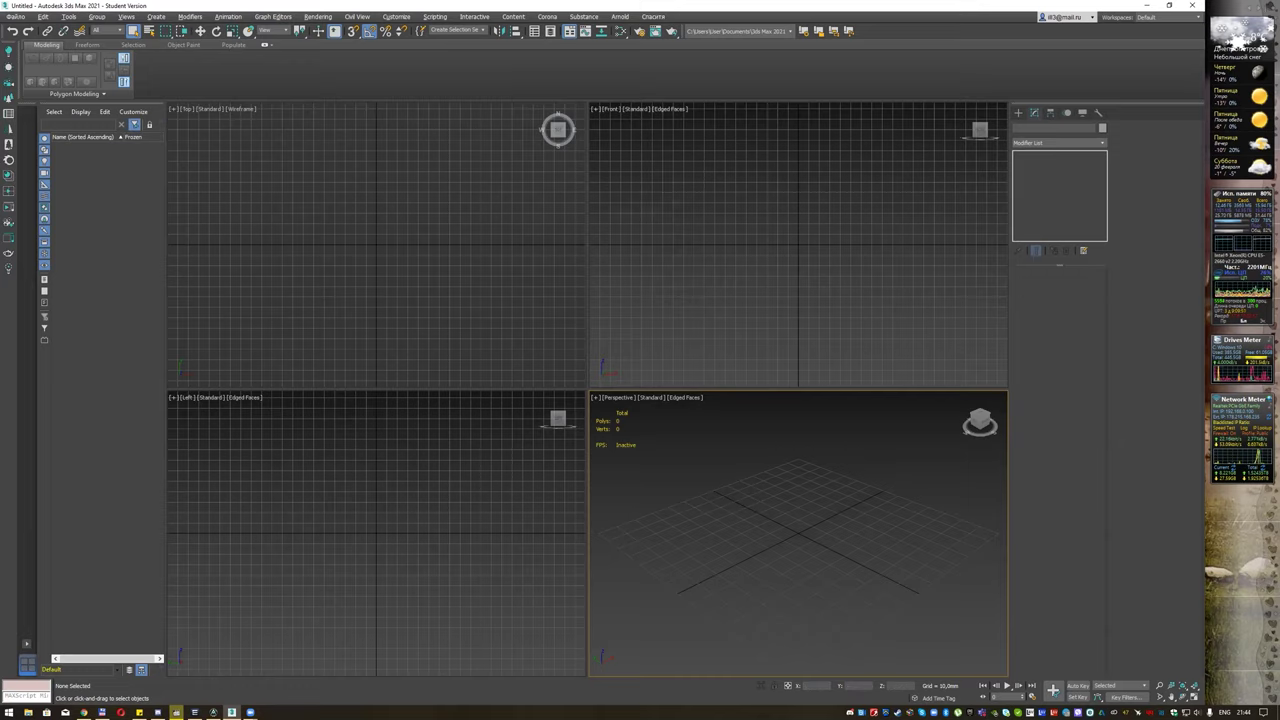
# Step: Search Google in Chrome for 'манекен размеры' and switch to image results
pyautogui.click(83, 712)
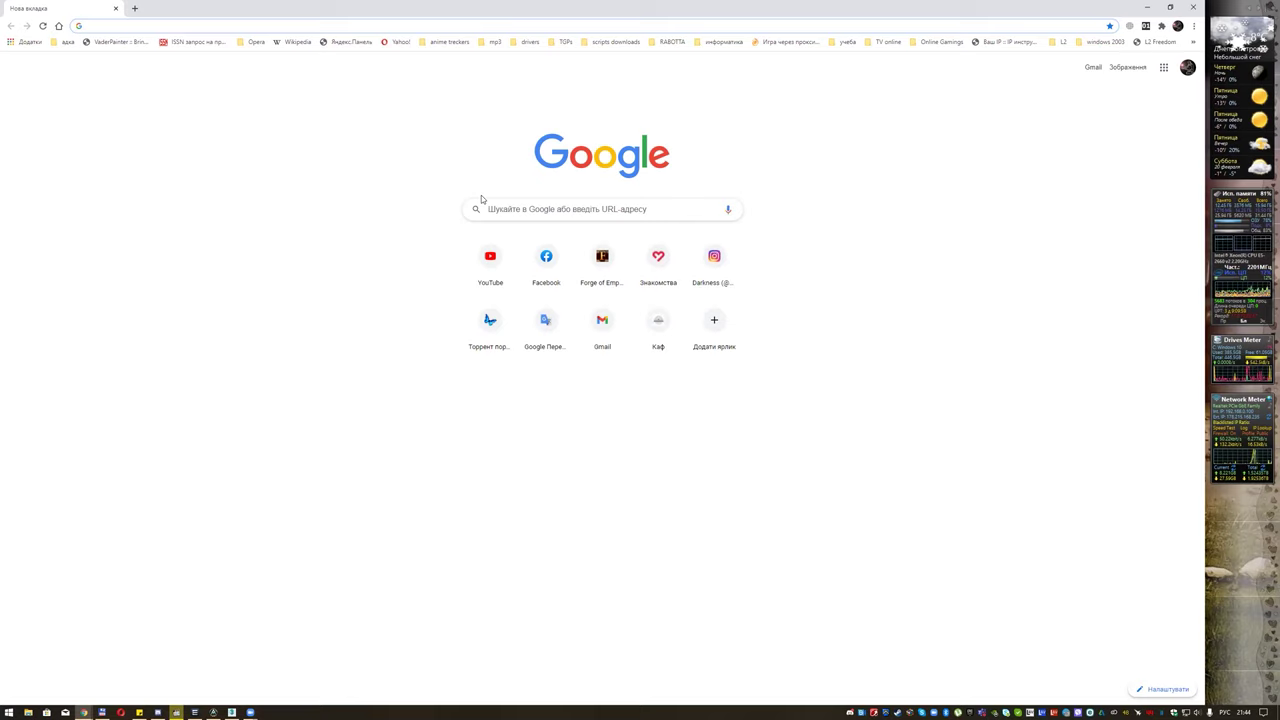
pyautogui.write('монекен роз')
pyautogui.press('BackSpace')
pyautogui.press('BackSpace')
pyautogui.write('азмеры')
pyautogui.press('Down')
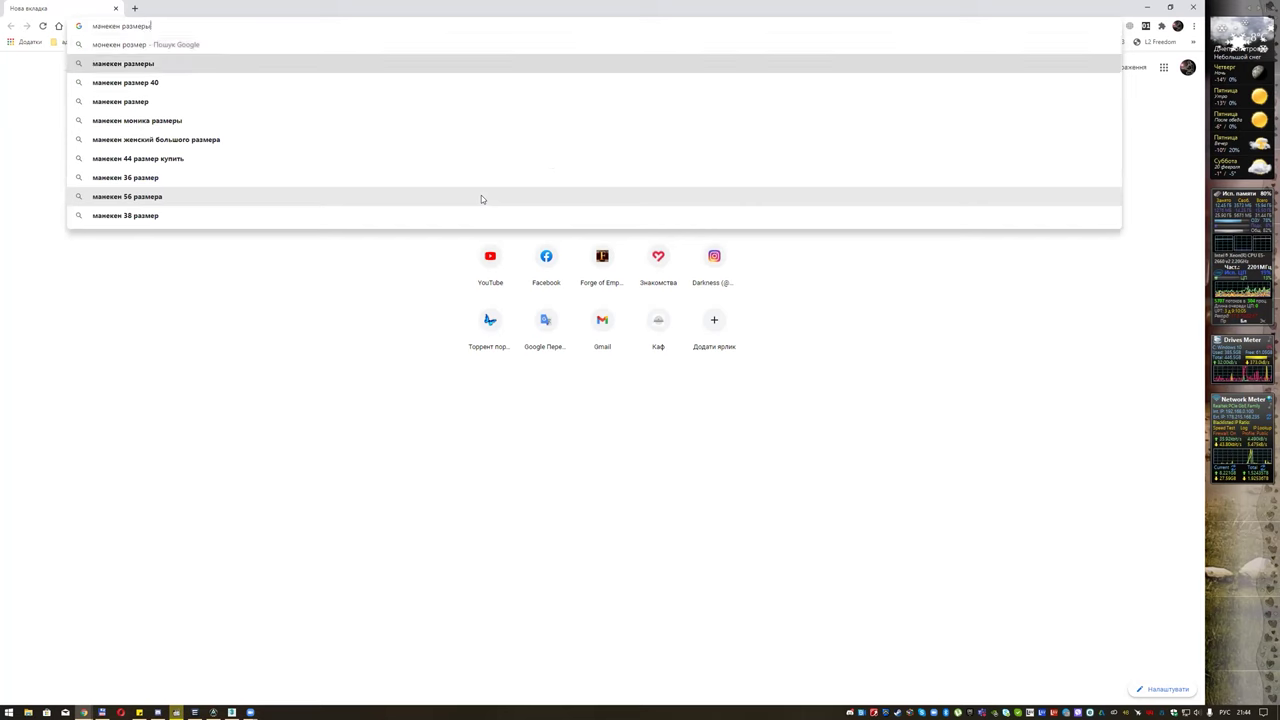
pyautogui.press('Return')
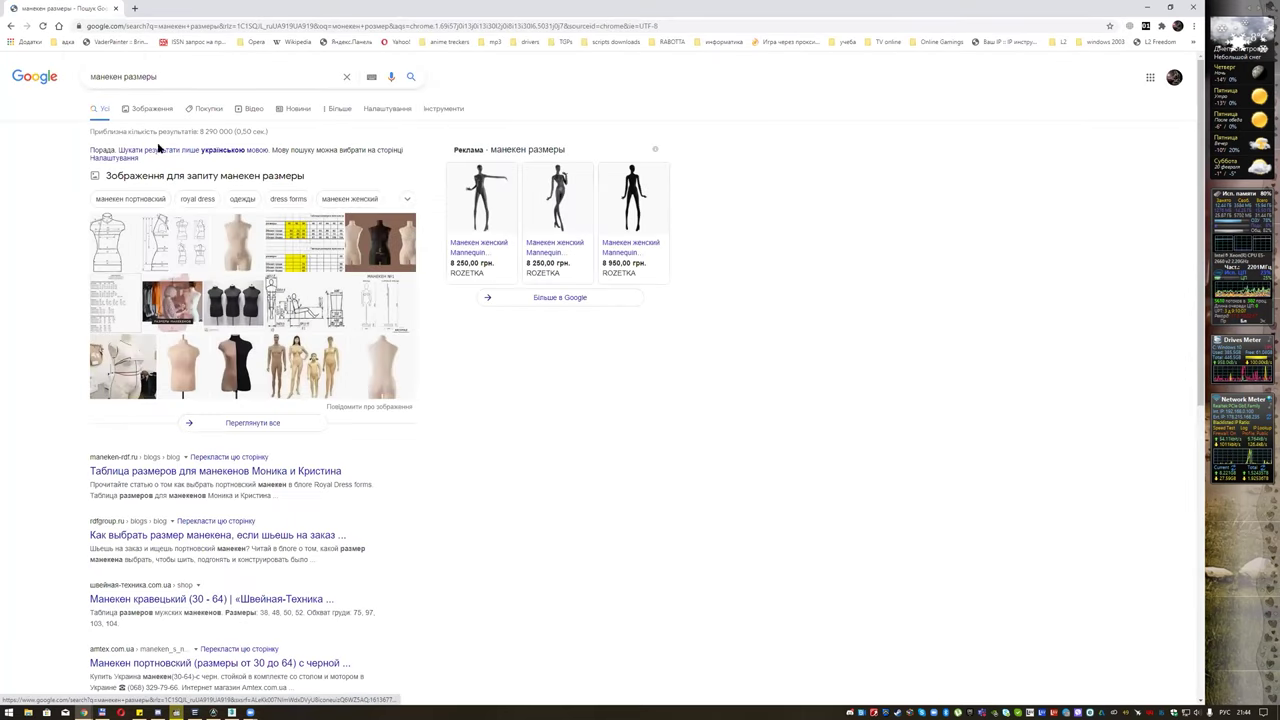
pyautogui.click(152, 108)
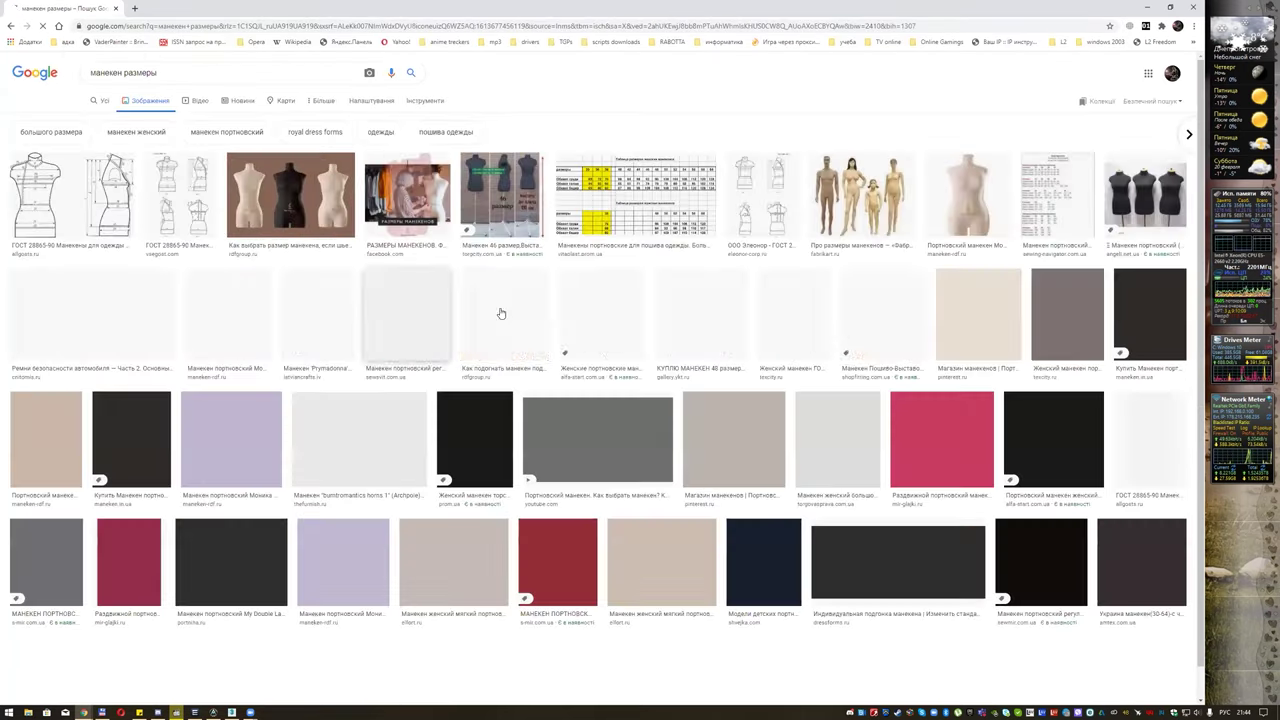
# Step: Save the GOST 28865-90 mannequin pattern image to the desktop
pyautogui.click(97, 192)
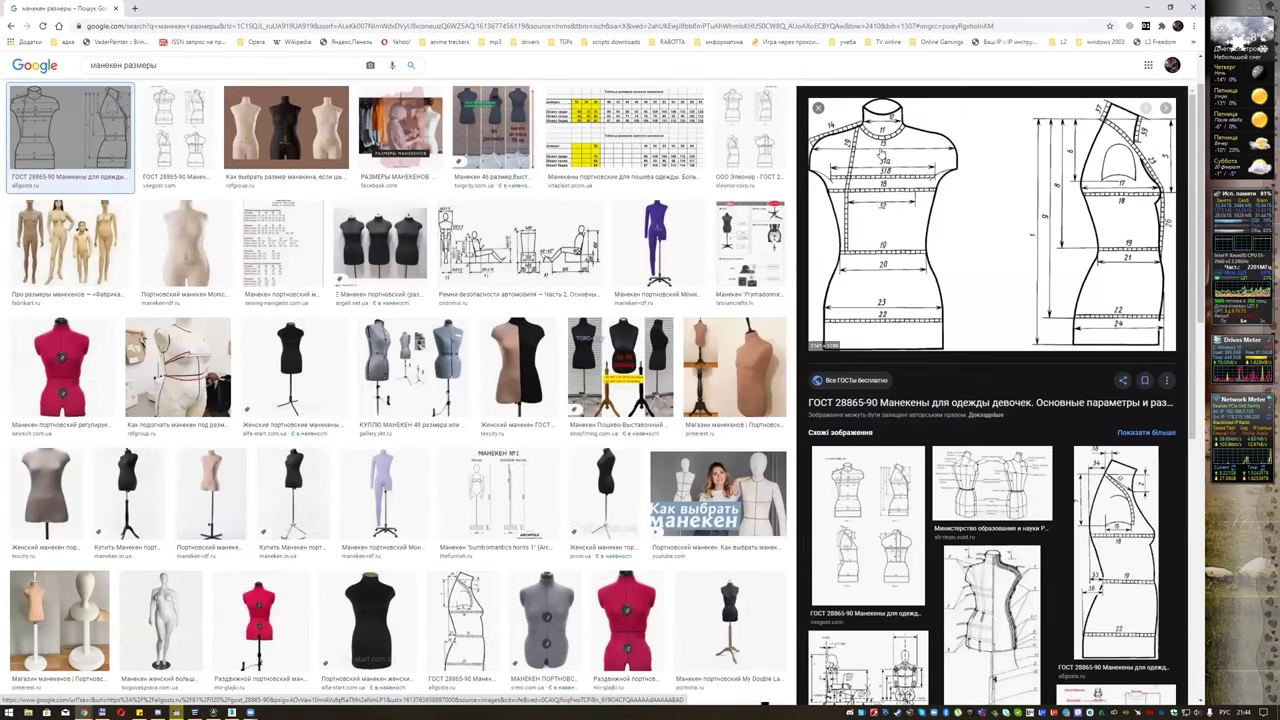
pyautogui.rightClick(875, 197)
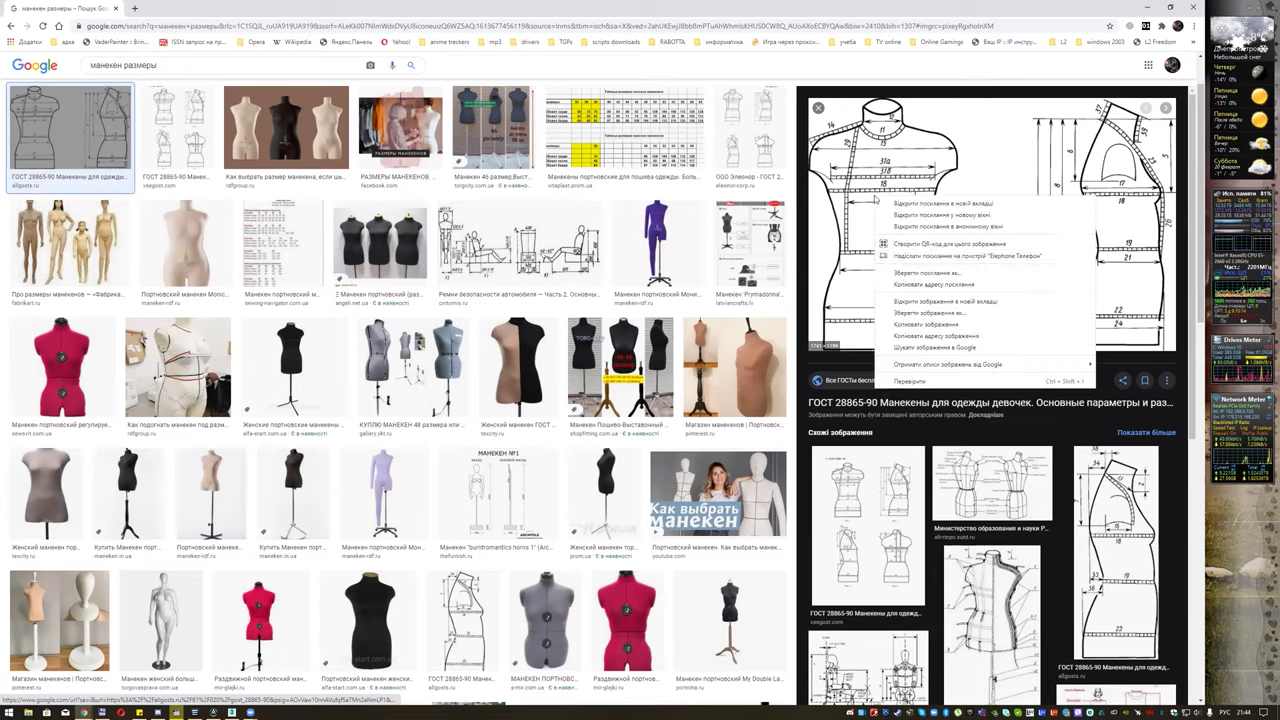
pyautogui.click(915, 313)
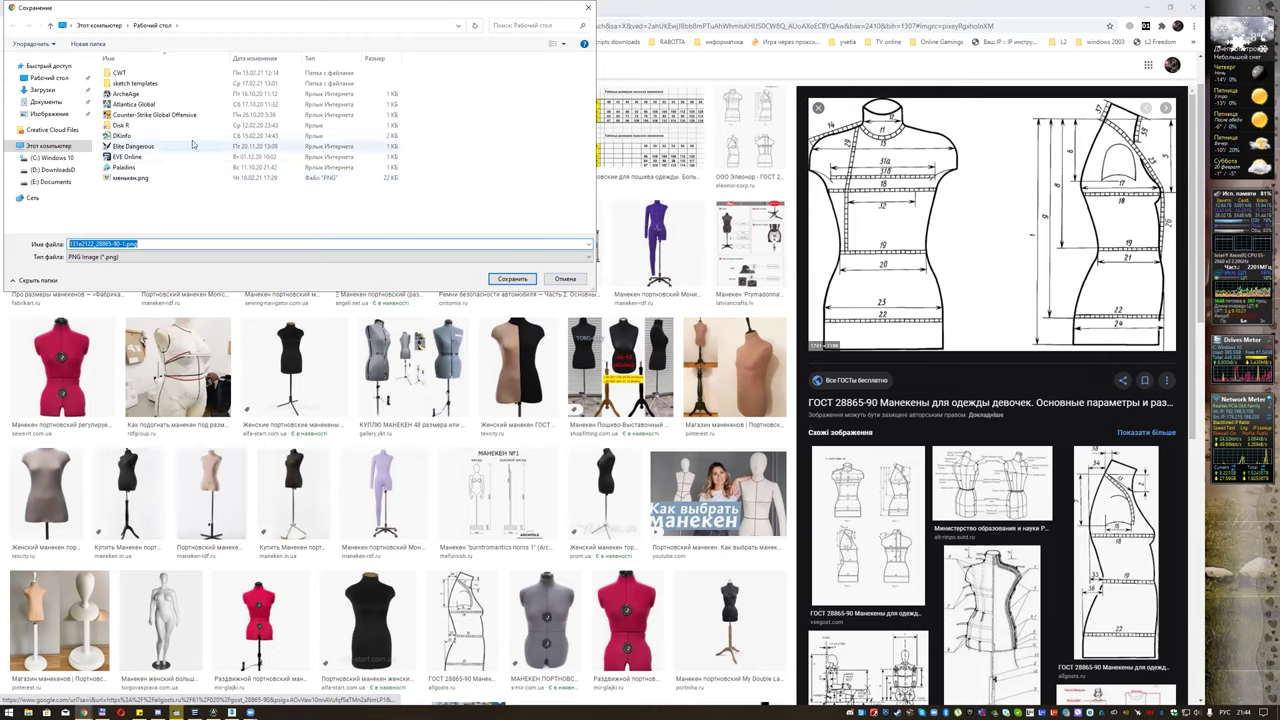
pyautogui.press('Escape')
# Step: Return to 3ds Max, show Standard Primitives, and maximize the Perspective viewport
pyautogui.click(1191, 8)
pyautogui.click(1034, 251)
pyautogui.click(1018, 112)
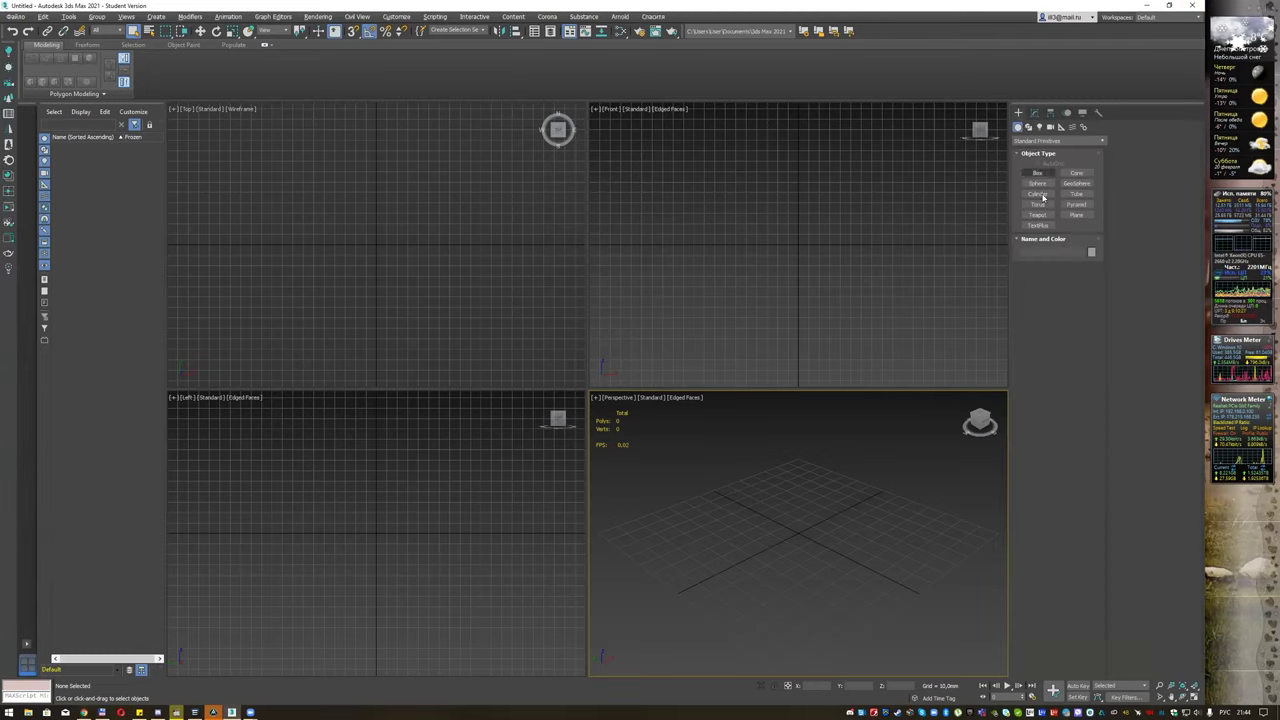
pyautogui.hotkey('alt', 'w')
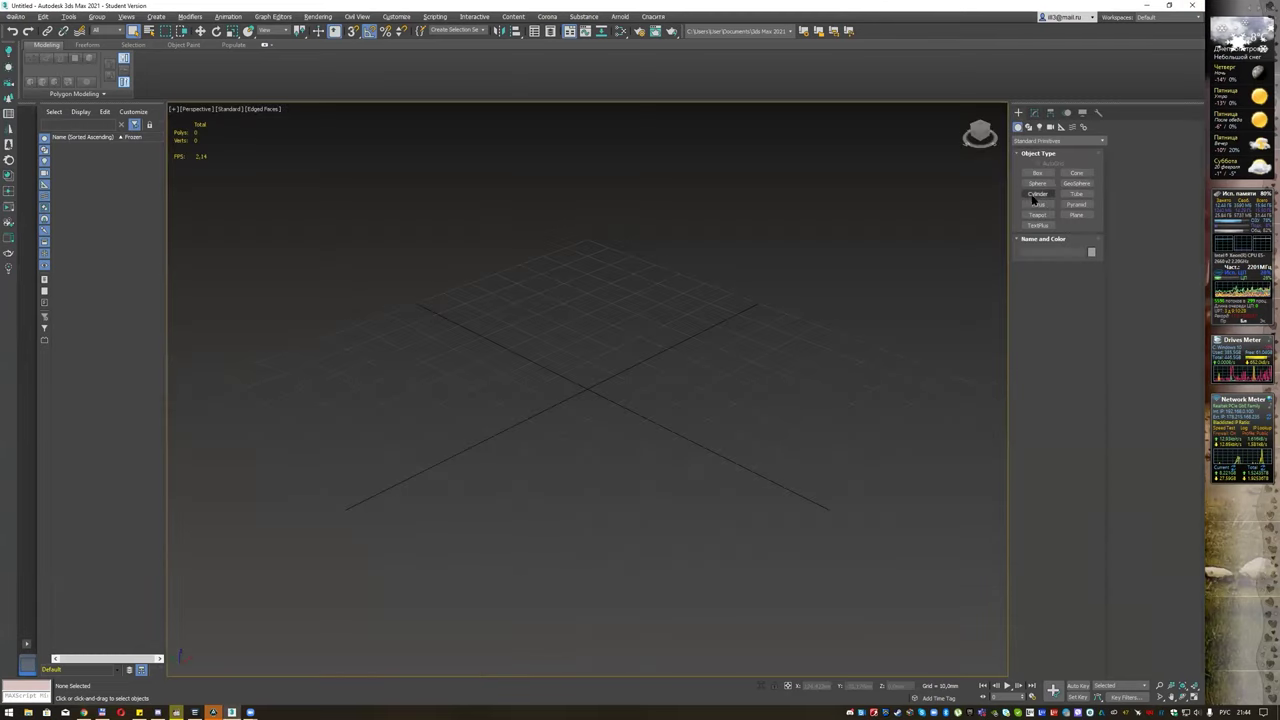
# Step: Drag out a large plane and set its length and width segments to 1
pyautogui.click(1078, 215)
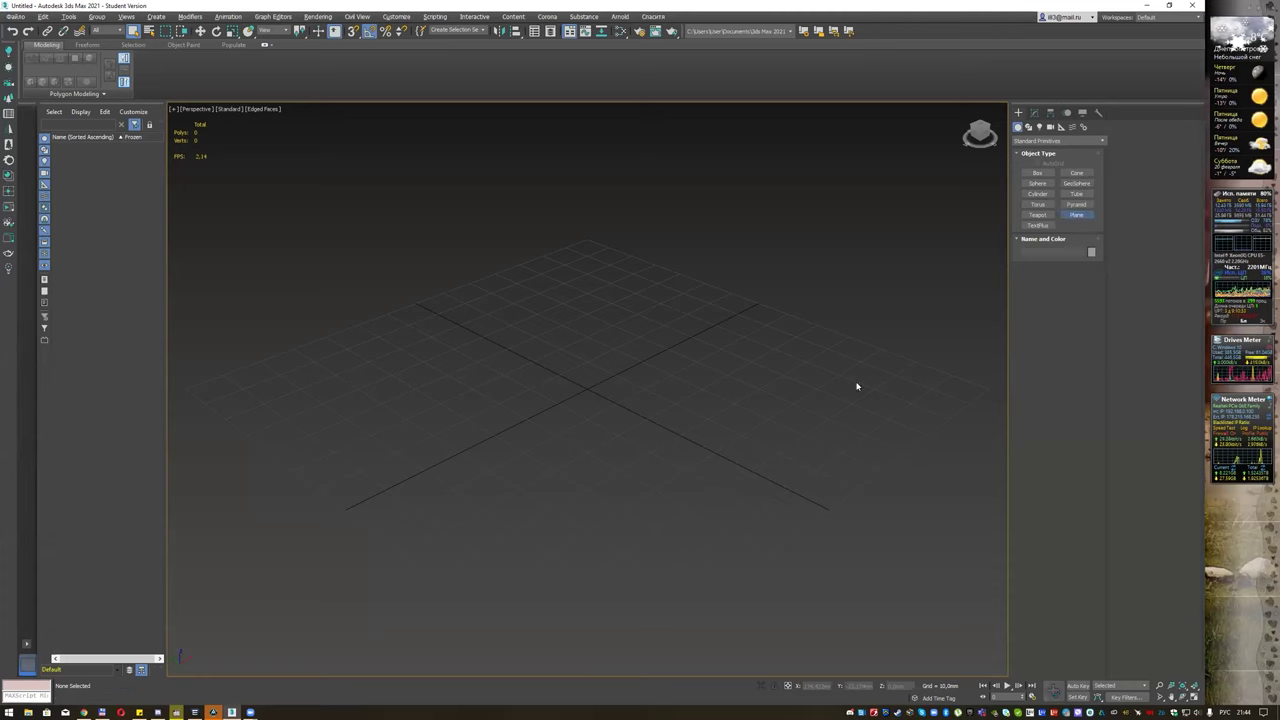
pyautogui.moveTo(858, 403); pyautogui.dragTo(240, 402)
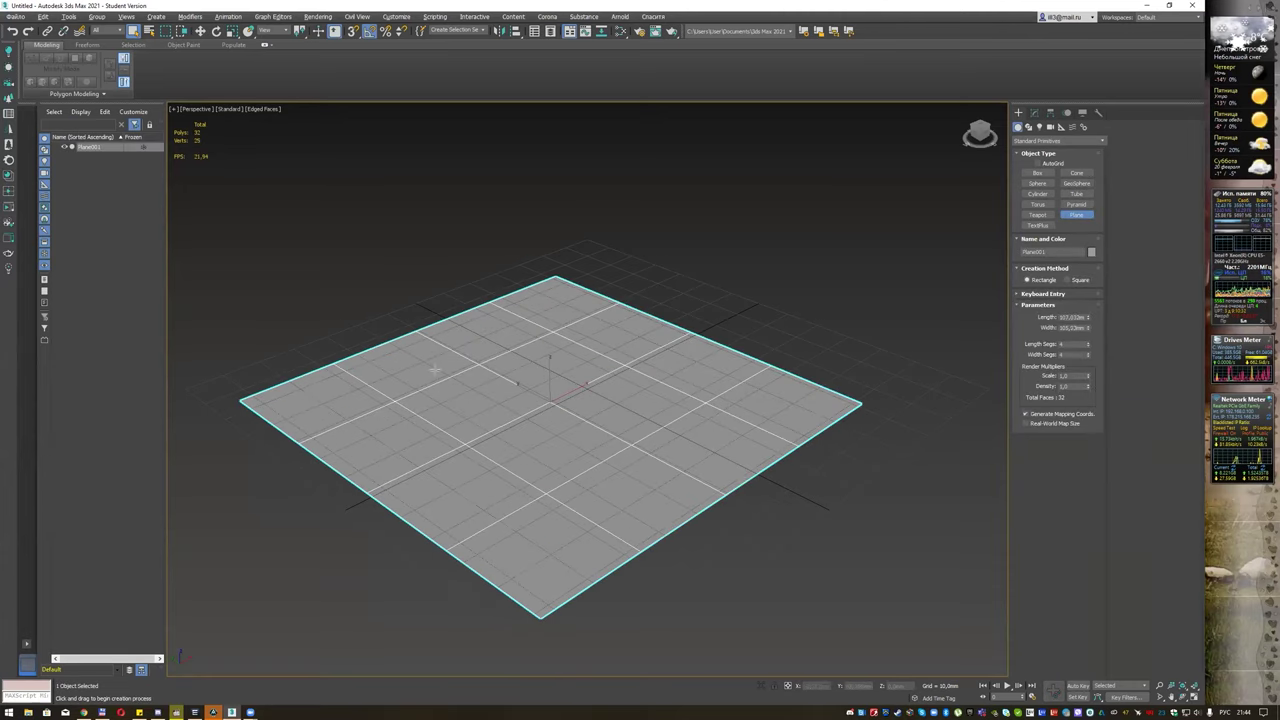
pyautogui.rightClick(1088, 344)
pyautogui.rightClick(1088, 355)
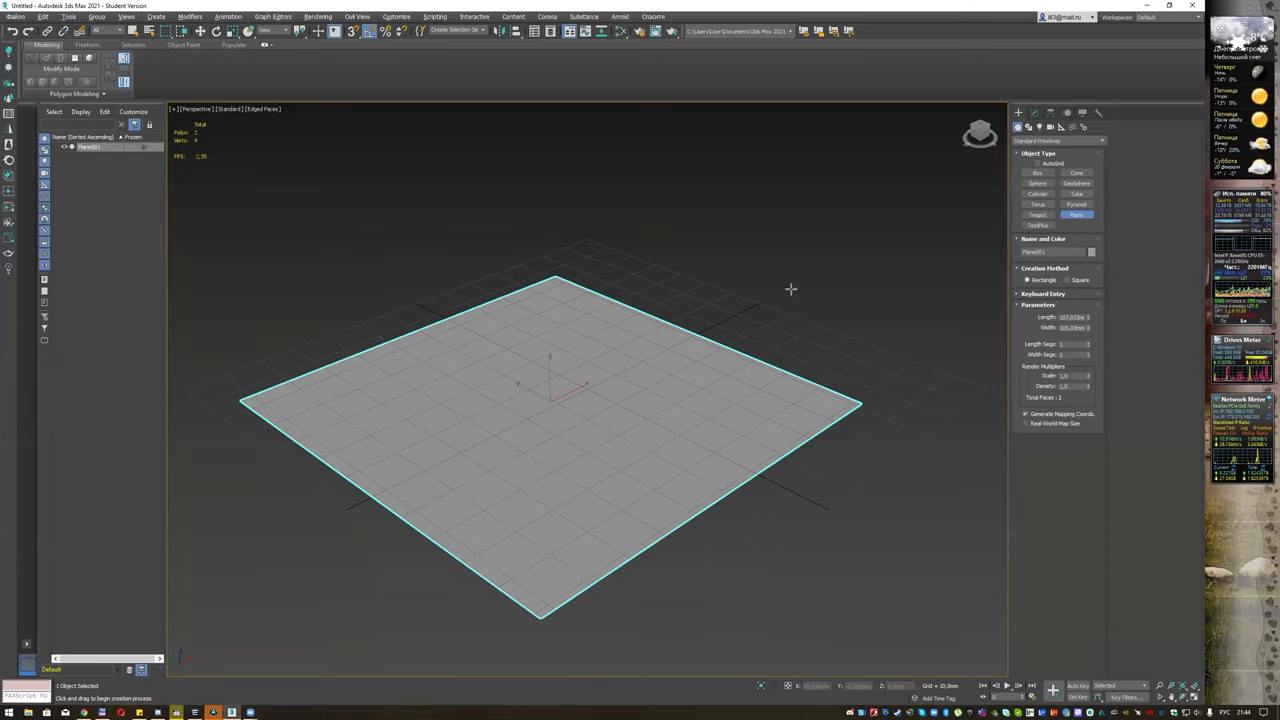
# Step: Open the saved mannequin PNG's Properties Details to read its 1741 x 1199 resolution
pyautogui.click(1169, 5)
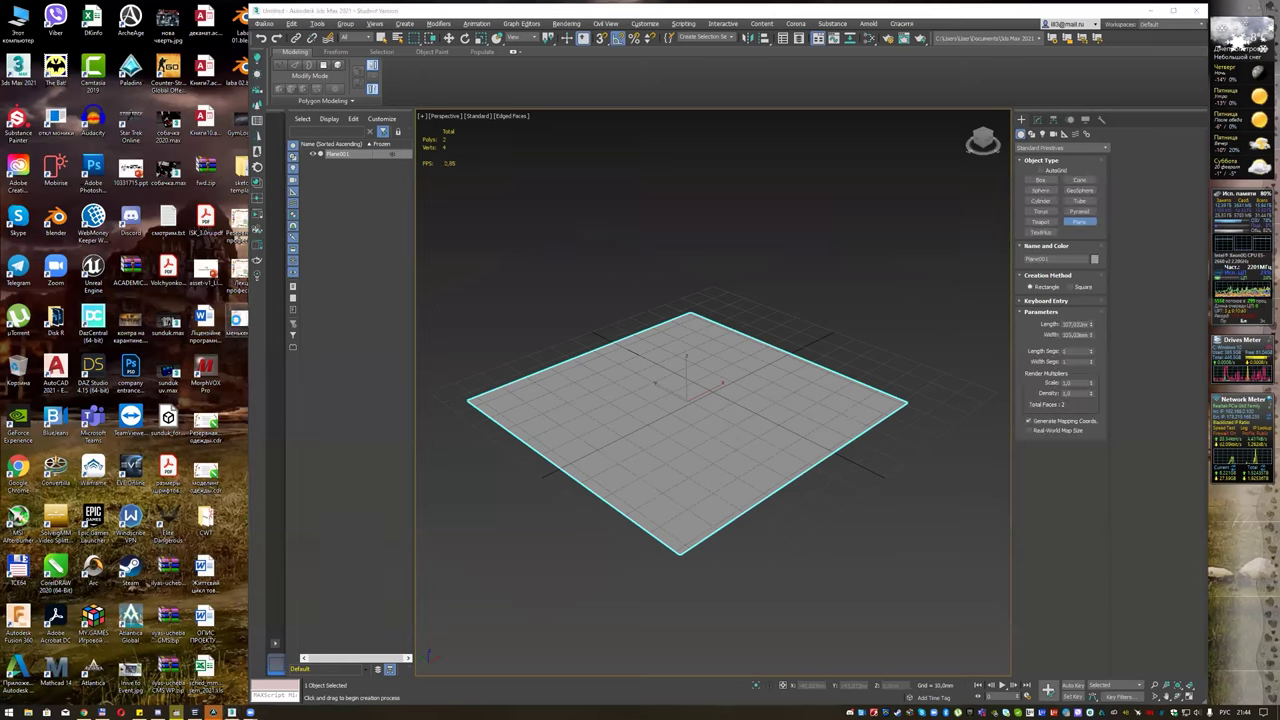
pyautogui.rightClick(236, 320)
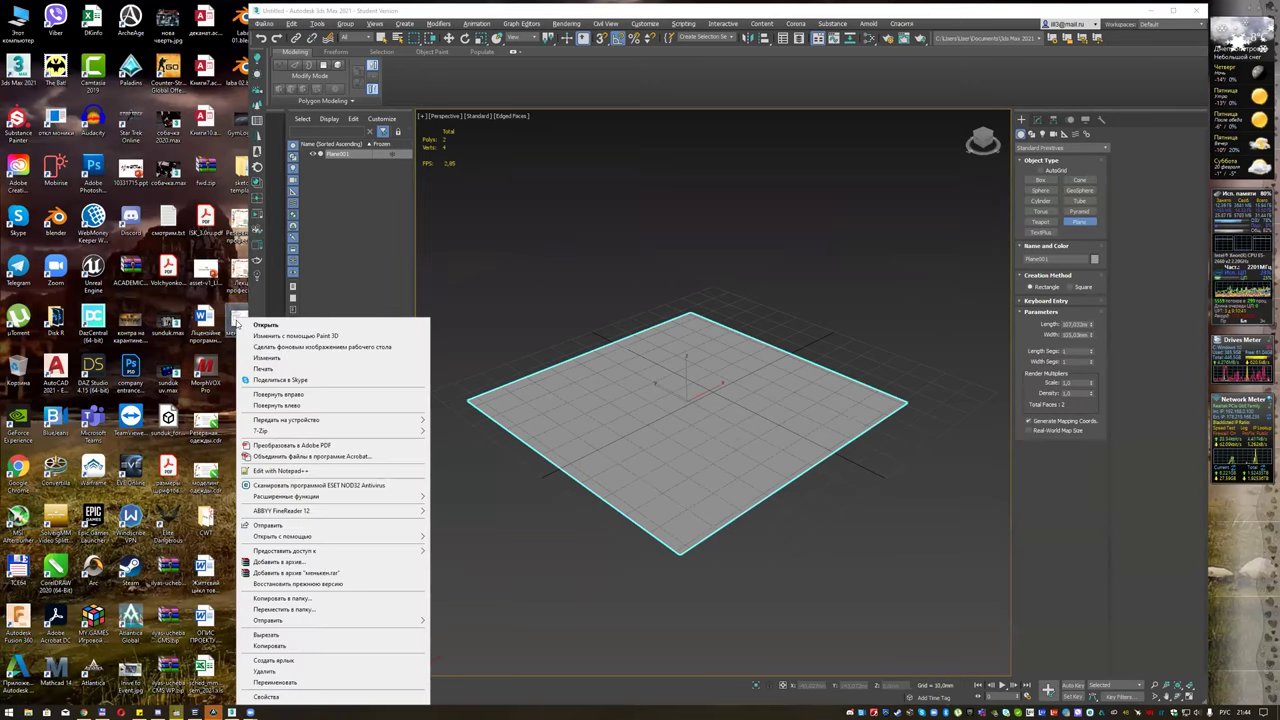
pyautogui.click(285, 696)
pyautogui.click(322, 345)
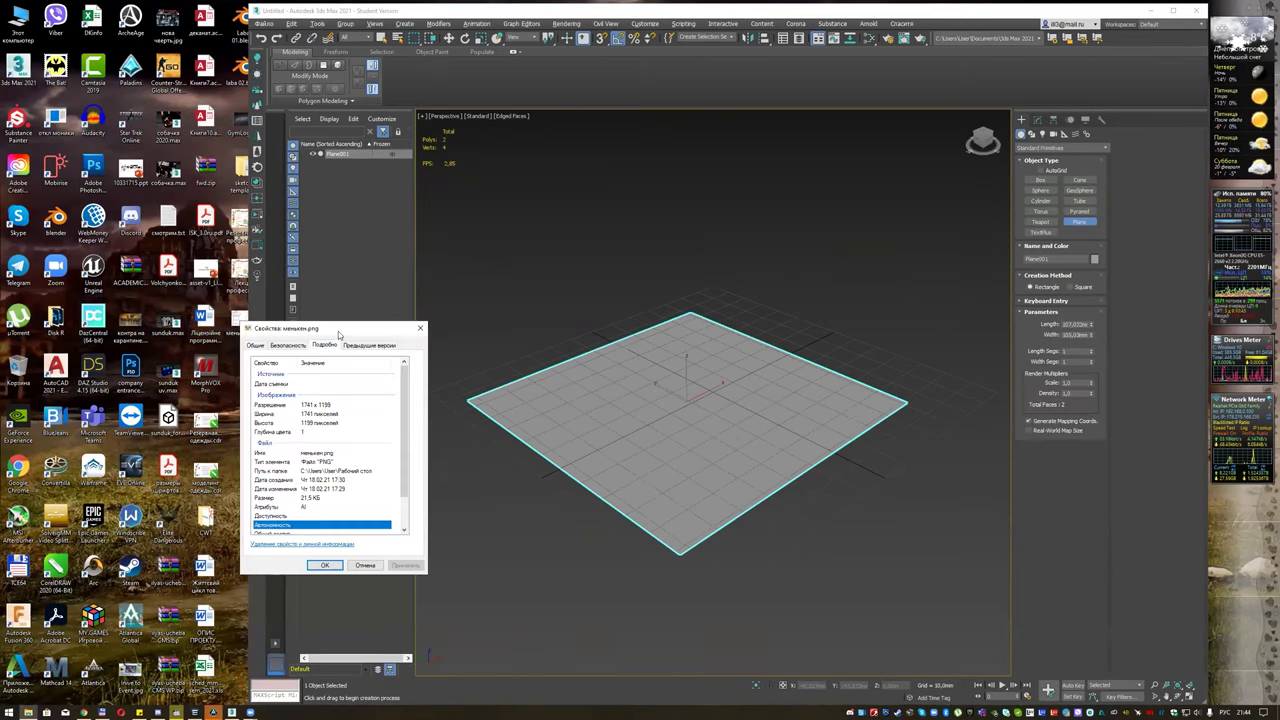
pyautogui.moveTo(338, 330); pyautogui.dragTo(168, 271)
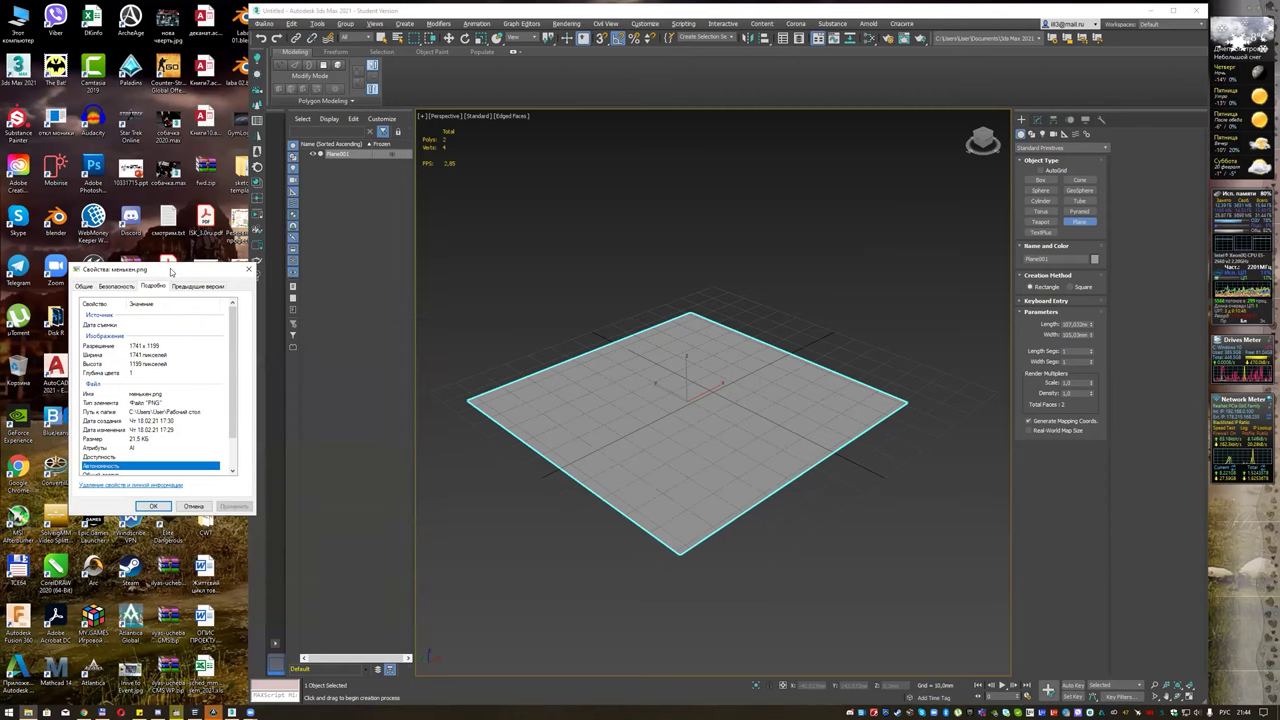
pyautogui.click(146, 347)
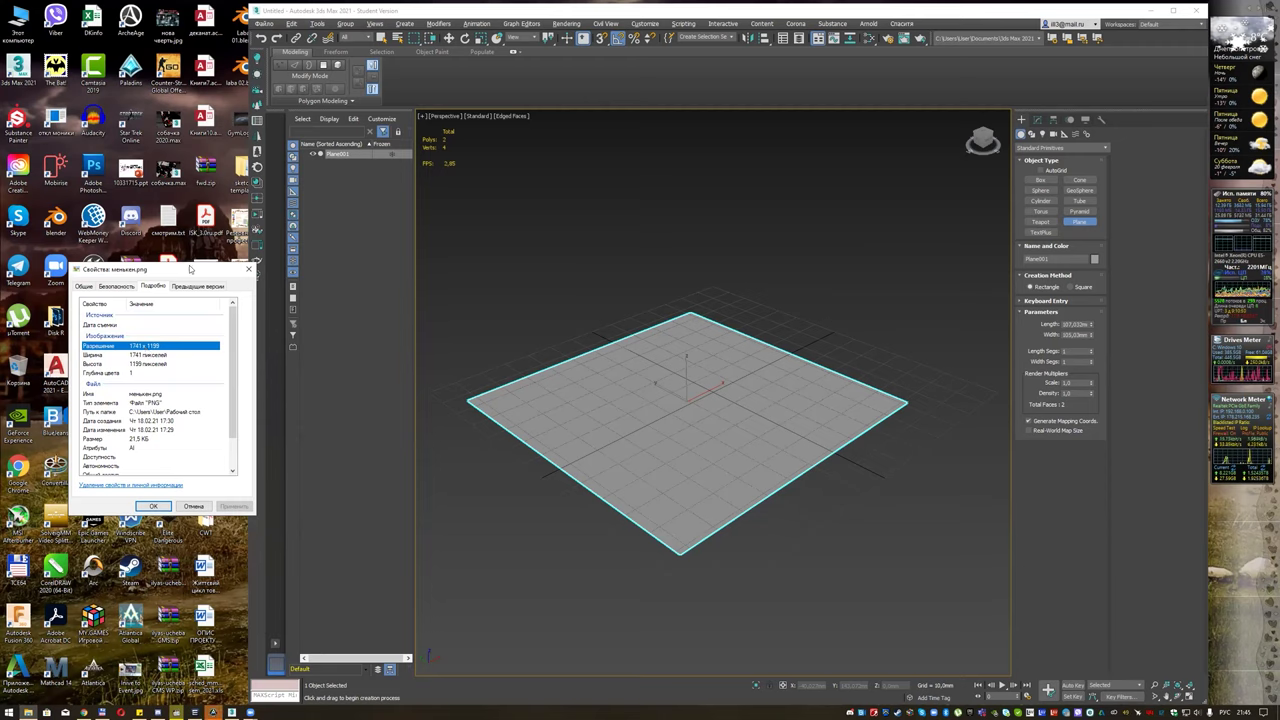
pyautogui.moveTo(190, 269); pyautogui.dragTo(182, 343)
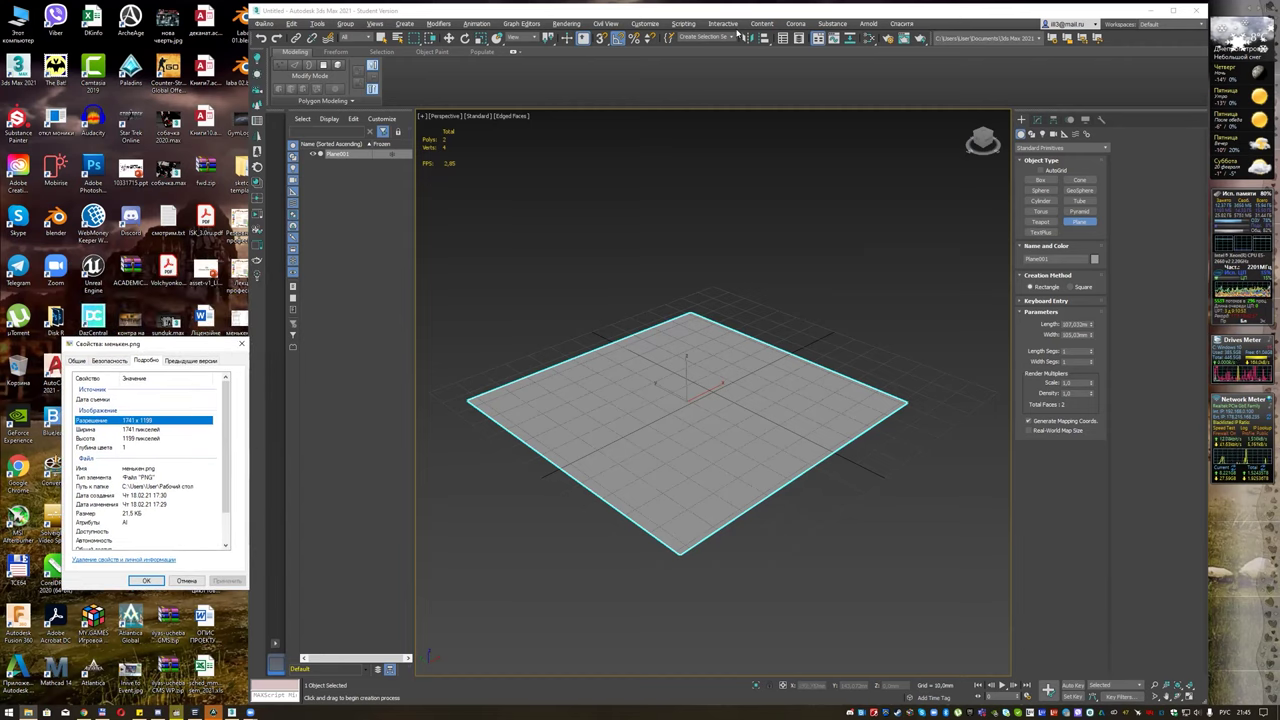
pyautogui.click(675, 24)
pyautogui.moveTo(645, 23)
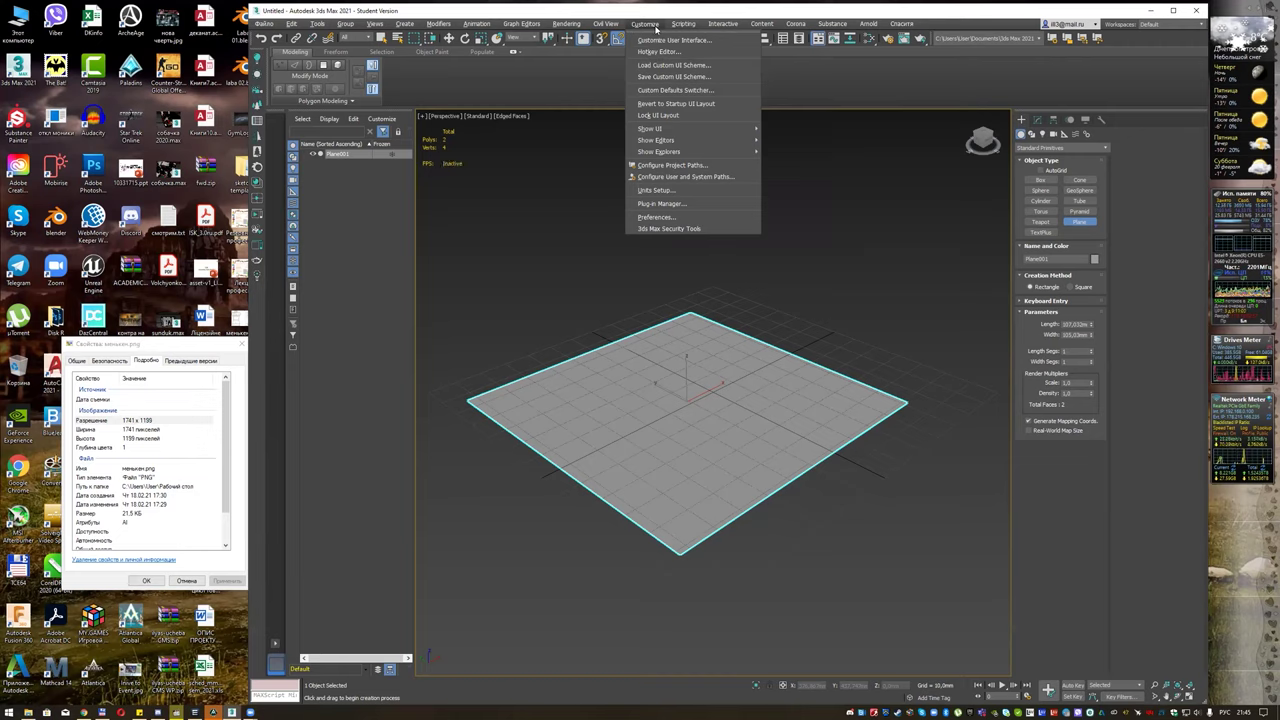
# Step: Set display units to Metric Millimeters and the system unit to 1 Unit = 1.0 Millimeters
pyautogui.click(676, 191)
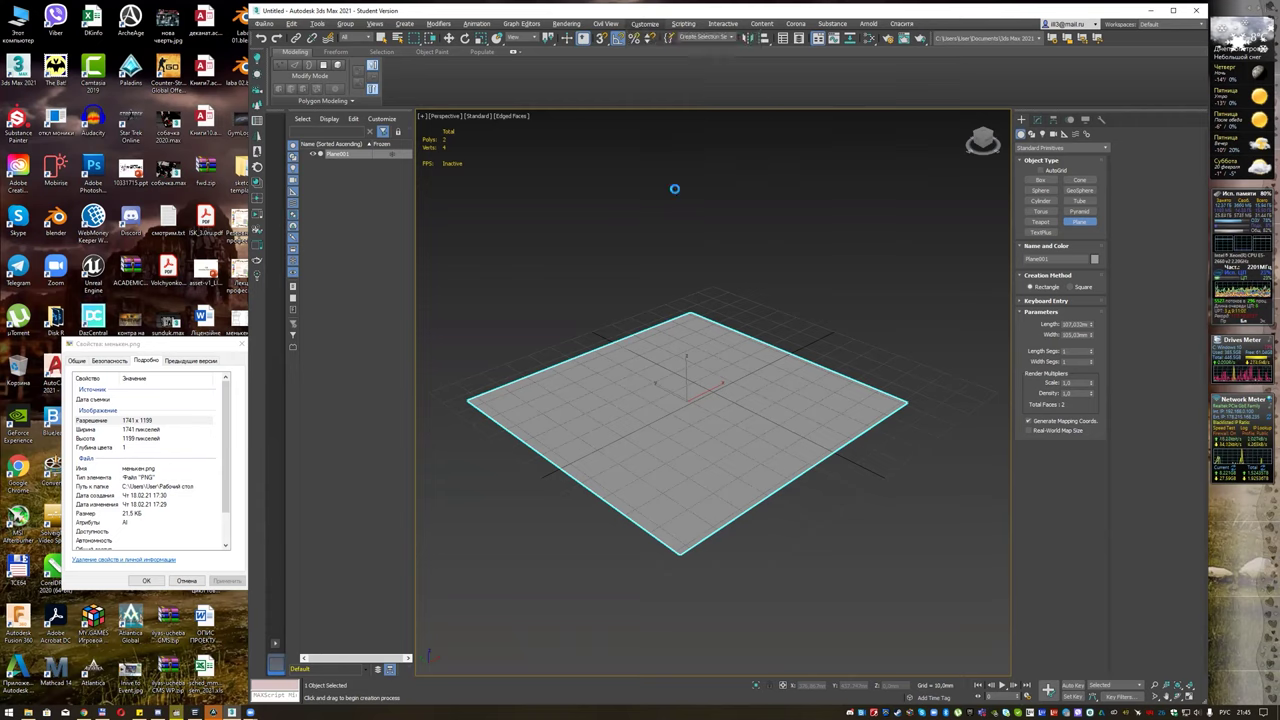
pyautogui.click(740, 324)
pyautogui.click(740, 330)
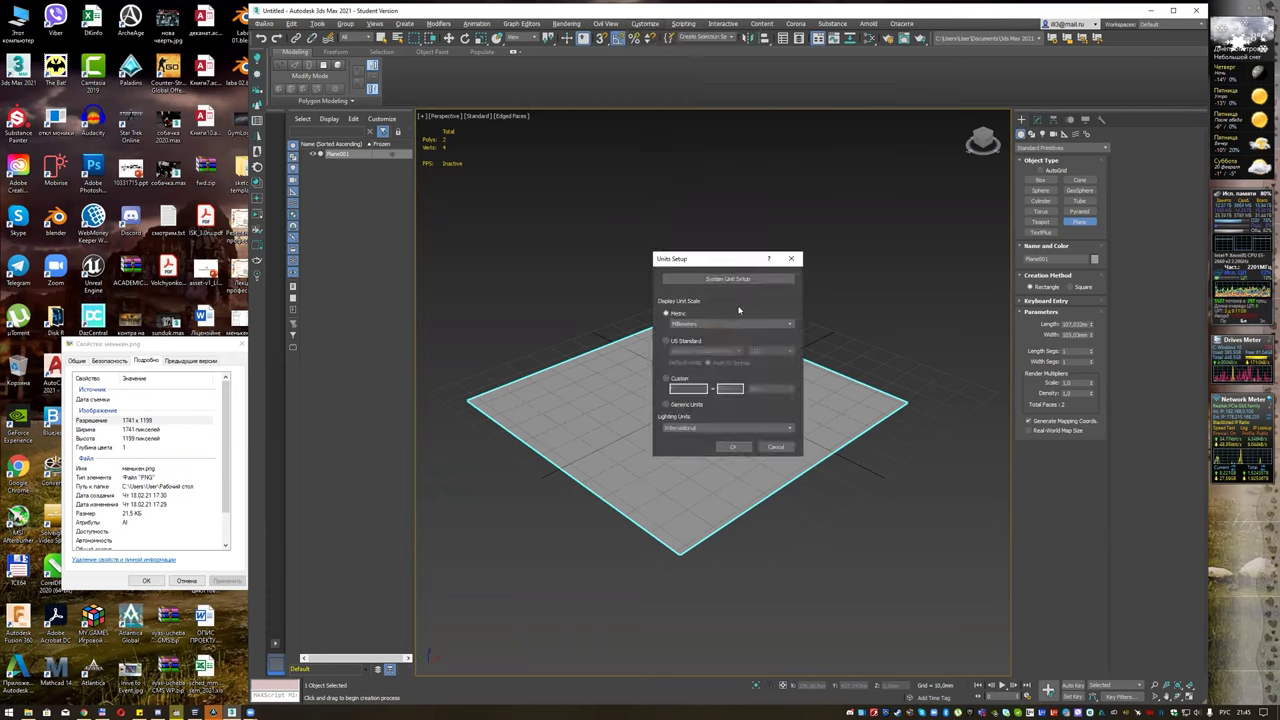
pyautogui.click(751, 280)
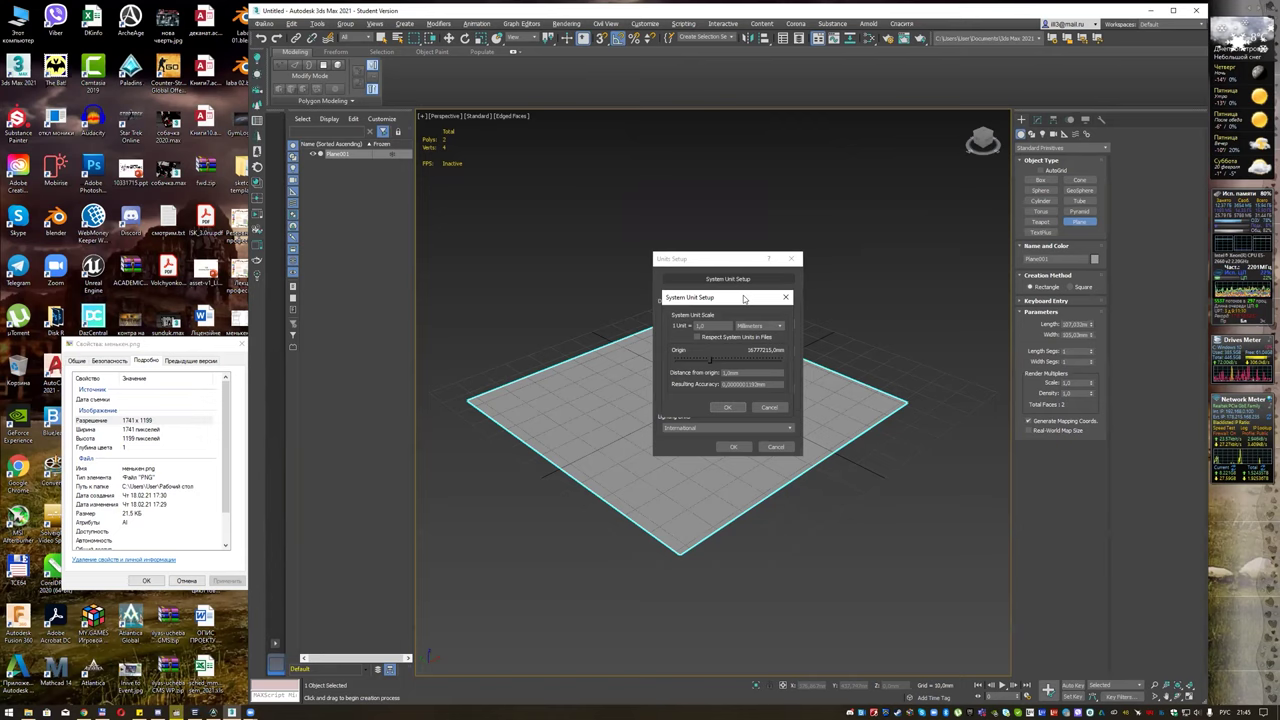
pyautogui.moveTo(743, 298); pyautogui.dragTo(894, 261)
pyautogui.click(878, 371)
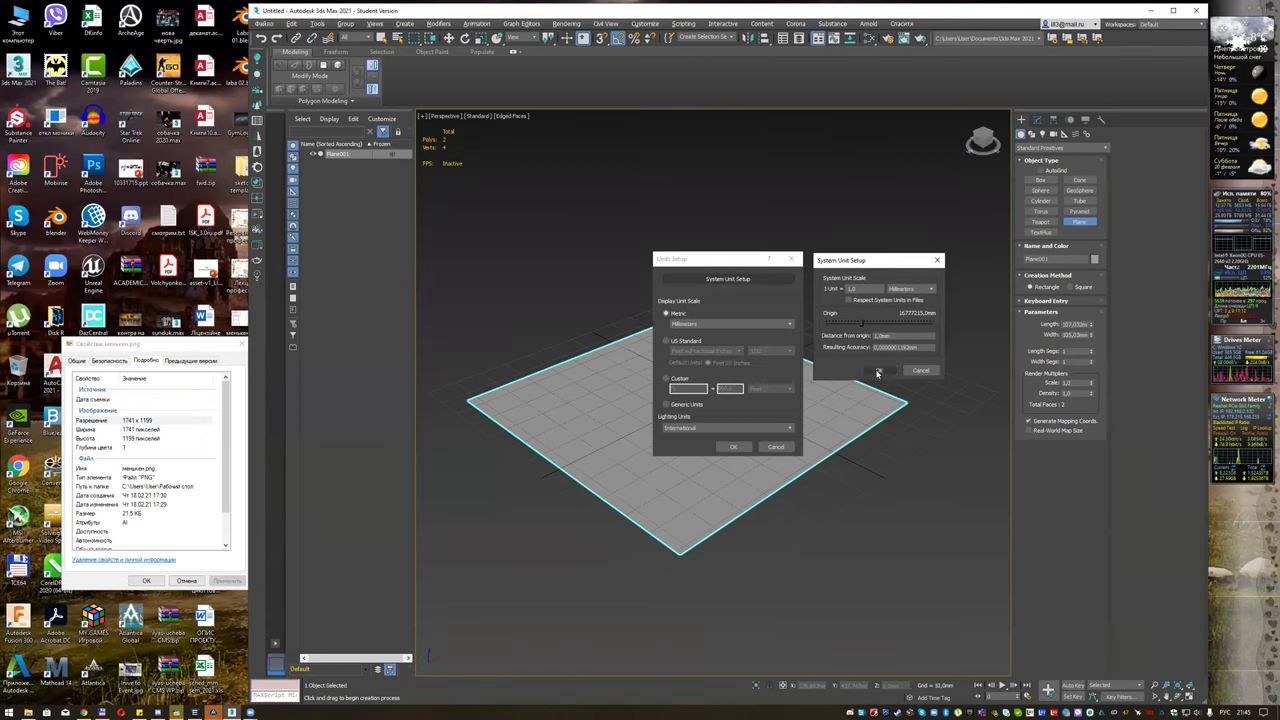
pyautogui.click(733, 447)
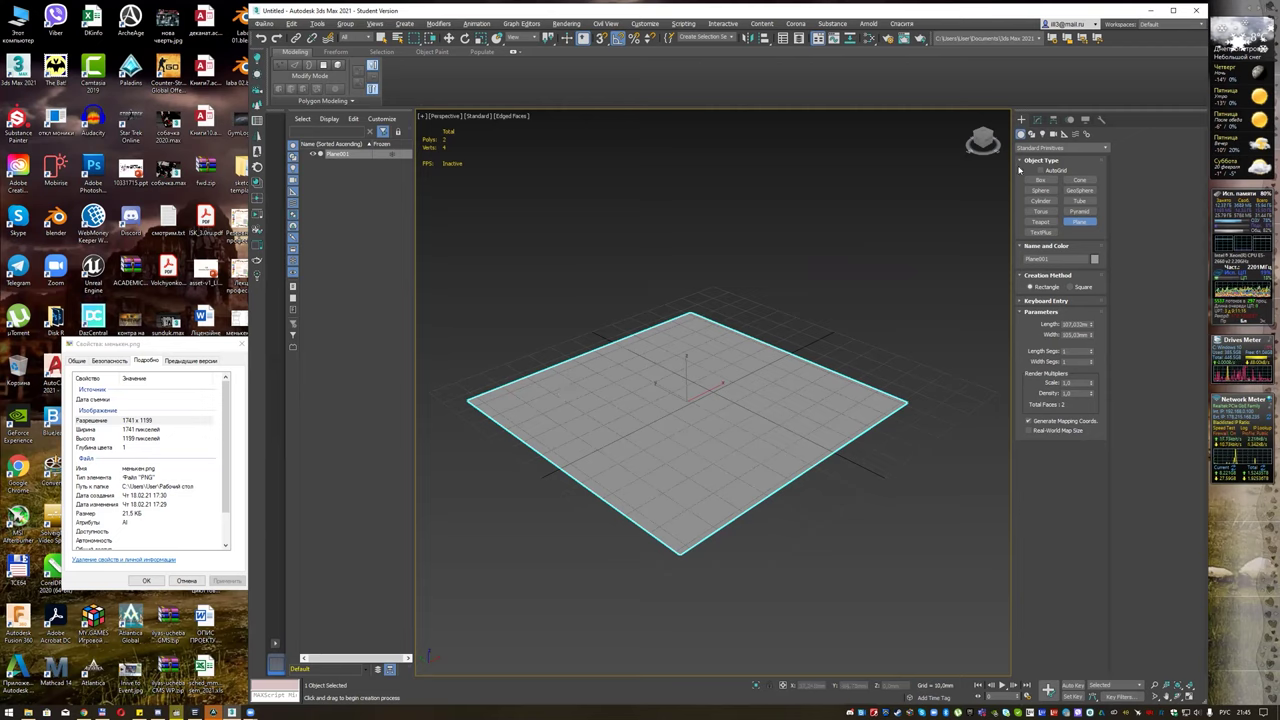
# Step: Size the plane 1199 mm long by 1741 mm wide, frame it, and close the image properties
pyautogui.click(1038, 121)
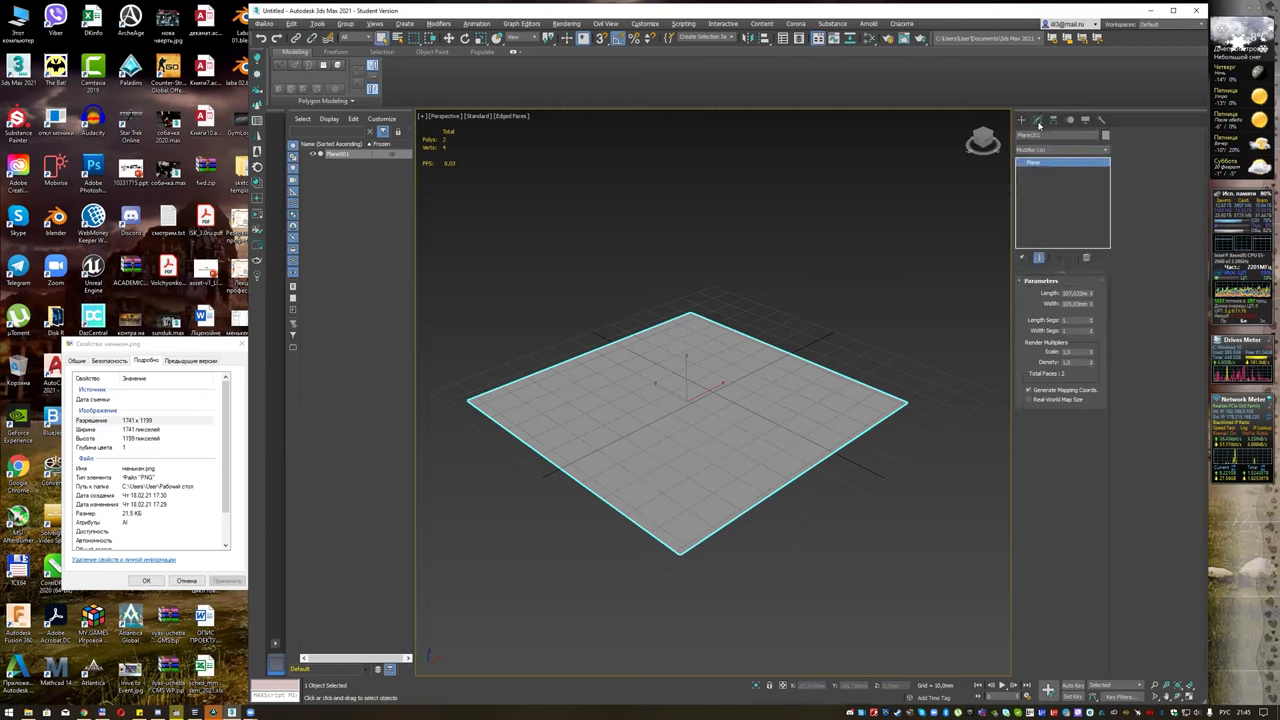
pyautogui.doubleClick(1070, 293)
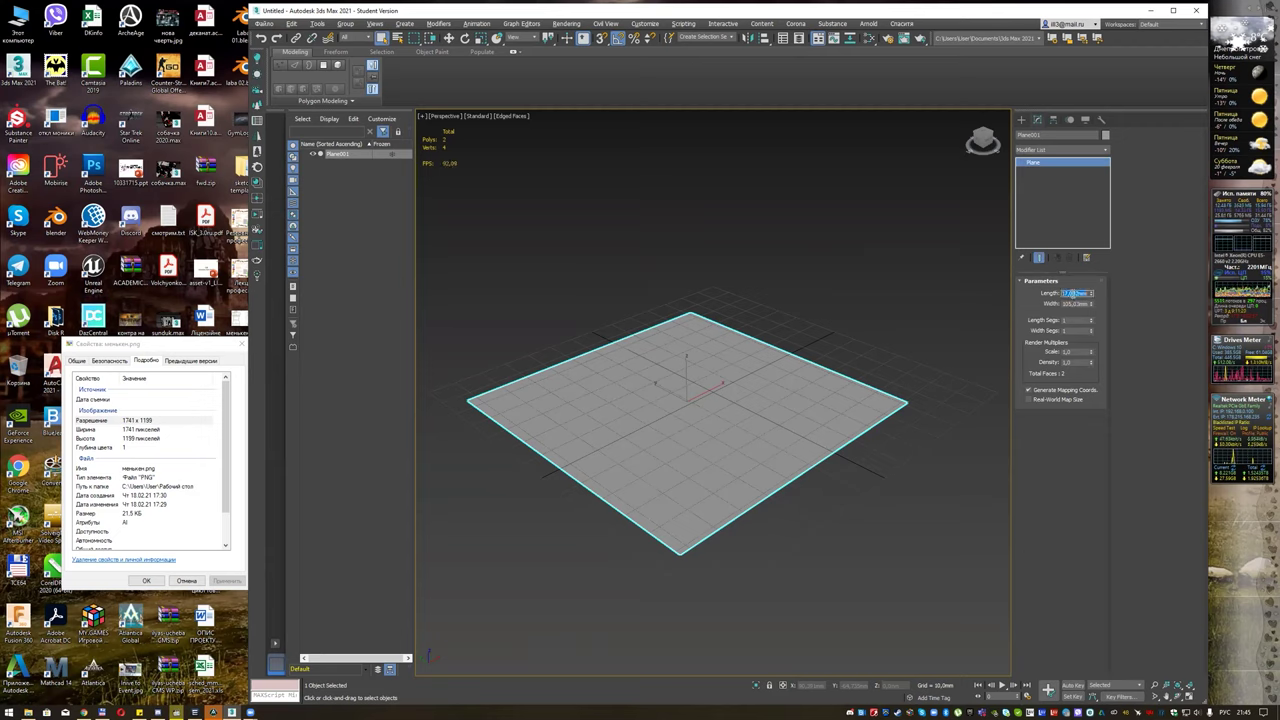
pyautogui.write('10')
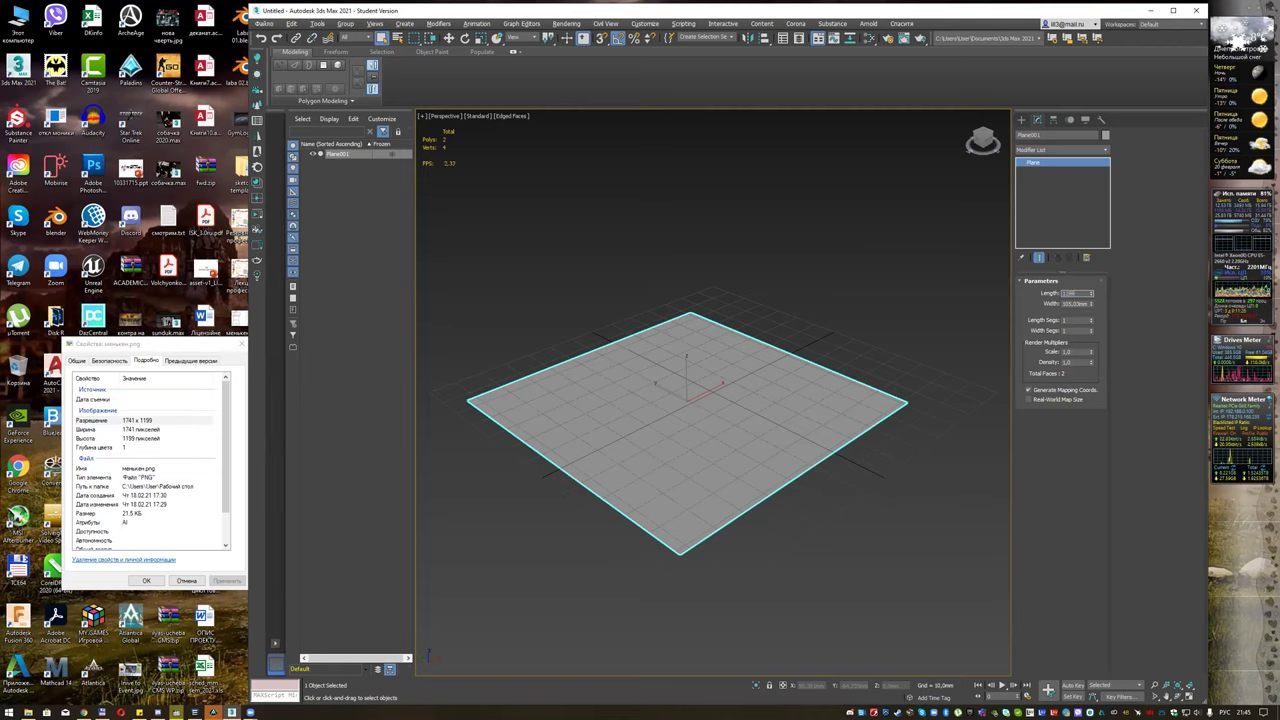
pyautogui.press('Tab')
pyautogui.write('1')
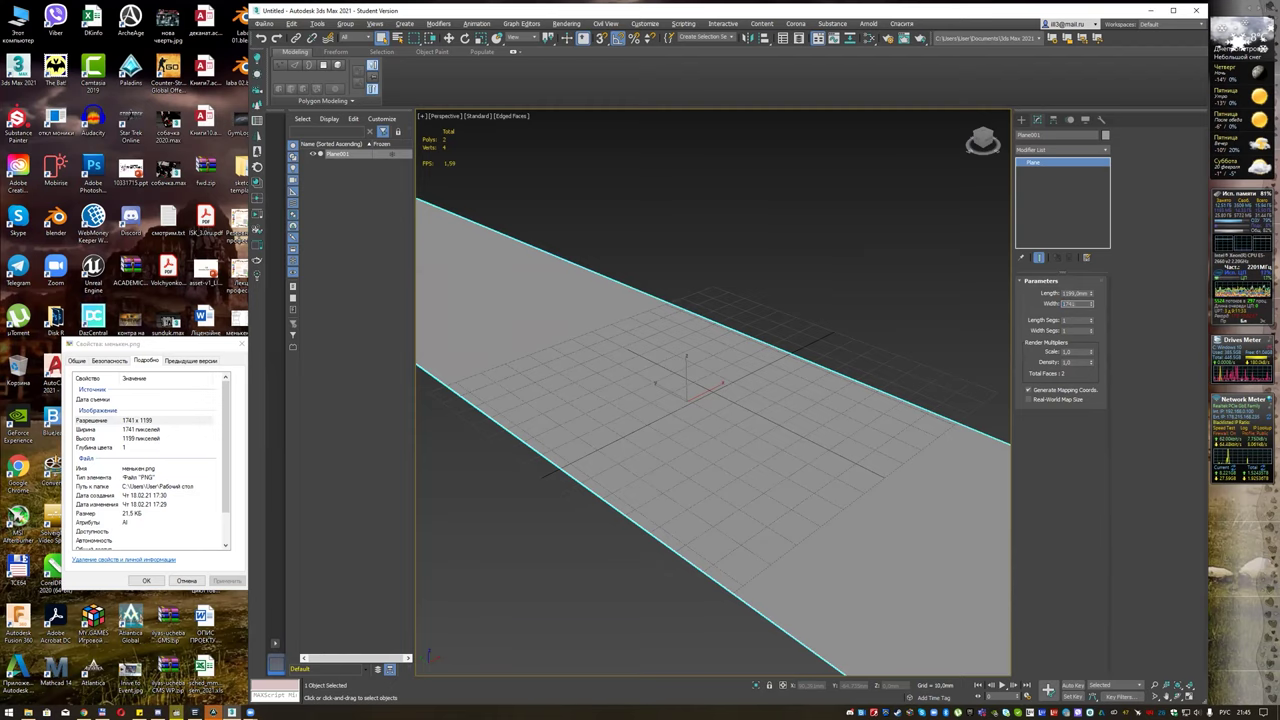
pyautogui.press('Return')
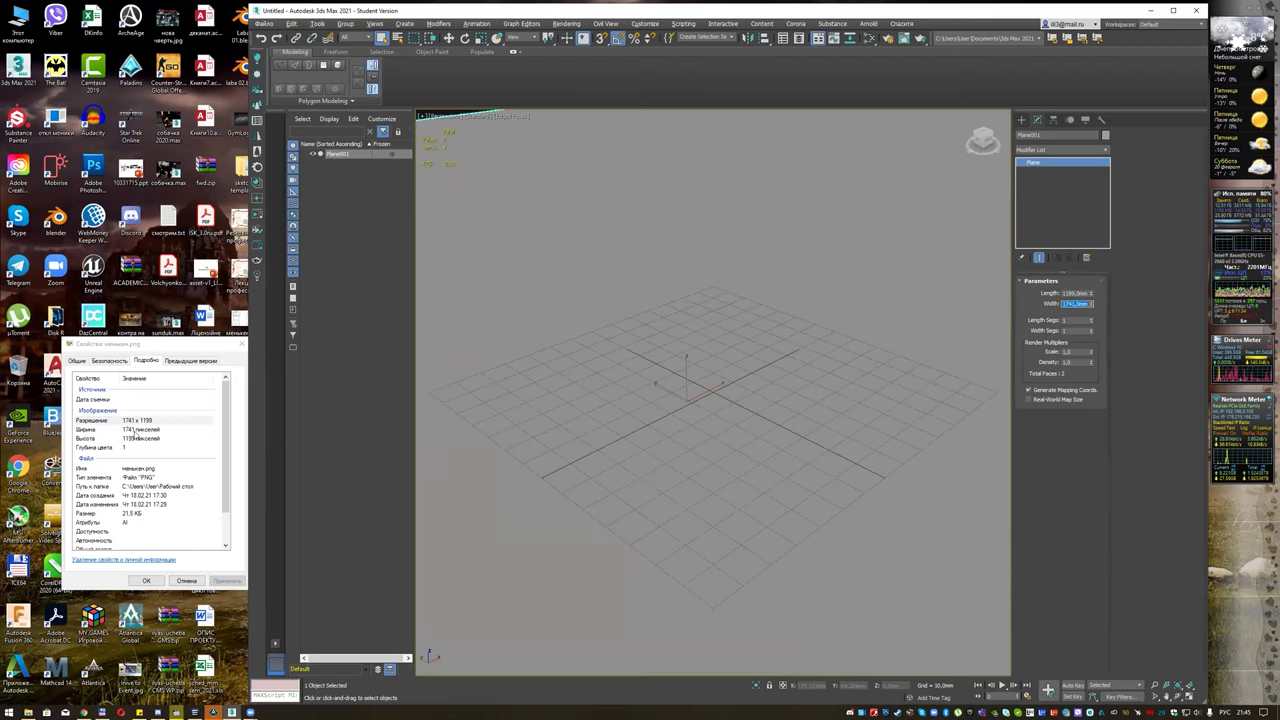
pyautogui.click(752, 264)
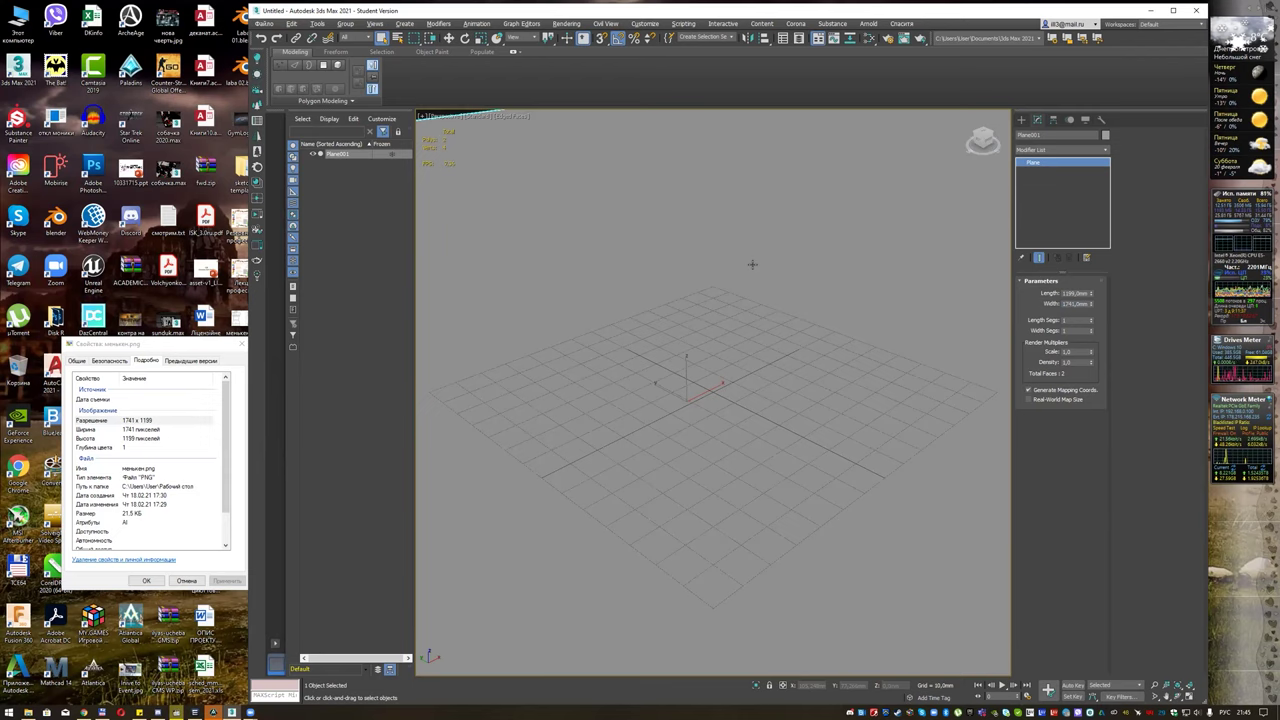
pyautogui.press('z')
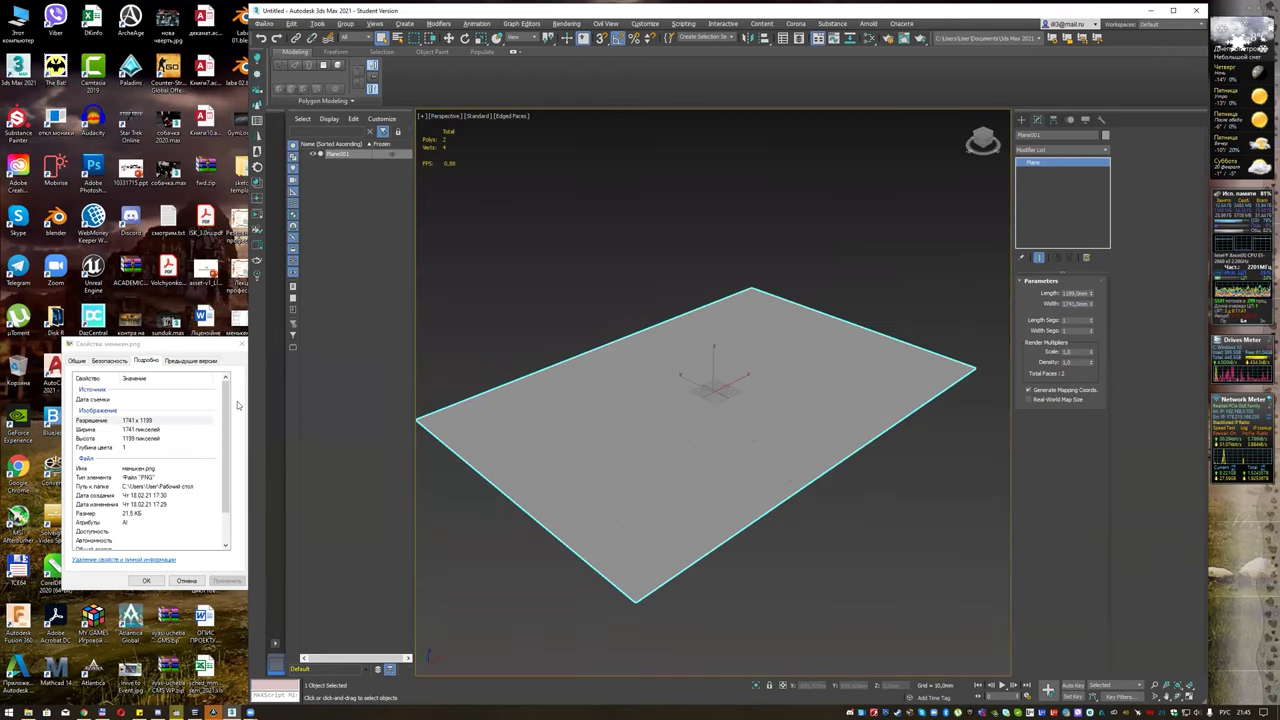
pyautogui.click(242, 344)
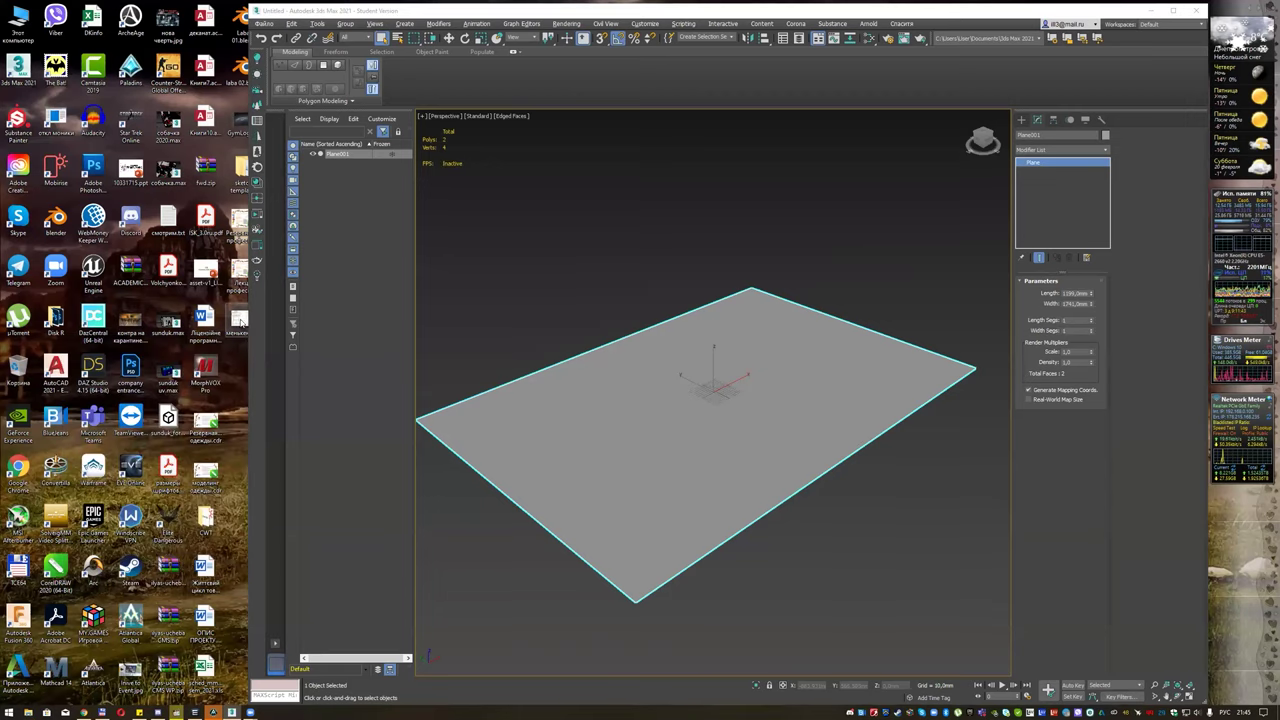
# Step: Drop the mannequin PNG onto the plane and rotate it upright 90° on X with Angle Snap
pyautogui.moveTo(240, 320); pyautogui.dragTo(664, 408)
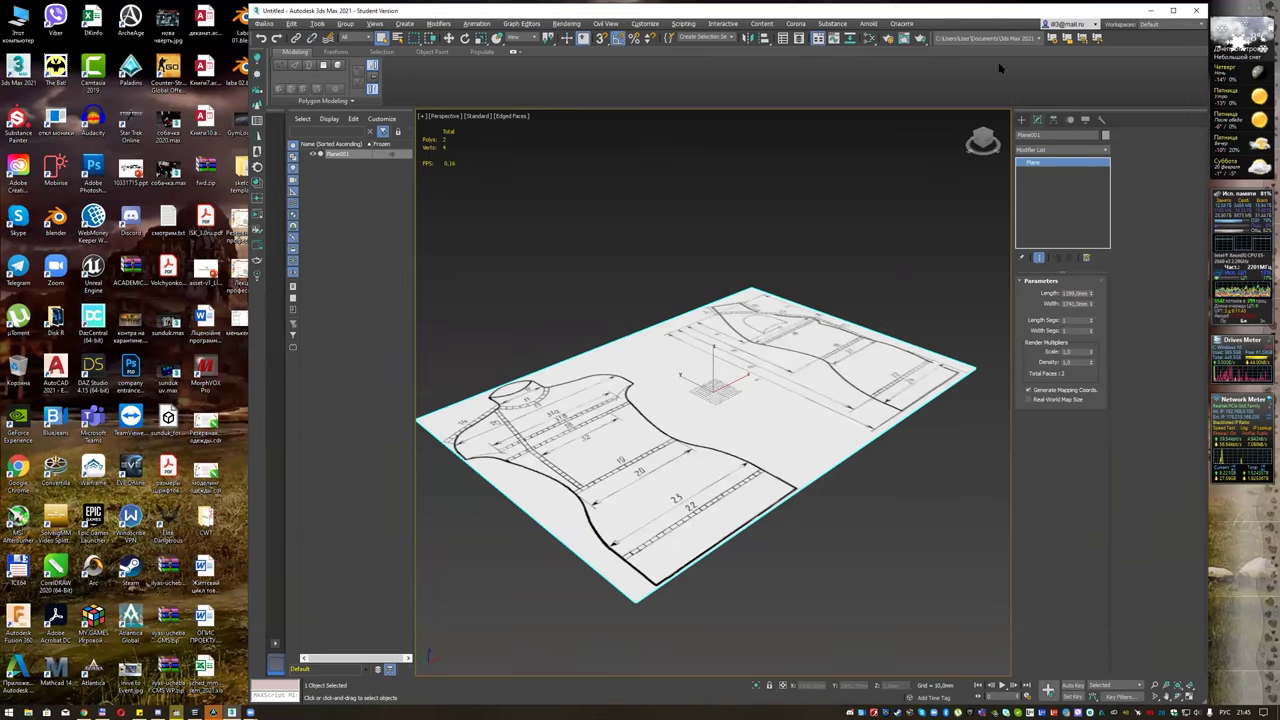
pyautogui.click(1173, 10)
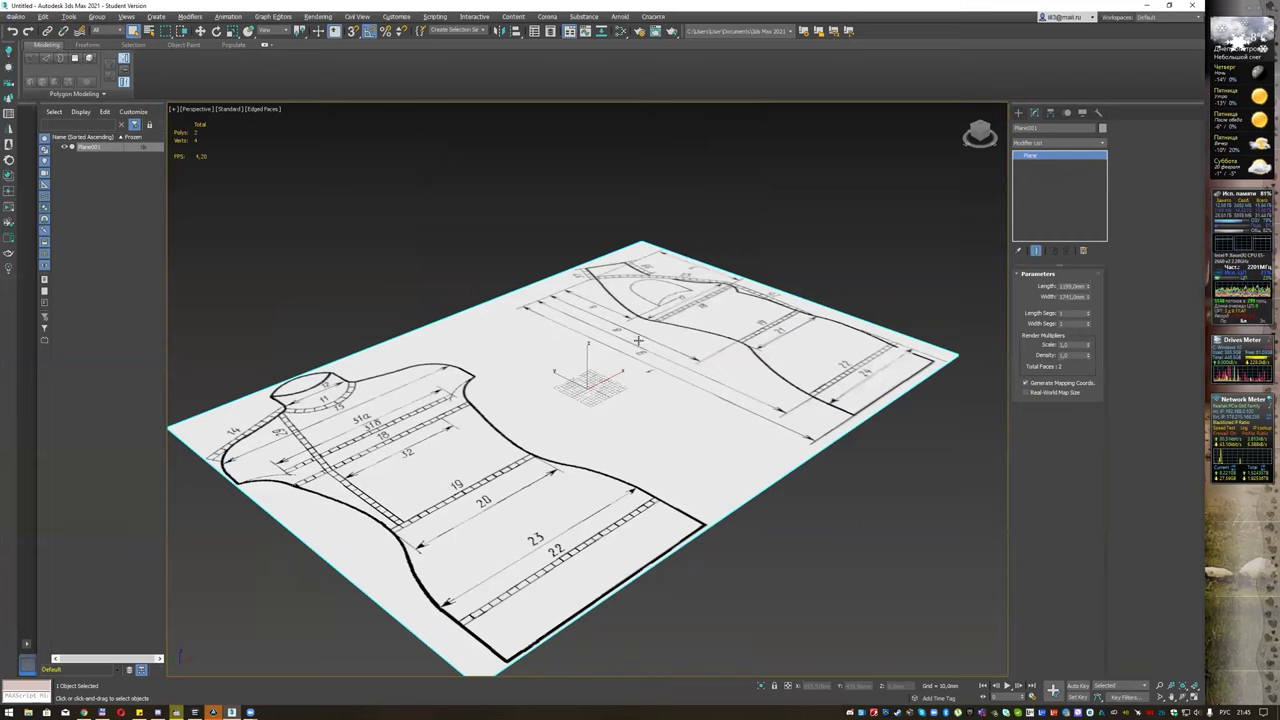
pyautogui.scroll(-5, 638, 341)
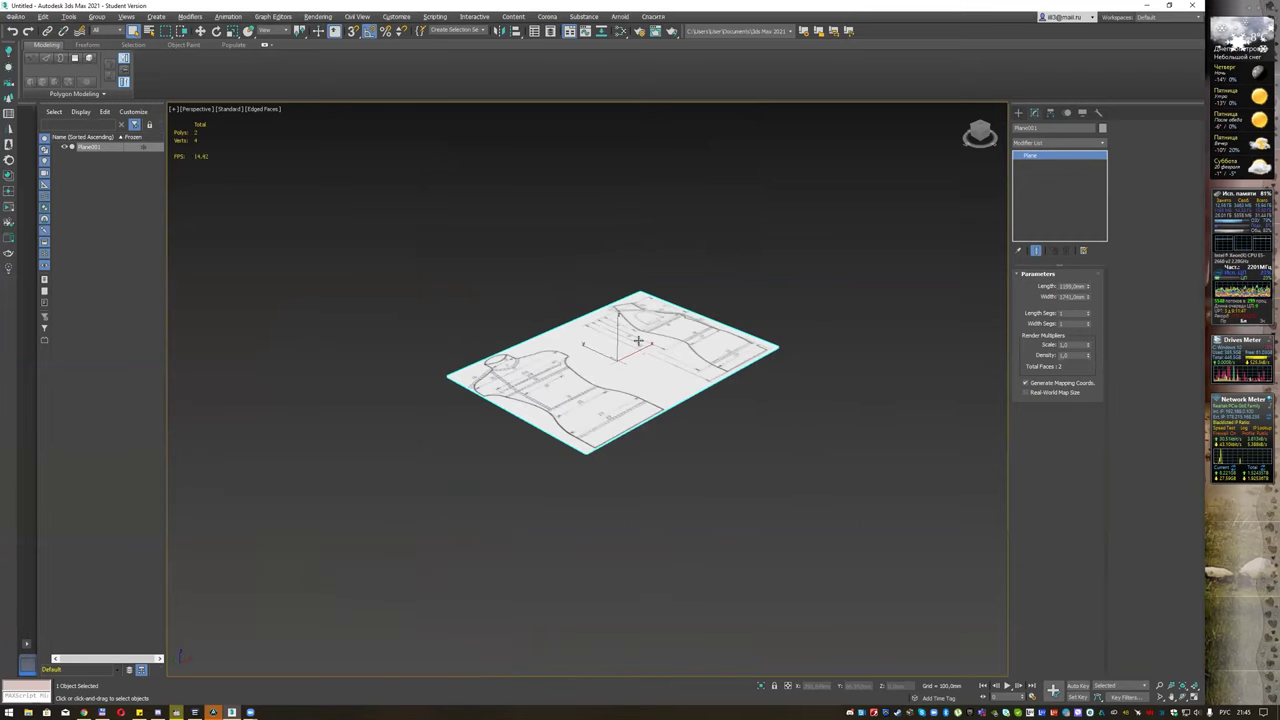
pyautogui.click(370, 33)
pyautogui.press('e')
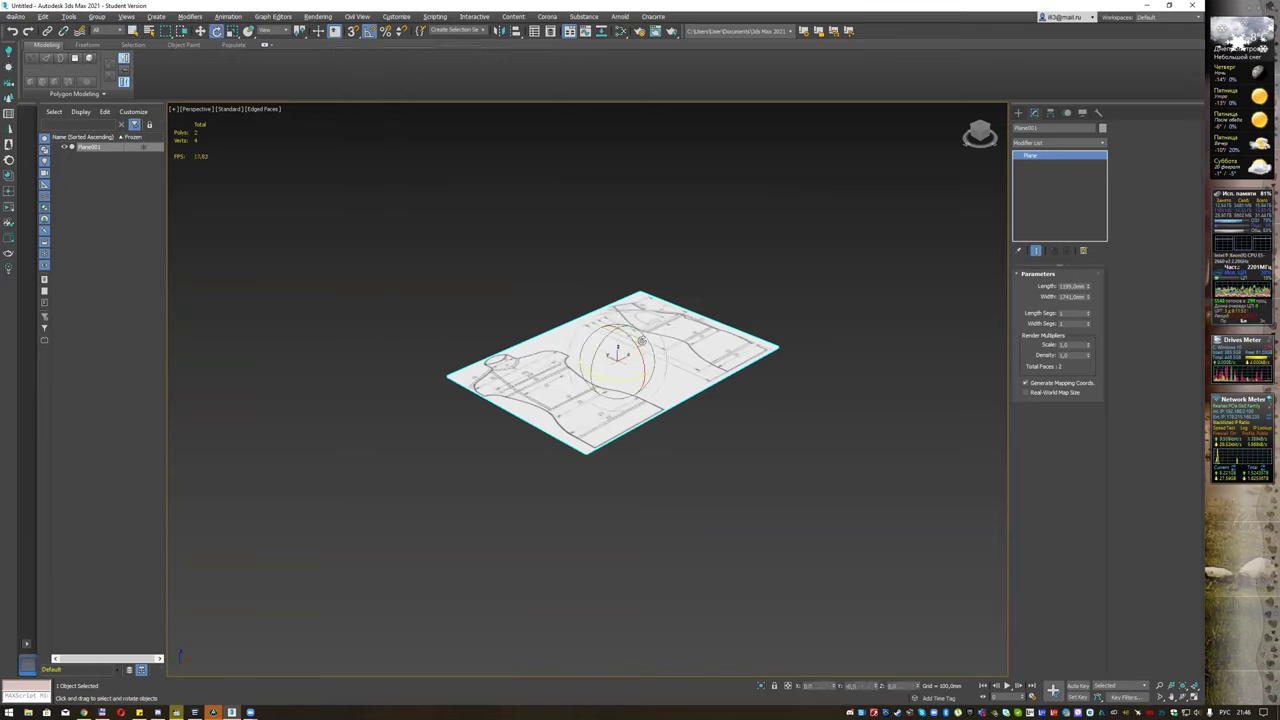
pyautogui.moveTo(632, 340); pyautogui.dragTo(654, 378)
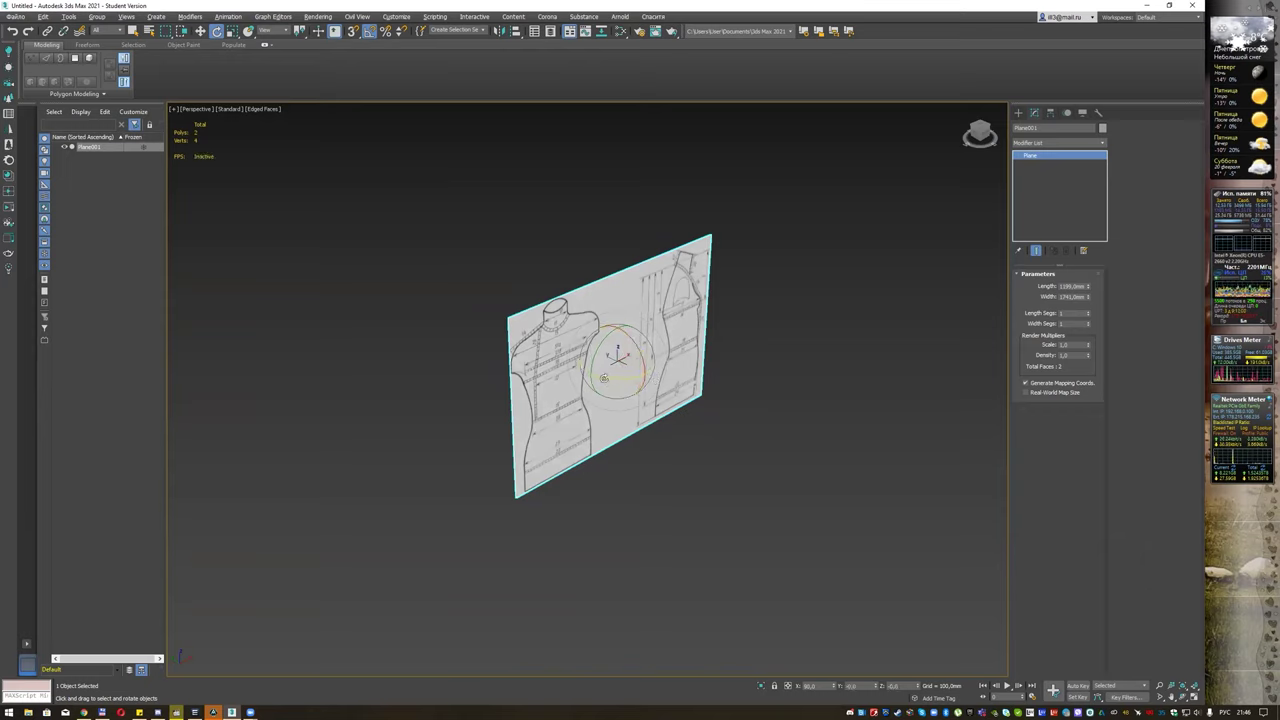
# Step: Shift-rotate a copy of the plane 90° on Z so Plane002 crosses Plane001
pyautogui.keyDown('shift'); pyautogui.moveTo(604, 378); pyautogui.dragTo(659, 368); pyautogui.keyUp('shift')
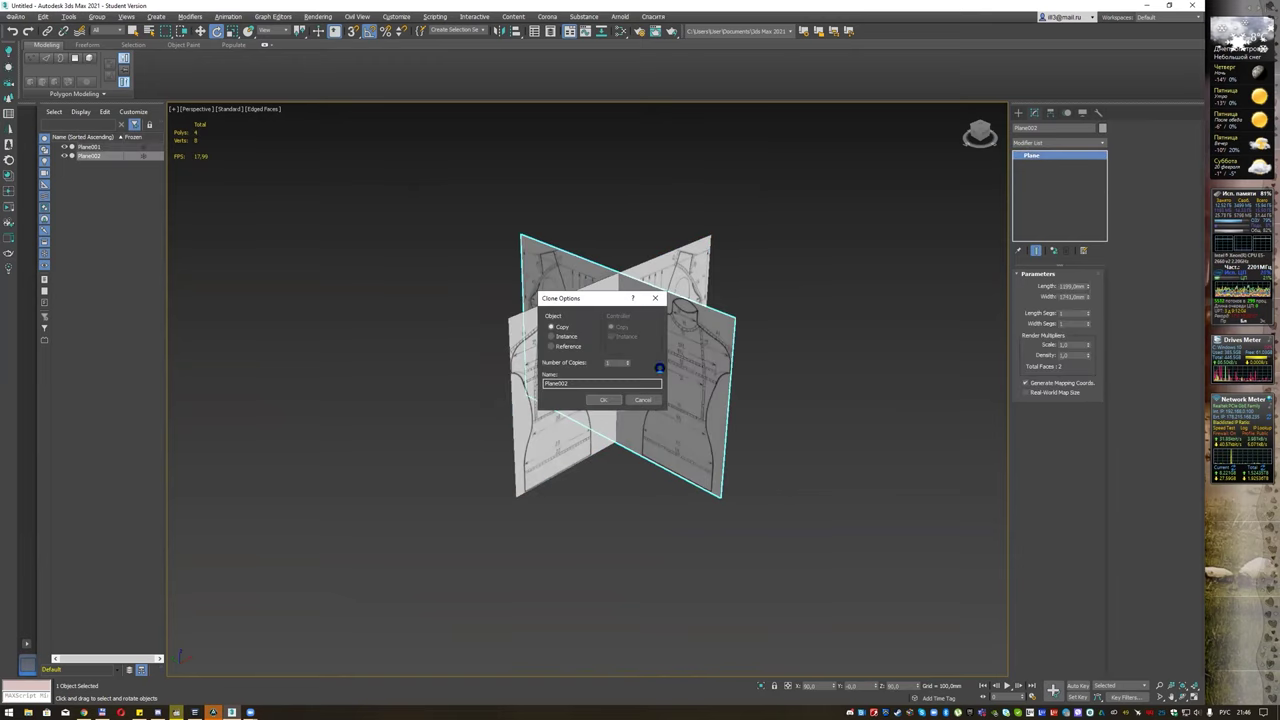
pyautogui.click(603, 399)
pyautogui.press('q')
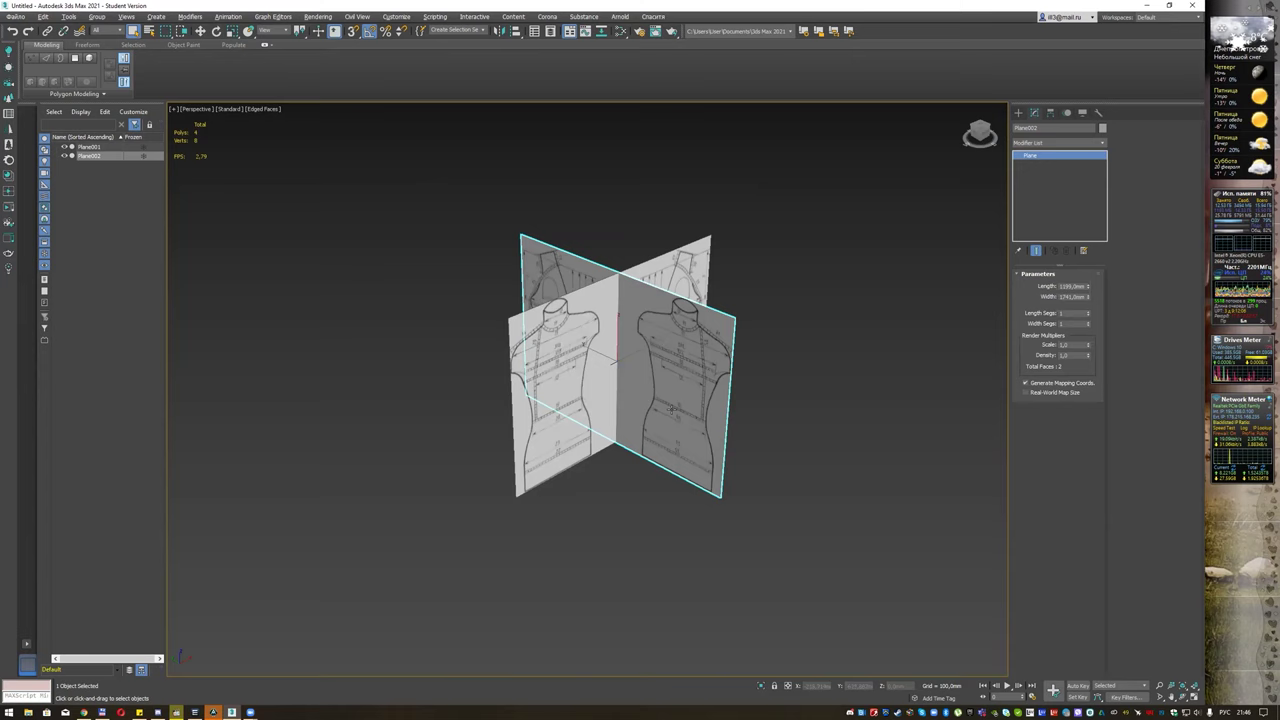
# Step: Start creating a Box from Standard Primitives
pyautogui.scroll(3, 672, 414)
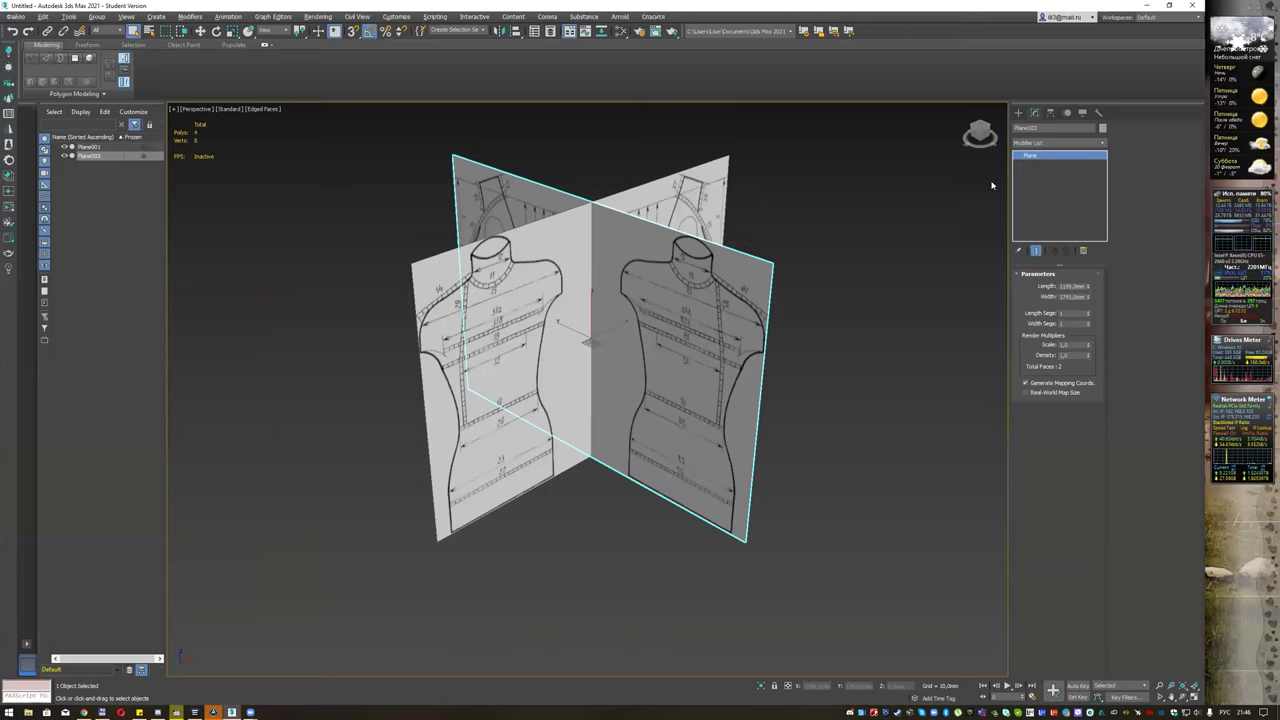
pyautogui.click(1019, 113)
pyautogui.click(1037, 173)
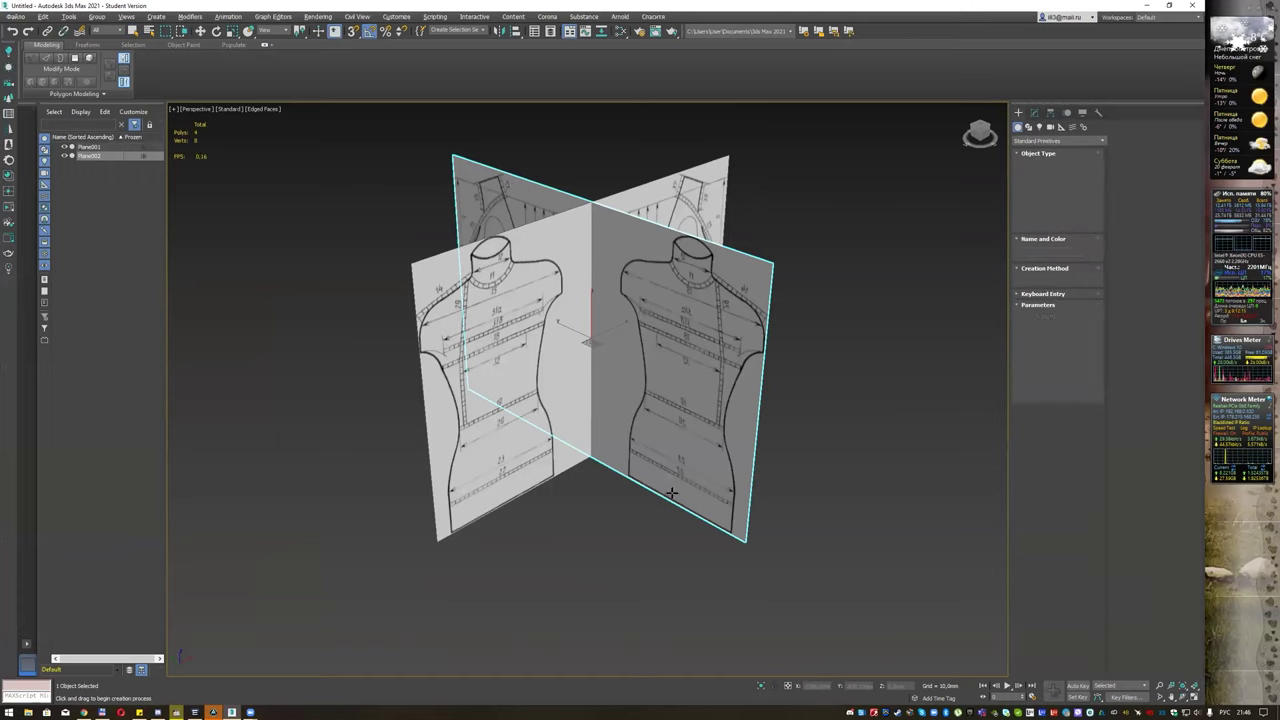
# Step: Draw Box001's base below the crossed planes, set its height, and centre the view
pyautogui.moveTo(515, 547); pyautogui.dragTo(688, 543)
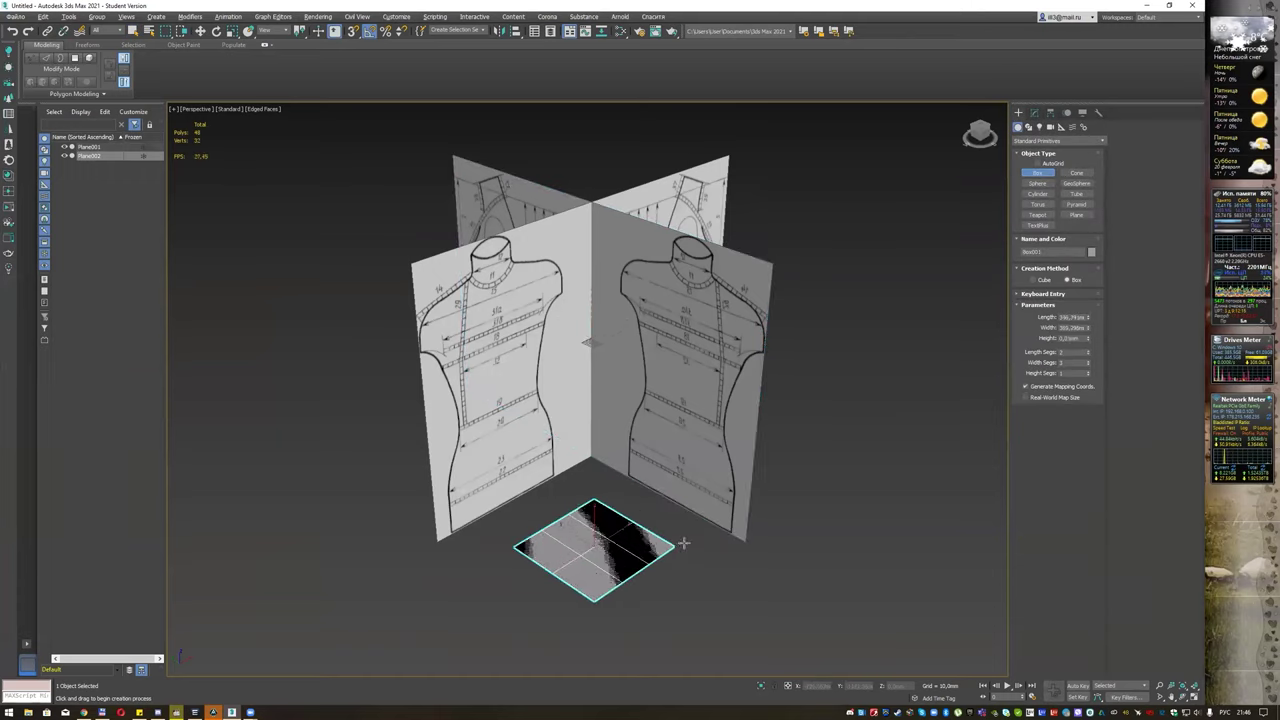
pyautogui.click(700, 447)
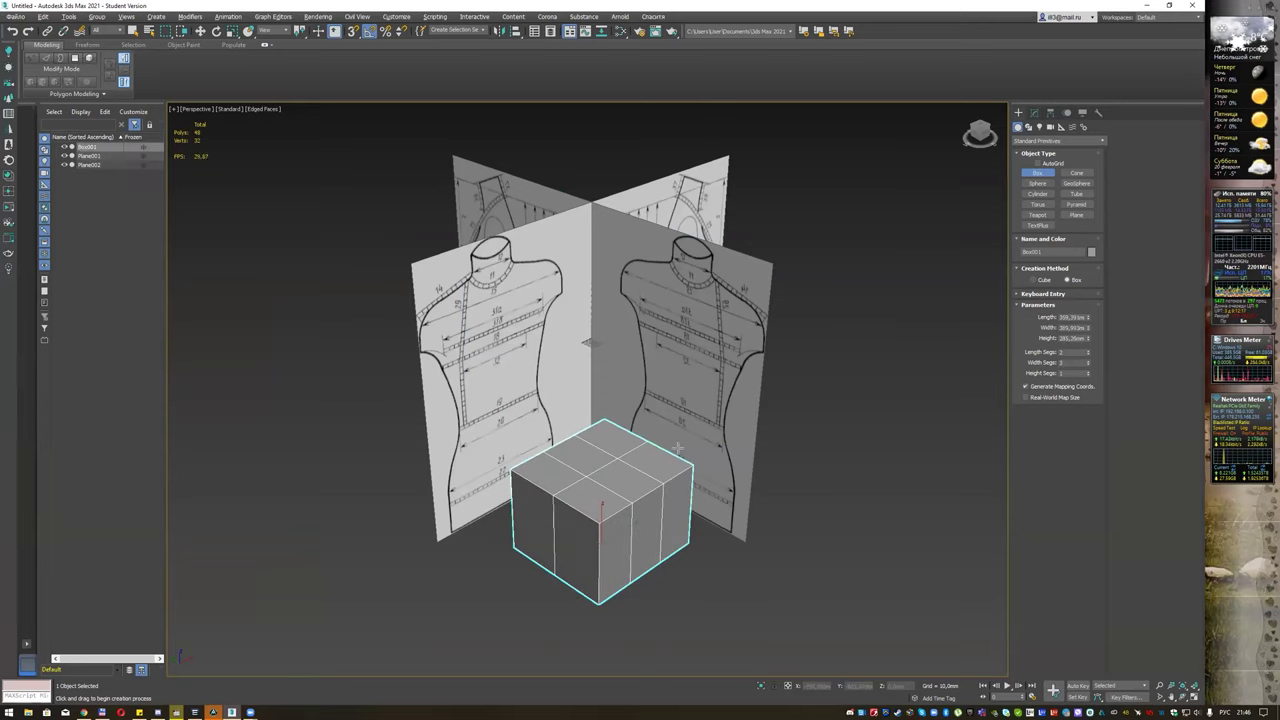
pyautogui.click(1036, 113)
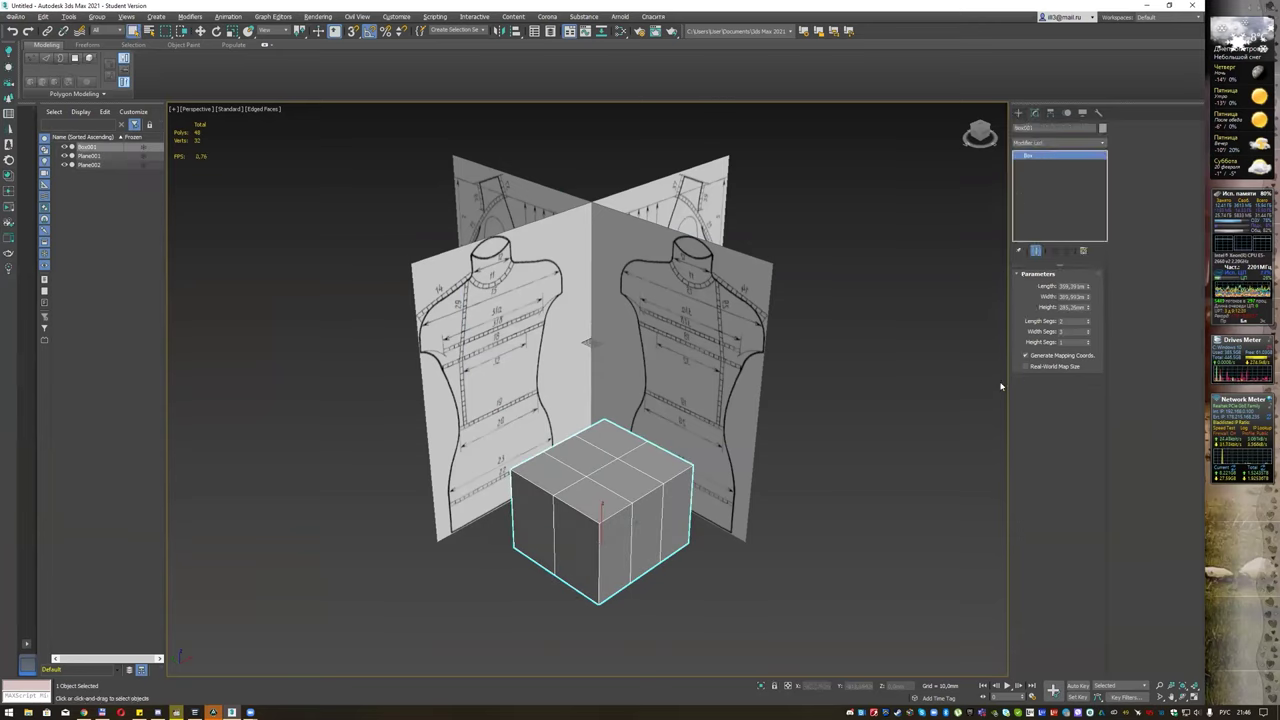
pyautogui.moveTo(700, 520)
pyautogui.mouseDown(button='middle')
pyautogui.moveTo(663, 491)
pyautogui.moveTo(654, 437)
pyautogui.moveTo(660, 475)
pyautogui.mouseUp(button='middle')
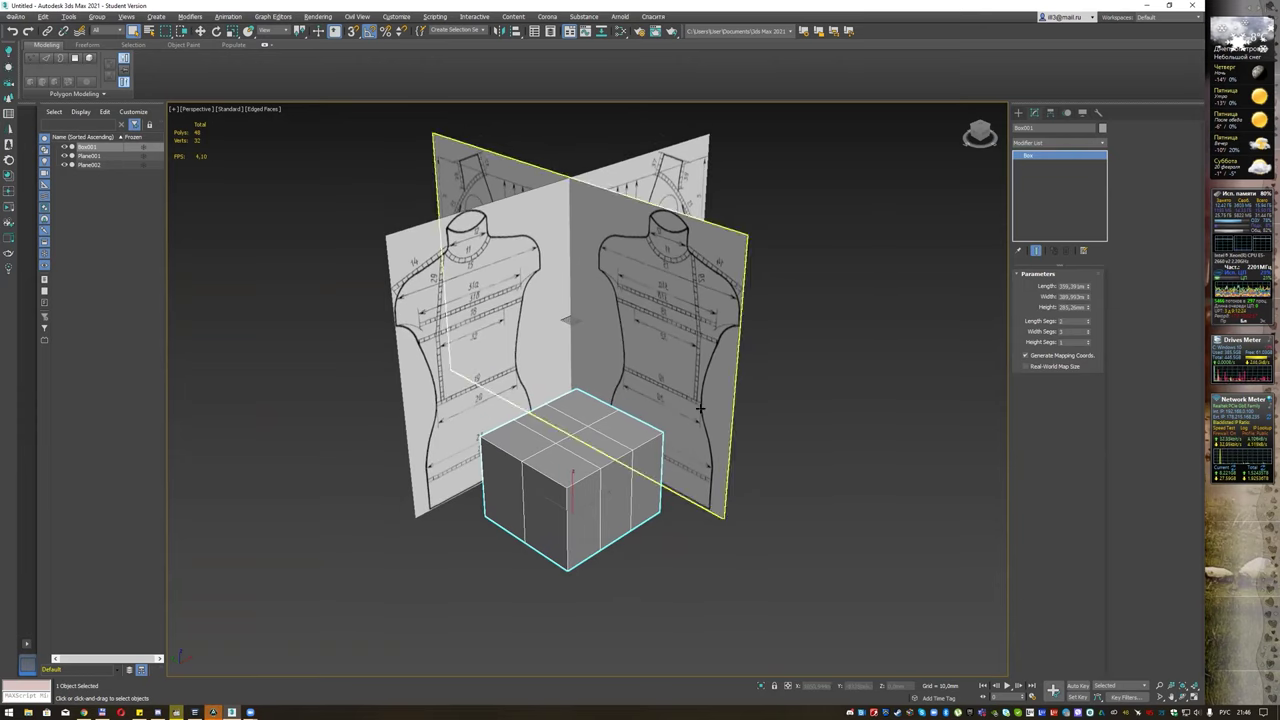
# Step: Give the box 2 length segments and frame it in Front view beside the torso drawing
pyautogui.click(1070, 321)
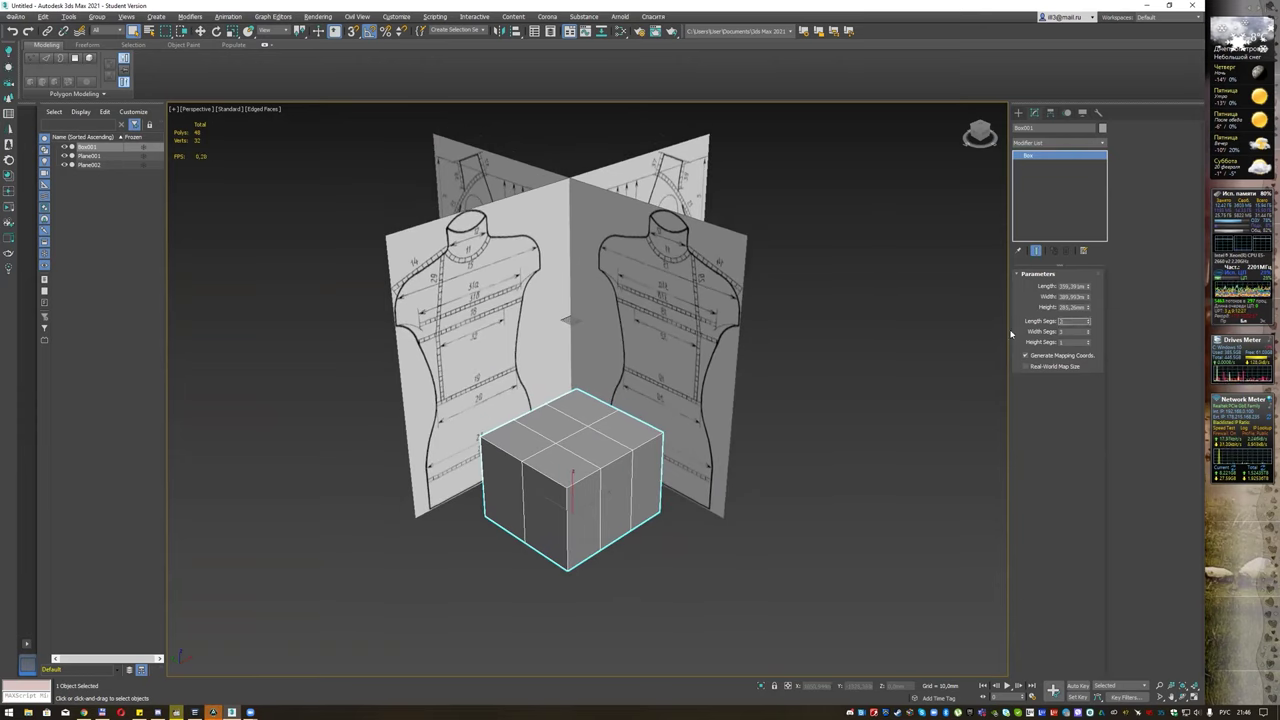
pyautogui.click(1064, 333)
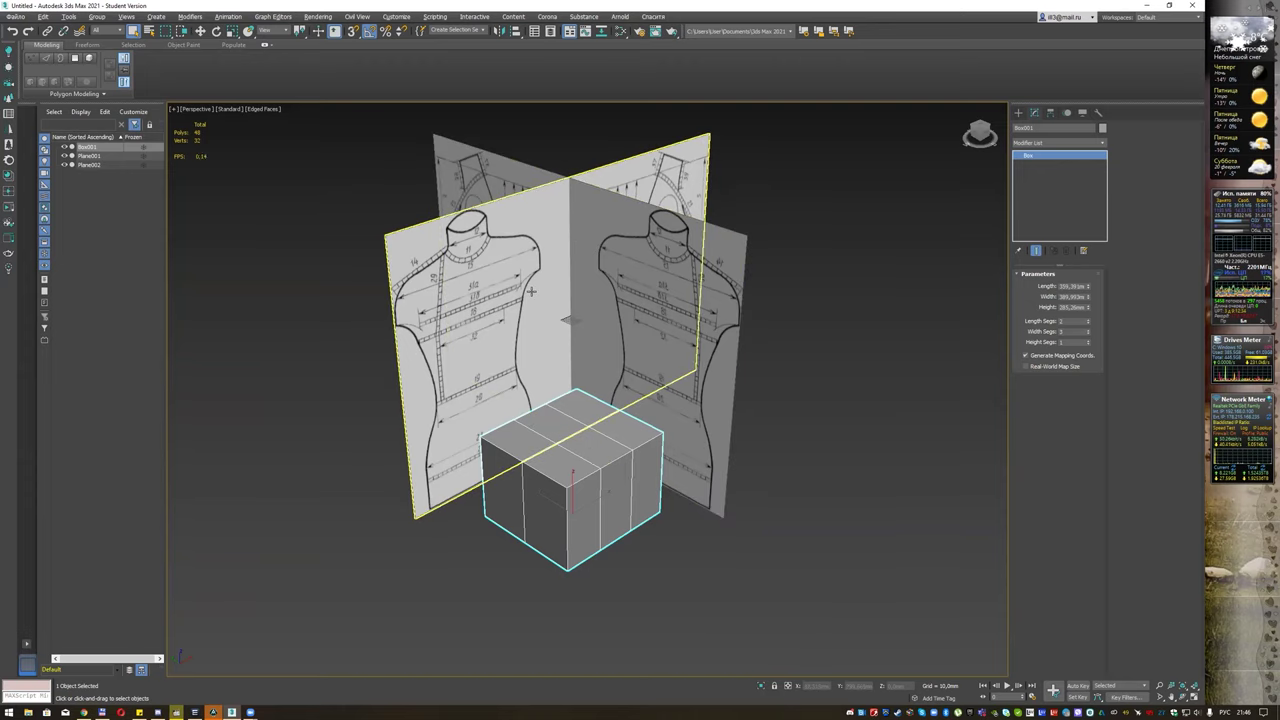
pyautogui.press('f')
pyautogui.press('z')
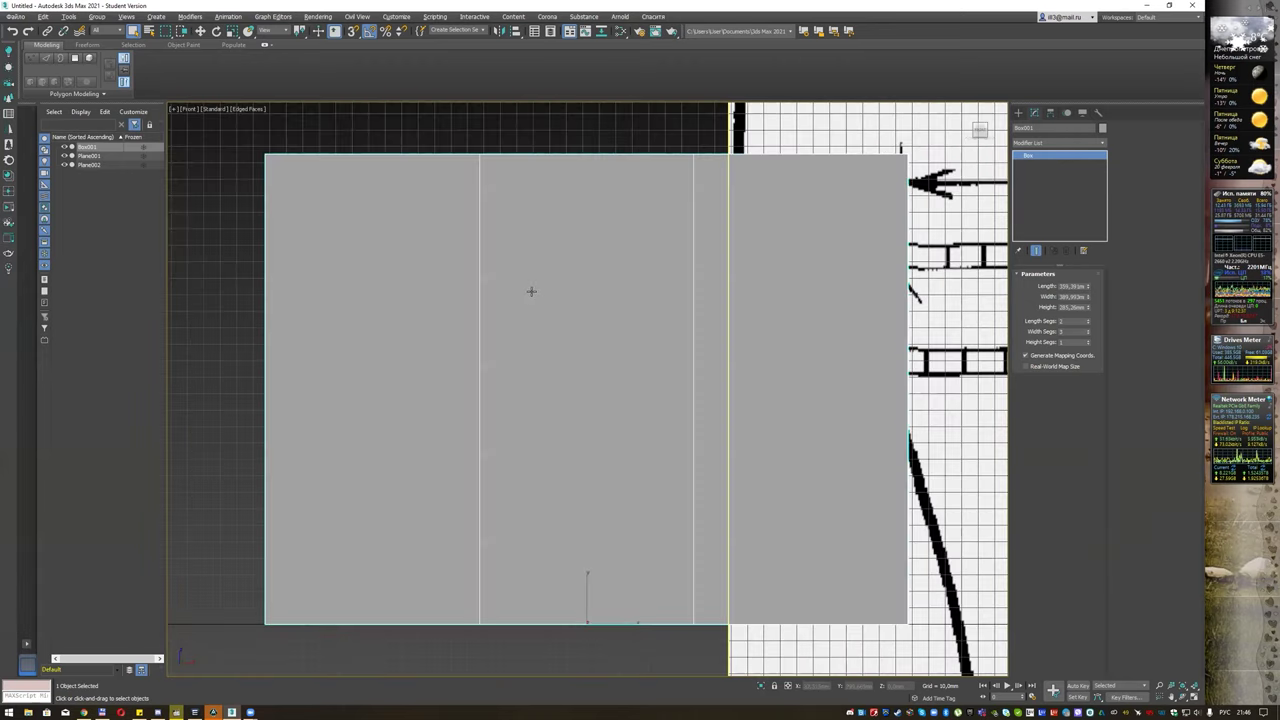
pyautogui.scroll(-5, 531, 291)
pyautogui.scroll(-2, 531, 291)
pyautogui.moveTo(742, 282); pyautogui.dragTo(543, 332, button='middle')
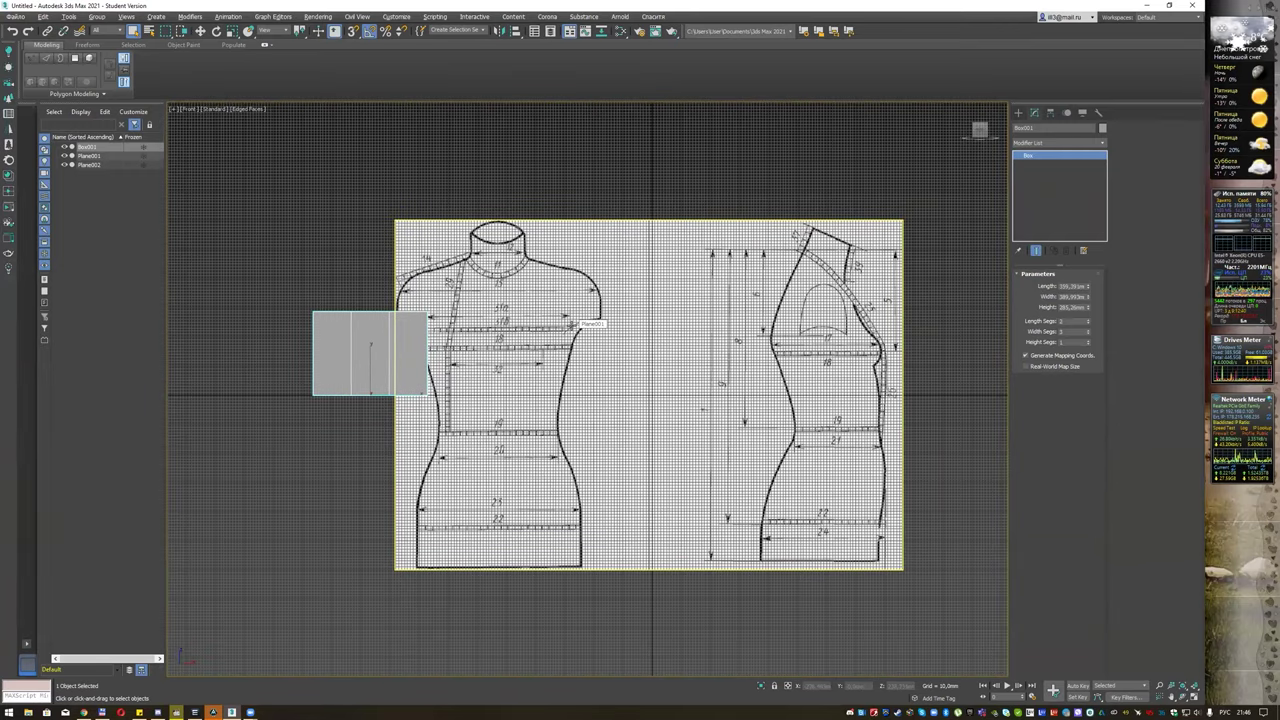
# Step: Toggle wireframe off and back on, then hide the grid over the drawing
pyautogui.press('F3')
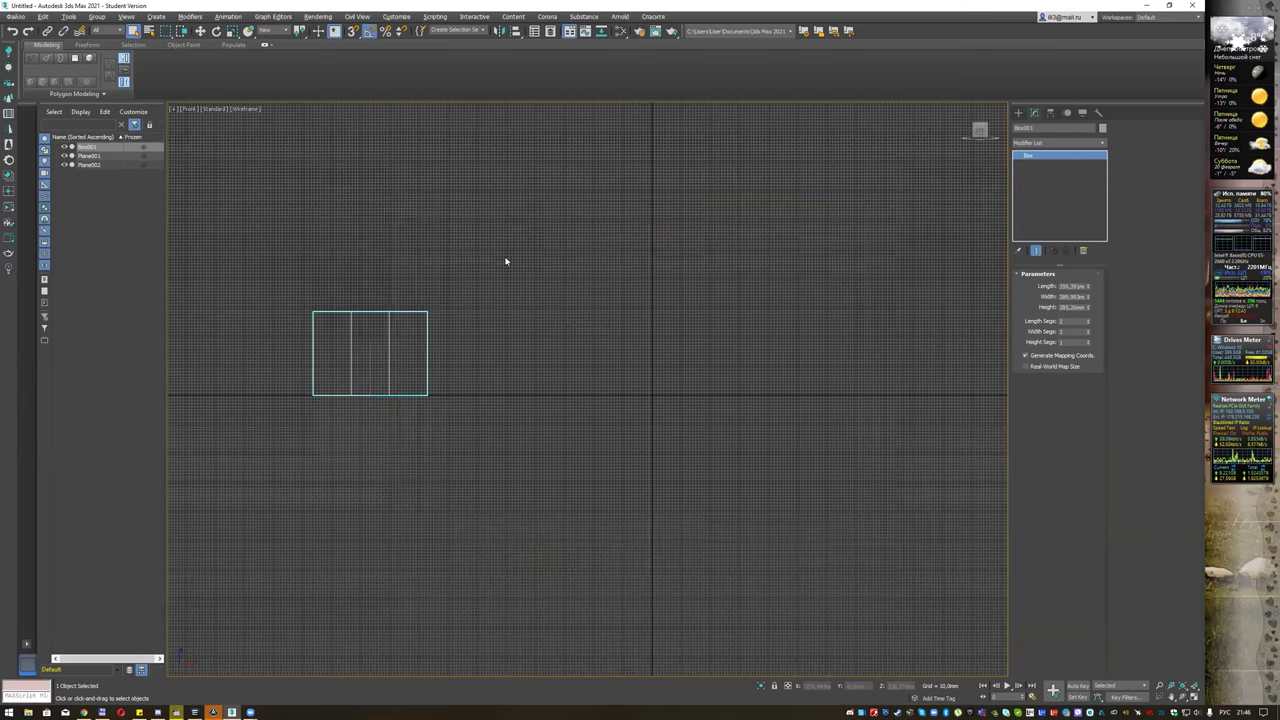
pyautogui.press('F3')
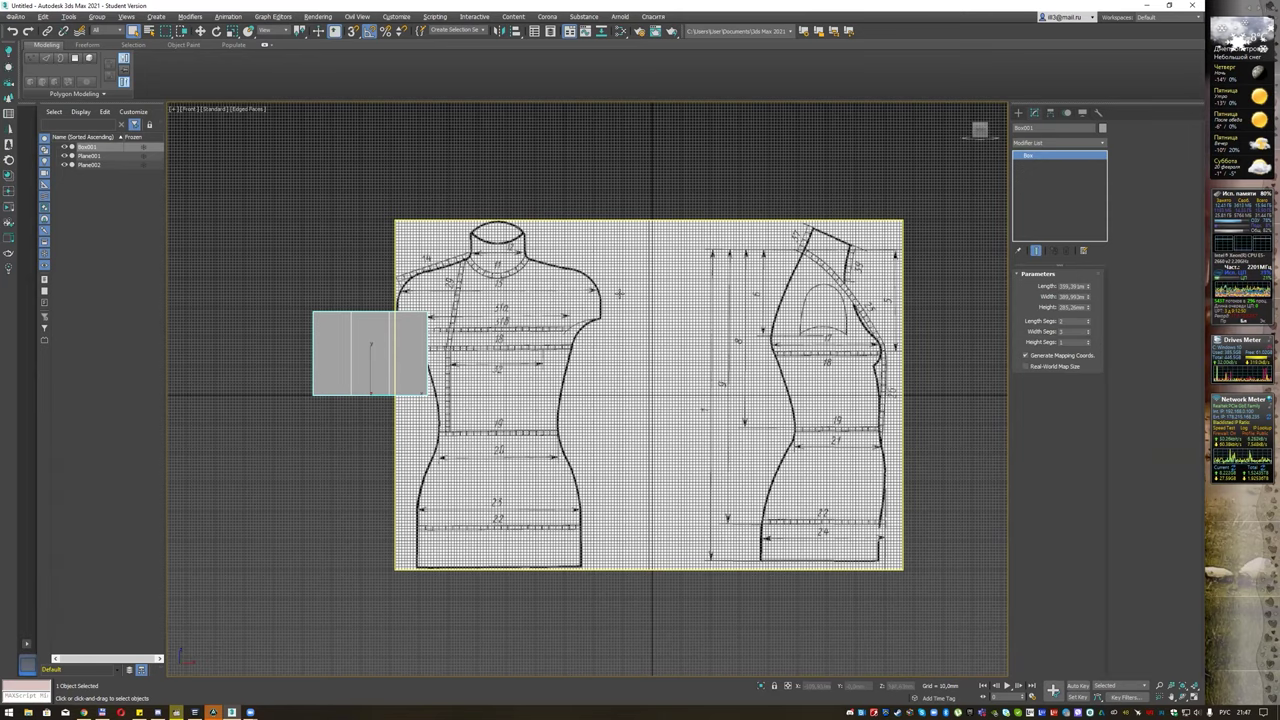
pyautogui.press('g')
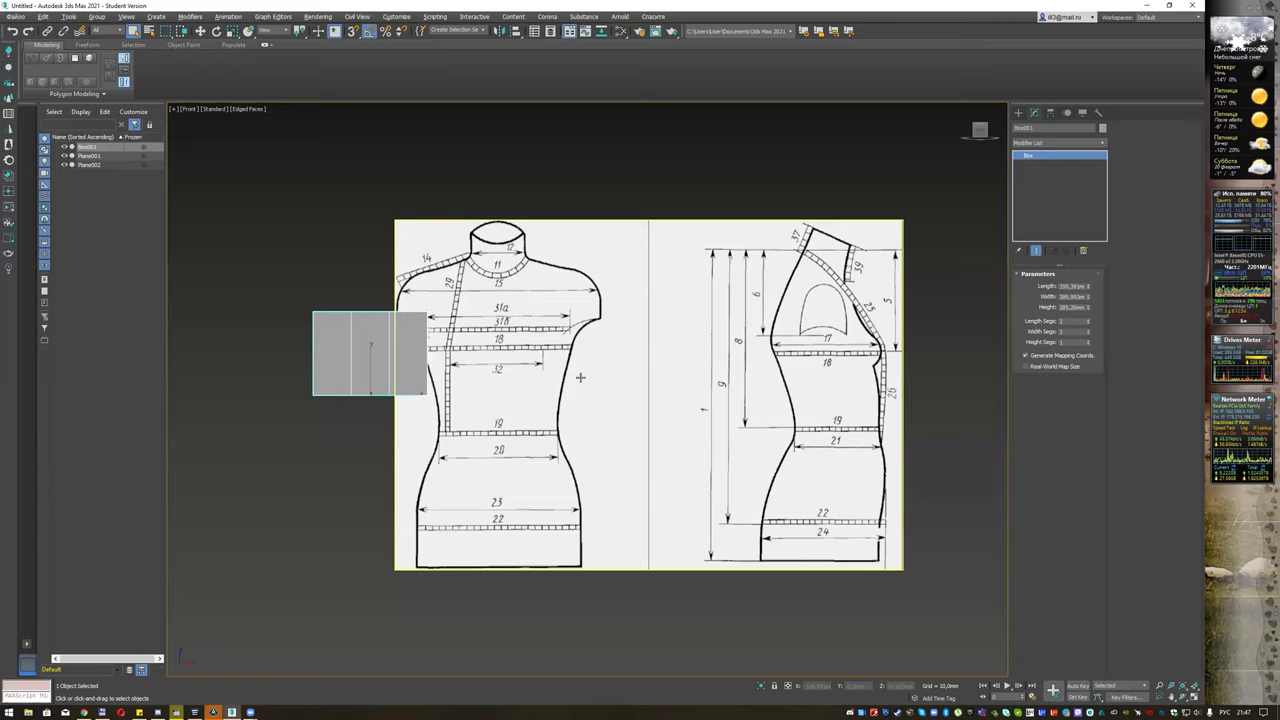
# Step: Move the box down to the torso's hip base and widen it to match the hips
pyautogui.press('w')
pyautogui.moveTo(370, 337); pyautogui.dragTo(395, 430)
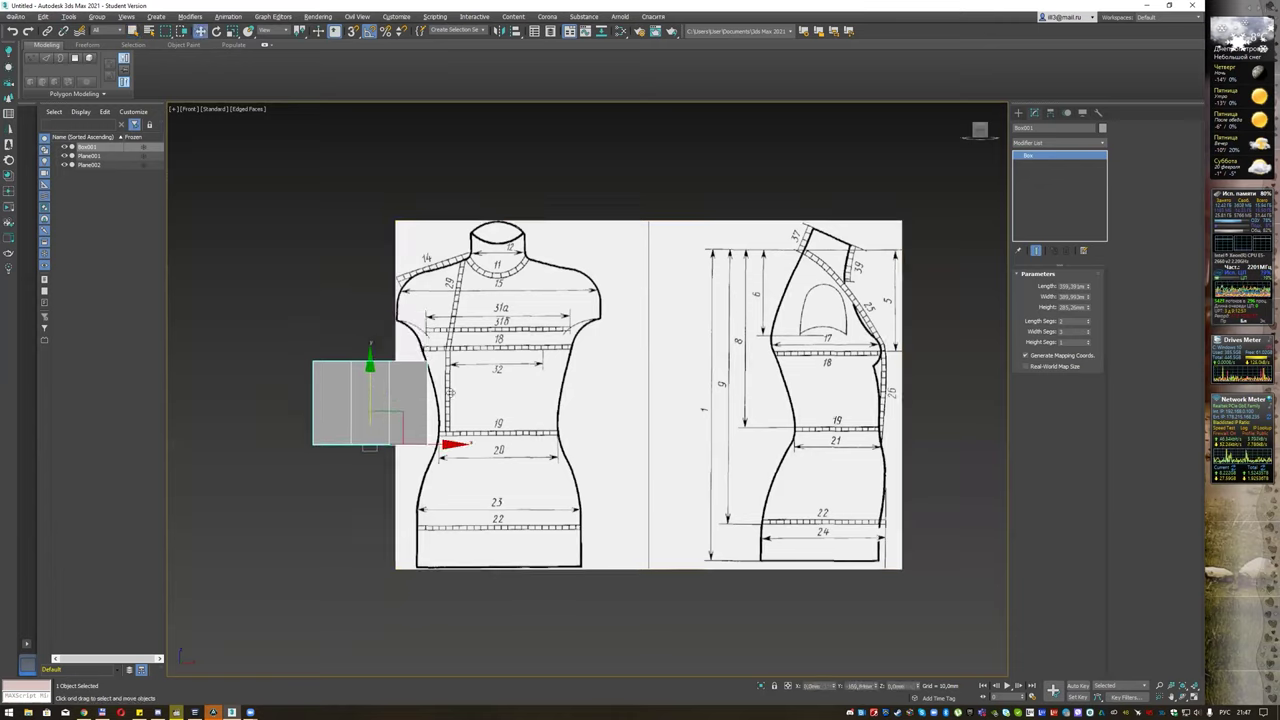
pyautogui.moveTo(395, 428); pyautogui.dragTo(521, 535)
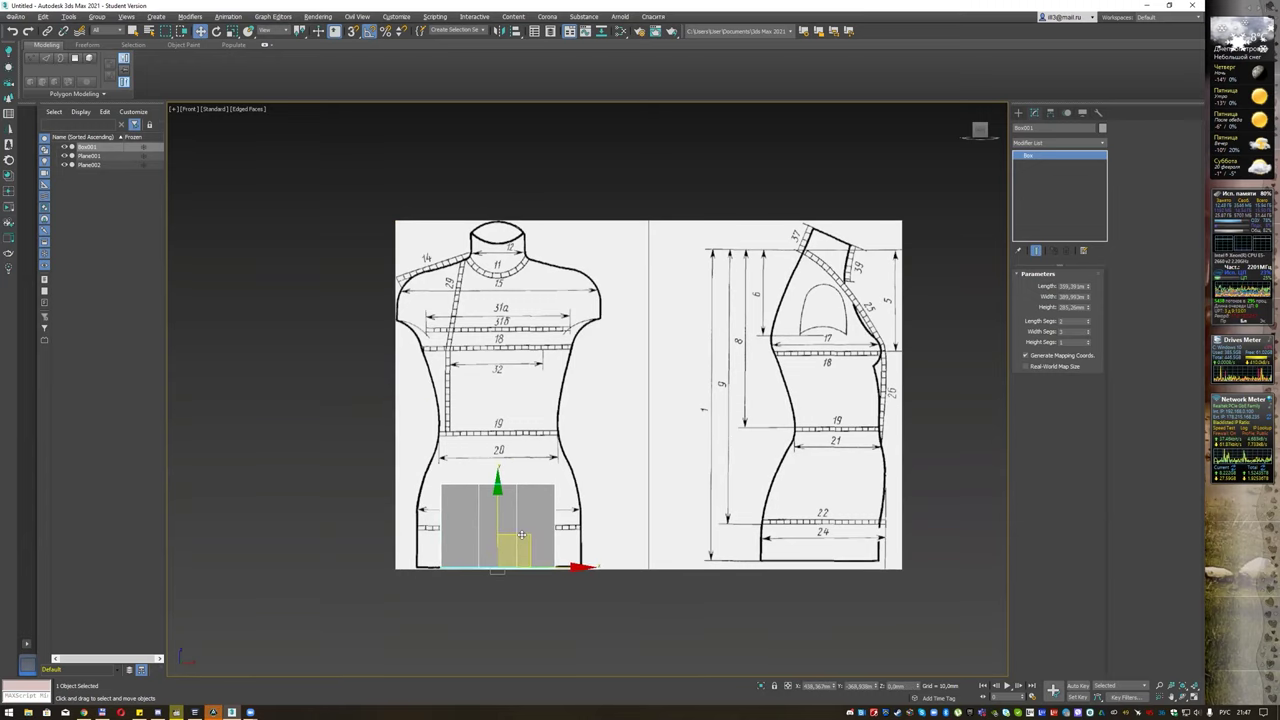
pyautogui.scroll(2, 523, 503)
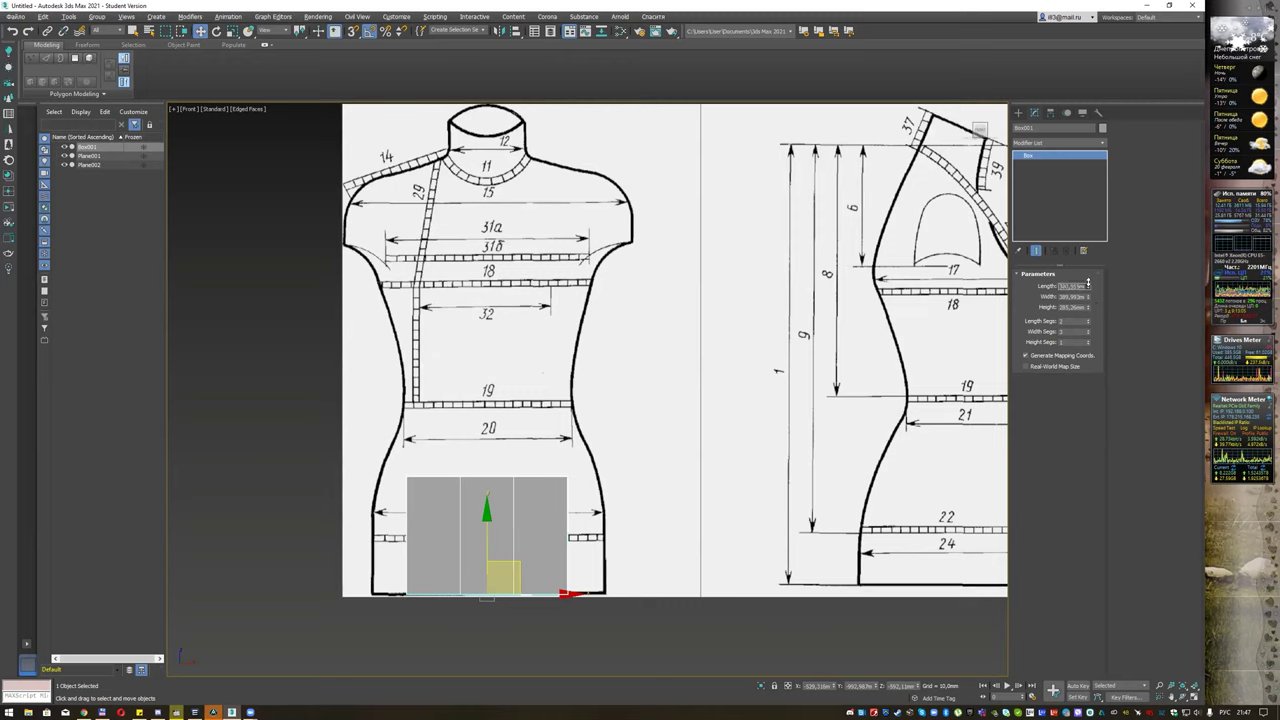
pyautogui.moveTo(1088, 297)
pyautogui.mouseDown()
pyautogui.moveTo(1092, 273)
pyautogui.moveTo(1089, 318)
pyautogui.moveTo(1089, 304)
pyautogui.mouseUp()
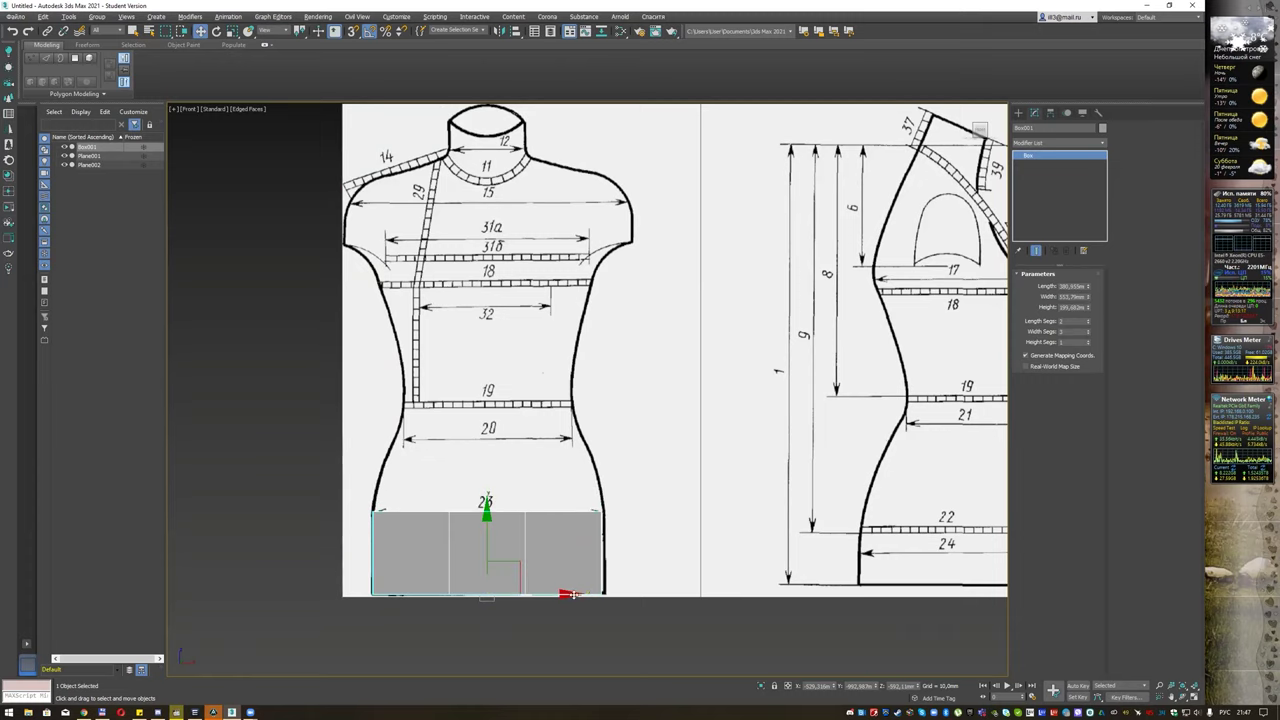
pyautogui.moveTo(571, 594); pyautogui.dragTo(564, 595)
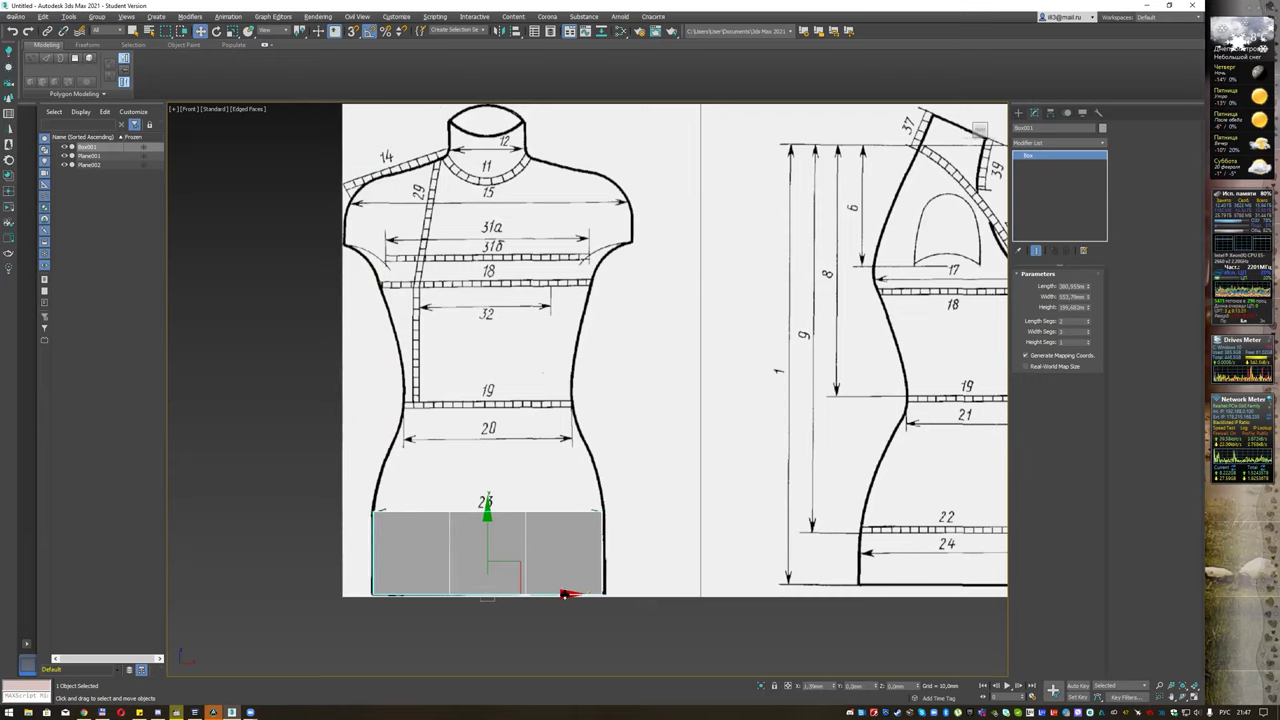
# Step: Zoom in on the box and turn on See-Through display with Alt+X
pyautogui.press('q')
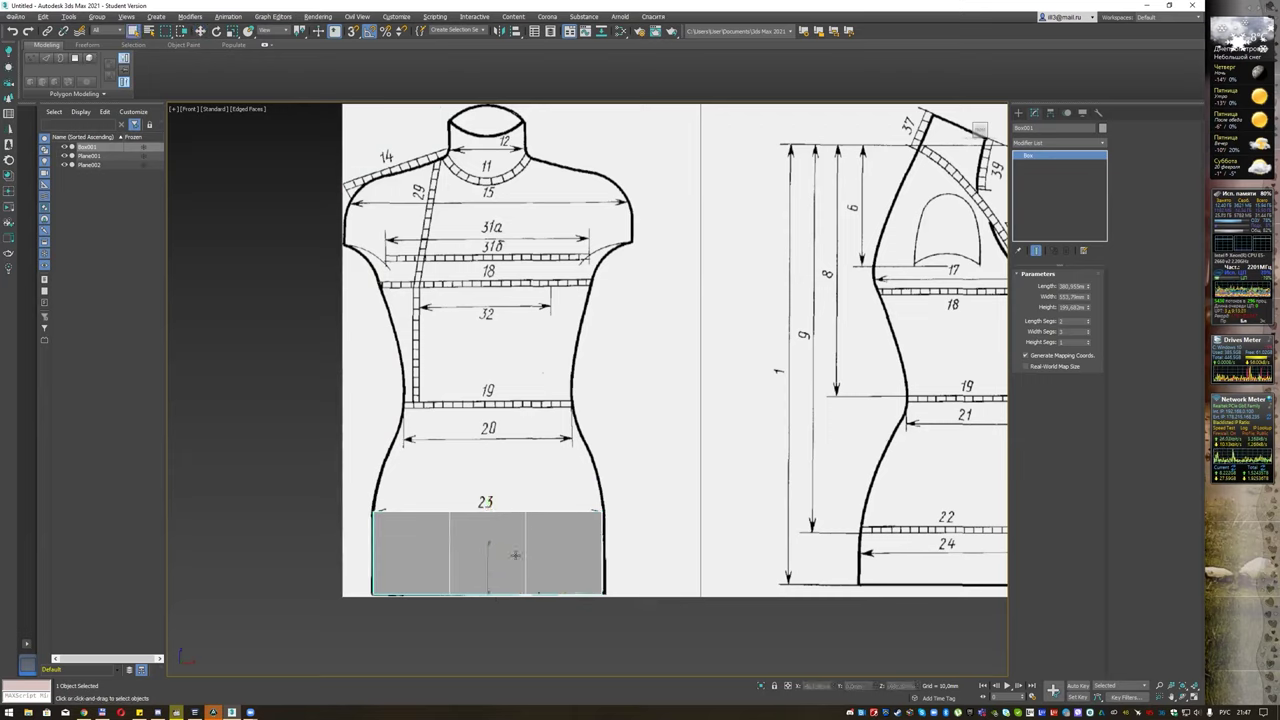
pyautogui.scroll(1, 558, 521)
pyautogui.scroll(2, 558, 521)
pyautogui.scroll(2, 558, 521)
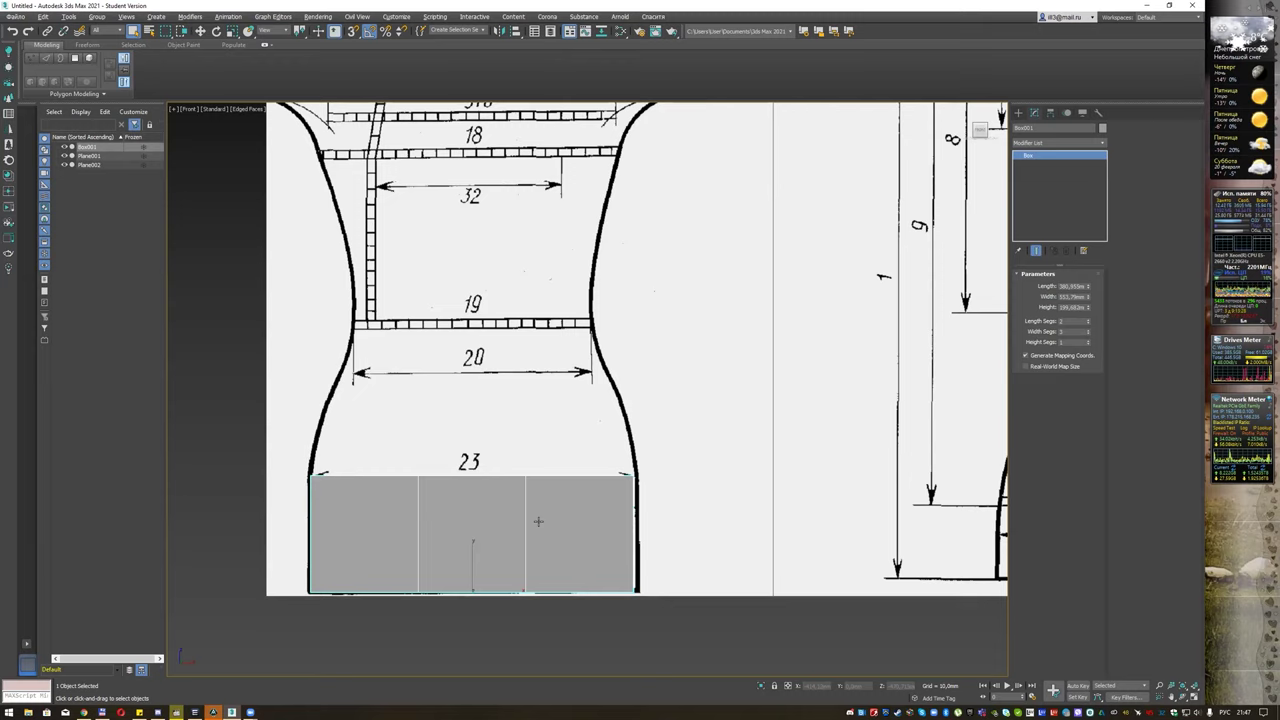
pyautogui.hotkey('alt', 'x')
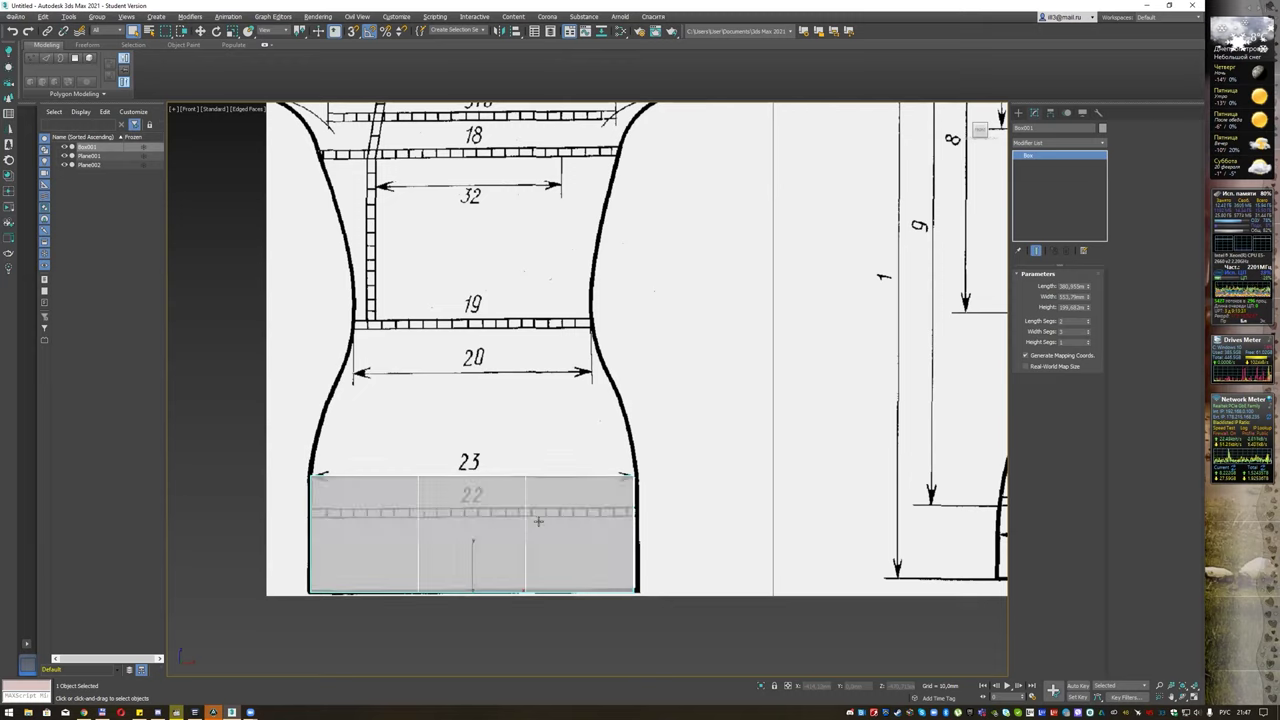
pyautogui.rightClick(575, 498)
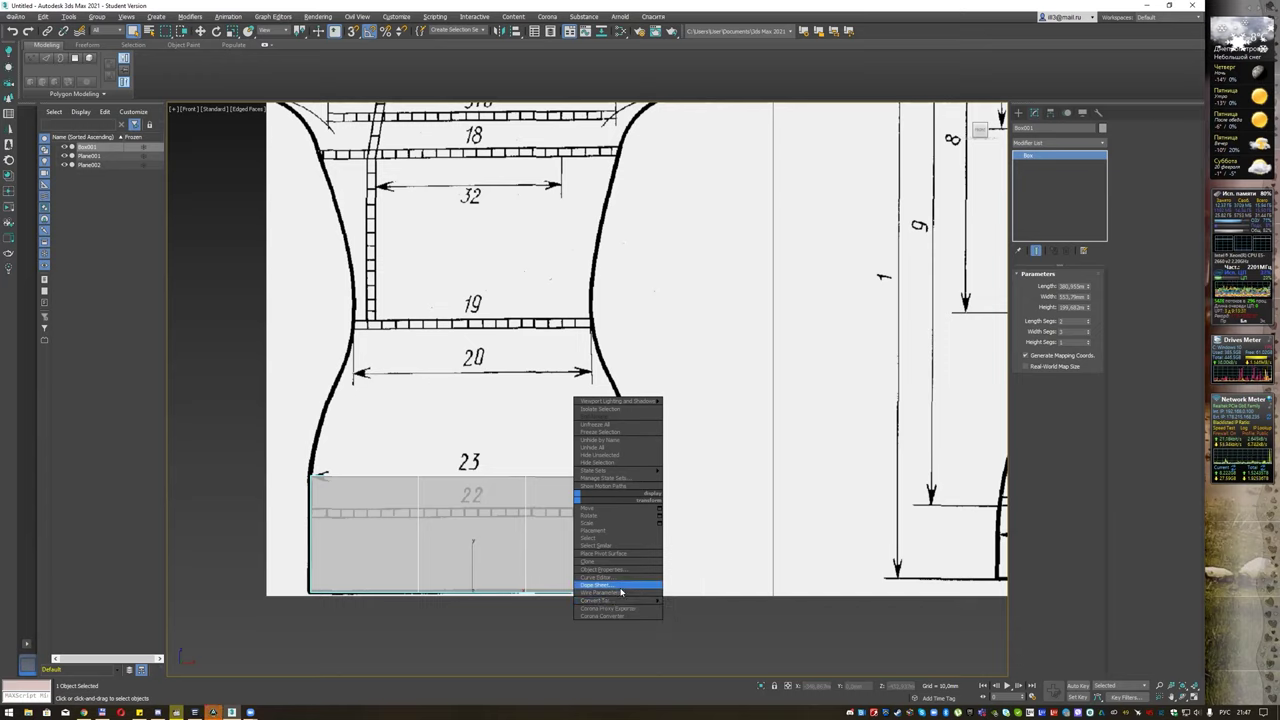
pyautogui.click(620, 569)
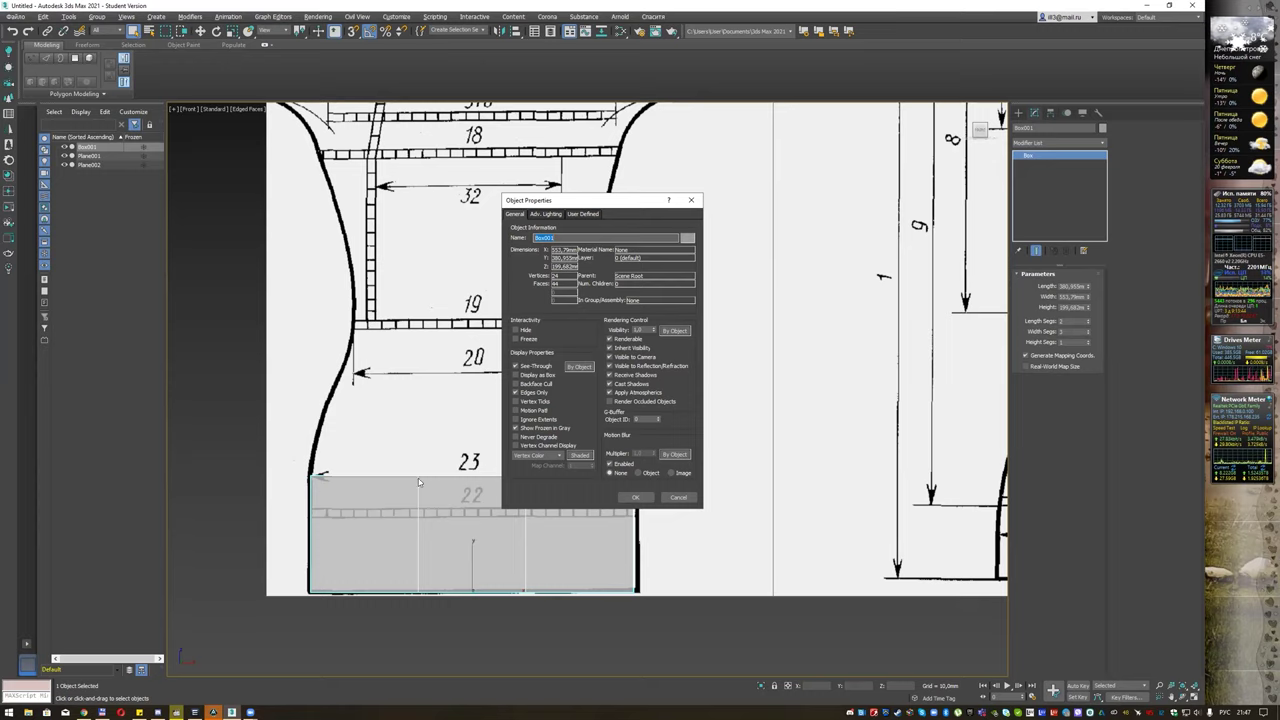
pyautogui.click(635, 497)
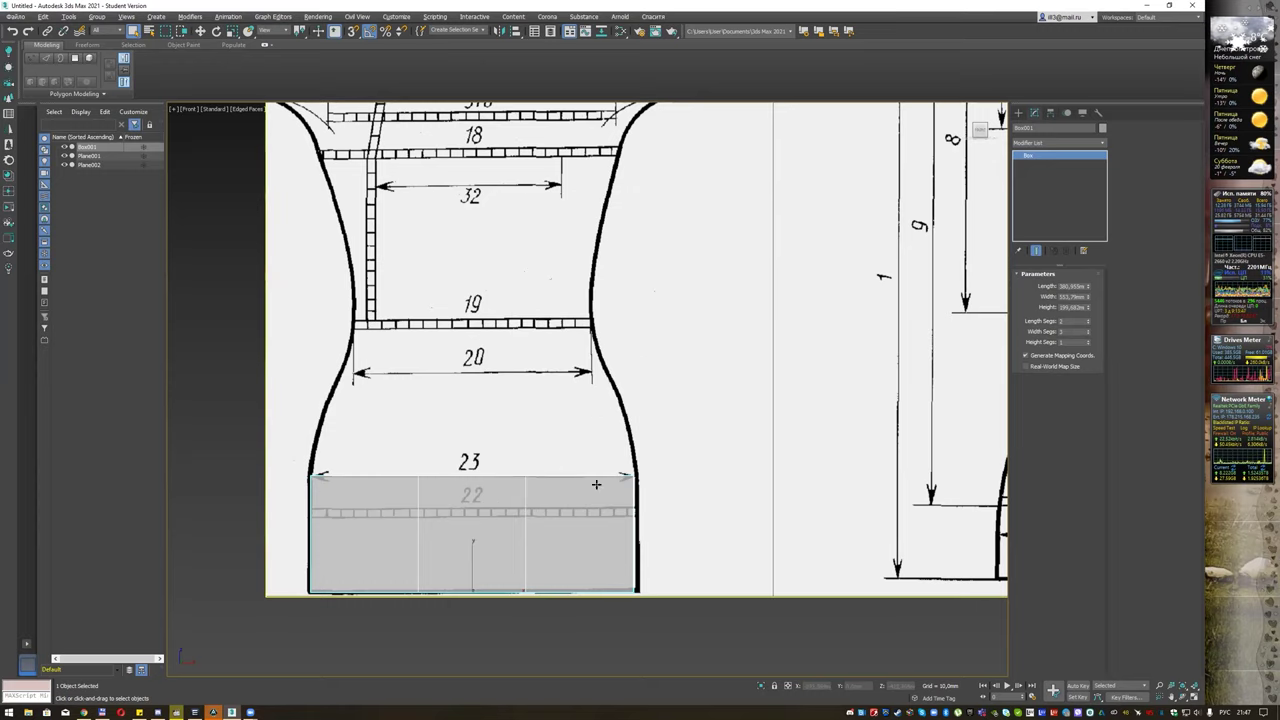
# Step: Switch to the Left view with both drawings and the box in frame, and hide the grid
pyautogui.scroll(-3, 540, 486)
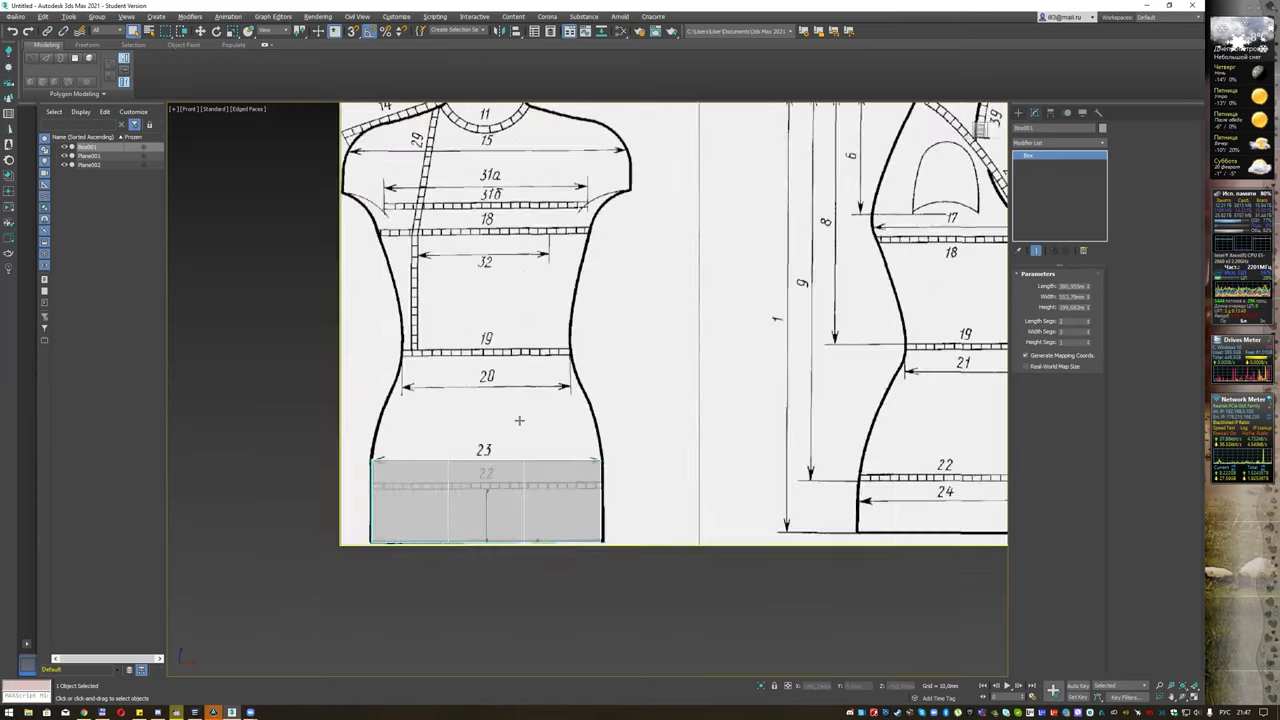
pyautogui.scroll(-3, 509, 463)
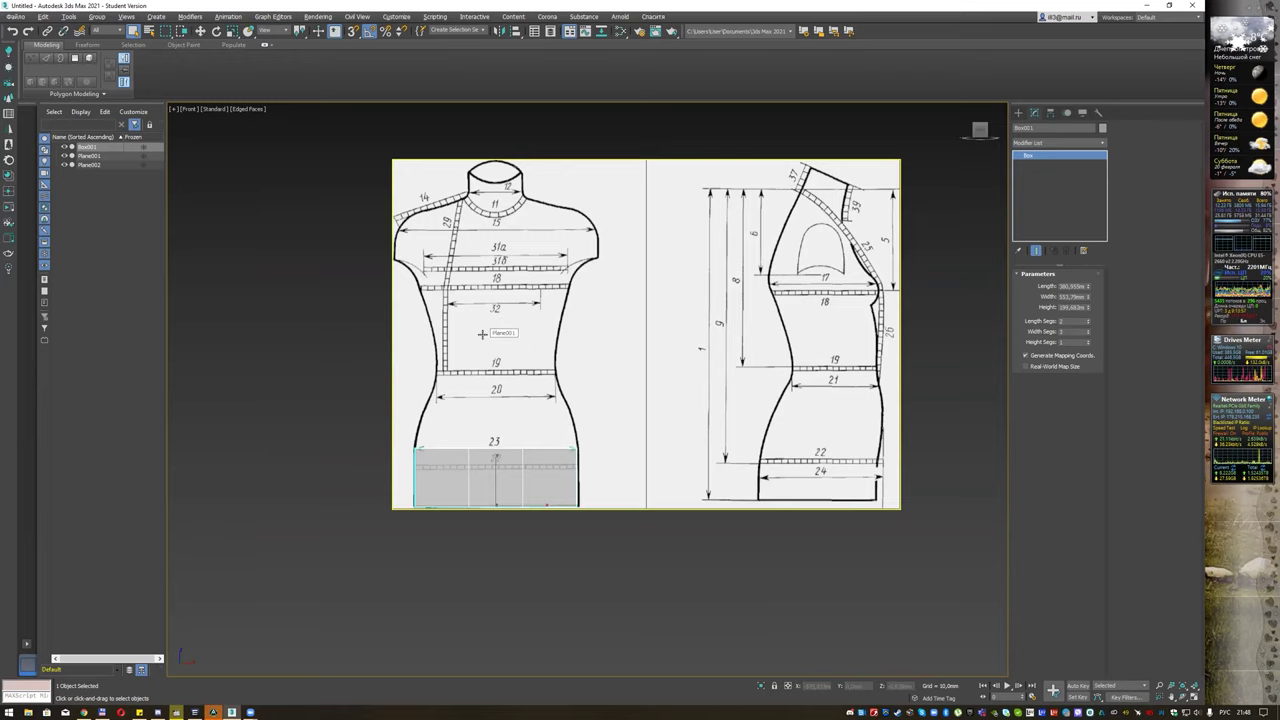
pyautogui.press('l')
pyautogui.scroll(-3, 482, 334)
pyautogui.scroll(-3, 482, 334)
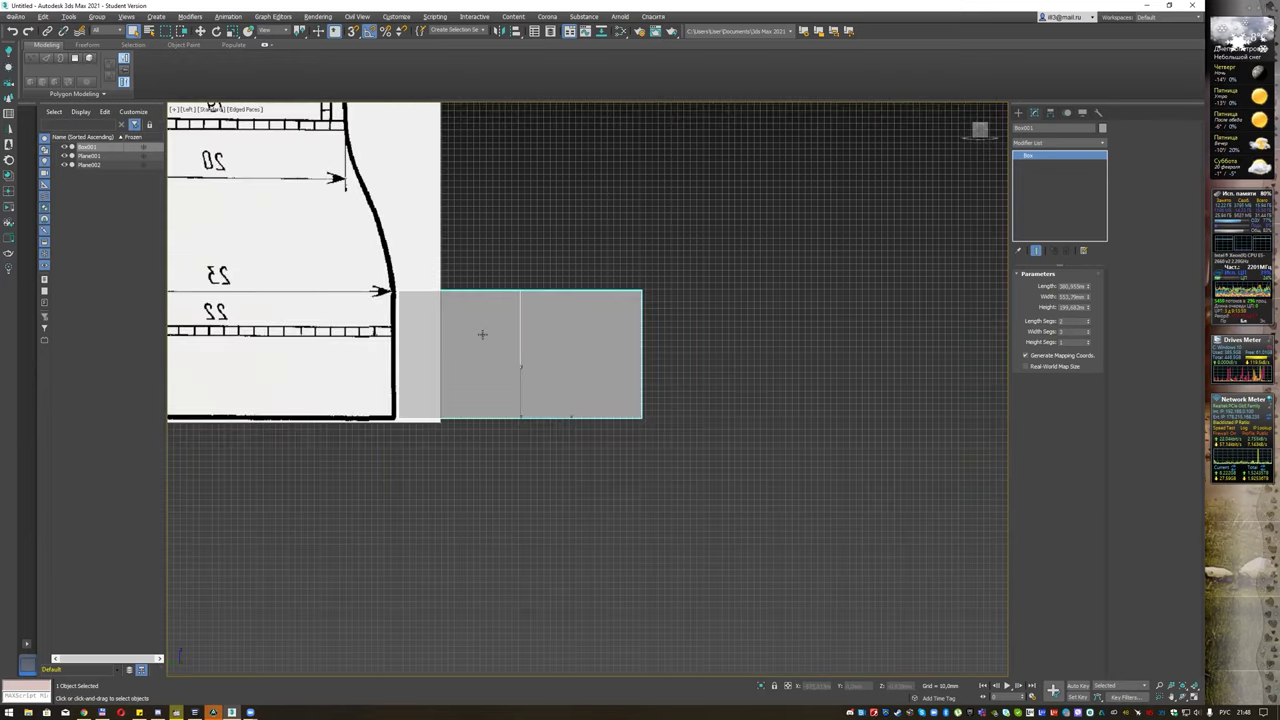
pyautogui.scroll(-2, 482, 334)
pyautogui.scroll(-2, 482, 334)
pyautogui.moveTo(498, 236)
pyautogui.mouseDown(button='middle')
pyautogui.moveTo(714, 405)
pyautogui.moveTo(744, 388)
pyautogui.mouseUp(button='middle')
pyautogui.scroll(-2, 711, 401)
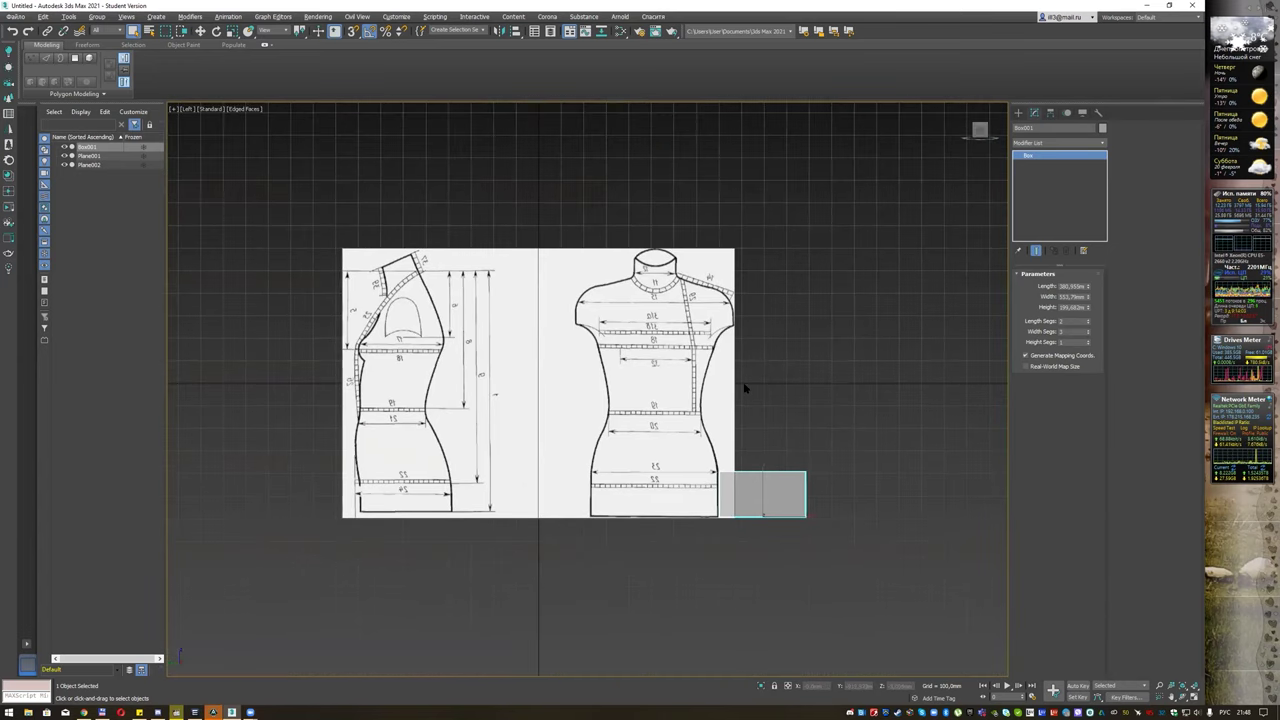
pyautogui.press('g')
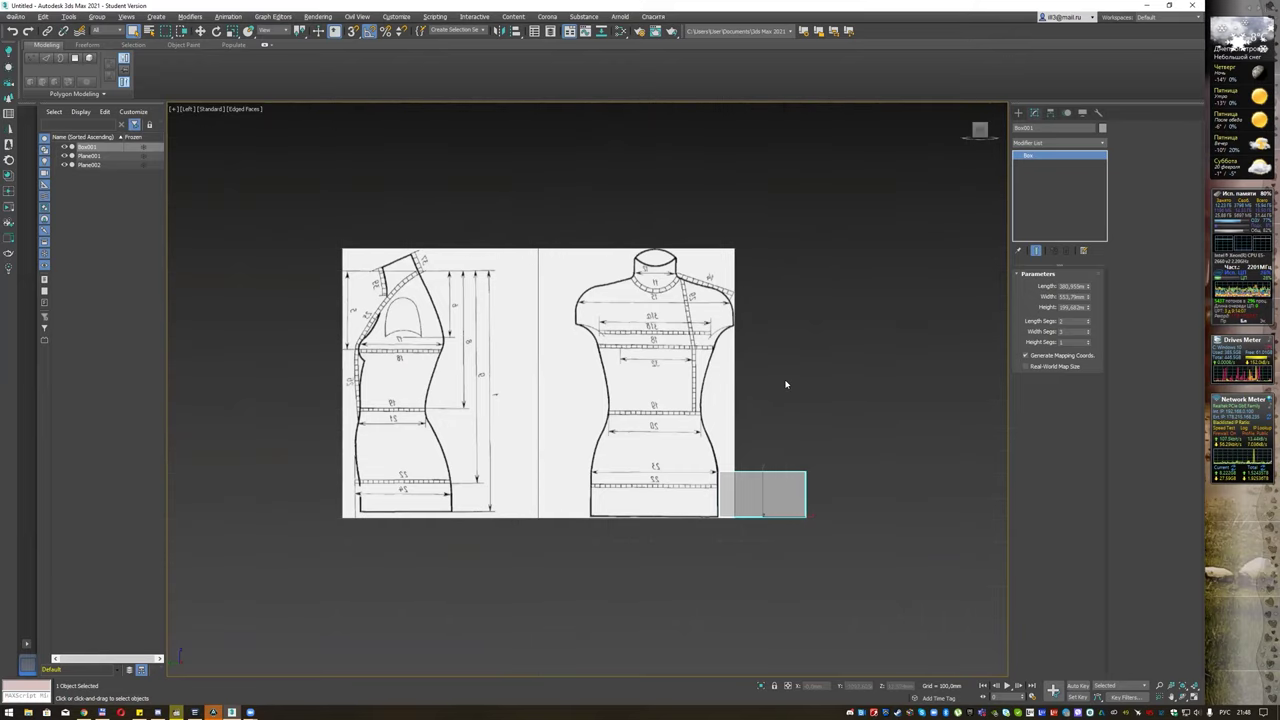
# Step: Move the box along X onto the hips of the side-profile drawing
pyautogui.press('w')
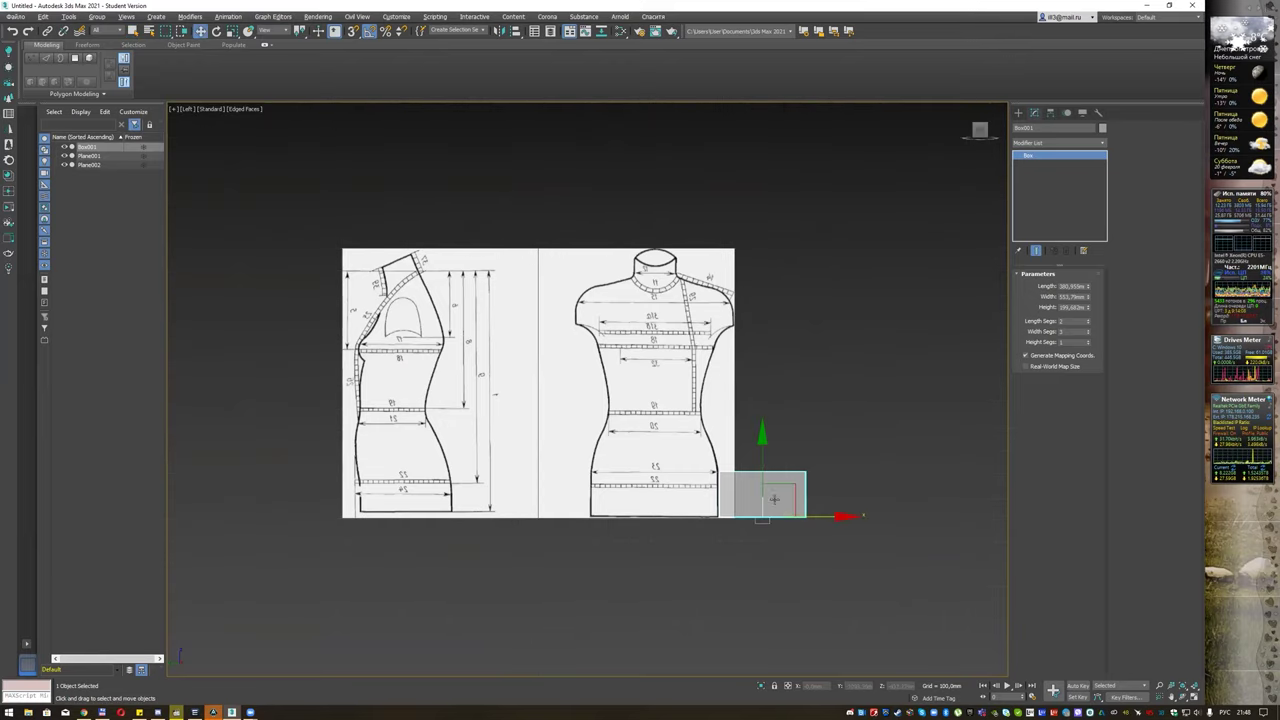
pyautogui.moveTo(793, 515); pyautogui.dragTo(690, 514)
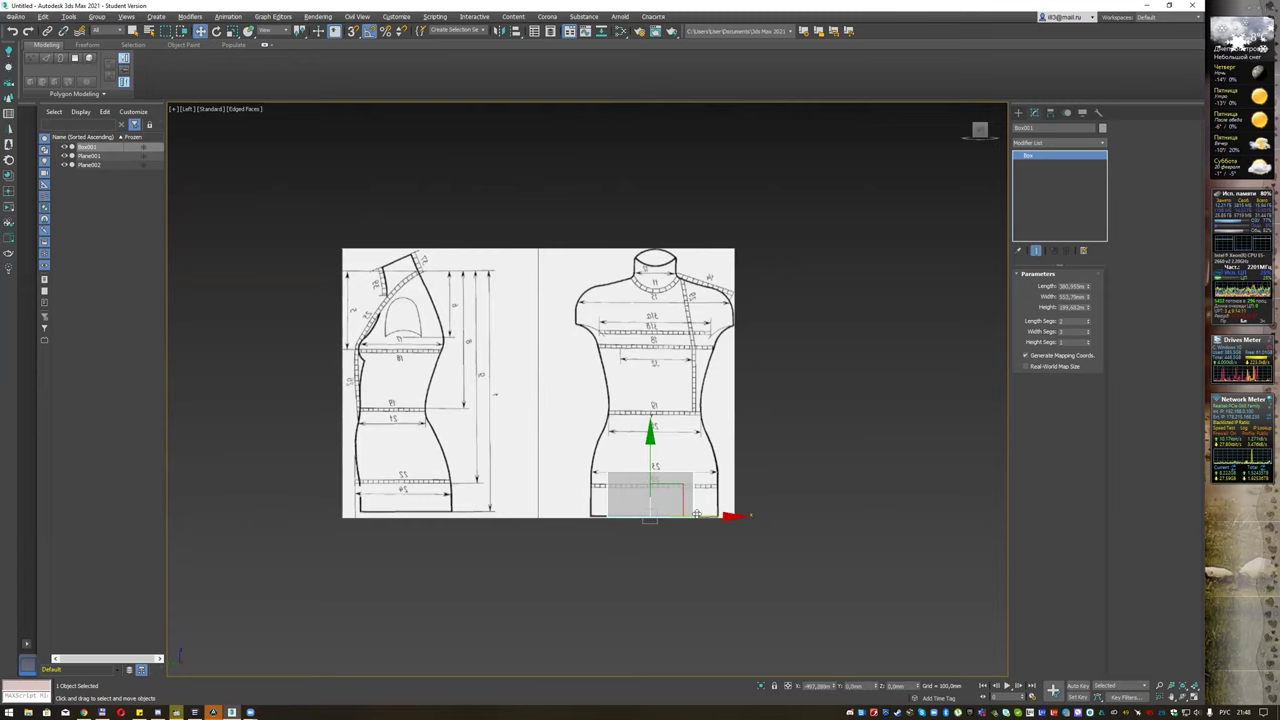
pyautogui.scroll(2, 720, 505)
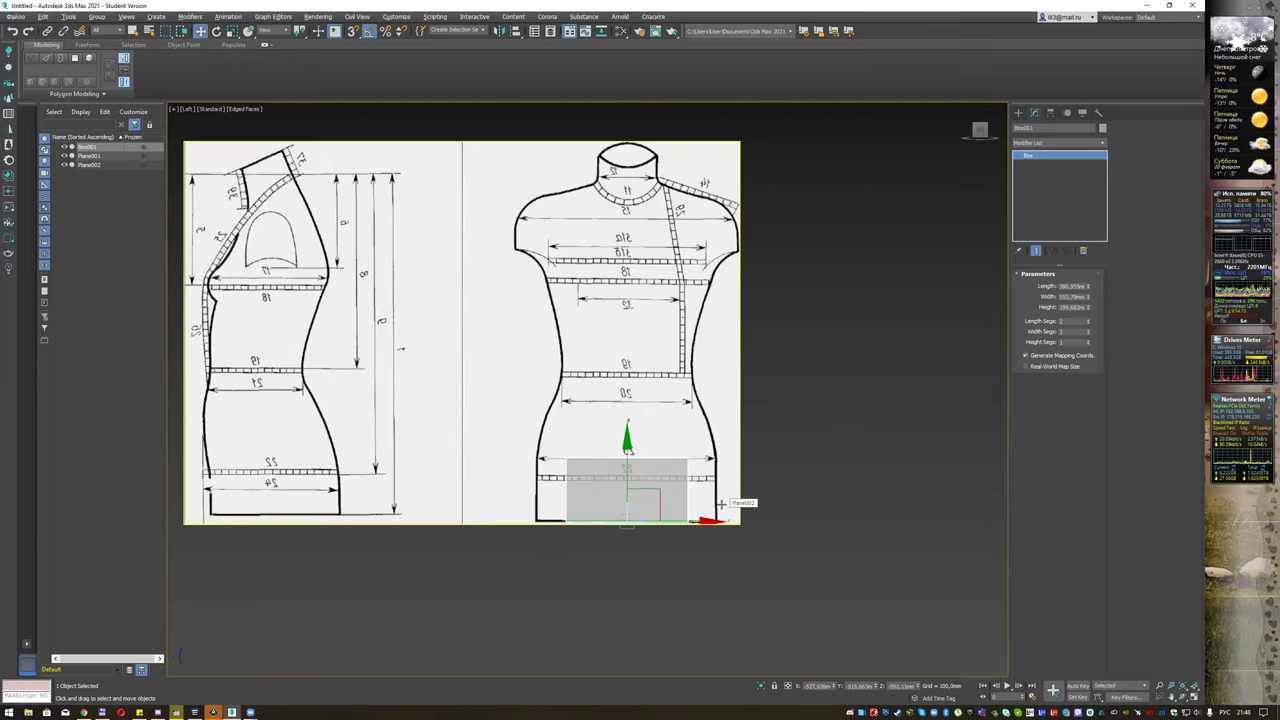
pyautogui.scroll(-2, 720, 505)
pyautogui.scroll(-2, 720, 505)
pyautogui.moveTo(696, 512); pyautogui.dragTo(522, 500)
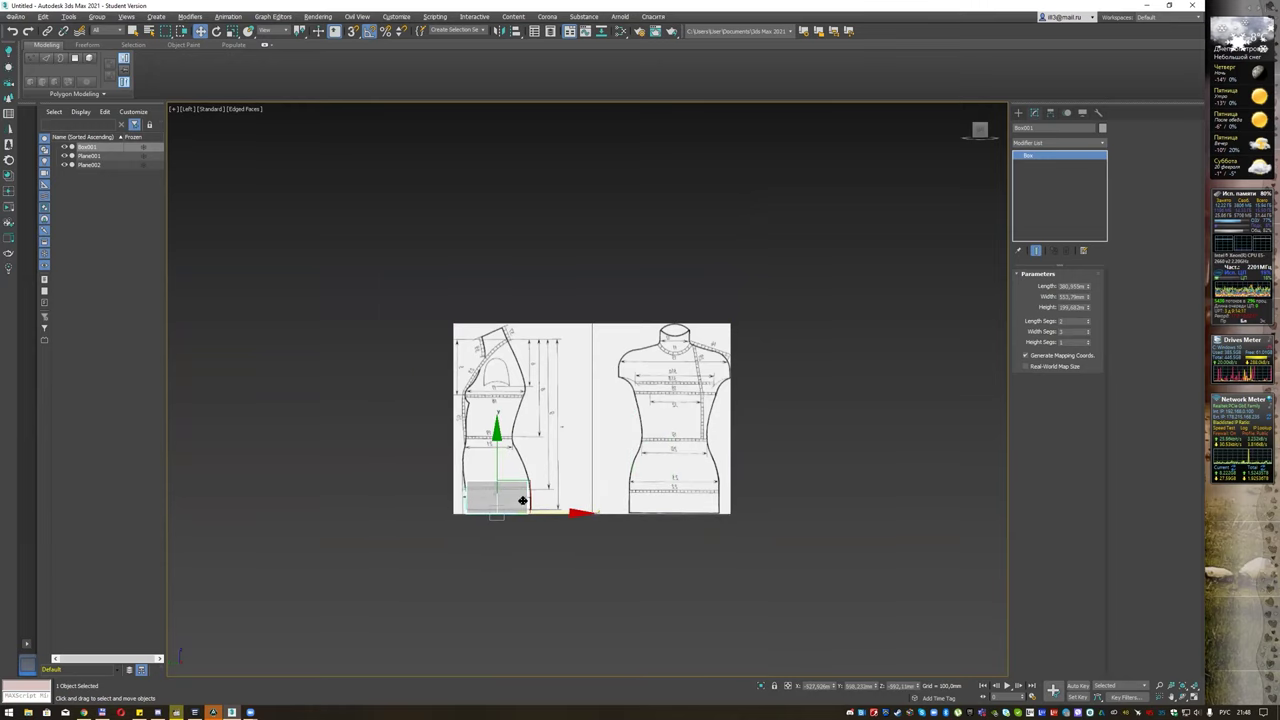
pyautogui.scroll(1, 522, 500)
pyautogui.scroll(1, 545, 500)
pyautogui.scroll(2, 570, 500)
pyautogui.scroll(2, 602, 501)
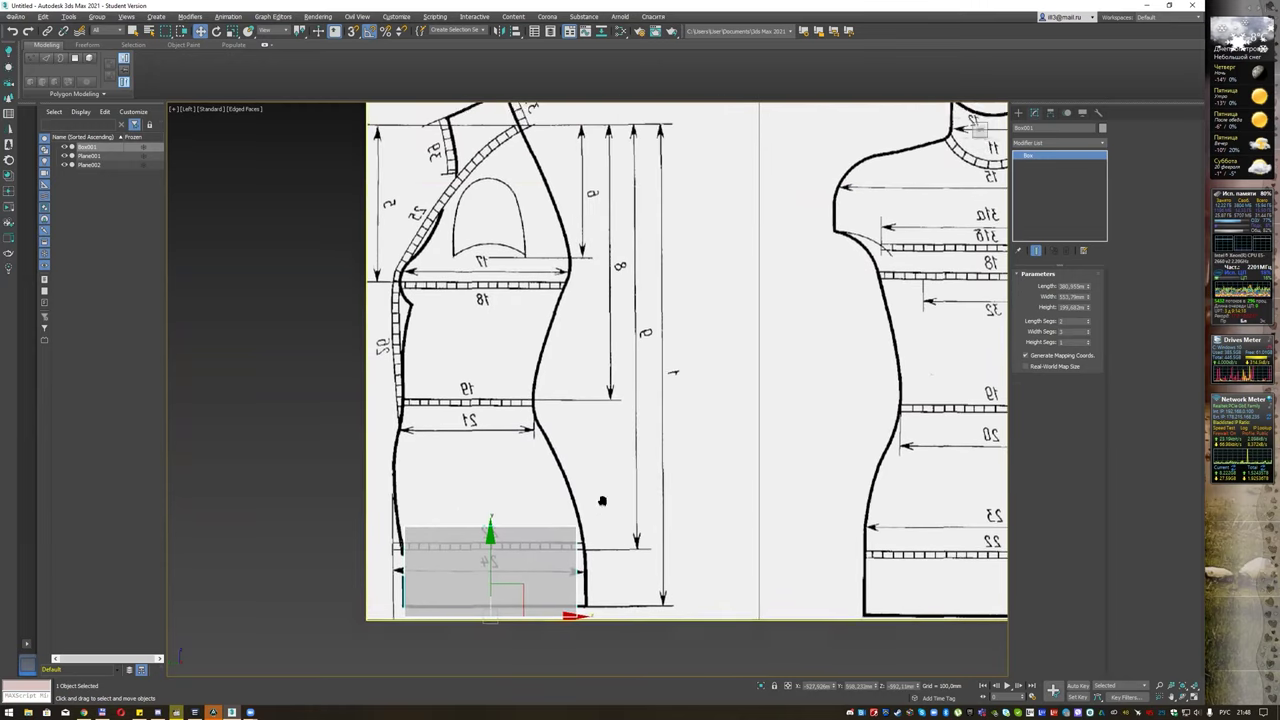
pyautogui.moveTo(602, 501); pyautogui.dragTo(608, 536, button='middle')
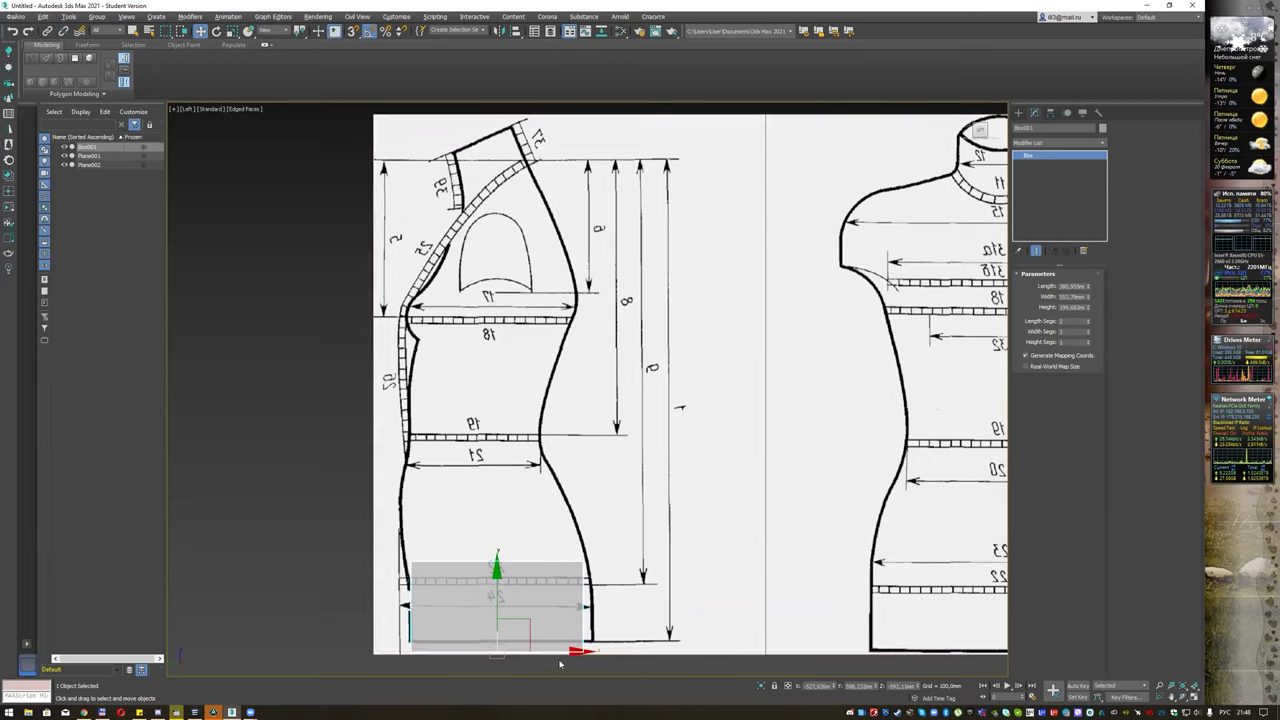
pyautogui.moveTo(559, 652); pyautogui.dragTo(562, 653)
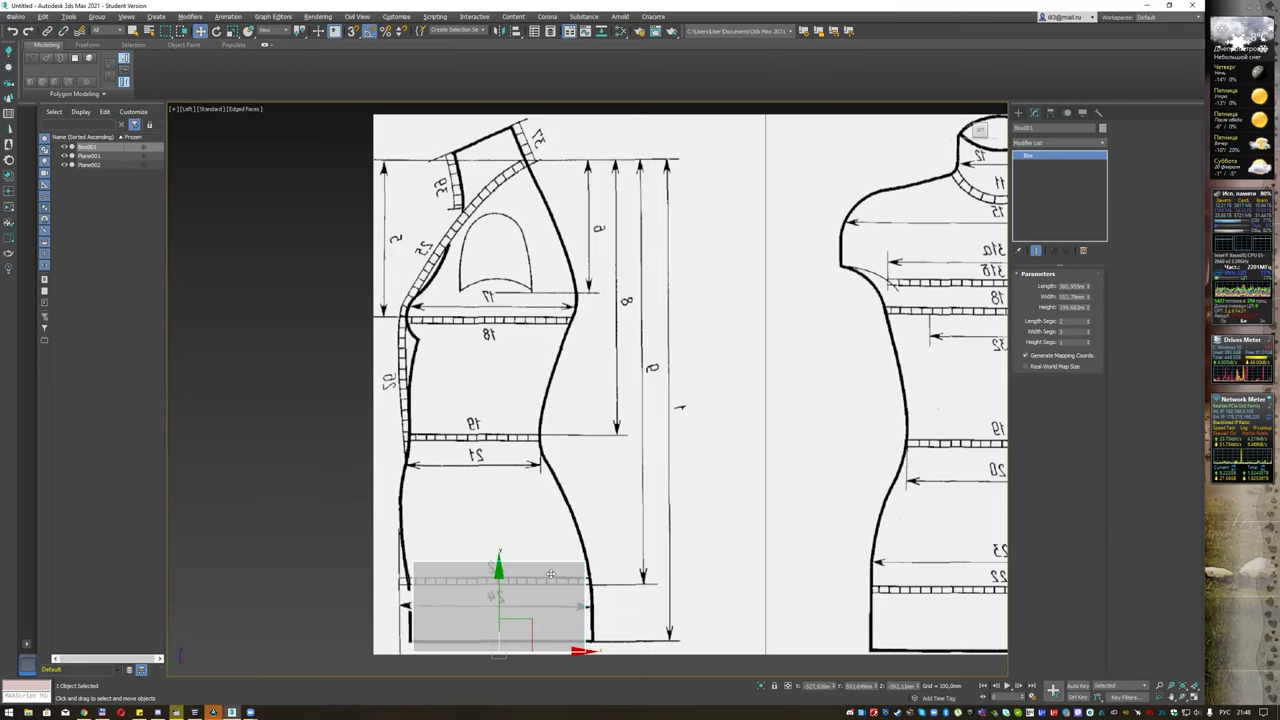
pyautogui.press('f')
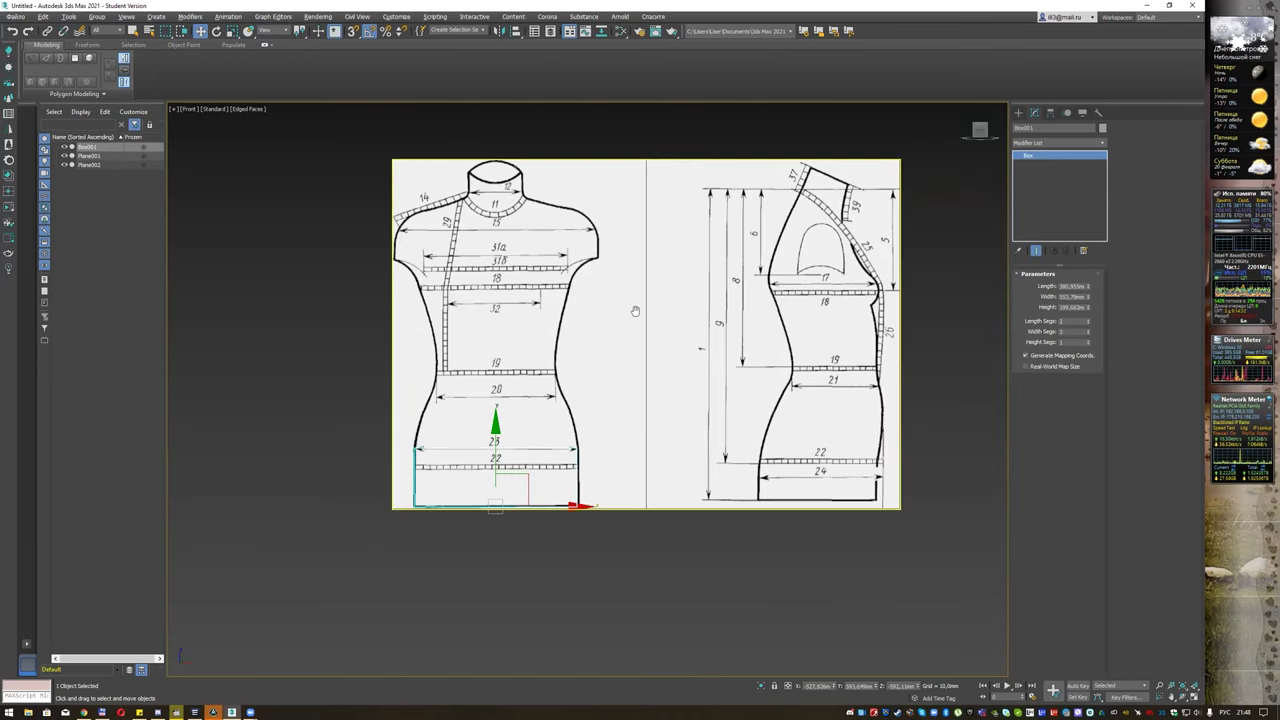
pyautogui.moveTo(635, 311); pyautogui.dragTo(649, 345, button='middle')
pyautogui.scroll(2, 605, 421)
pyautogui.scroll(-2, 605, 421)
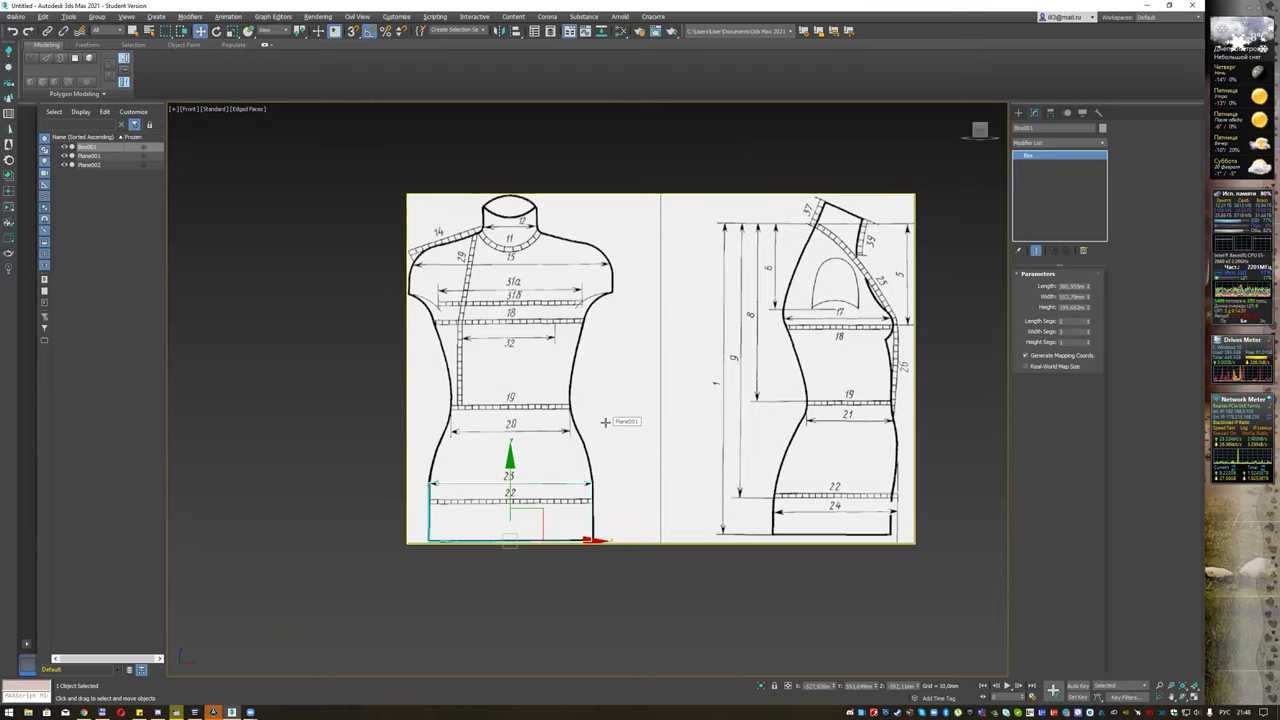
pyautogui.press('z')
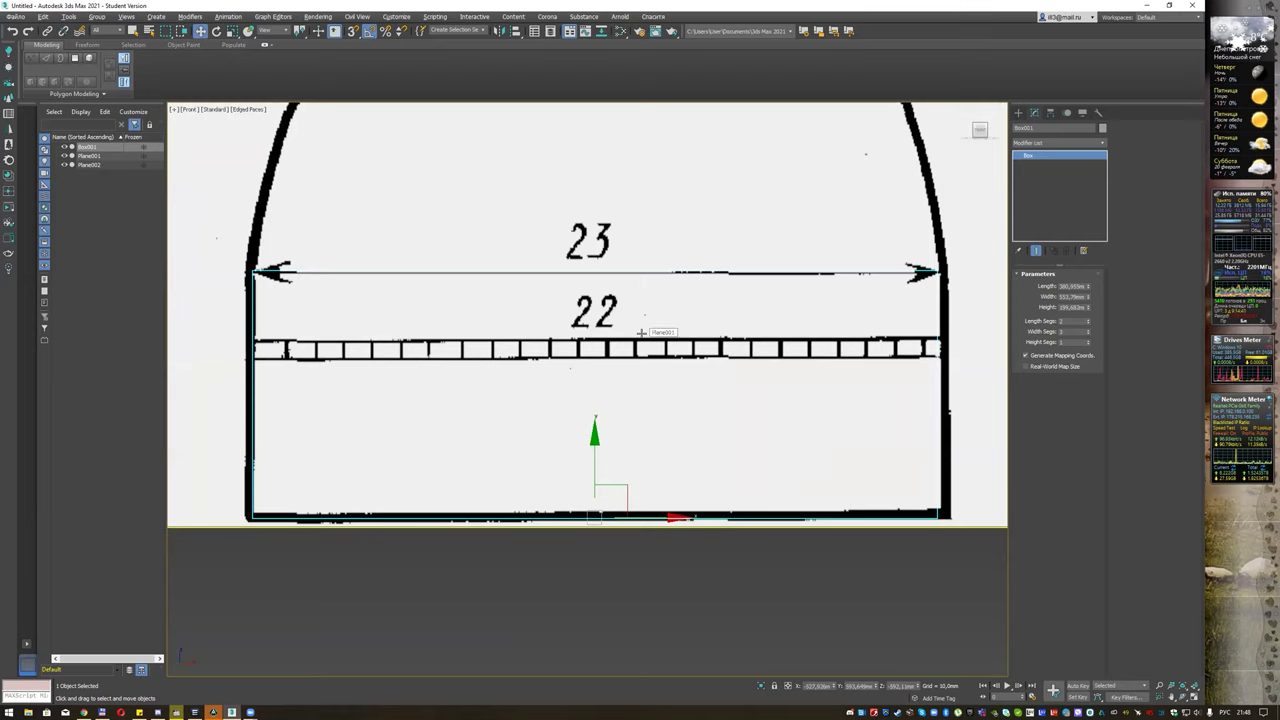
pyautogui.scroll(-3, 638, 322)
pyautogui.scroll(-2, 638, 322)
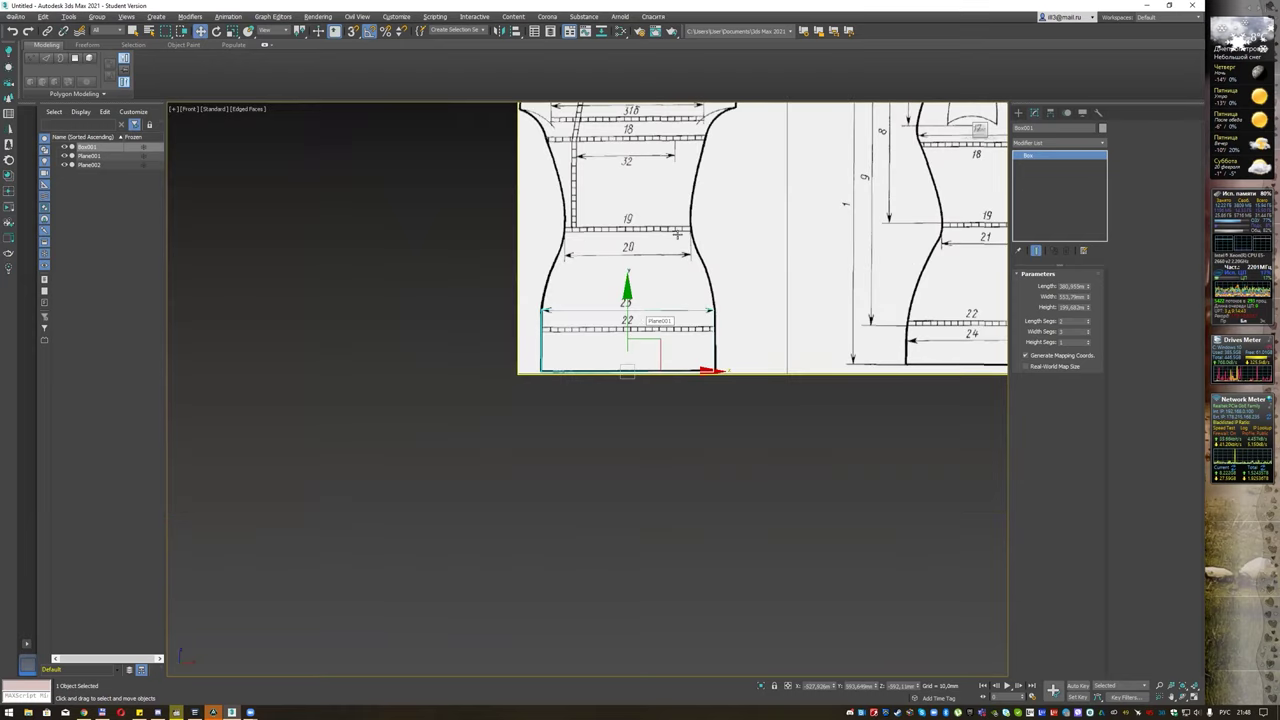
pyautogui.moveTo(622, 307); pyautogui.dragTo(537, 426, button='middle')
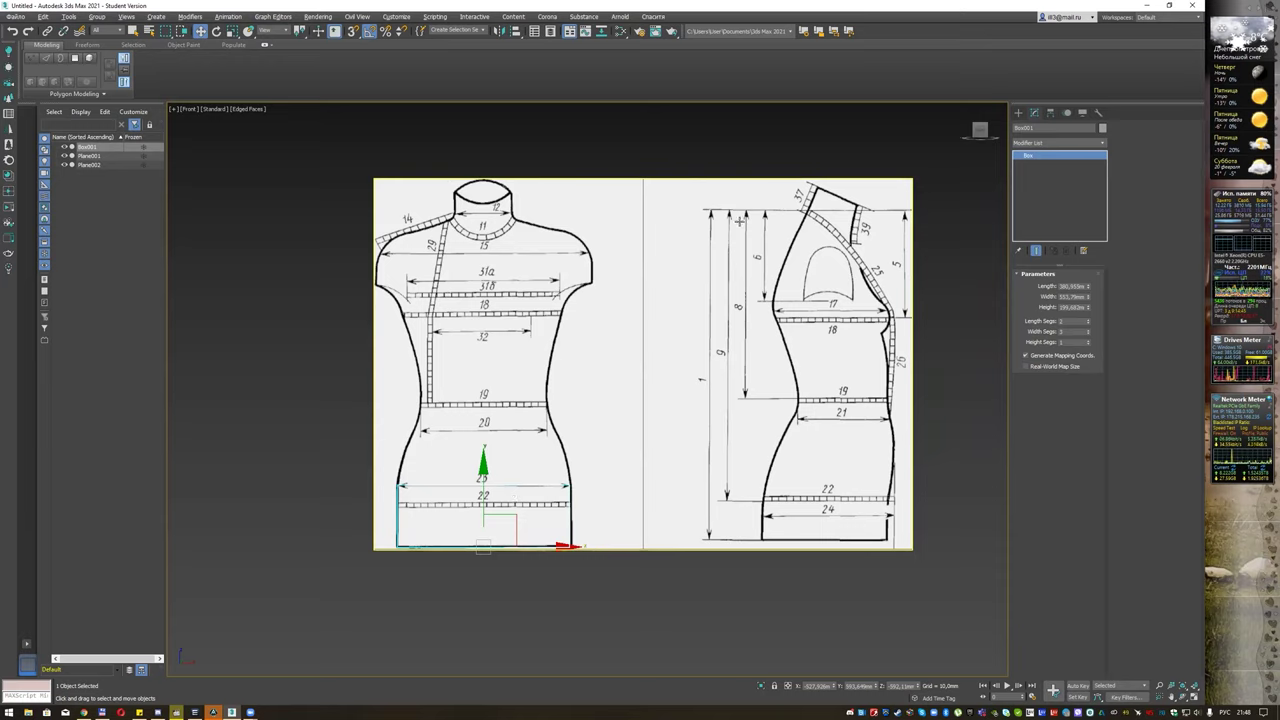
pyautogui.moveTo(643, 251)
pyautogui.keyDown('alt'); pyautogui.mouseDown(button='middle')
pyautogui.moveTo(671, 271)
pyautogui.moveTo(781, 272)
pyautogui.moveTo(700, 270)
pyautogui.mouseUp(button='middle'); pyautogui.keyUp('alt')
pyautogui.press('l')
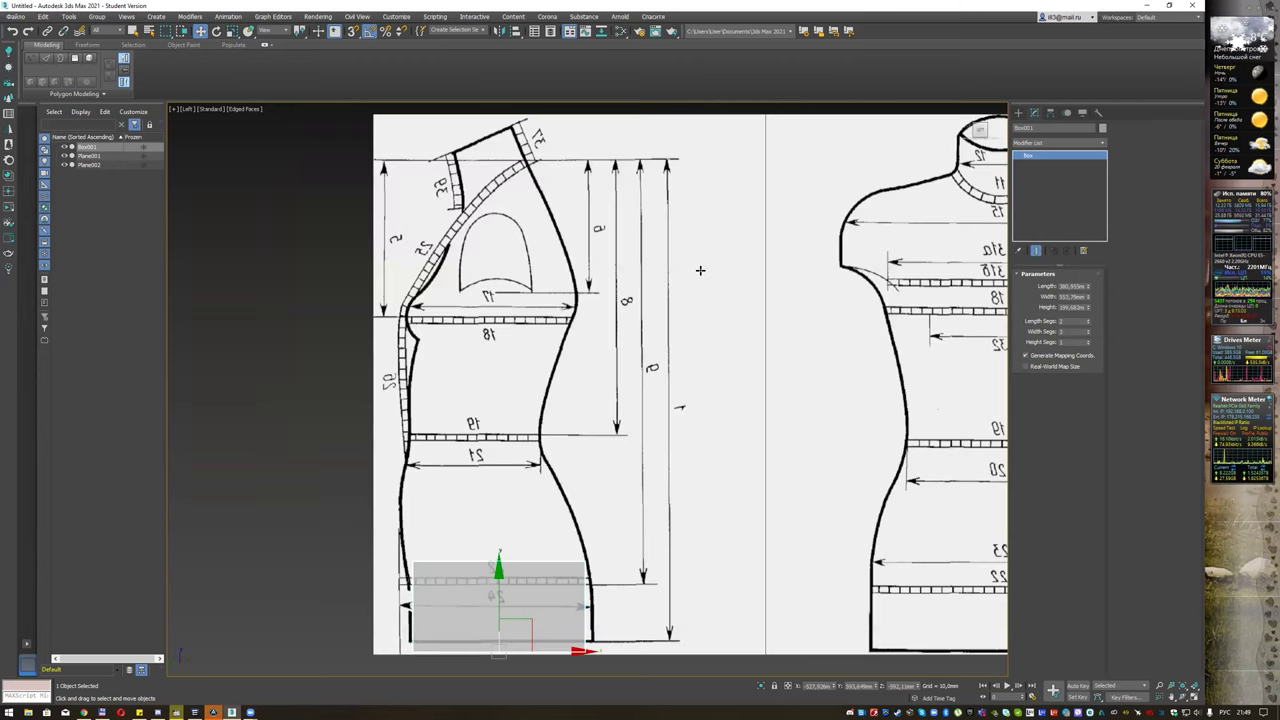
pyautogui.press('f')
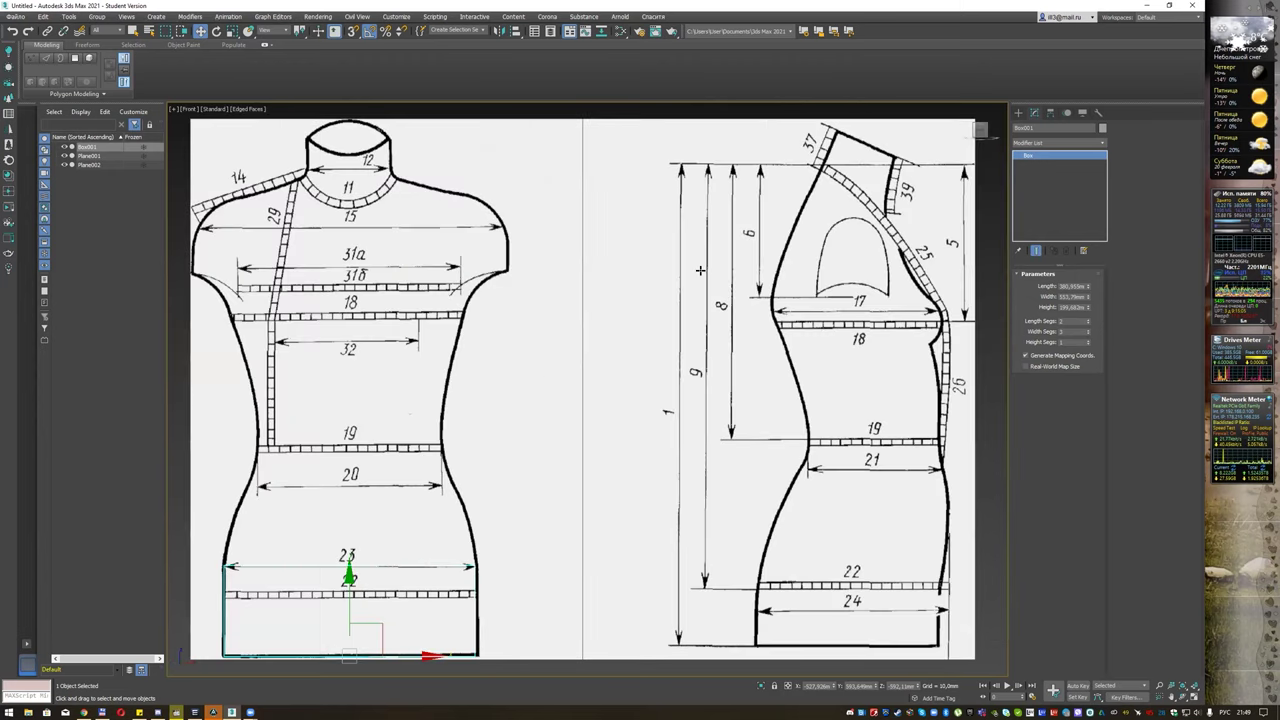
pyautogui.scroll(-2, 690, 286)
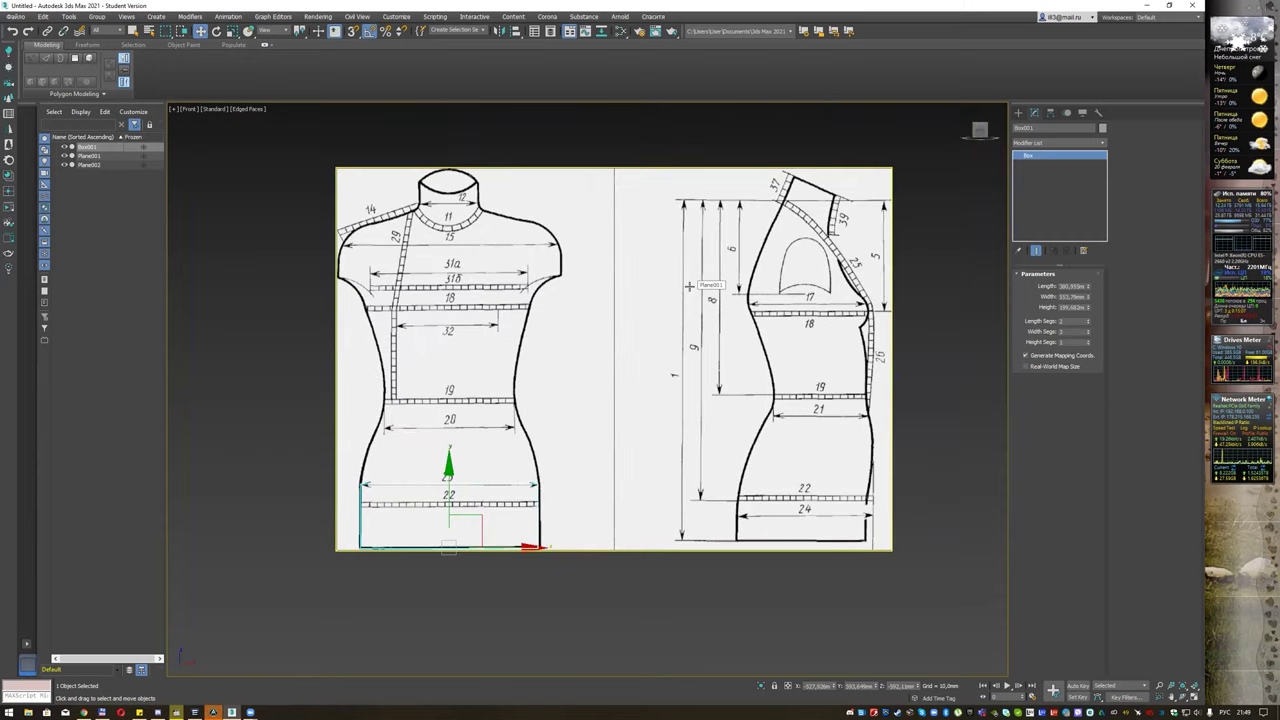
pyautogui.keyDown('alt'); pyautogui.moveTo(586, 317); pyautogui.dragTo(686, 323, button='middle'); pyautogui.keyUp('alt')
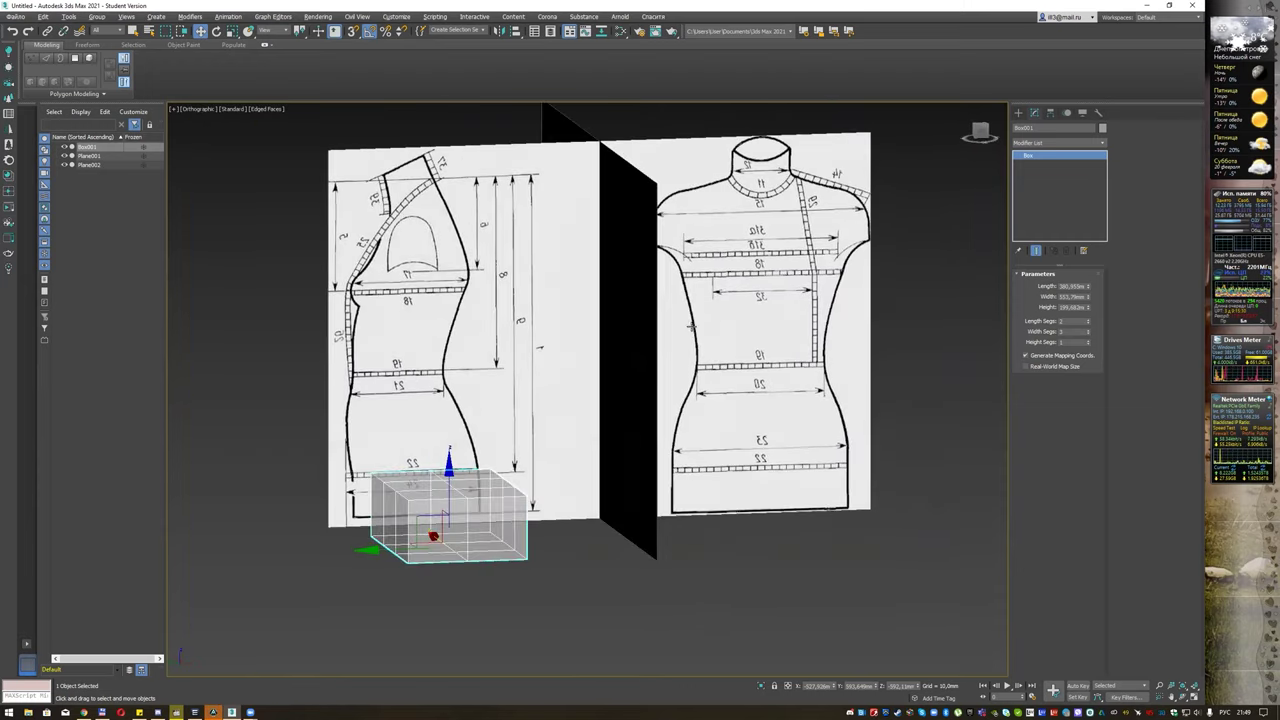
# Step: Move the box to the base of the front drawing and frame the torso in the Front view
pyautogui.moveTo(375, 559); pyautogui.dragTo(677, 509)
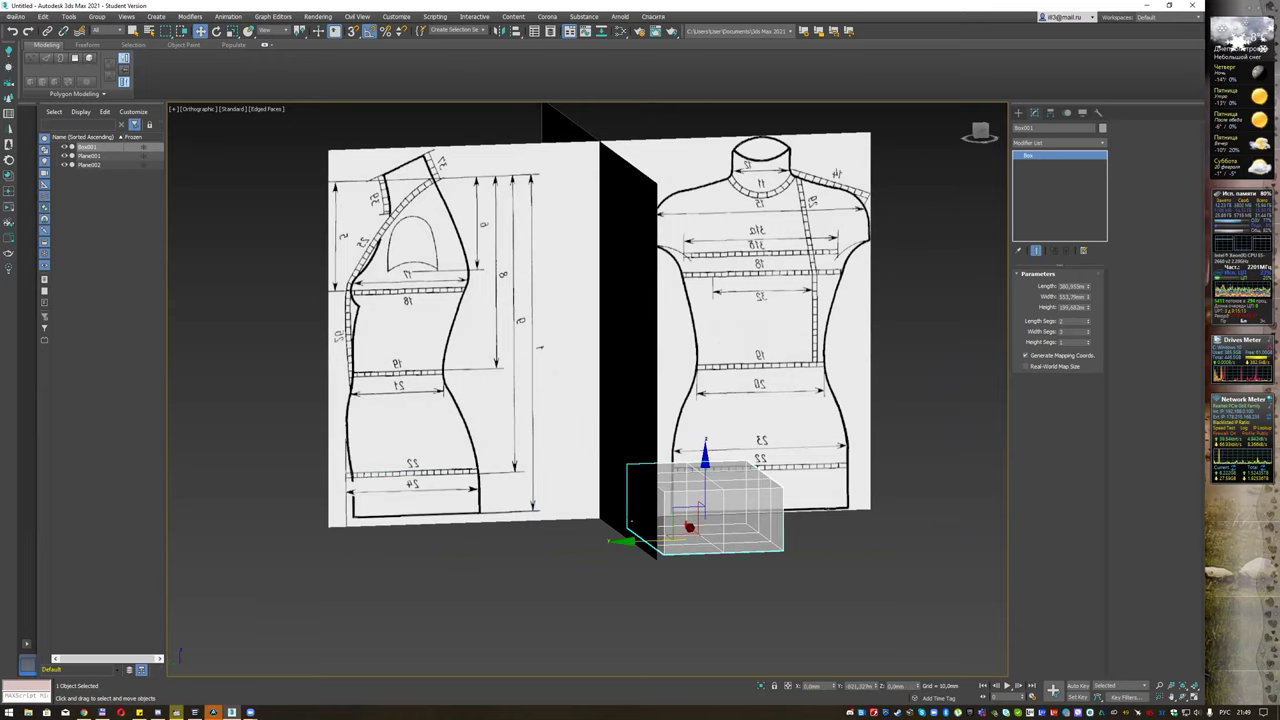
pyautogui.press('f')
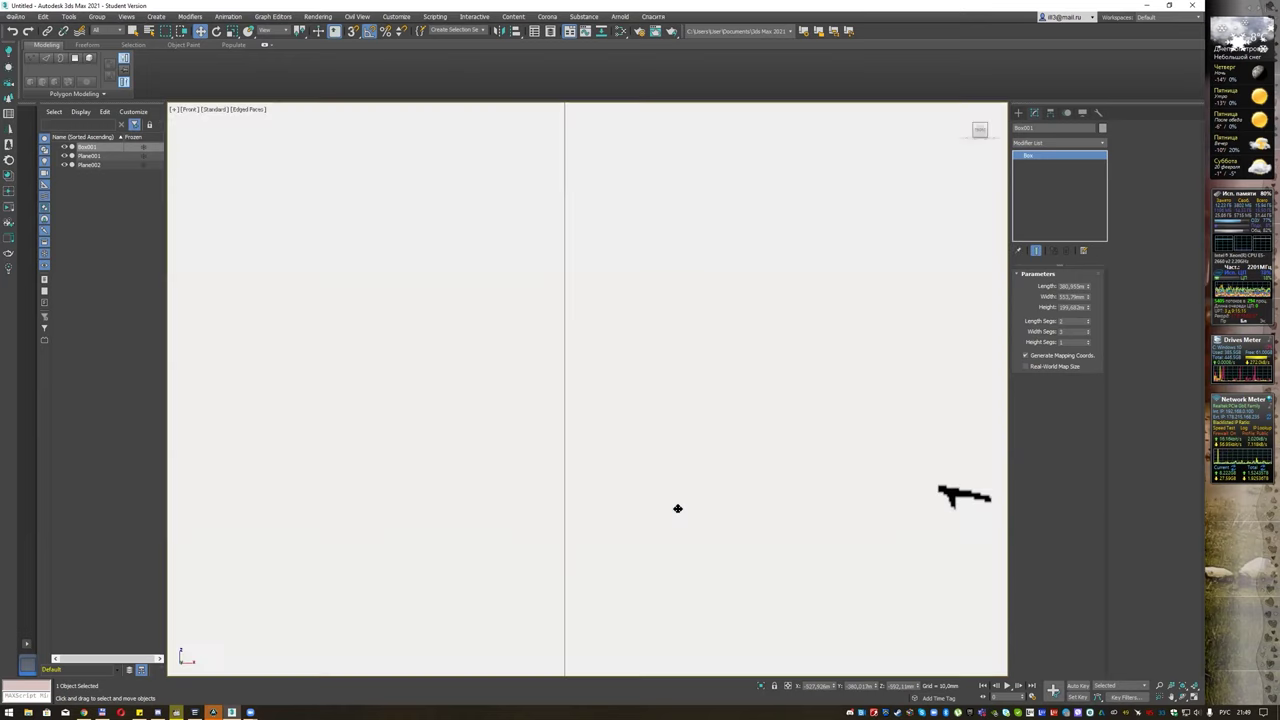
pyautogui.press('z')
pyautogui.scroll(-5, 623, 439)
pyautogui.moveTo(654, 249)
pyautogui.mouseDown(button='middle')
pyautogui.moveTo(520, 369)
pyautogui.moveTo(575, 431)
pyautogui.moveTo(609, 556)
pyautogui.mouseUp(button='middle')
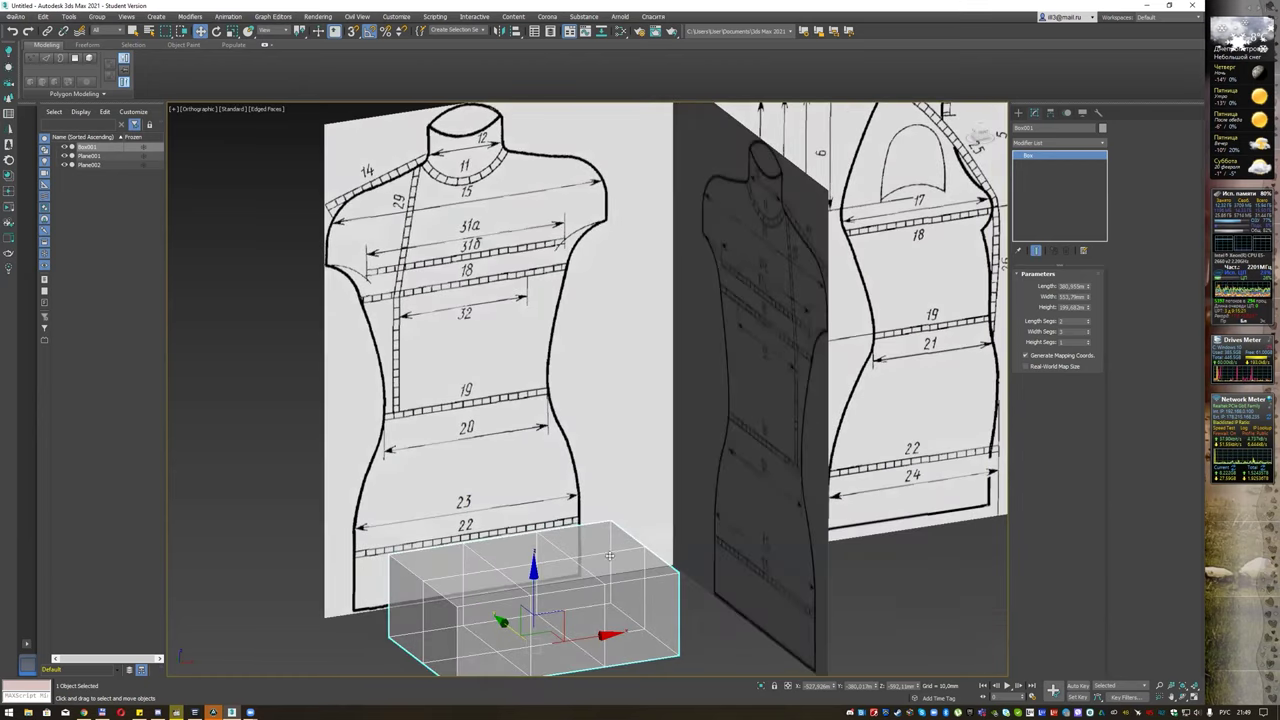
pyautogui.moveTo(605, 512); pyautogui.dragTo(616, 436, button='middle')
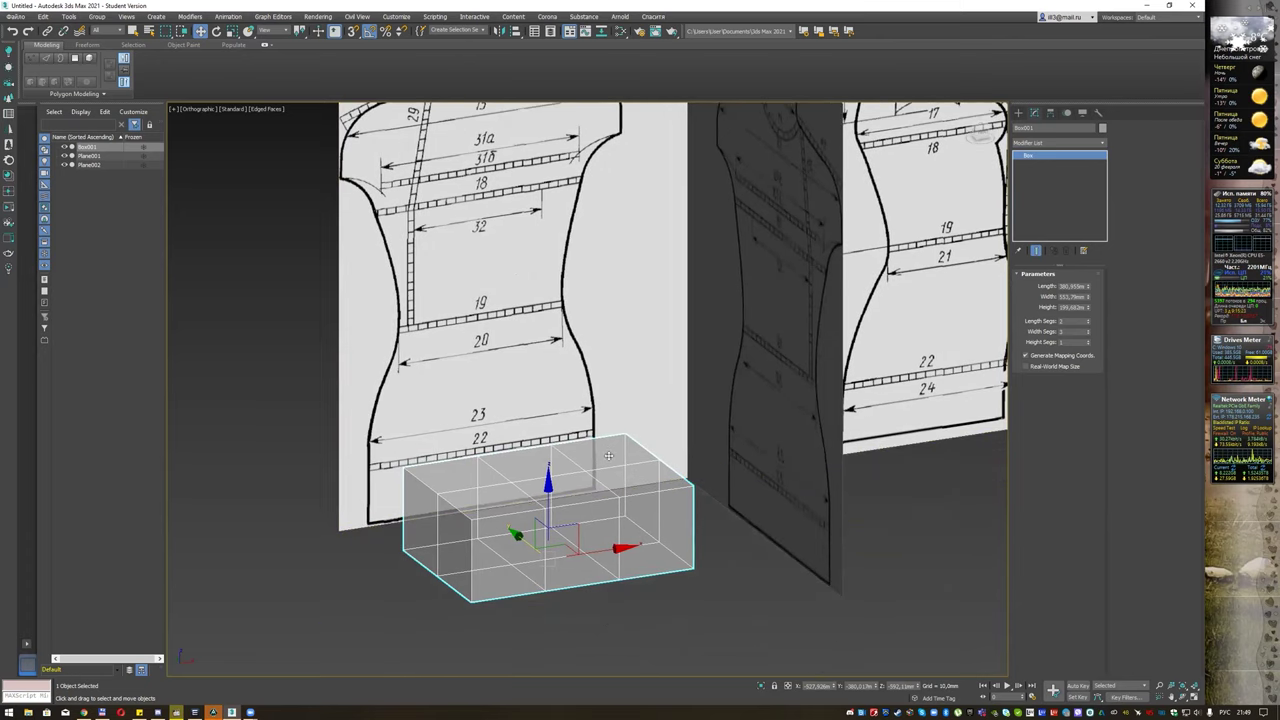
# Step: Convert Box001 to an Editable Poly and enter Polygon sub-object level
pyautogui.rightClick(608, 456)
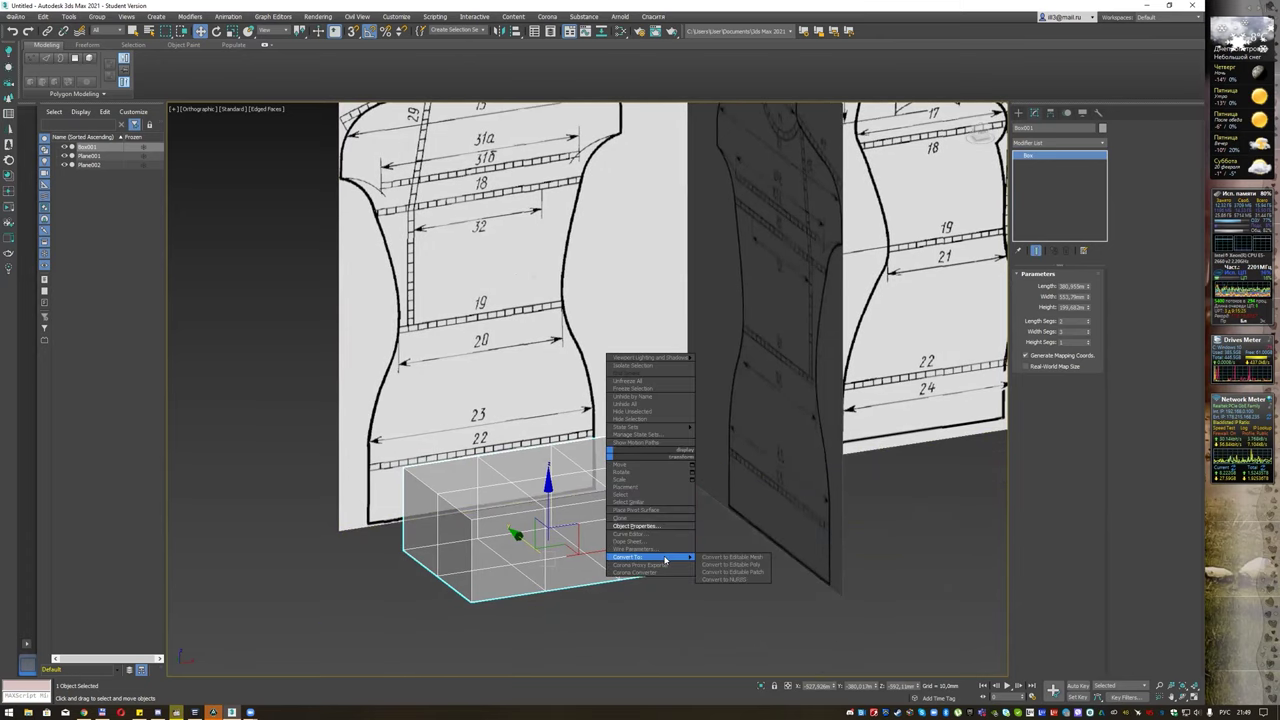
pyautogui.click(726, 566)
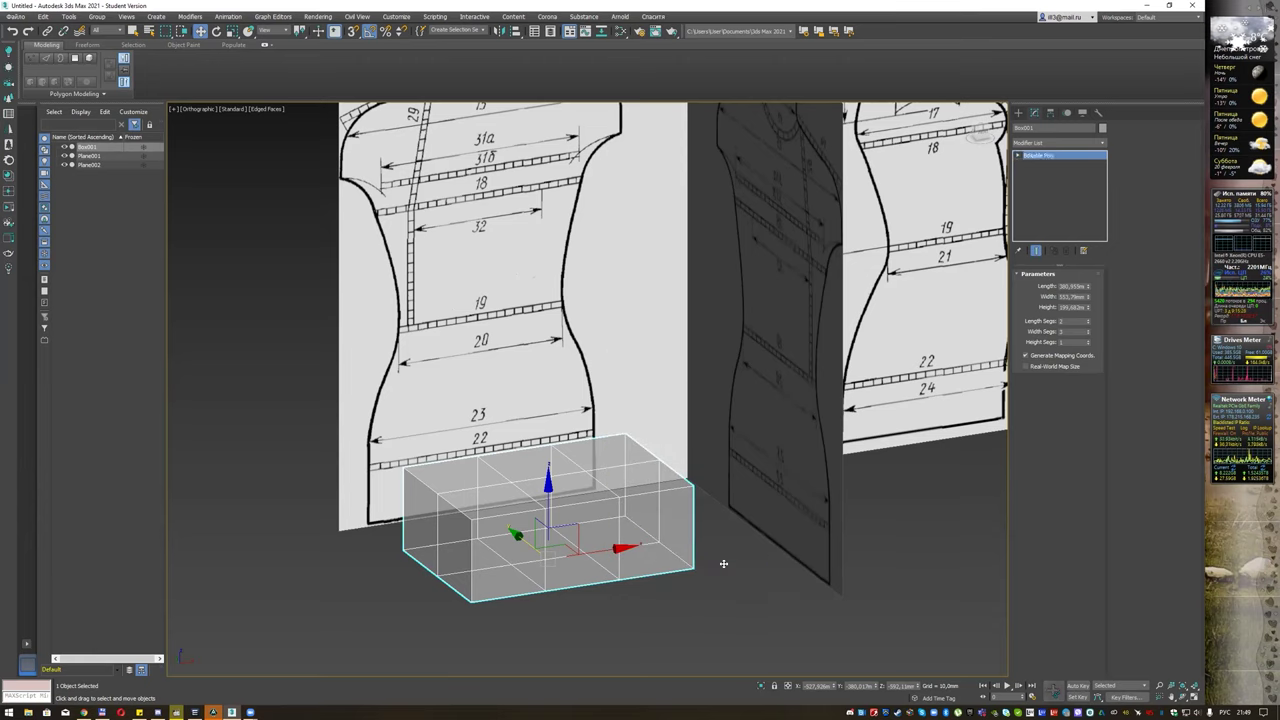
pyautogui.click(1018, 156)
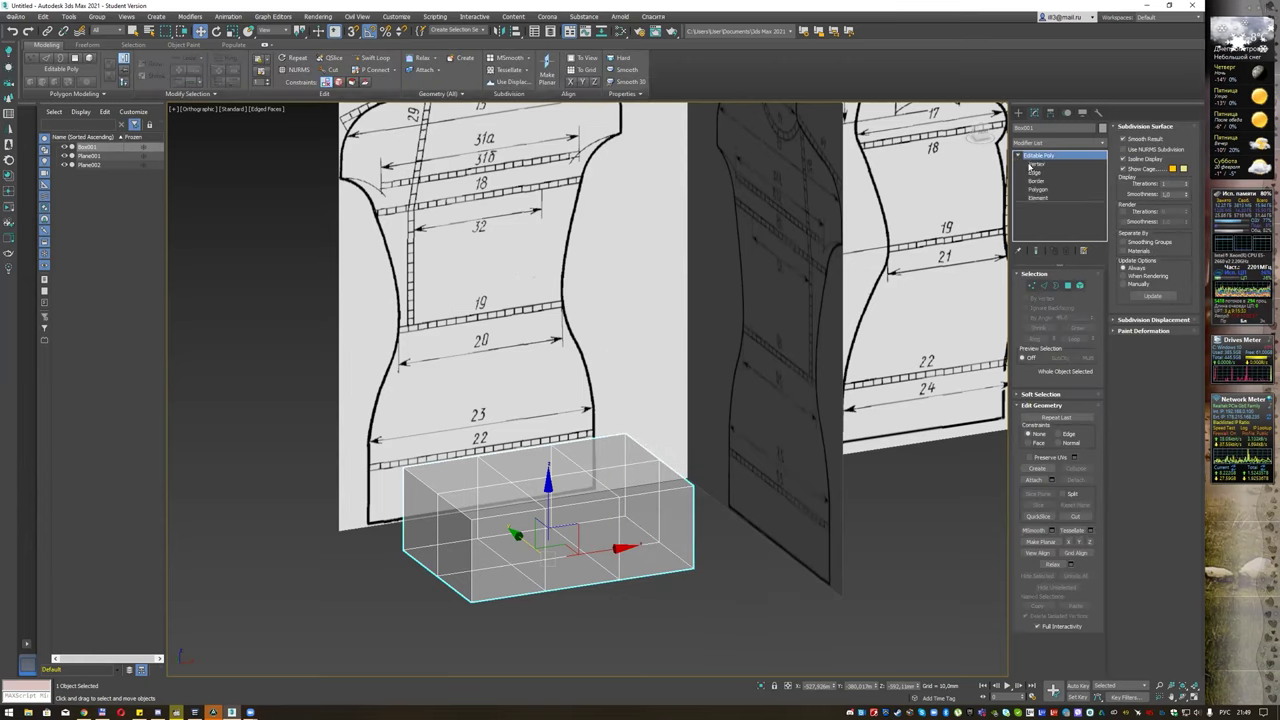
pyautogui.click(1040, 189)
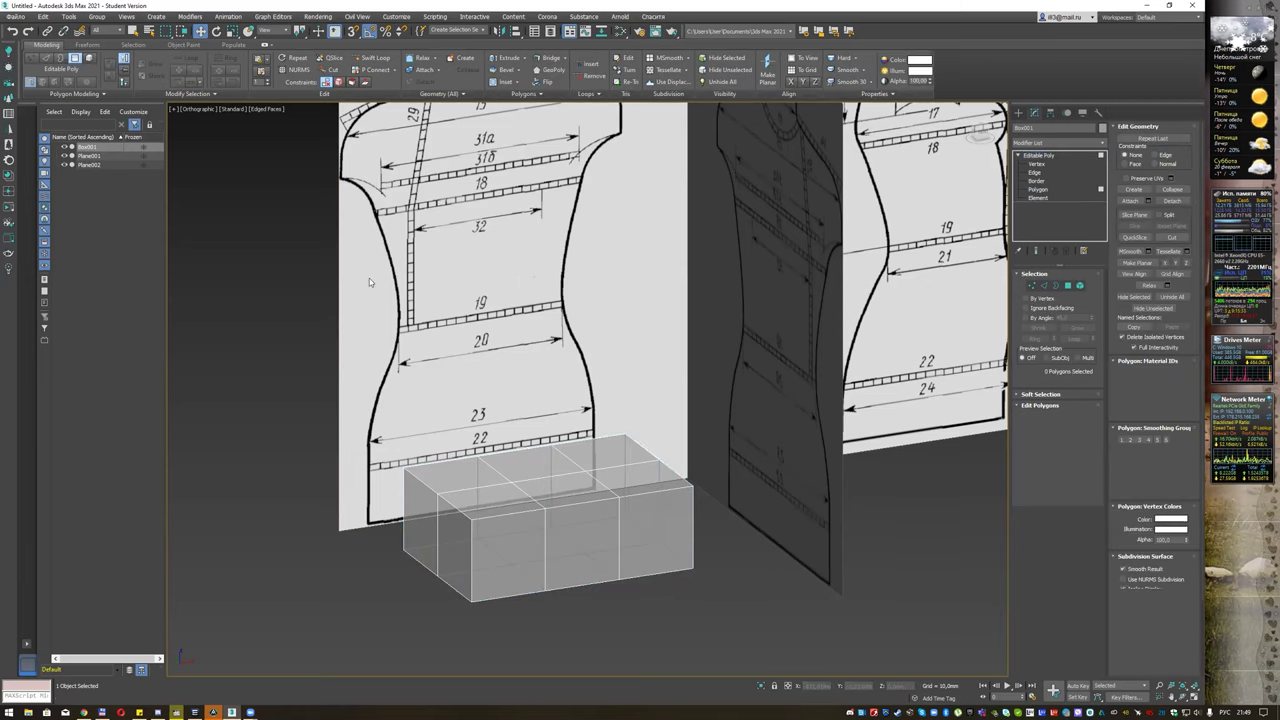
# Step: Select the six top polygons of Box001 and delete them
pyautogui.click(507, 500)
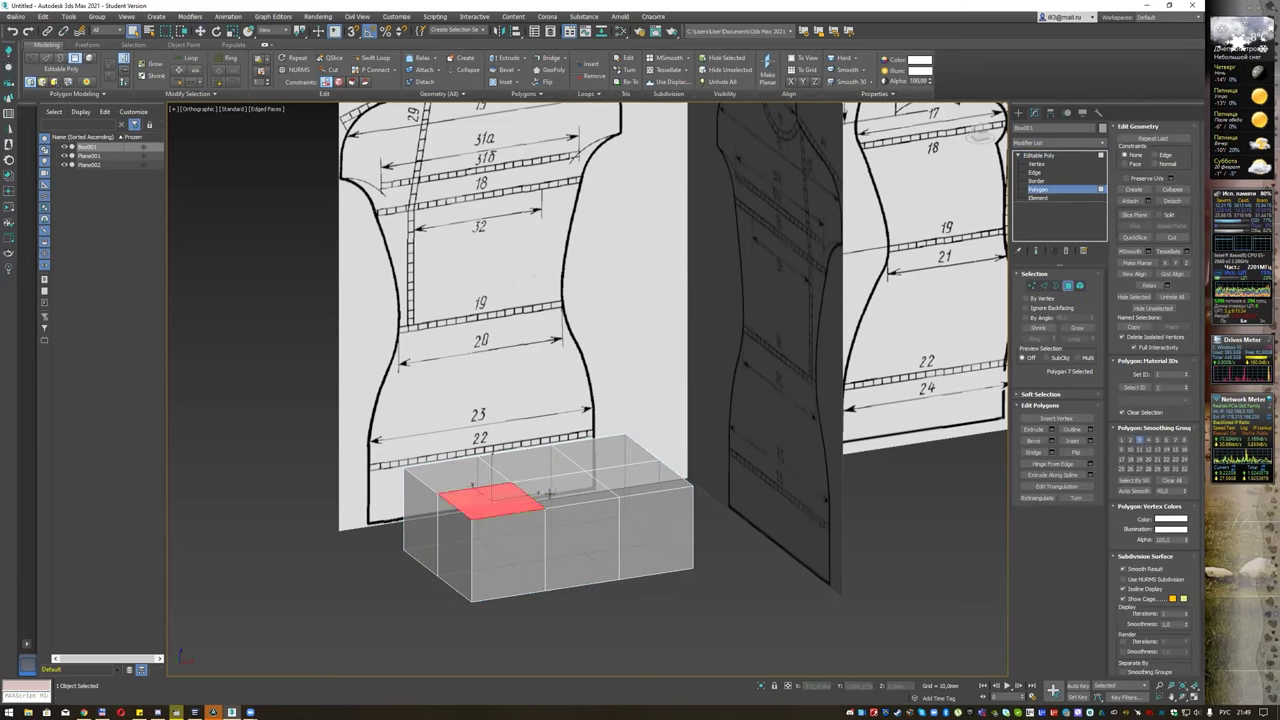
pyautogui.keyDown('ctrl'); pyautogui.click(634, 481); pyautogui.keyUp('ctrl')
pyautogui.keyDown('ctrl'); pyautogui.click(610, 450); pyautogui.keyUp('ctrl')
pyautogui.keyDown('ctrl'); pyautogui.click(555, 460); pyautogui.keyUp('ctrl')
pyautogui.keyDown('ctrl'); pyautogui.click(476, 478); pyautogui.keyUp('ctrl')
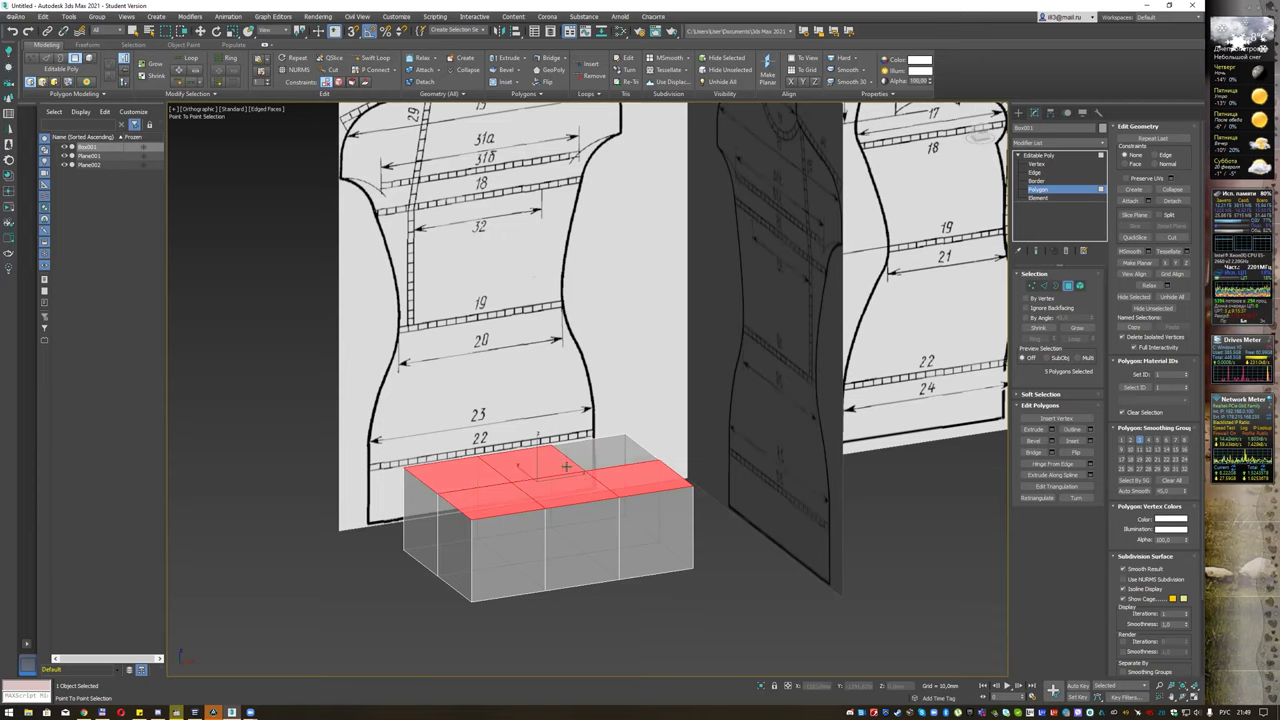
pyautogui.keyDown('ctrl'); pyautogui.click(600, 462); pyautogui.keyUp('ctrl')
pyautogui.press('Delete')
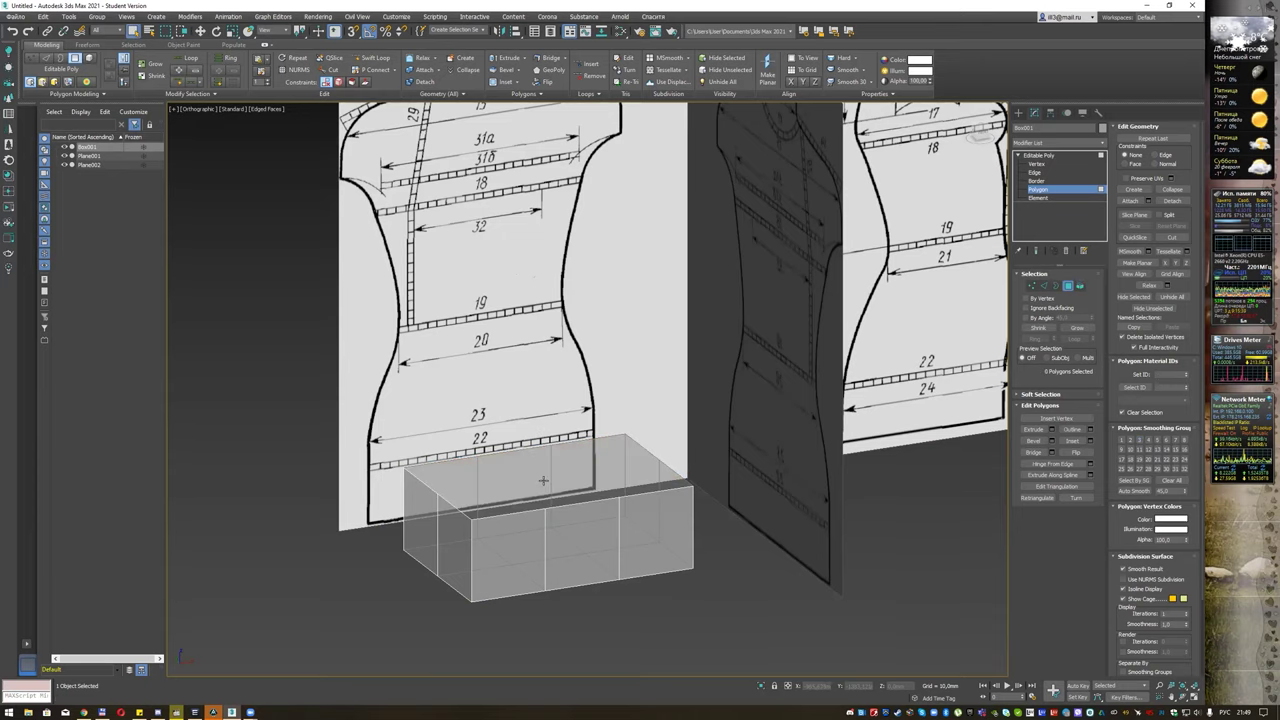
# Step: Frame the waist area of the front drawing and switch to Border sub-object level
pyautogui.press('f')
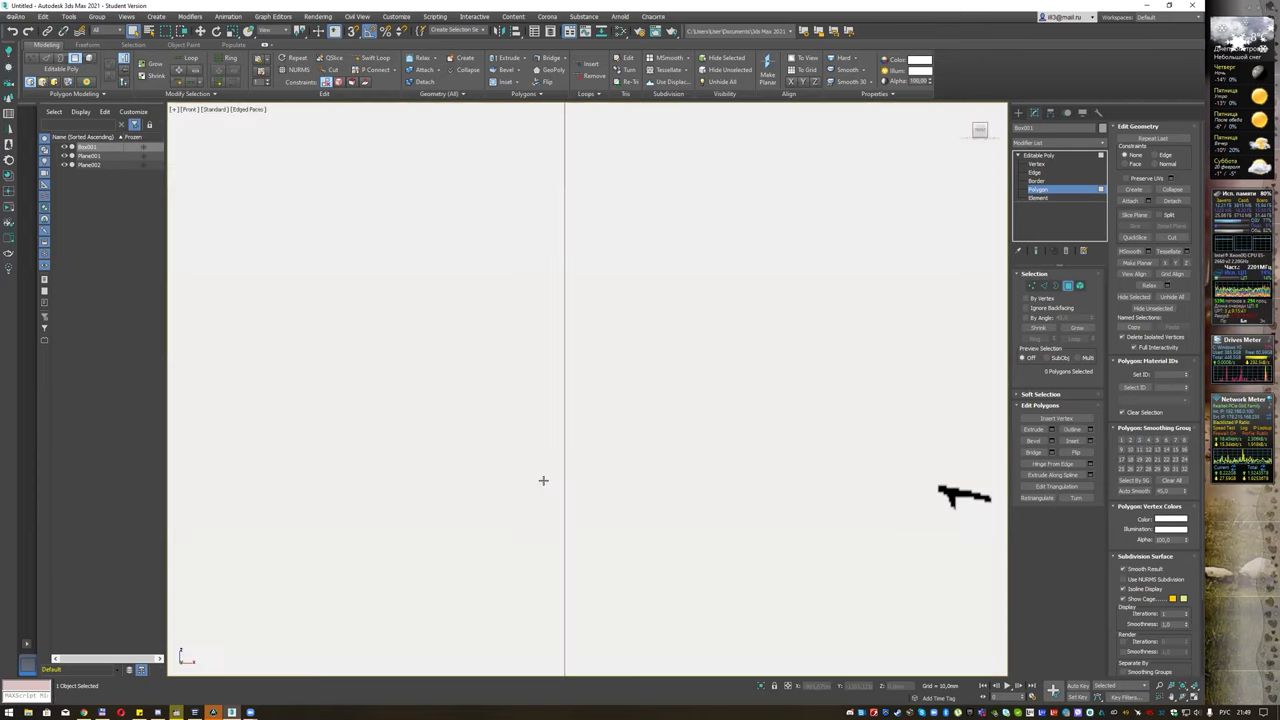
pyautogui.moveTo(494, 430); pyautogui.dragTo(591, 428, button='middle')
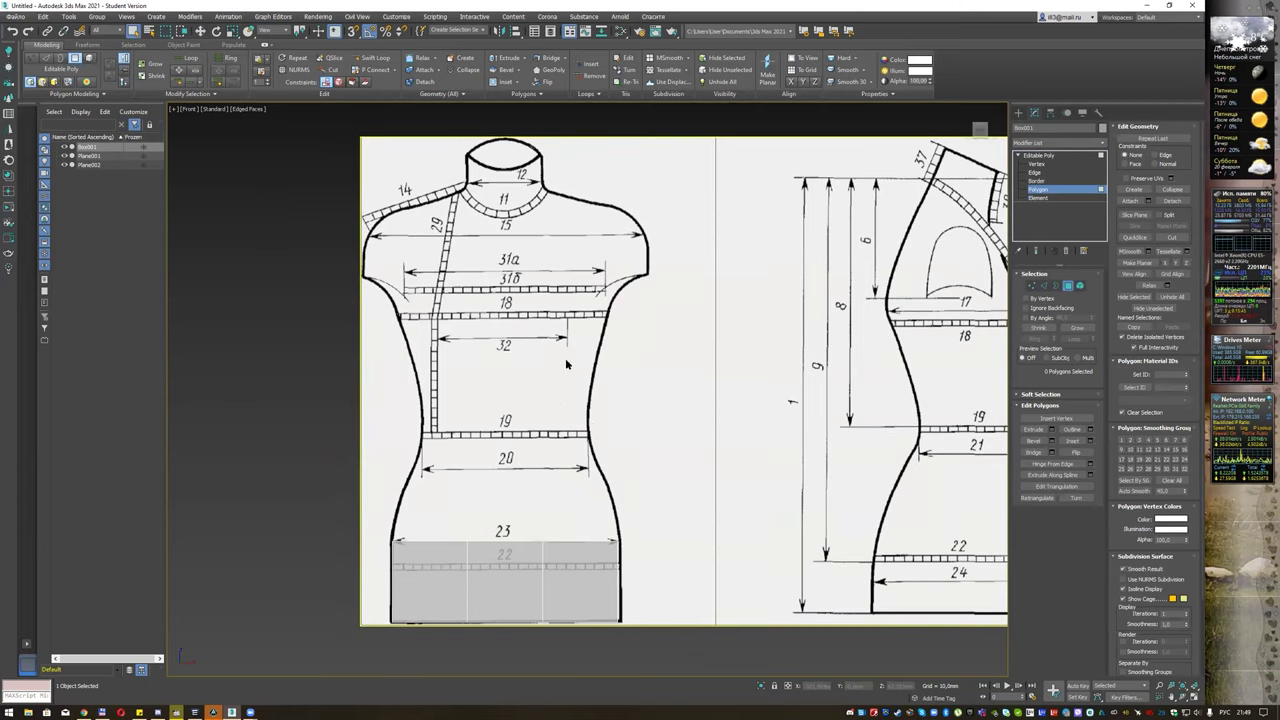
pyautogui.scroll(3, 604, 375)
pyautogui.moveTo(589, 463); pyautogui.dragTo(611, 340, button='middle')
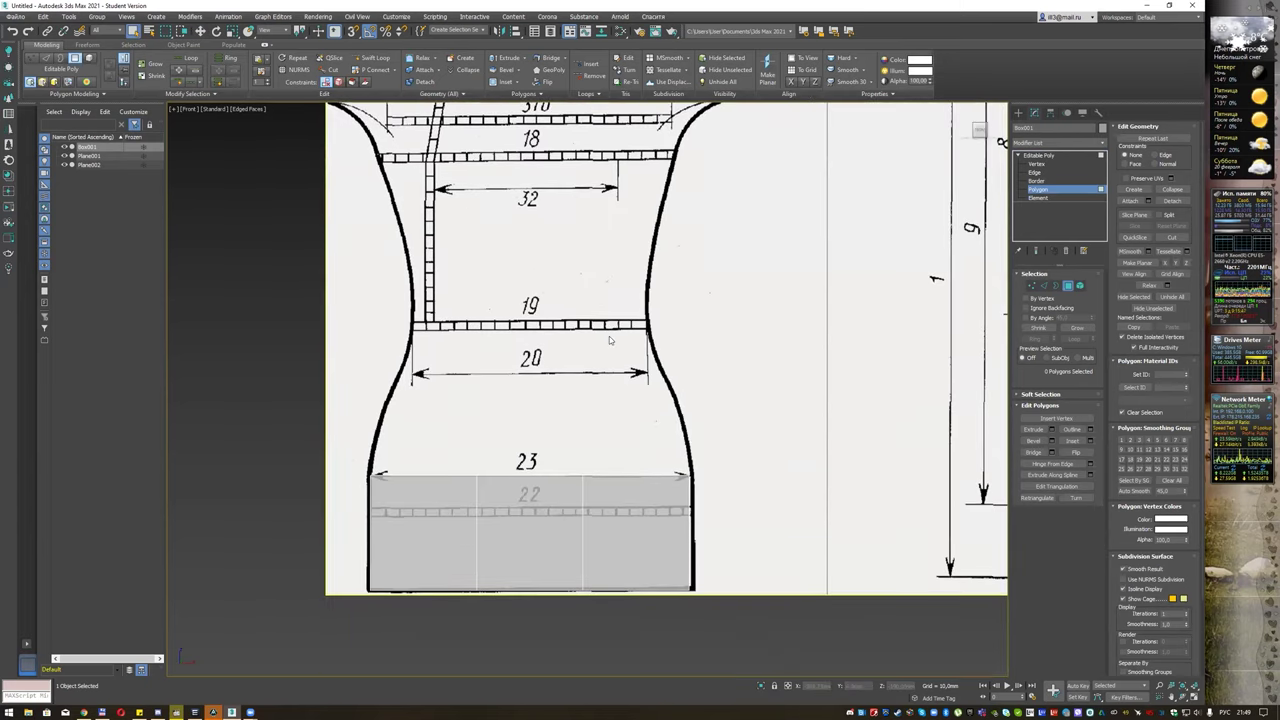
pyautogui.click(1059, 286)
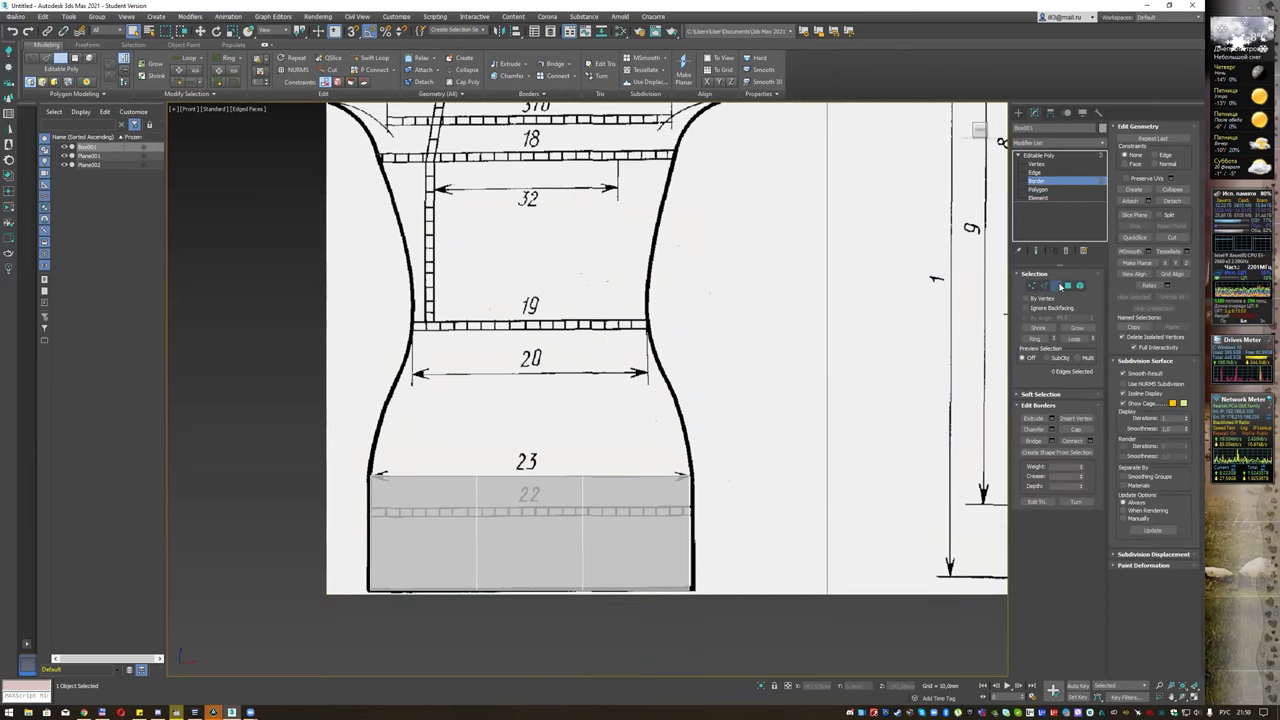
# Step: Extrude the open top border up to line 20 and scale it narrower to fit the waist
pyautogui.click(476, 477)
pyautogui.press('w')
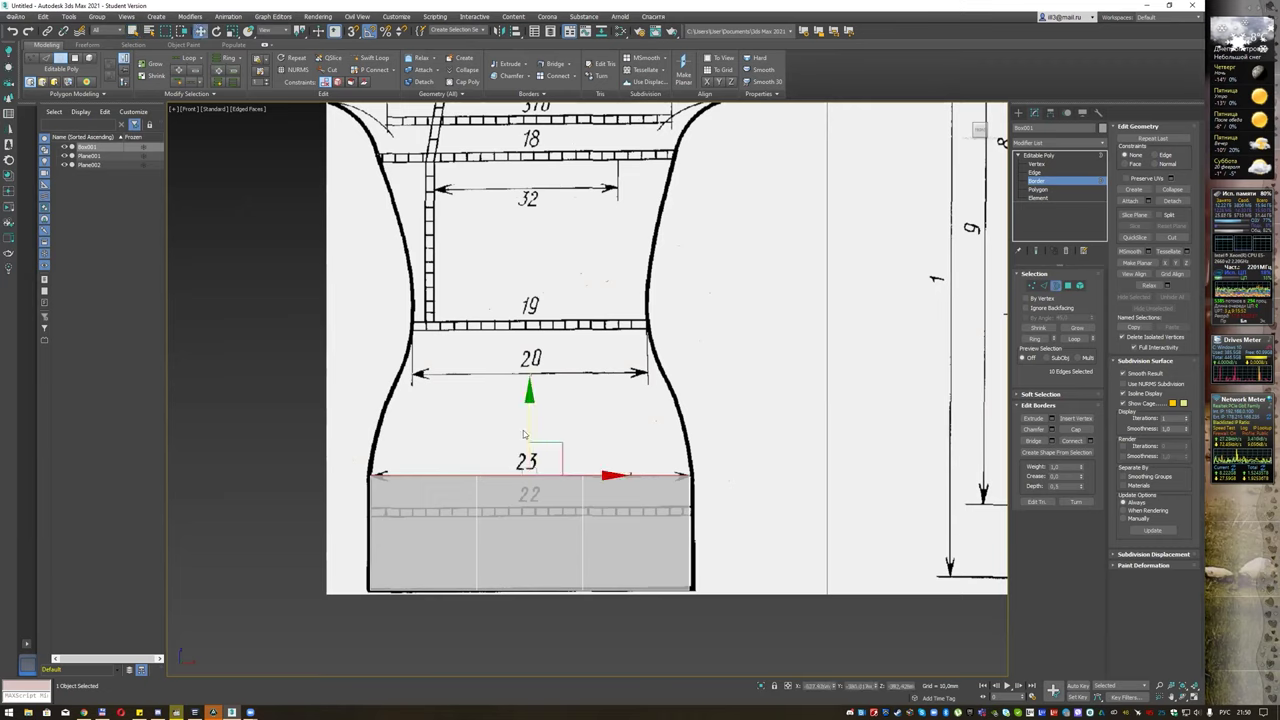
pyautogui.moveTo(523, 434); pyautogui.dragTo(524, 449)
pyautogui.moveTo(579, 433); pyautogui.dragTo(551, 420, button='middle')
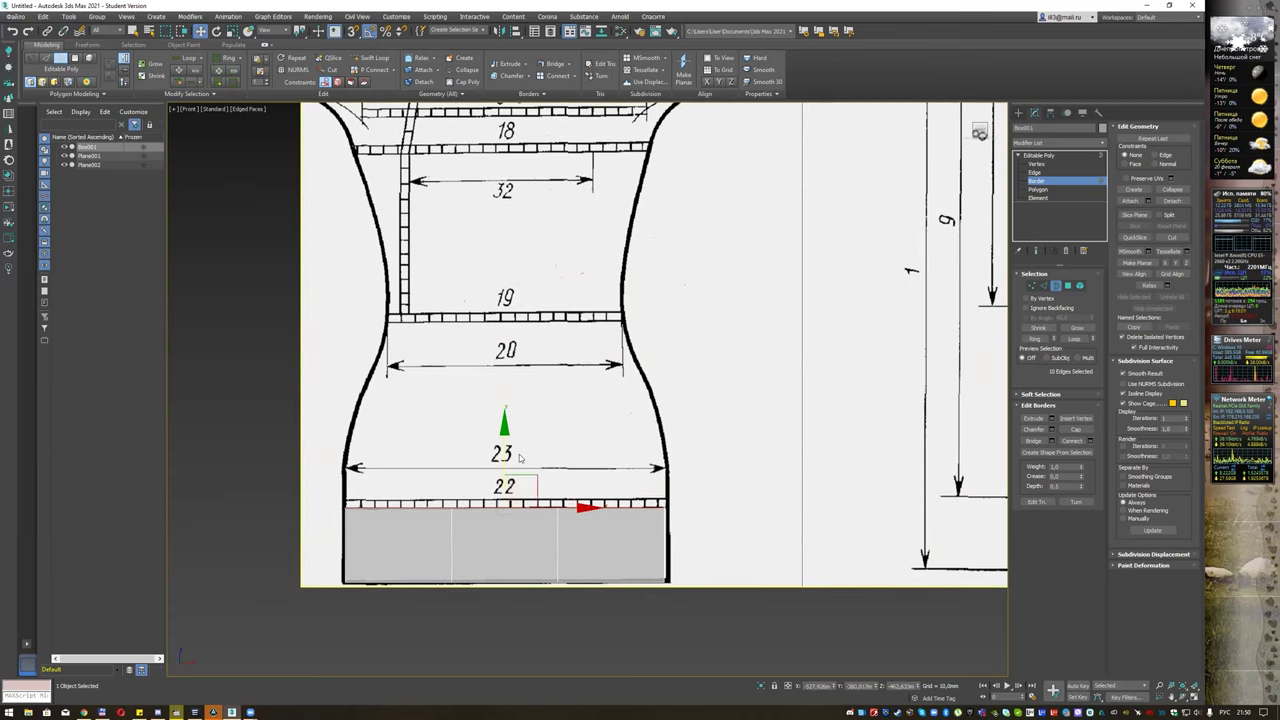
pyautogui.moveTo(504, 447); pyautogui.dragTo(514, 332)
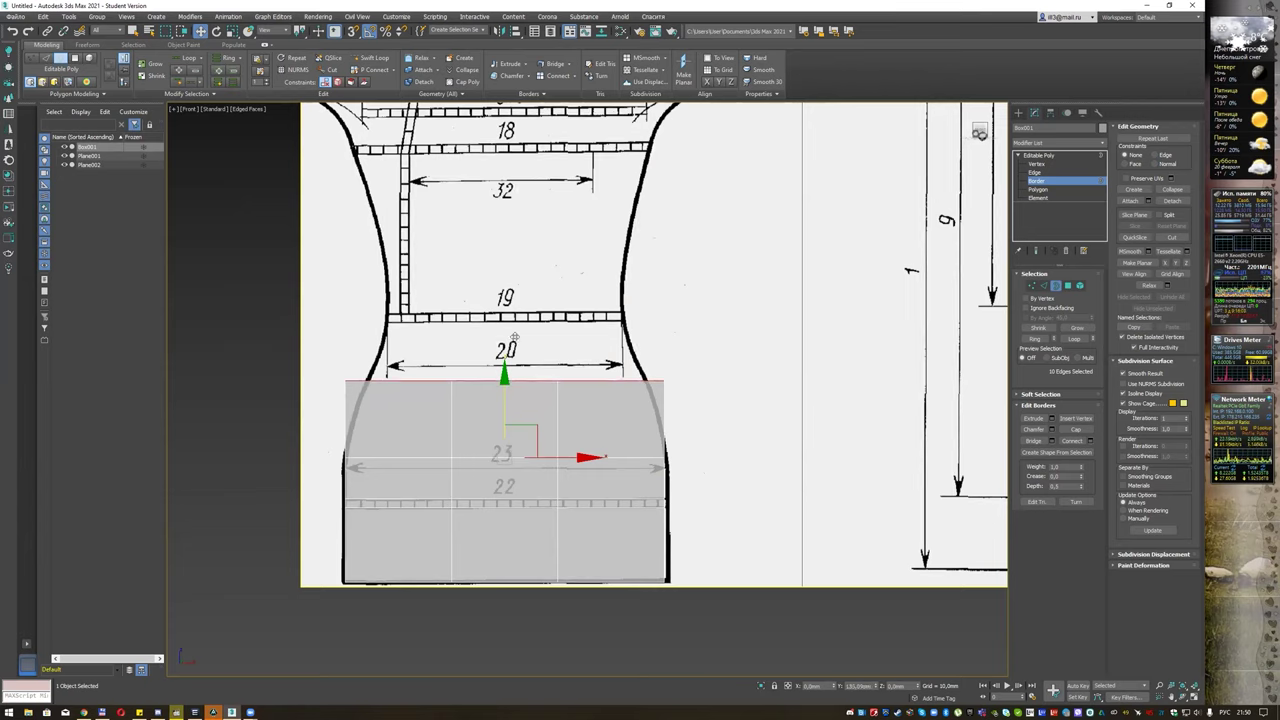
pyautogui.press('-')
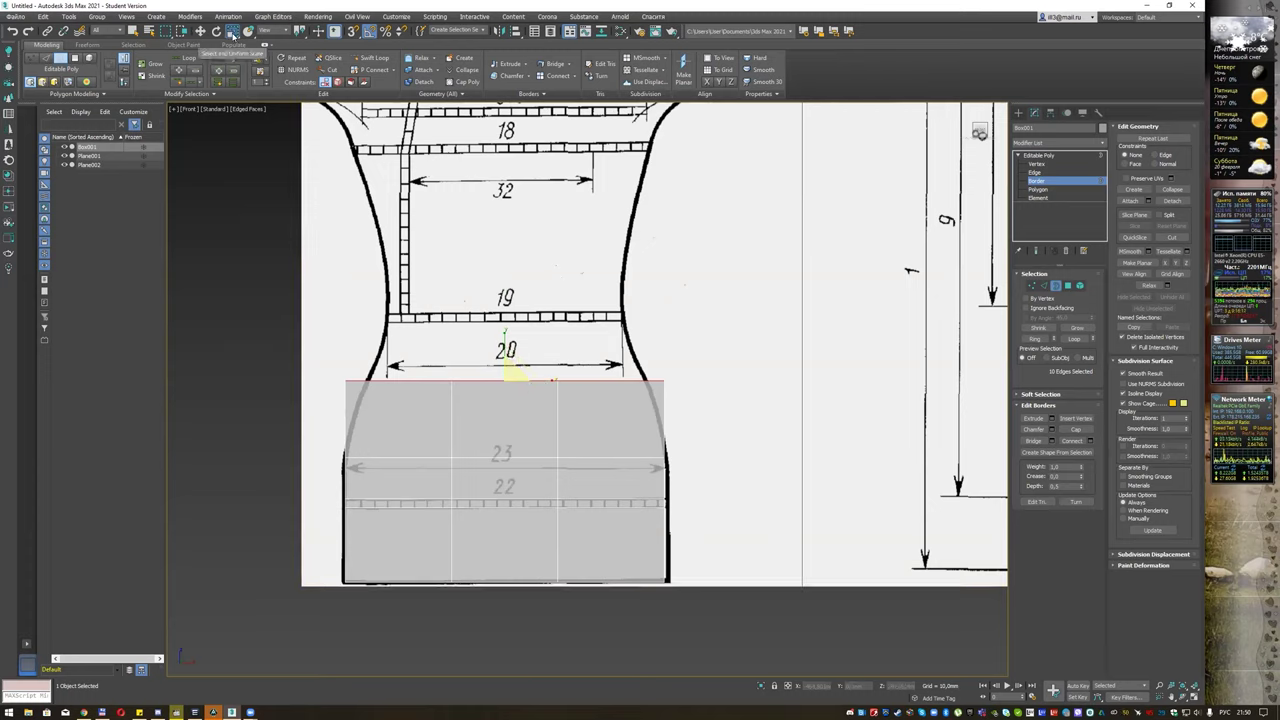
pyautogui.click(232, 33)
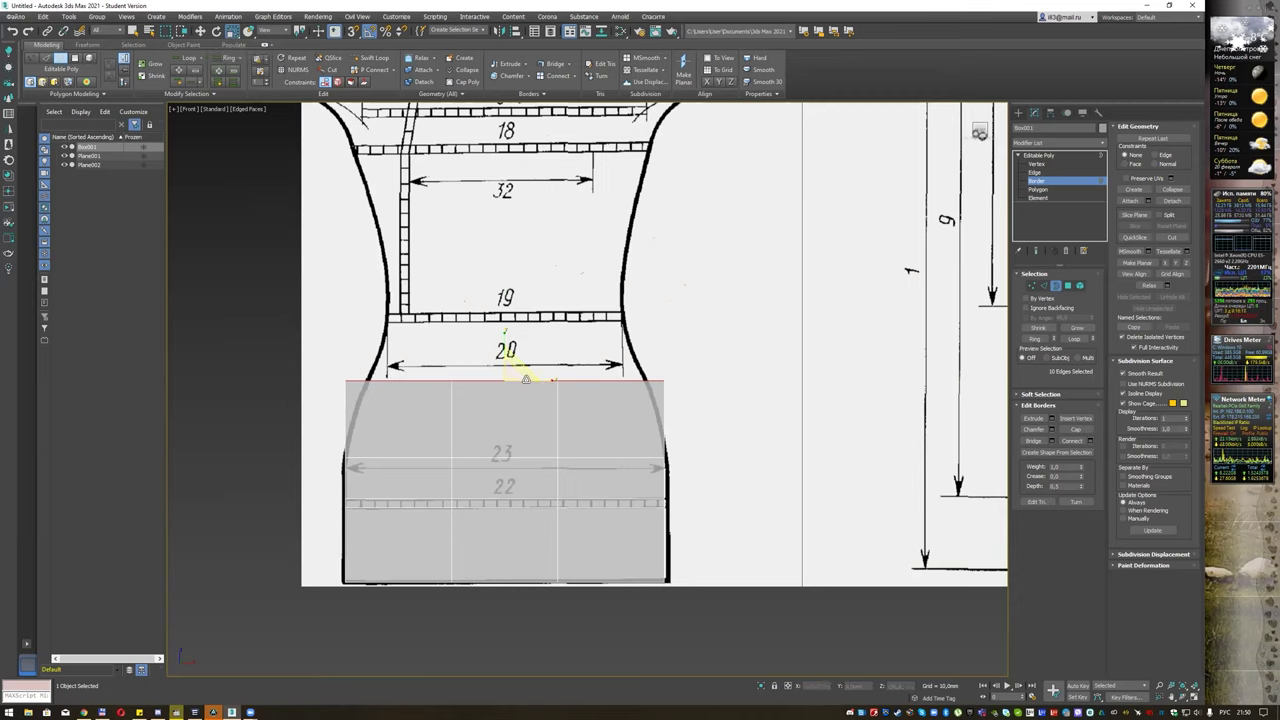
pyautogui.moveTo(533, 378); pyautogui.dragTo(532, 378)
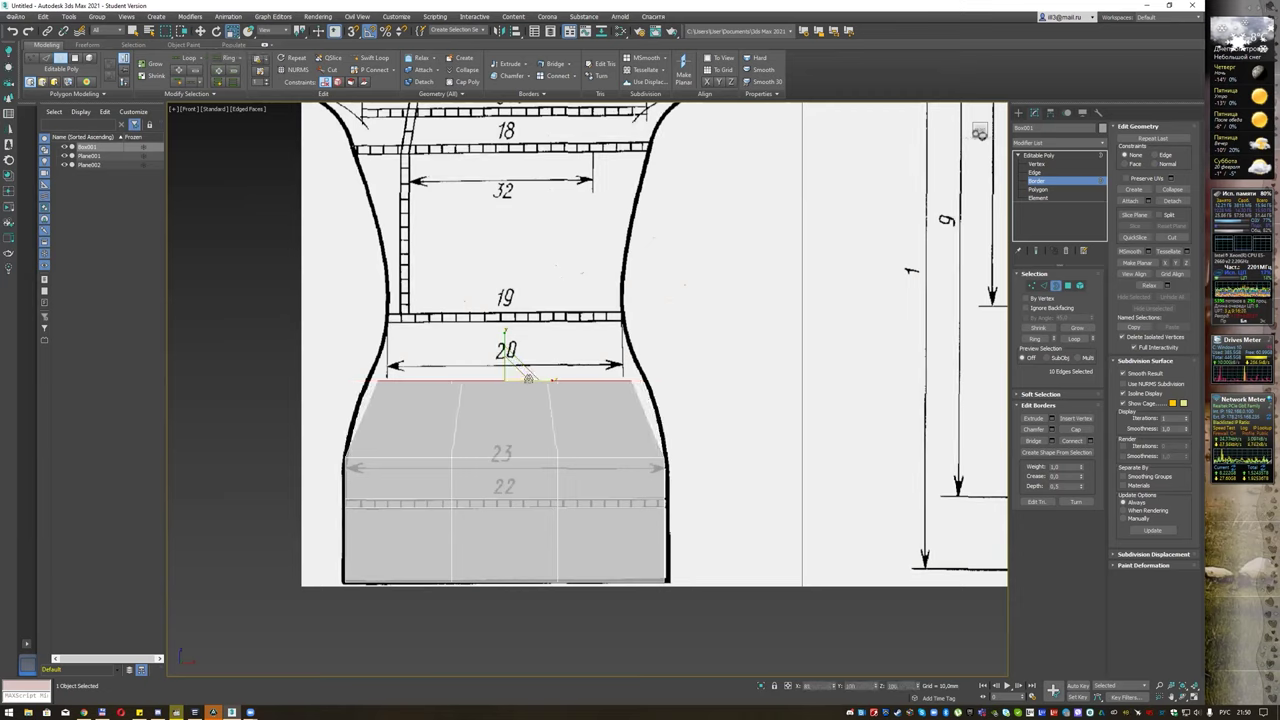
# Step: Extrude two more bands up to line 19, narrowing to the waist then widening toward the chest
pyautogui.press('w')
pyautogui.keyDown('shift'); pyautogui.moveTo(505, 328); pyautogui.dragTo(511, 283); pyautogui.keyUp('shift')
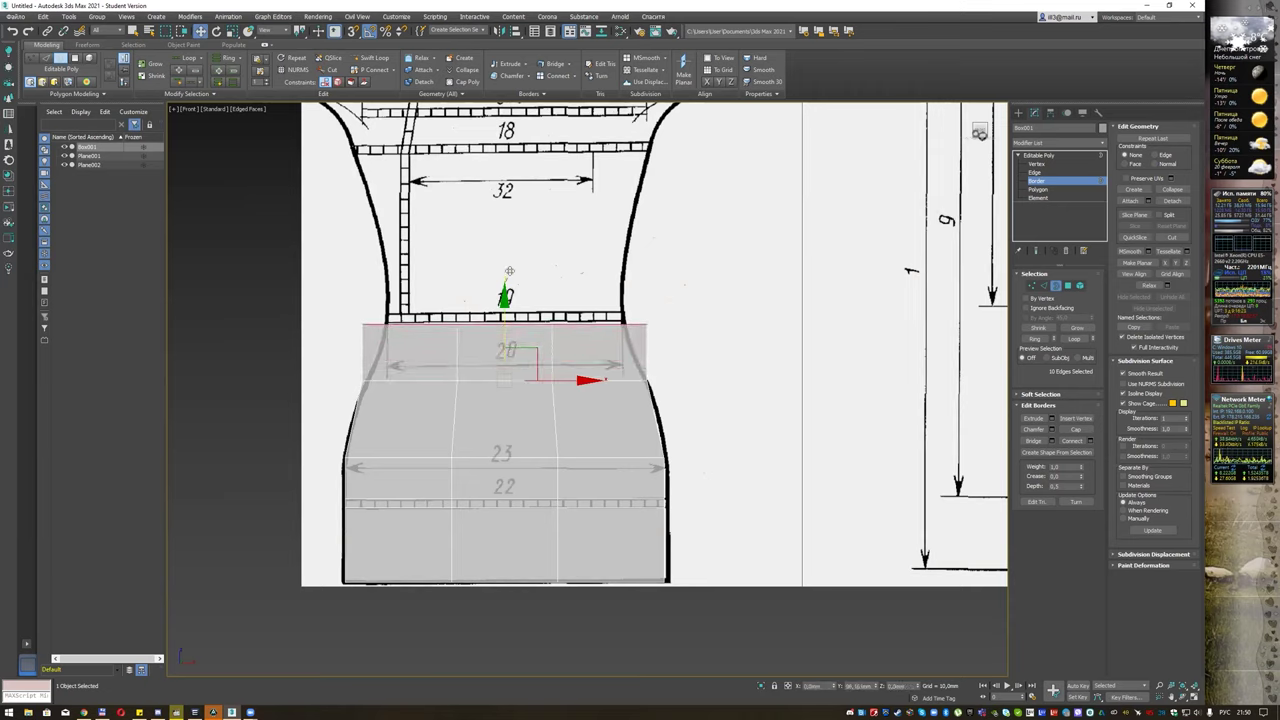
pyautogui.press('r')
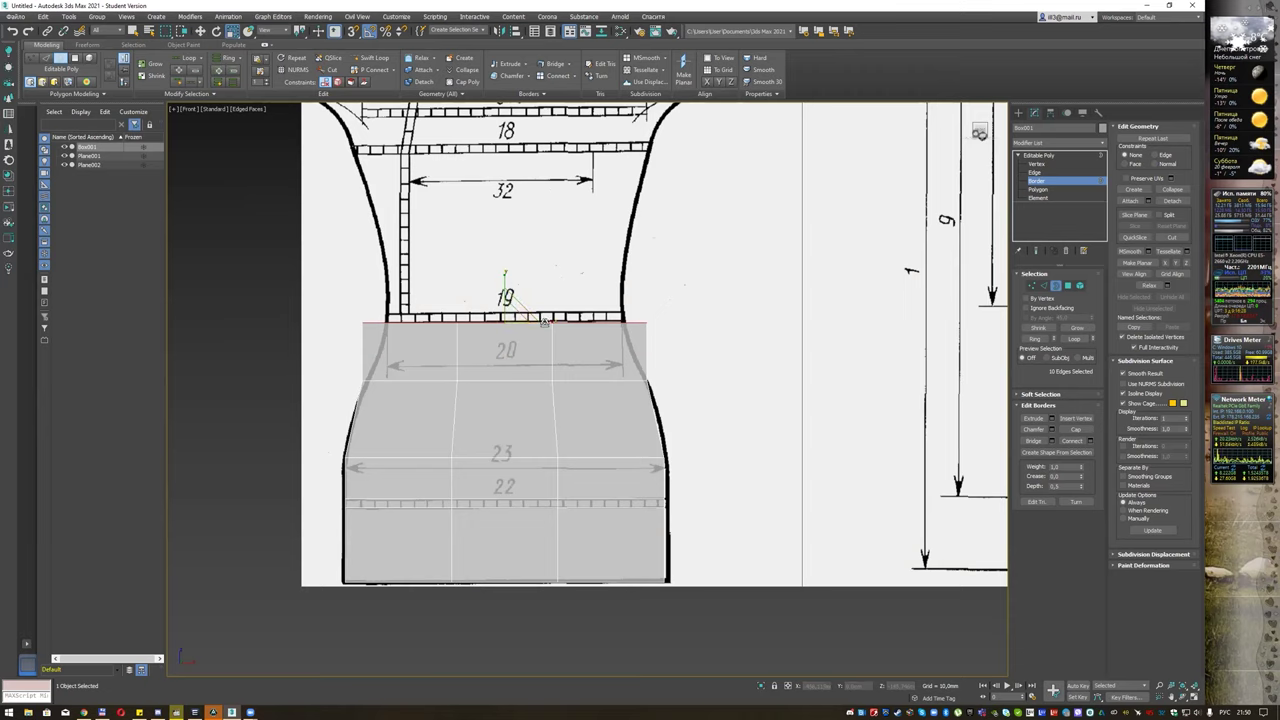
pyautogui.moveTo(545, 321); pyautogui.dragTo(528, 322)
pyautogui.press('w')
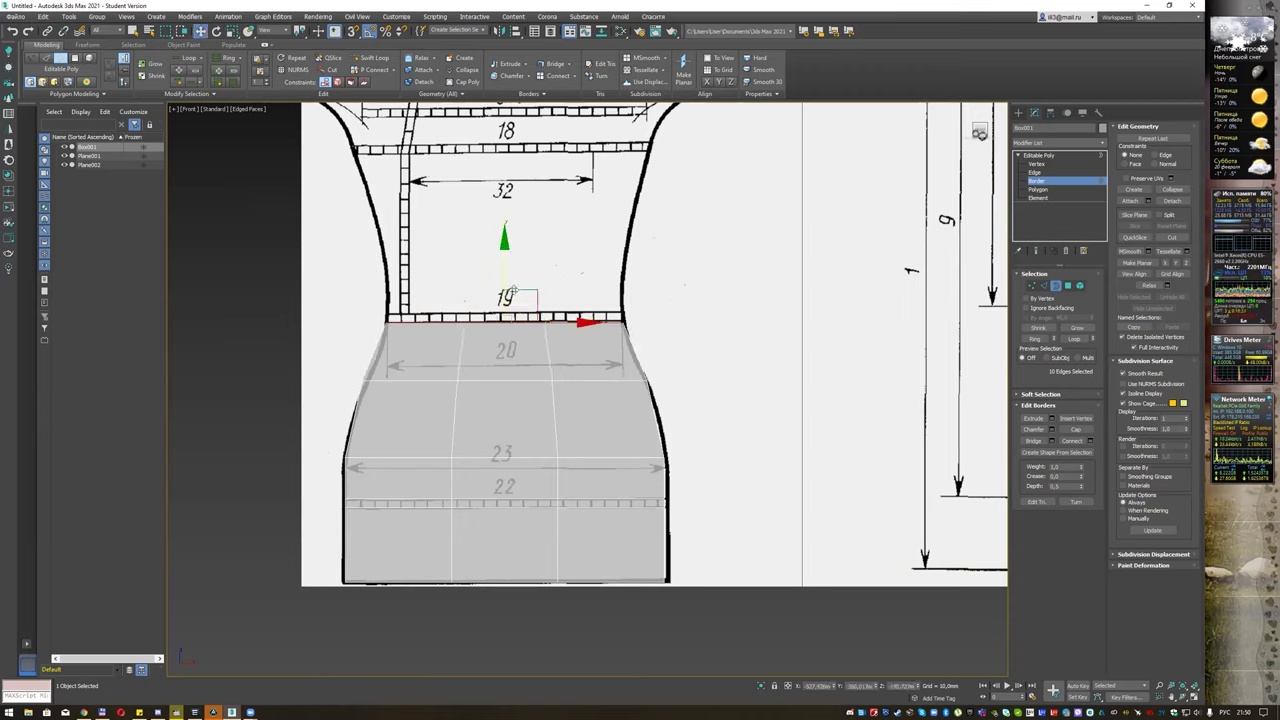
pyautogui.moveTo(505, 276); pyautogui.dragTo(503, 159)
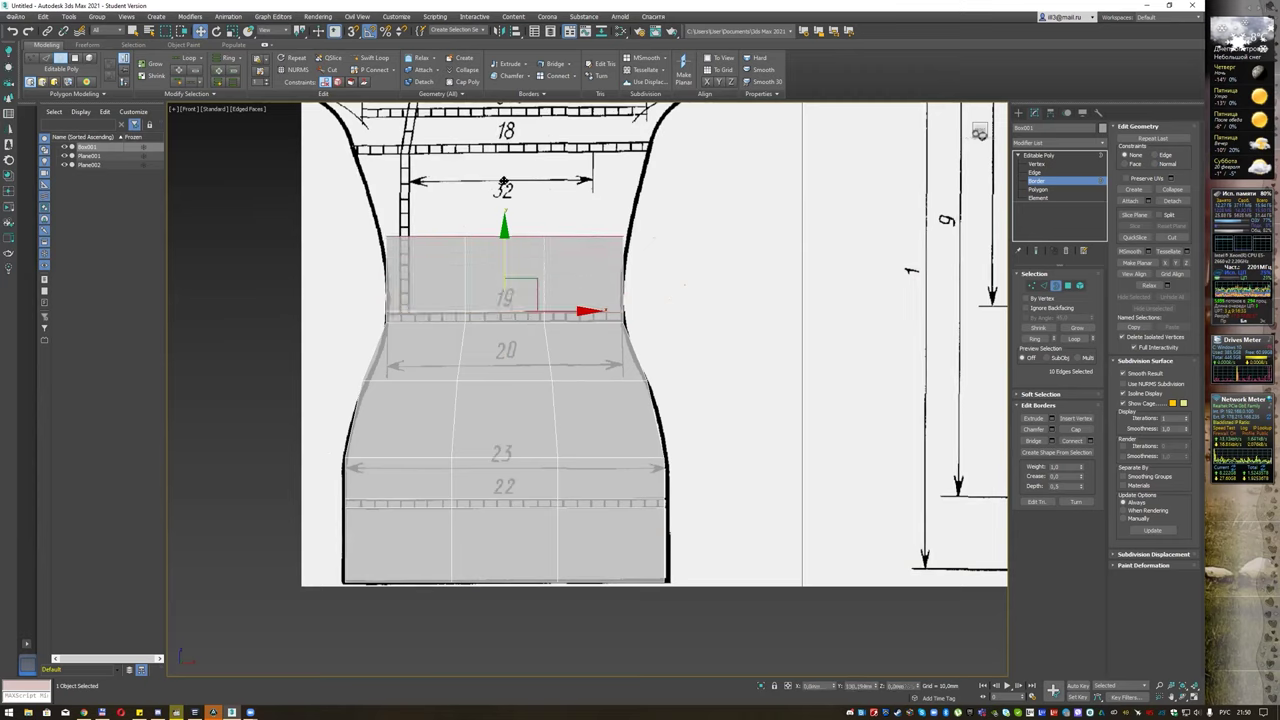
pyautogui.press('r')
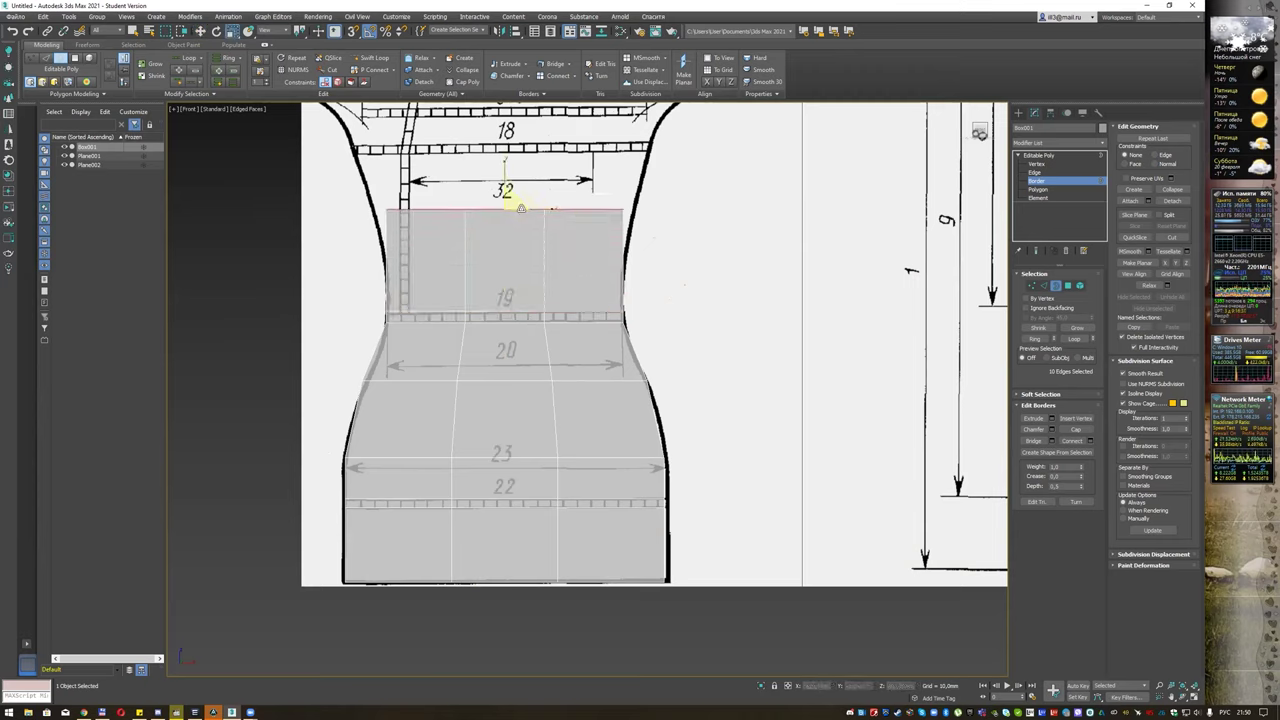
pyautogui.moveTo(541, 206); pyautogui.dragTo(577, 182)
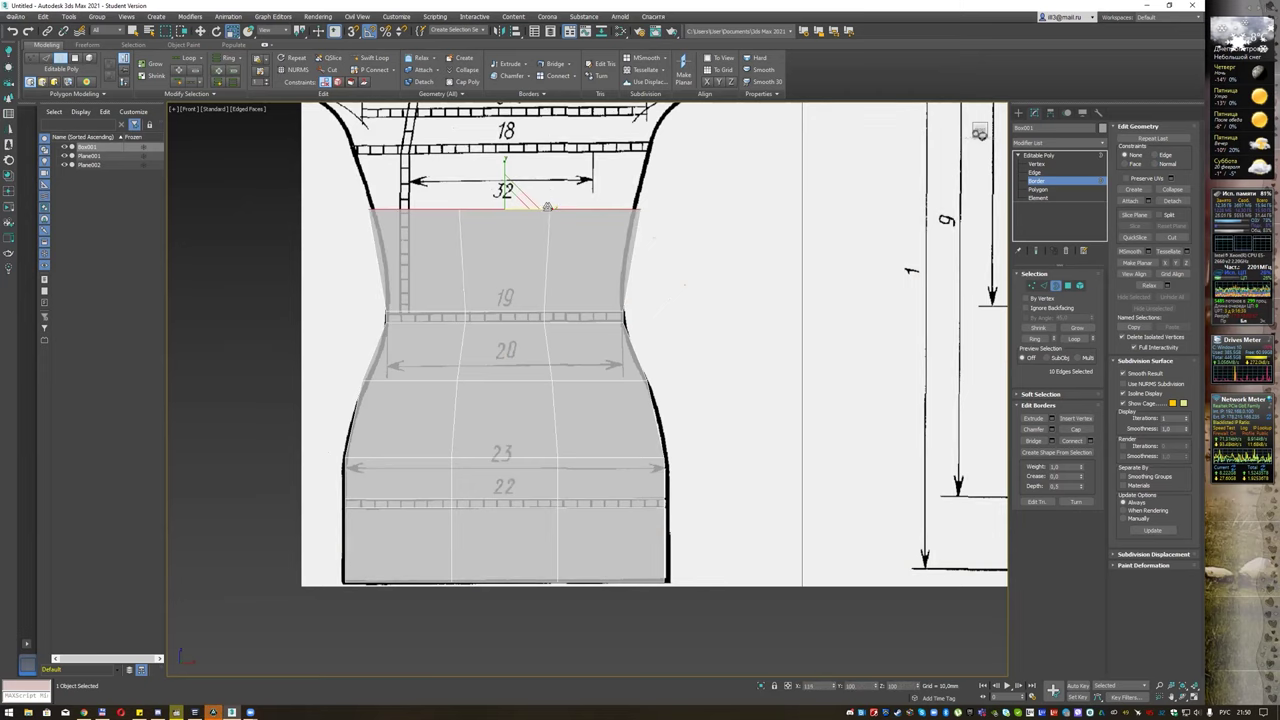
# Step: Extrude the top border up past line 18 toward the chest lines, widening each loop to the bust outline
pyautogui.moveTo(506, 161); pyautogui.dragTo(492, 347, button='middle')
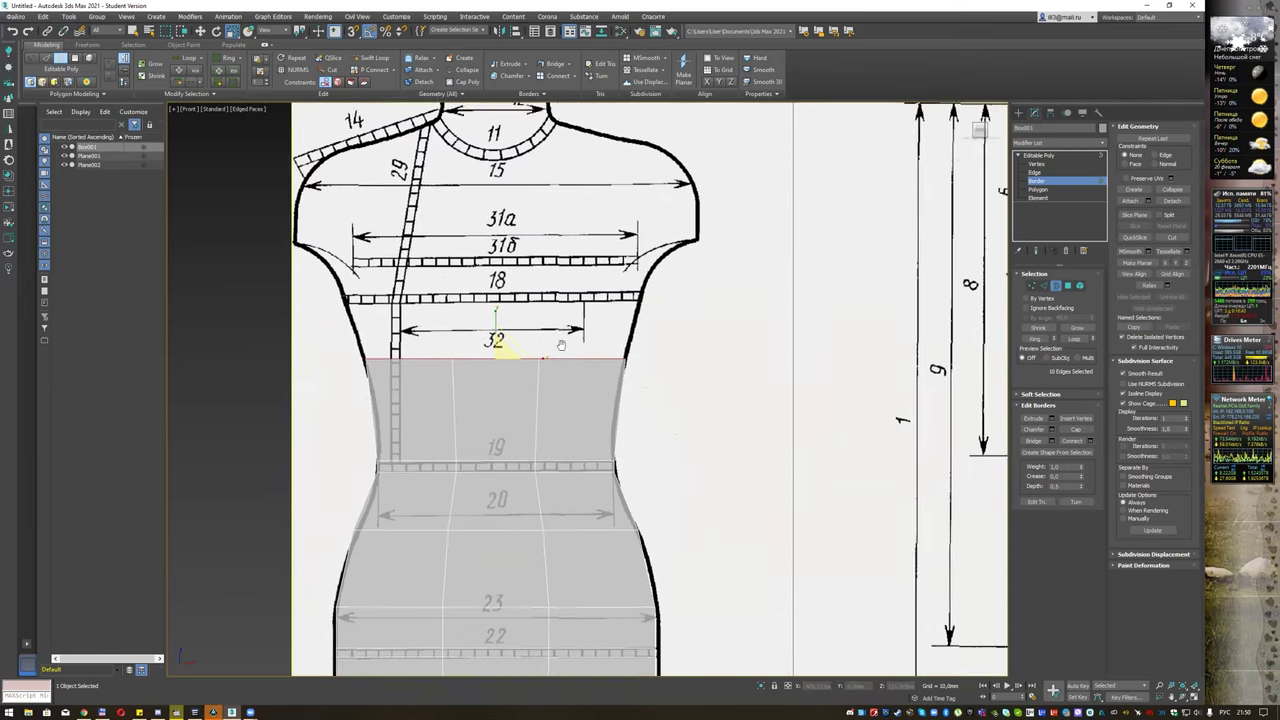
pyautogui.press('w')
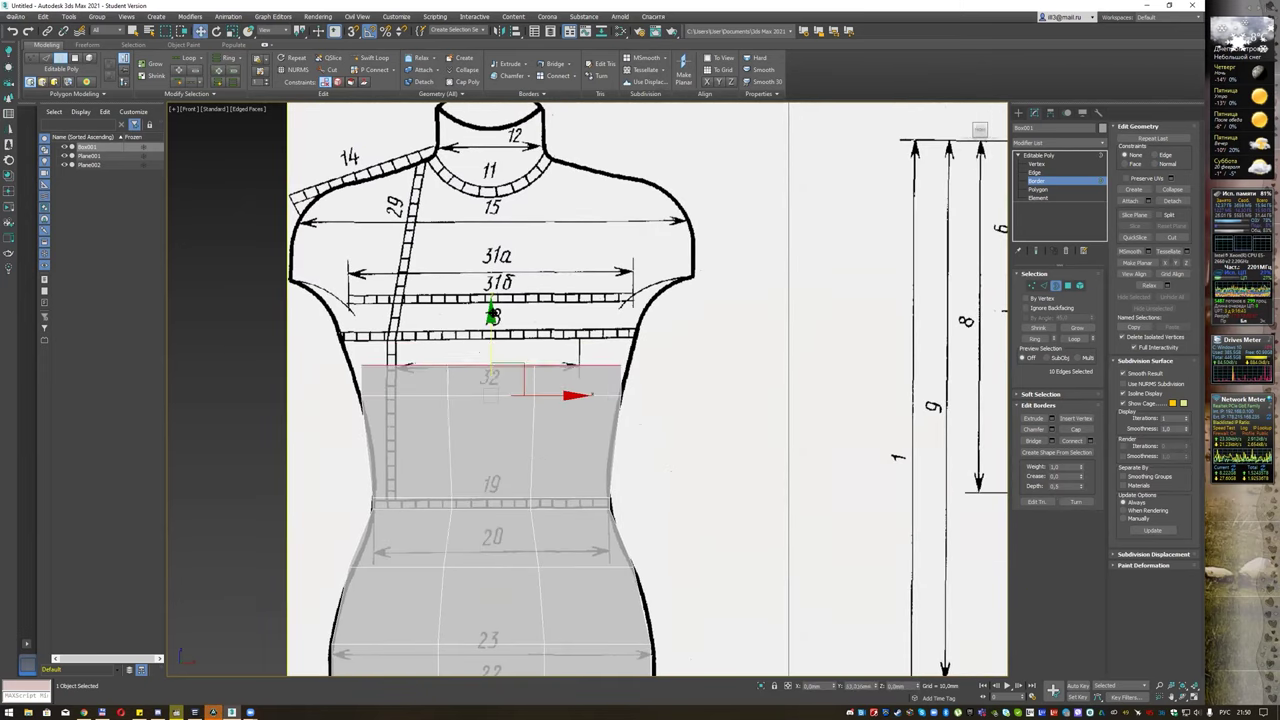
pyautogui.keyDown('shift'); pyautogui.moveTo(492, 347); pyautogui.dragTo(500, 330); pyautogui.keyUp('shift')
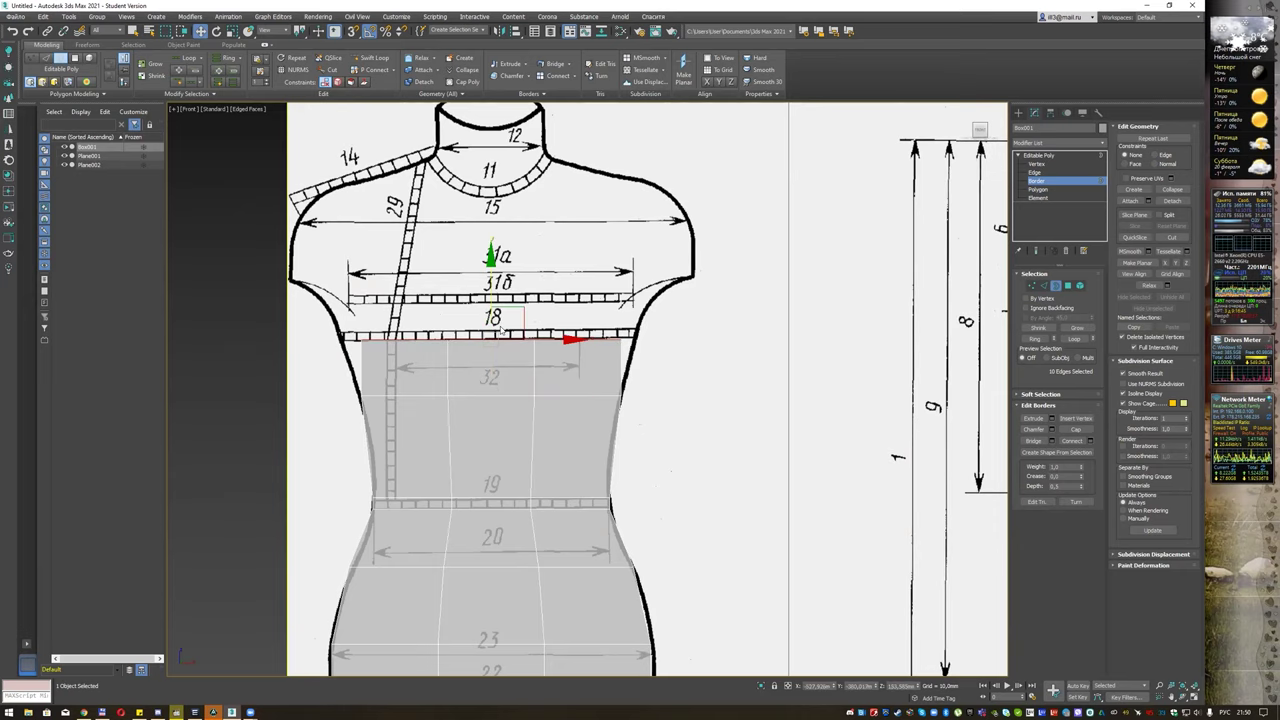
pyautogui.press('t')
pyautogui.press('f')
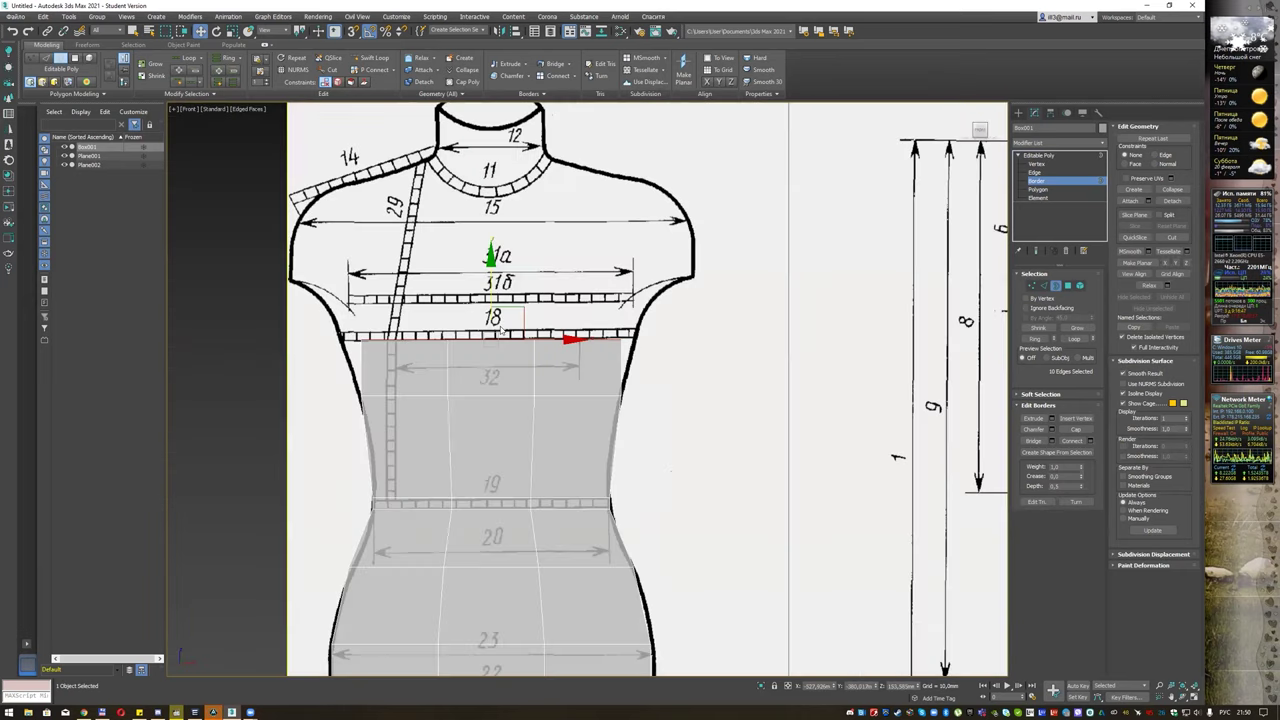
pyautogui.press('r')
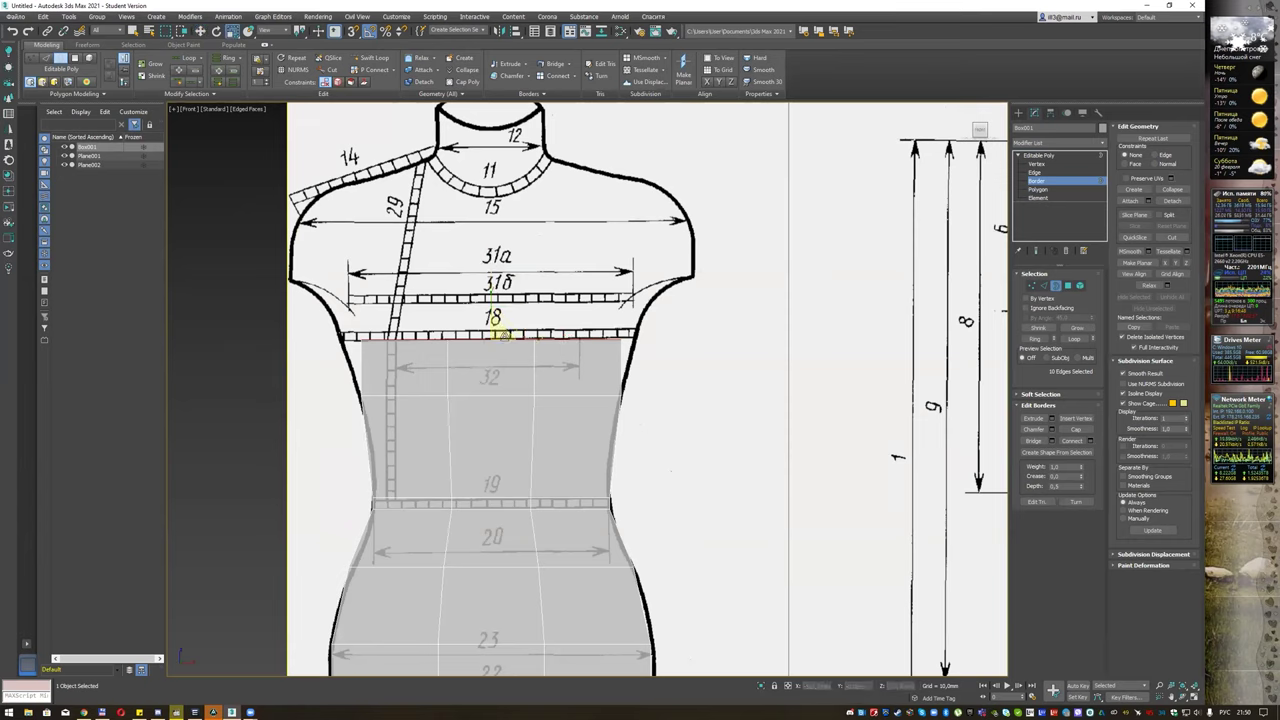
pyautogui.moveTo(530, 338); pyautogui.dragTo(535, 340)
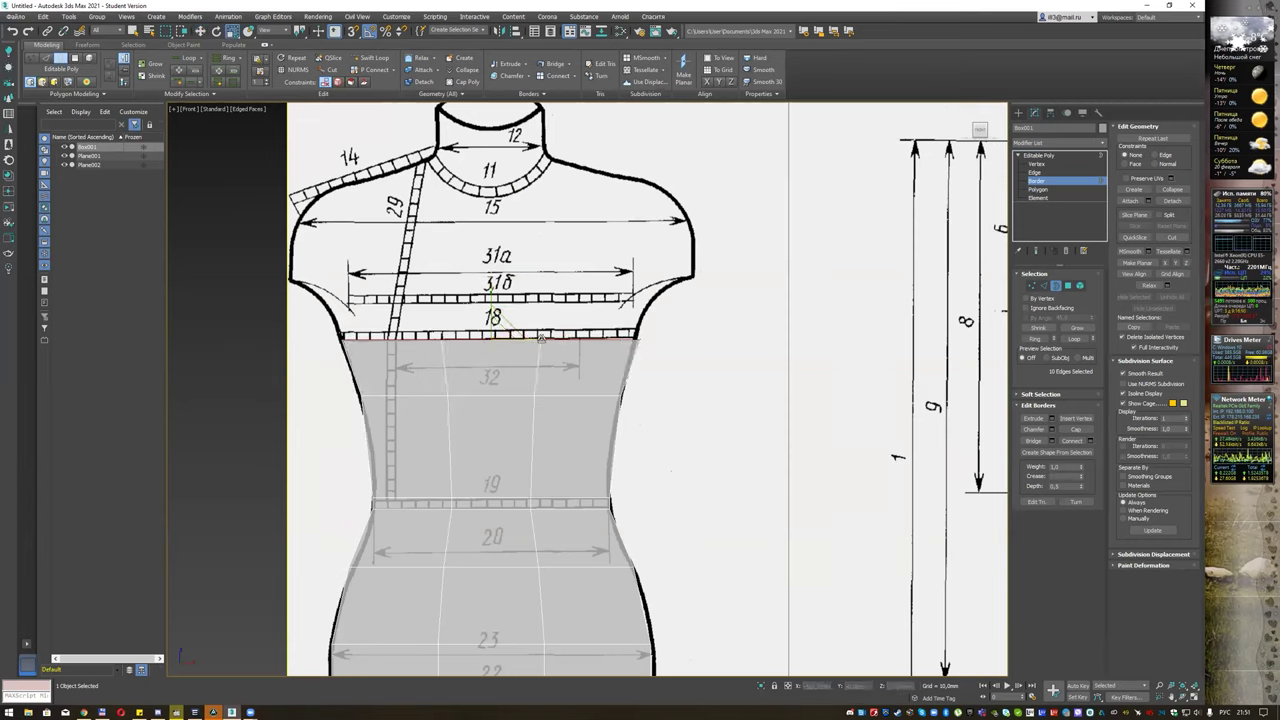
pyautogui.press('w')
pyautogui.moveTo(492, 283); pyautogui.dragTo(493, 248)
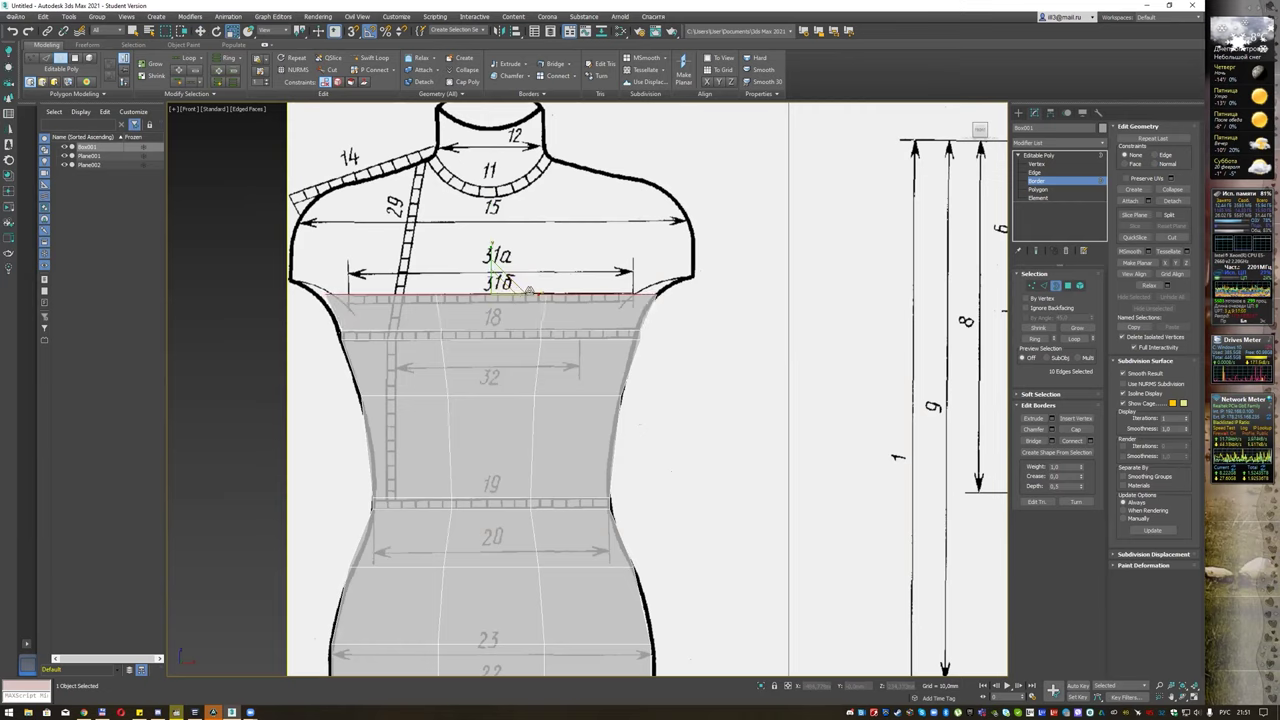
pyautogui.press('w')
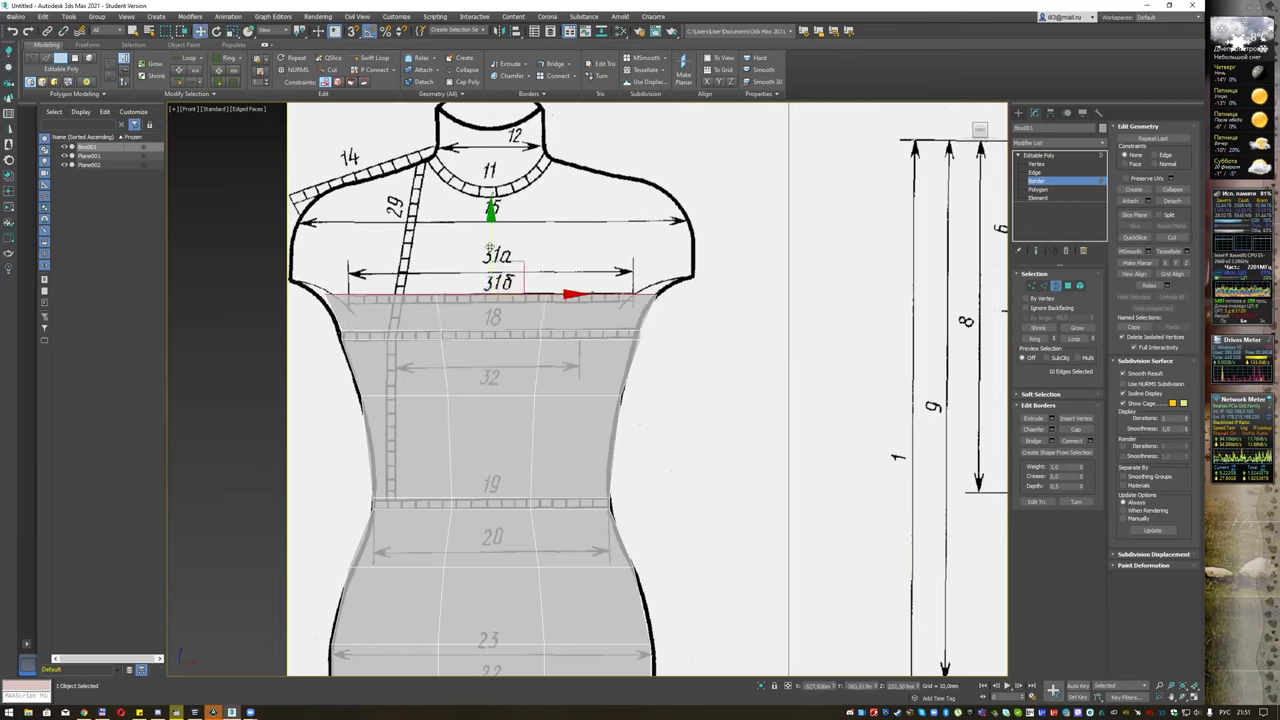
pyautogui.moveTo(490, 248); pyautogui.dragTo(491, 231)
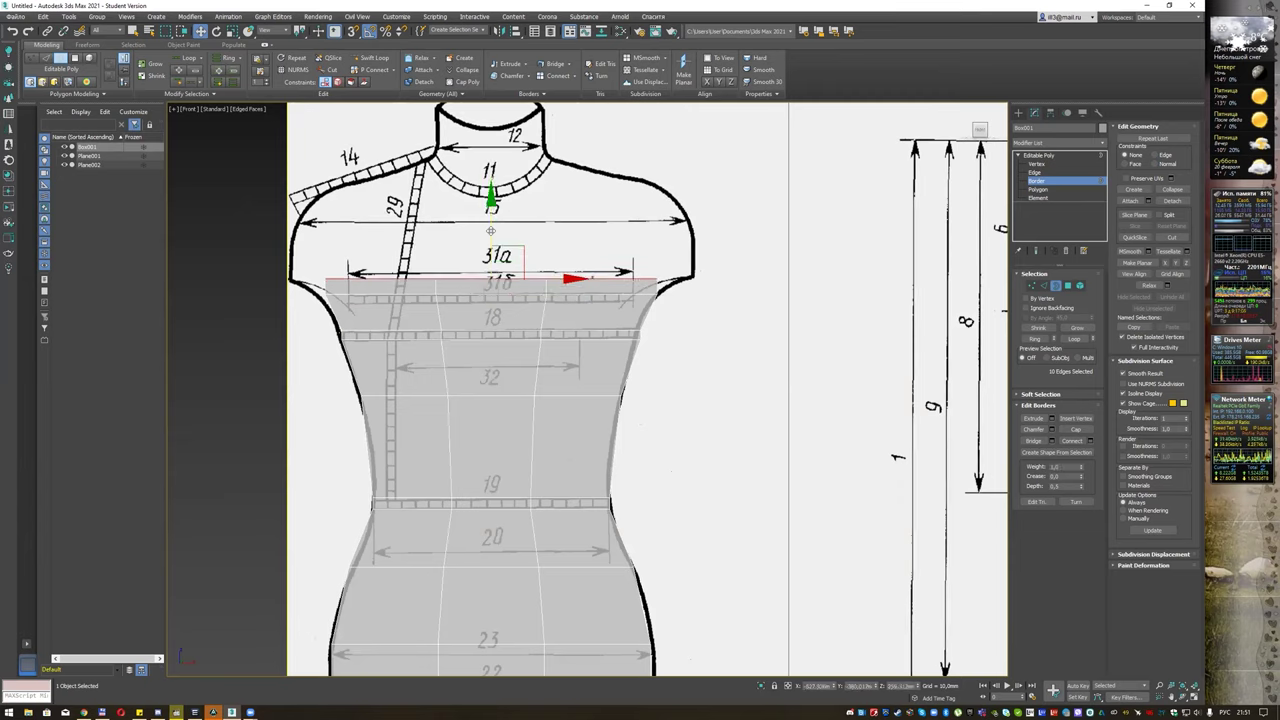
pyautogui.press('r')
pyautogui.moveTo(533, 279); pyautogui.dragTo(541, 279)
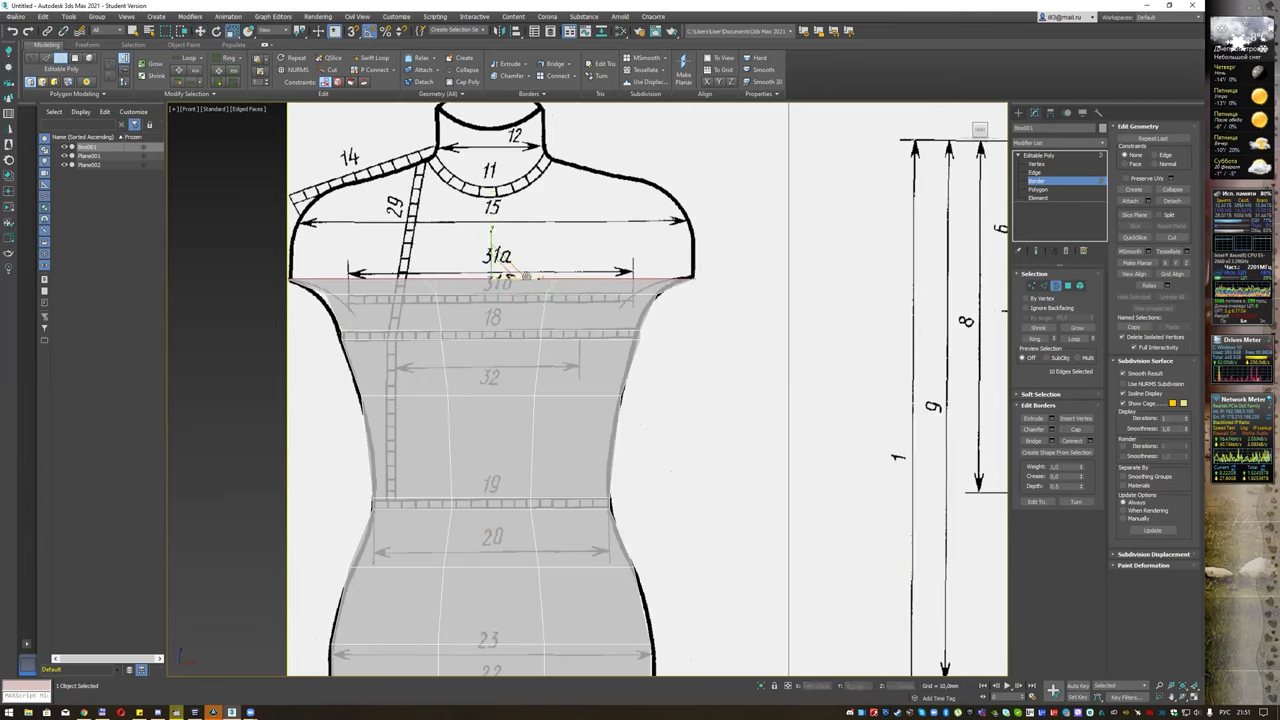
# Step: Extend the top through the armpits and shoulders, narrow it to neck width and extrude the neck
pyautogui.press('w')
pyautogui.moveTo(489, 230)
pyautogui.mouseDown()
pyautogui.moveTo(505, 171)
pyautogui.moveTo(496, 141)
pyautogui.mouseUp()
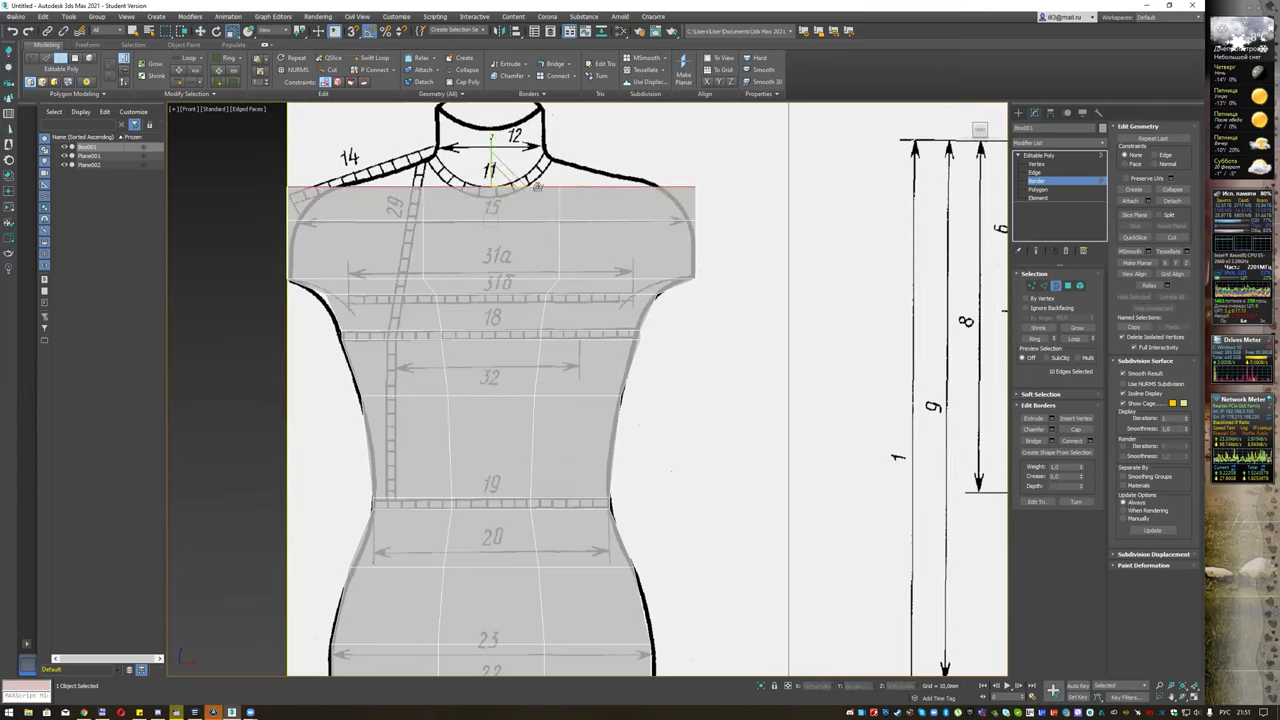
pyautogui.moveTo(538, 189); pyautogui.dragTo(528, 186)
pyautogui.press('w')
pyautogui.moveTo(492, 143); pyautogui.dragTo(493, 121)
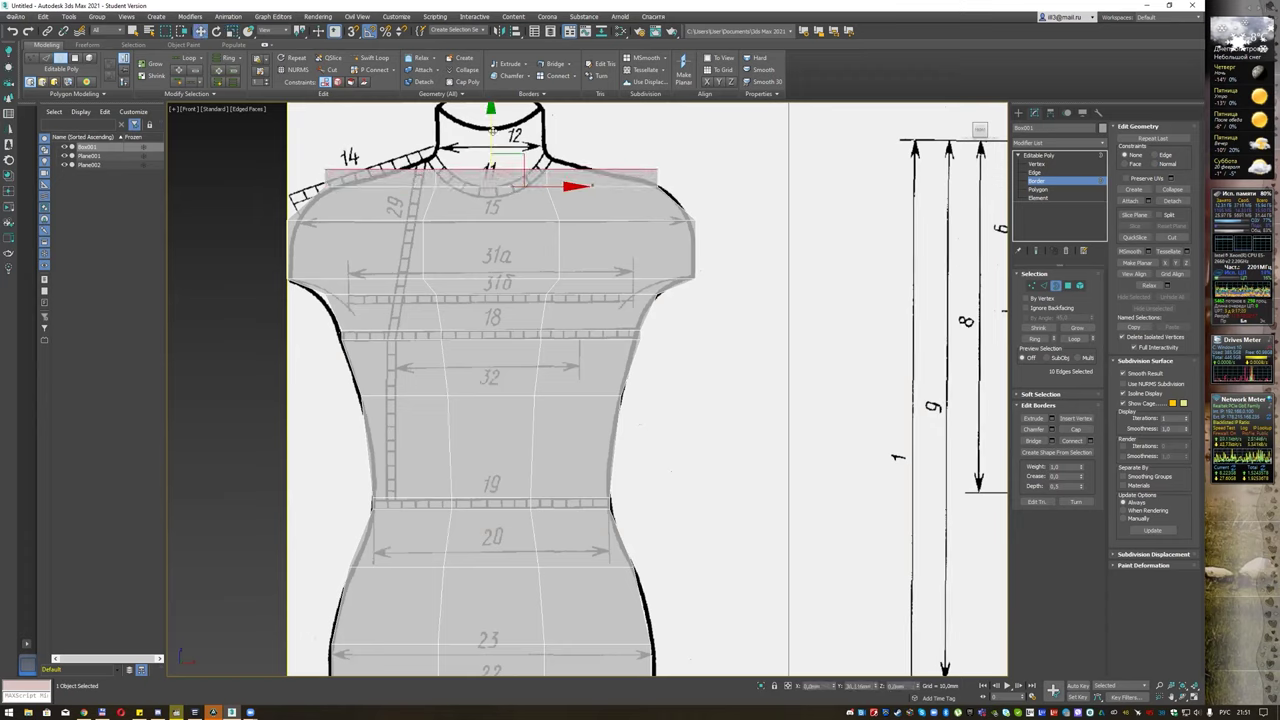
pyautogui.press('r')
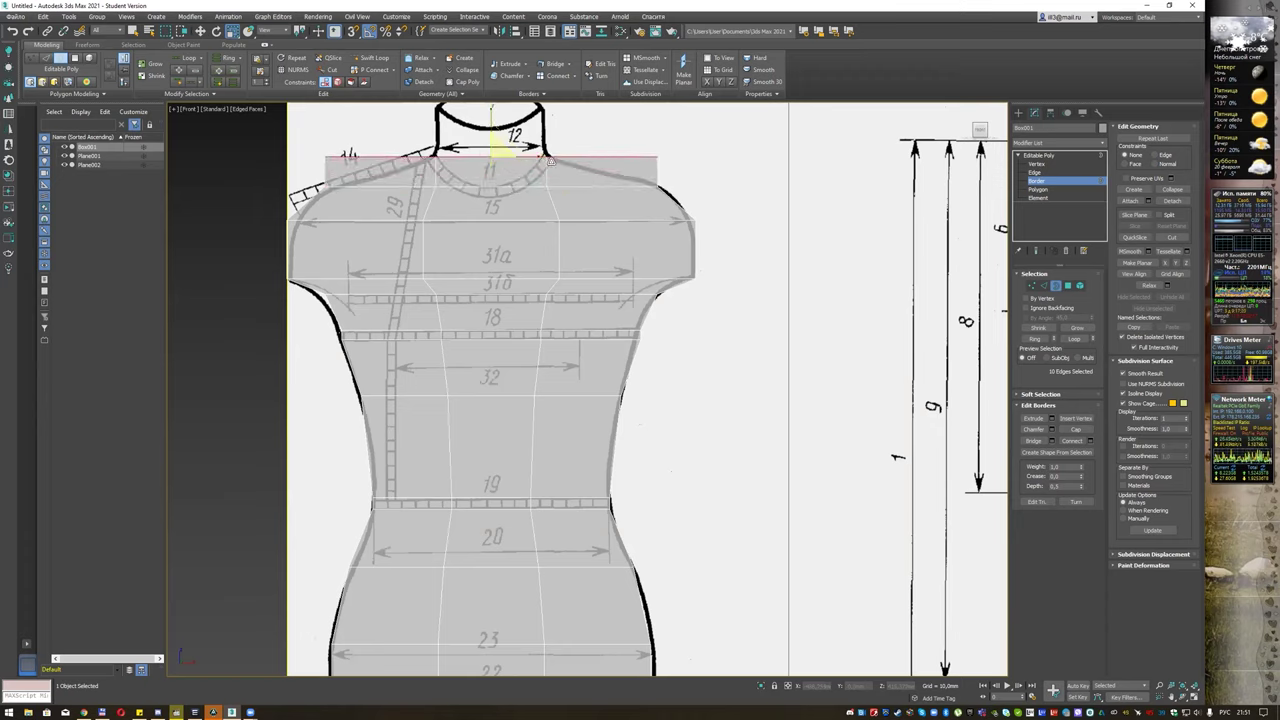
pyautogui.moveTo(538, 157); pyautogui.dragTo(479, 155)
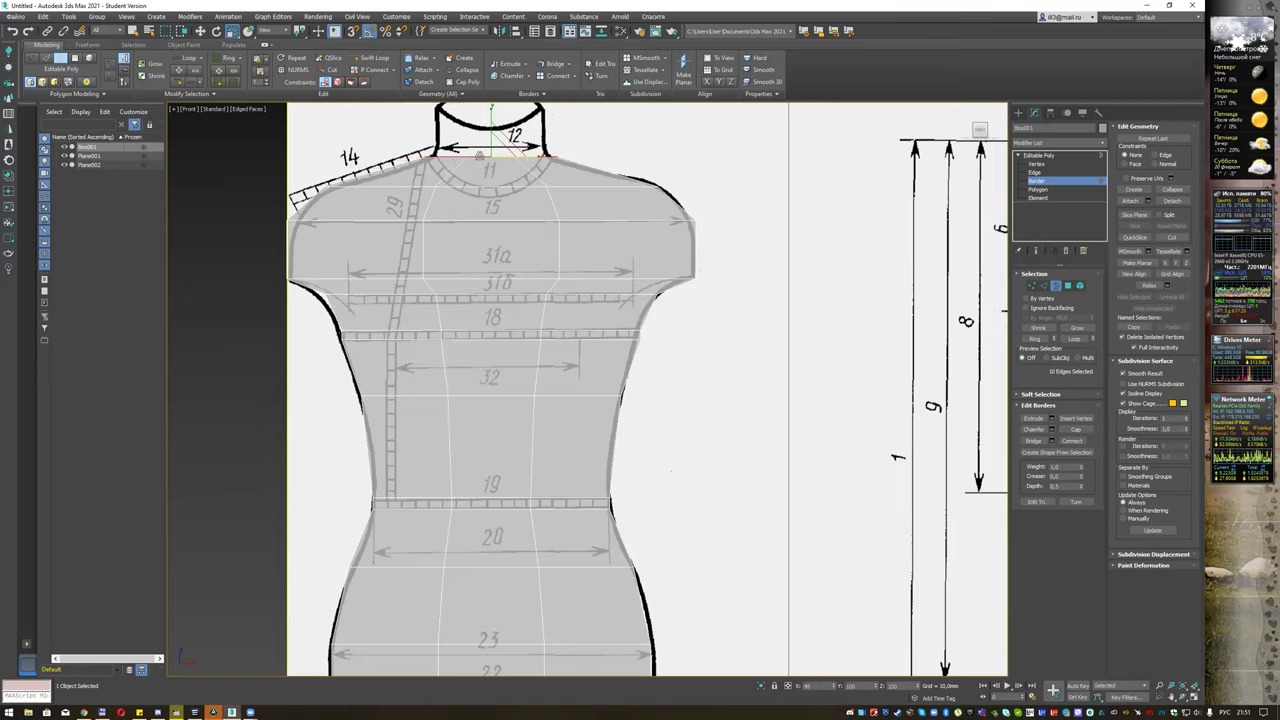
pyautogui.press('w')
pyautogui.moveTo(483, 119); pyautogui.dragTo(472, 242, button='middle')
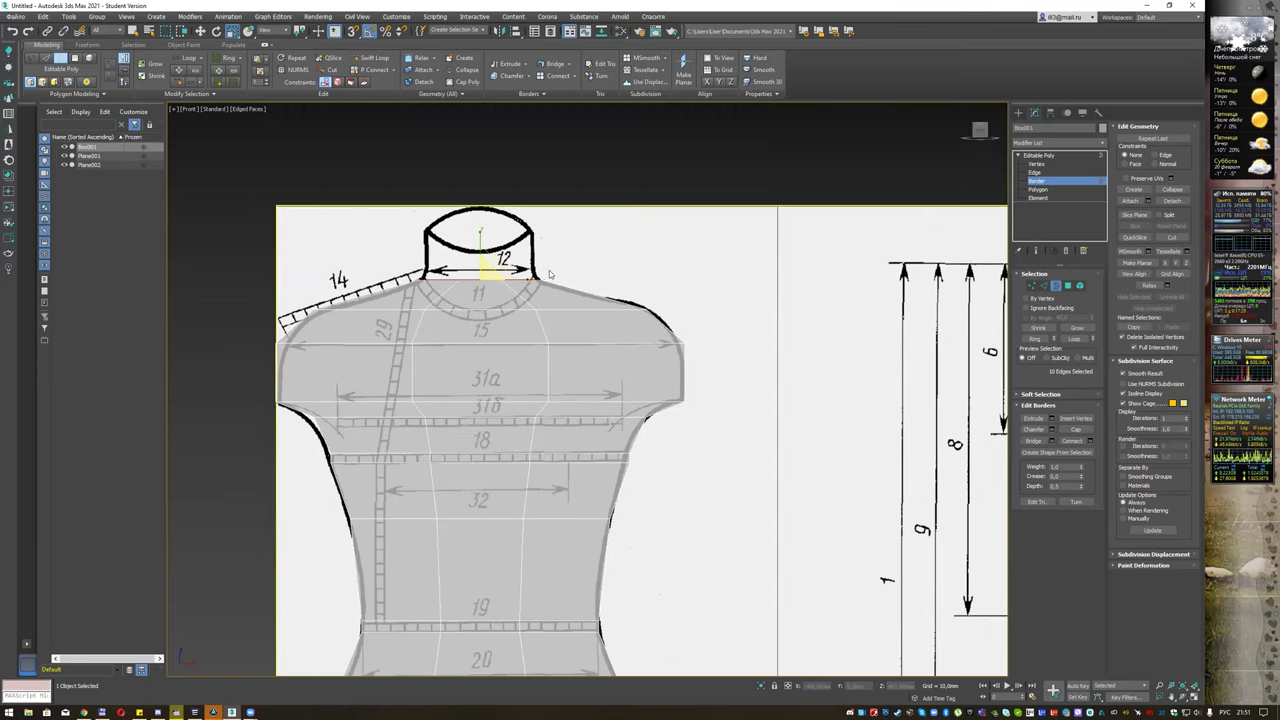
pyautogui.keyDown('shift'); pyautogui.moveTo(476, 236); pyautogui.dragTo(477, 195); pyautogui.keyUp('shift')
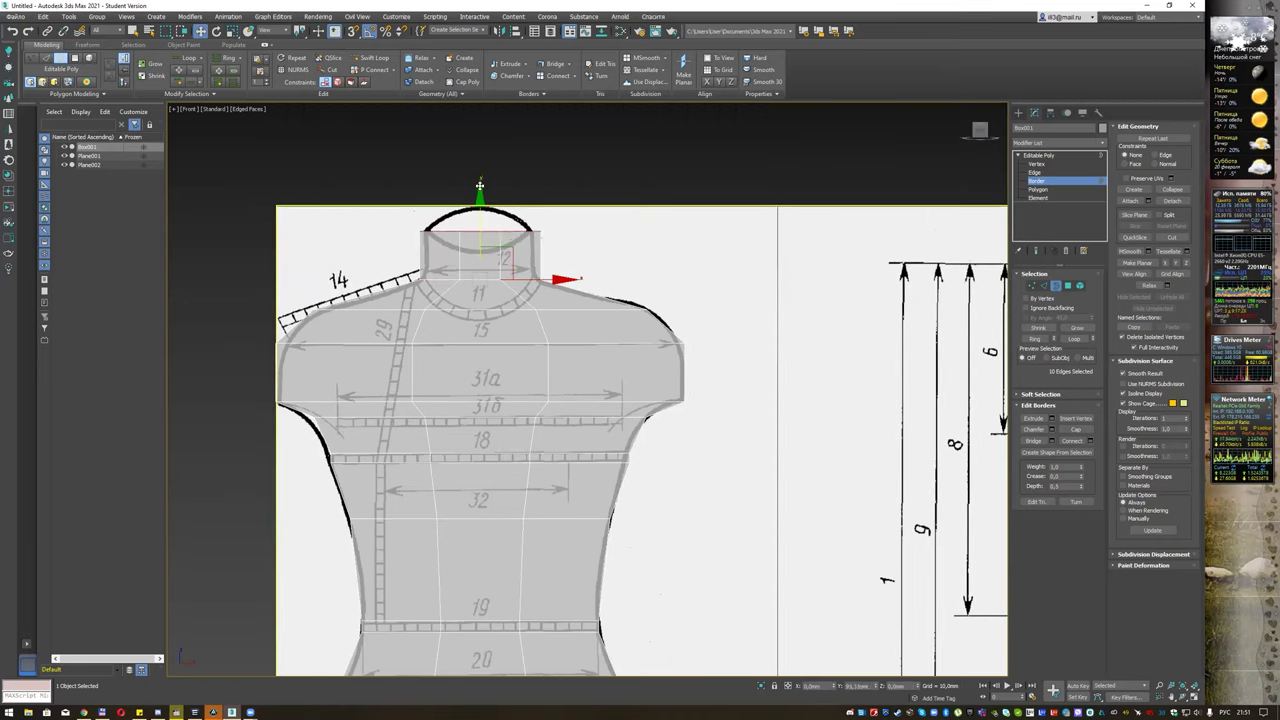
# Step: Switch to the Left view and move the whole torso over the side-profile drawing
pyautogui.scroll(-1, 587, 318)
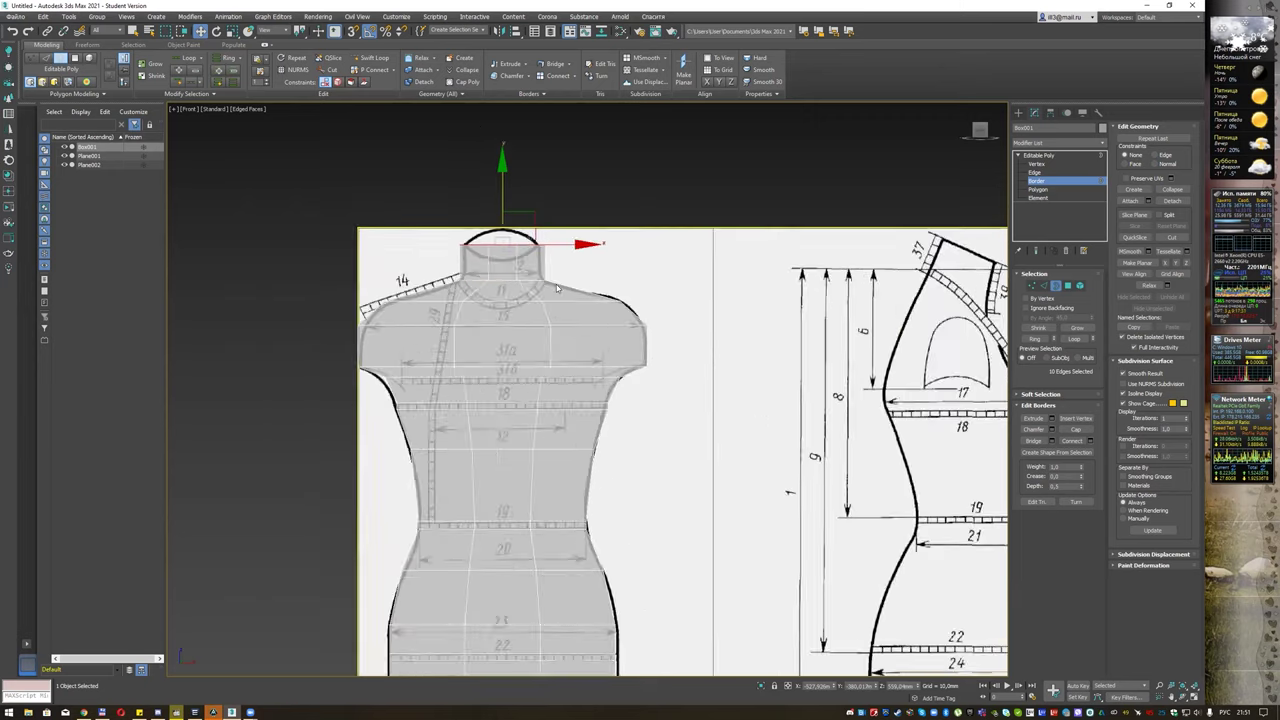
pyautogui.scroll(-1, 587, 318)
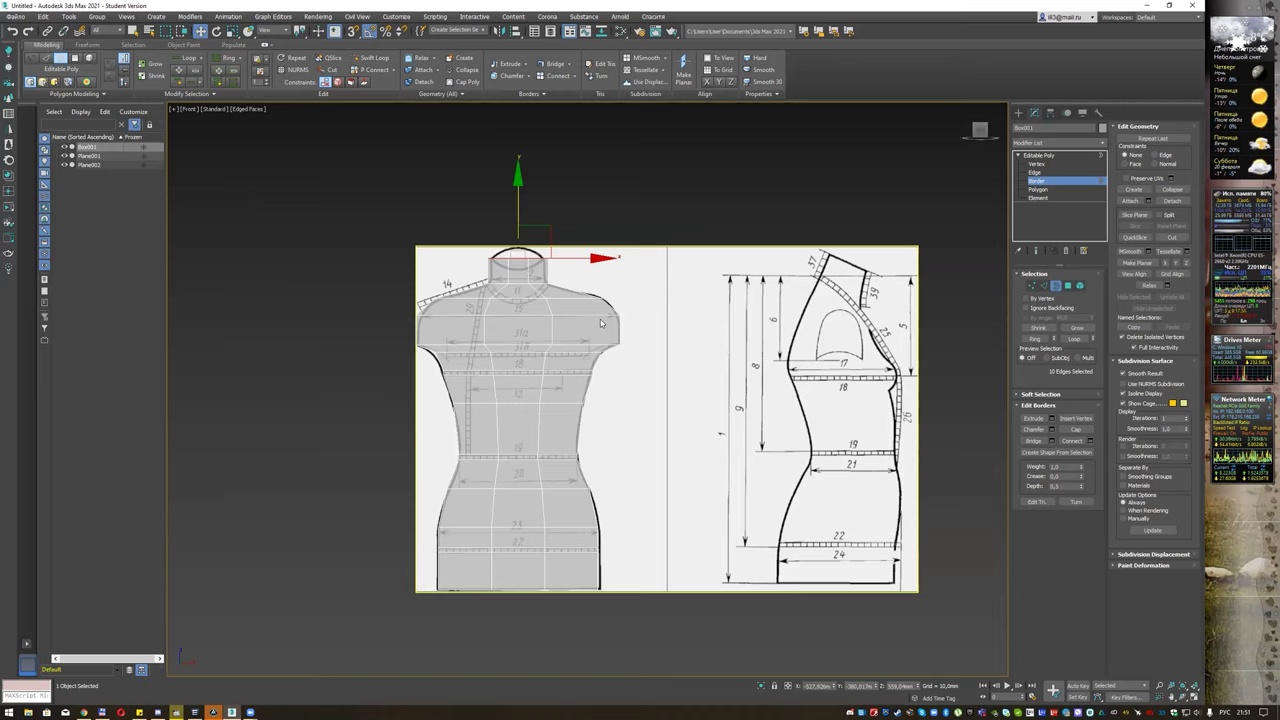
pyautogui.press('l')
pyautogui.scroll(-2, 600, 322)
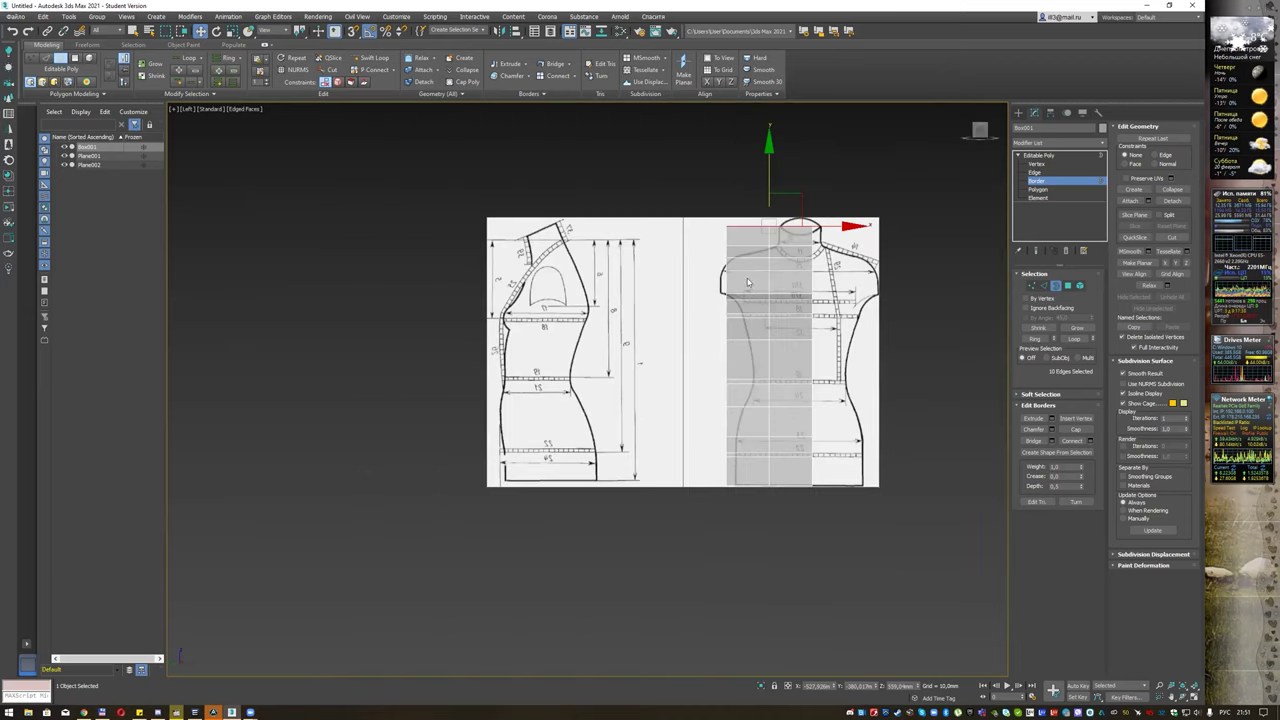
pyautogui.click(1040, 155)
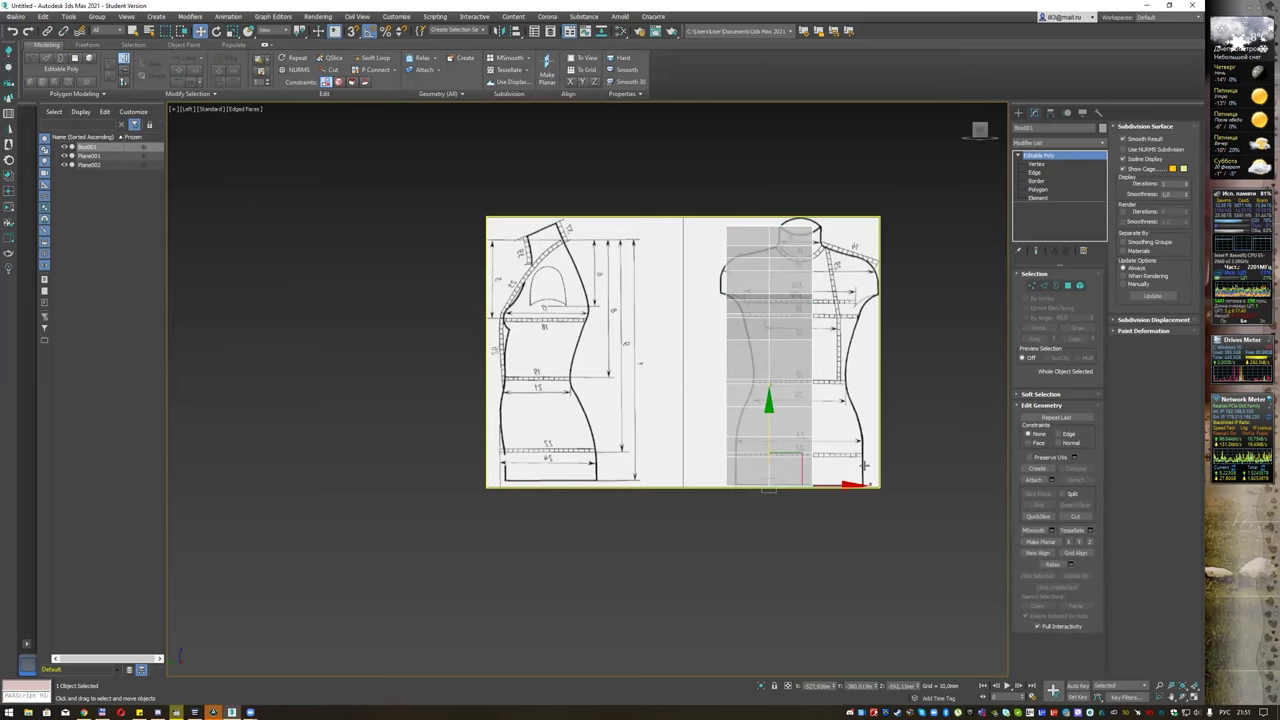
pyautogui.scroll(2, 864, 465)
pyautogui.moveTo(817, 494); pyautogui.dragTo(504, 499)
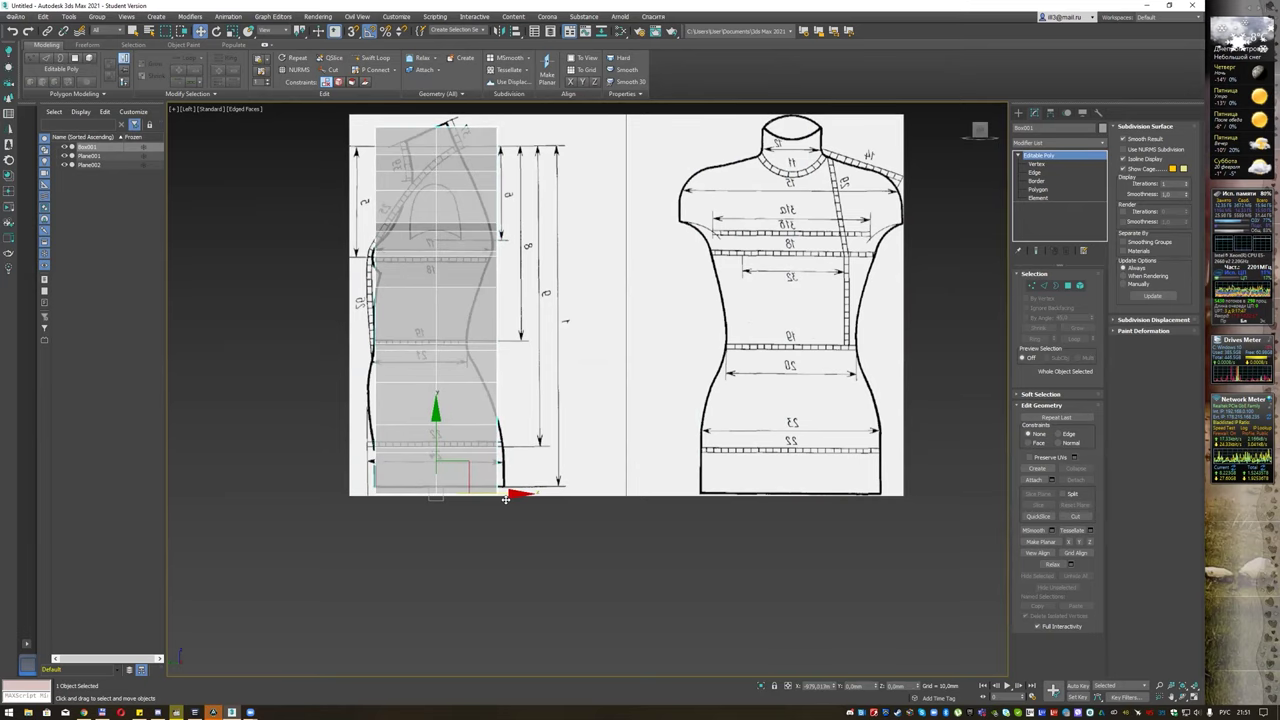
pyautogui.moveTo(570, 331); pyautogui.dragTo(593, 393, button='middle')
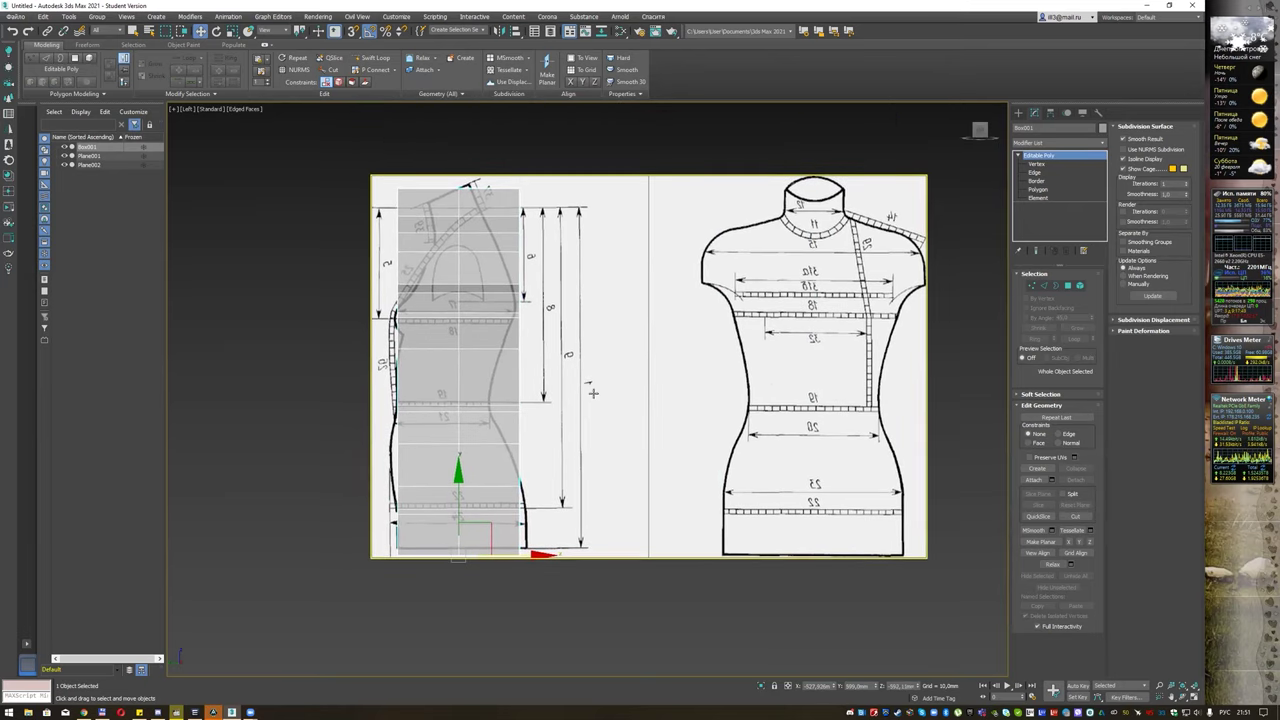
pyautogui.scroll(2, 507, 411)
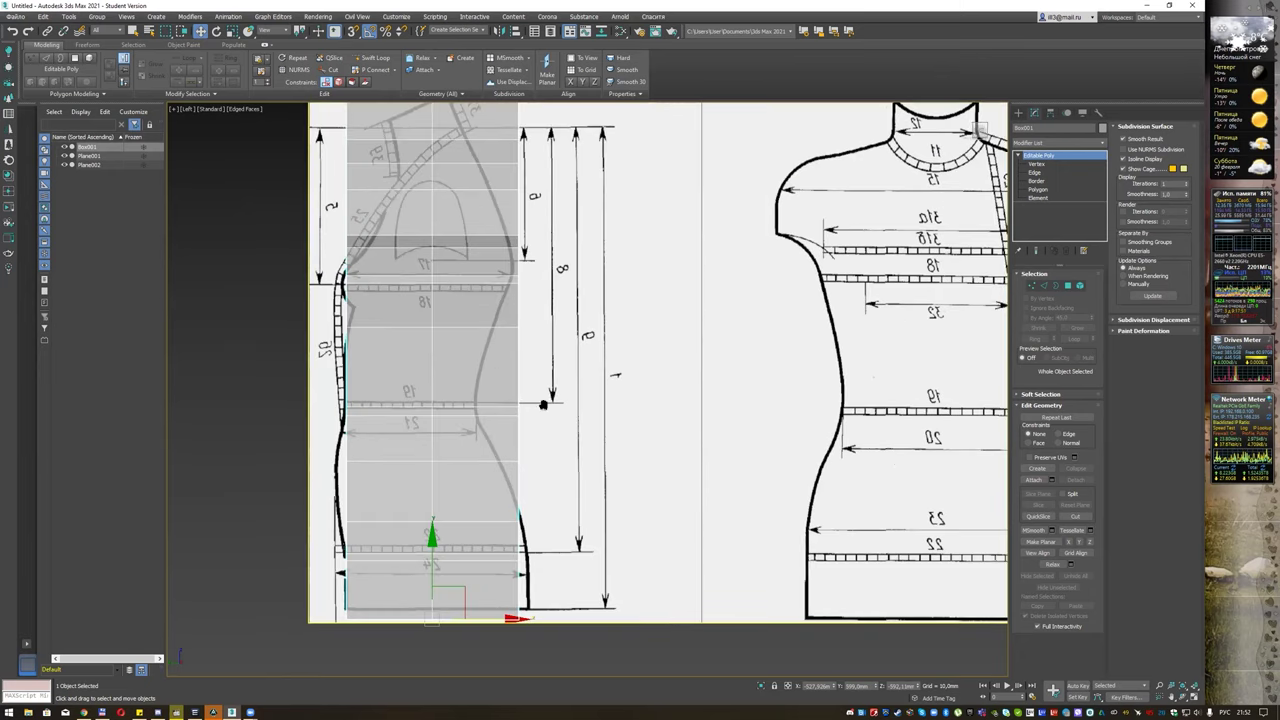
pyautogui.scroll(2, 585, 321)
pyautogui.moveTo(587, 416); pyautogui.dragTo(605, 418, button='middle')
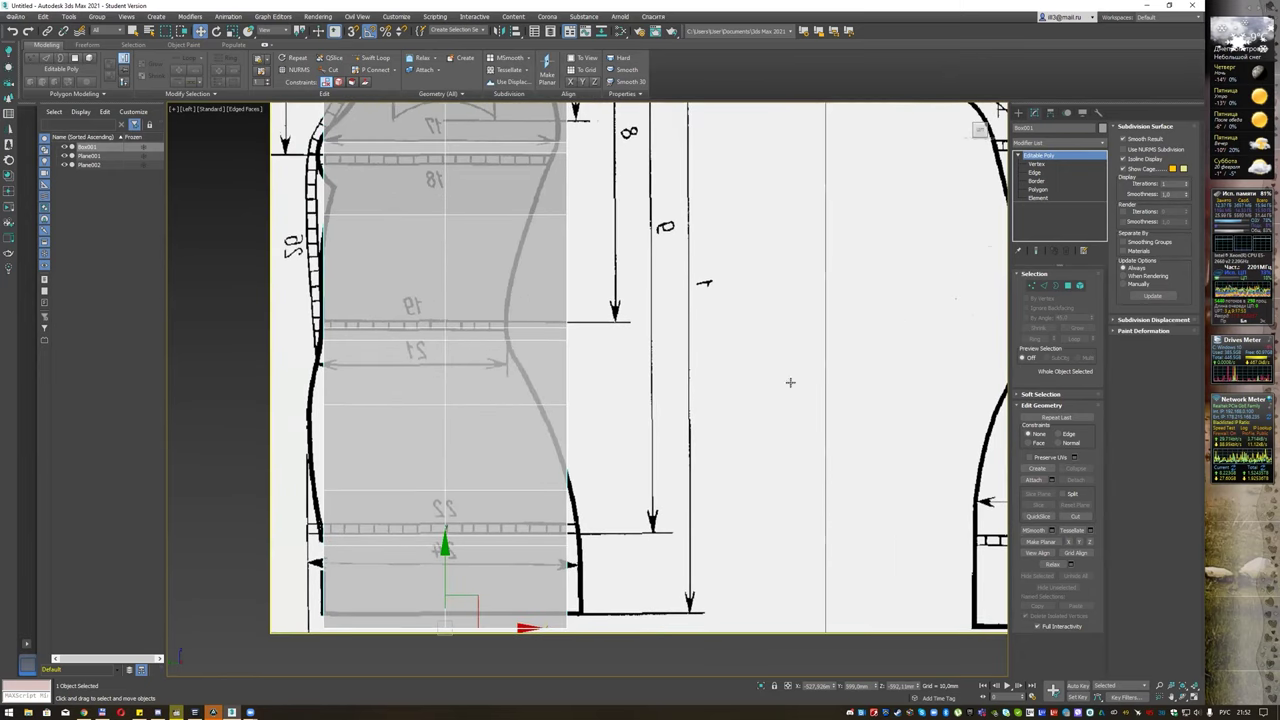
# Step: In Vertex mode, fit the hip and waist vertex rows to the side outline
pyautogui.click(1052, 165)
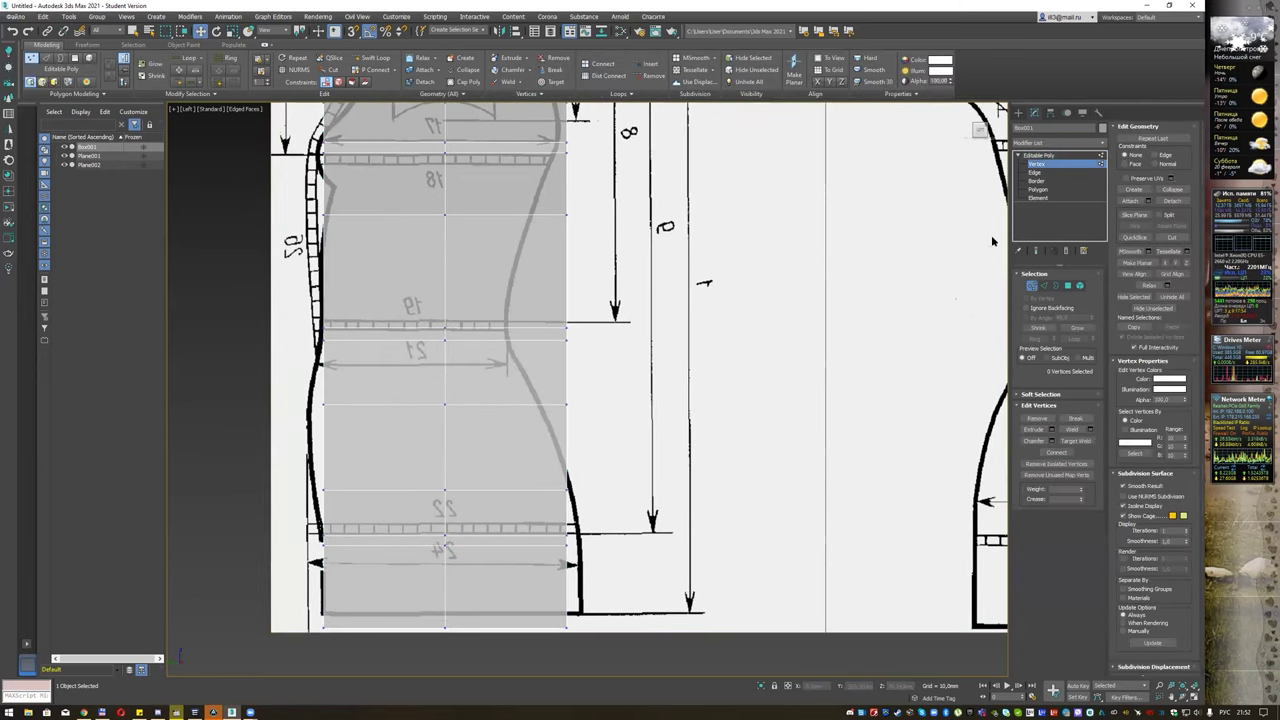
pyautogui.click(566, 540)
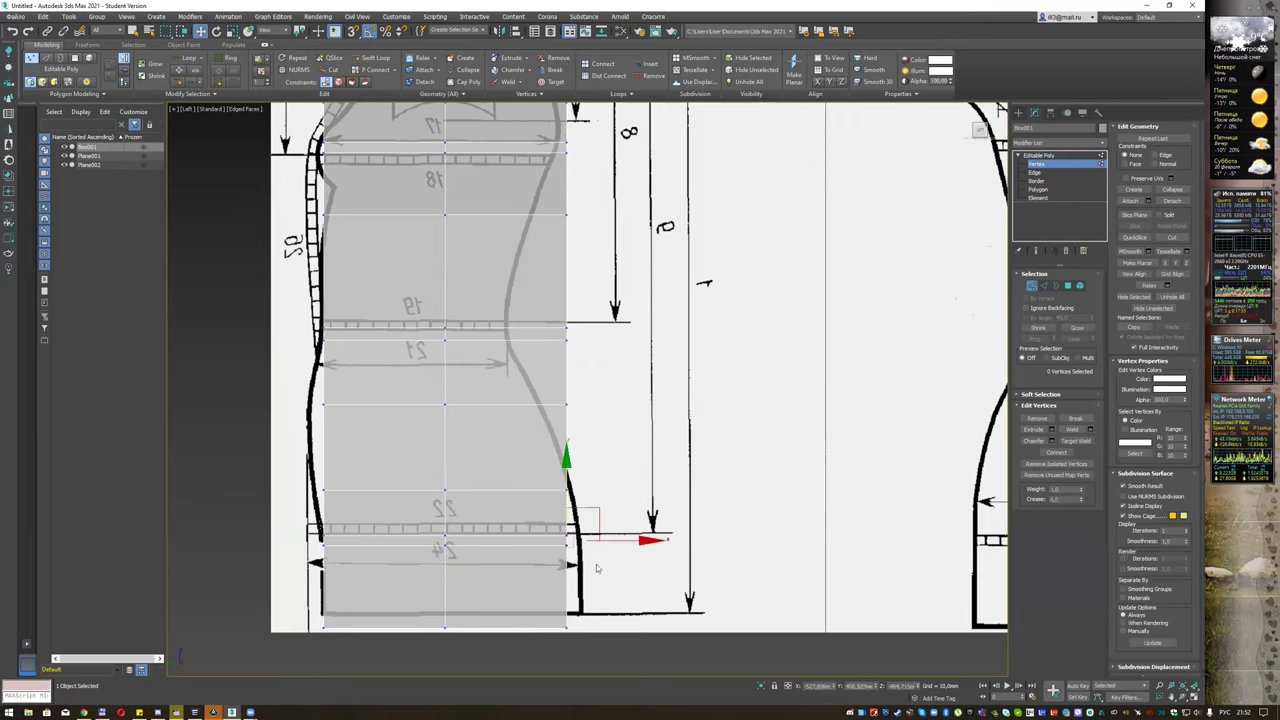
pyautogui.moveTo(610, 541); pyautogui.dragTo(621, 541)
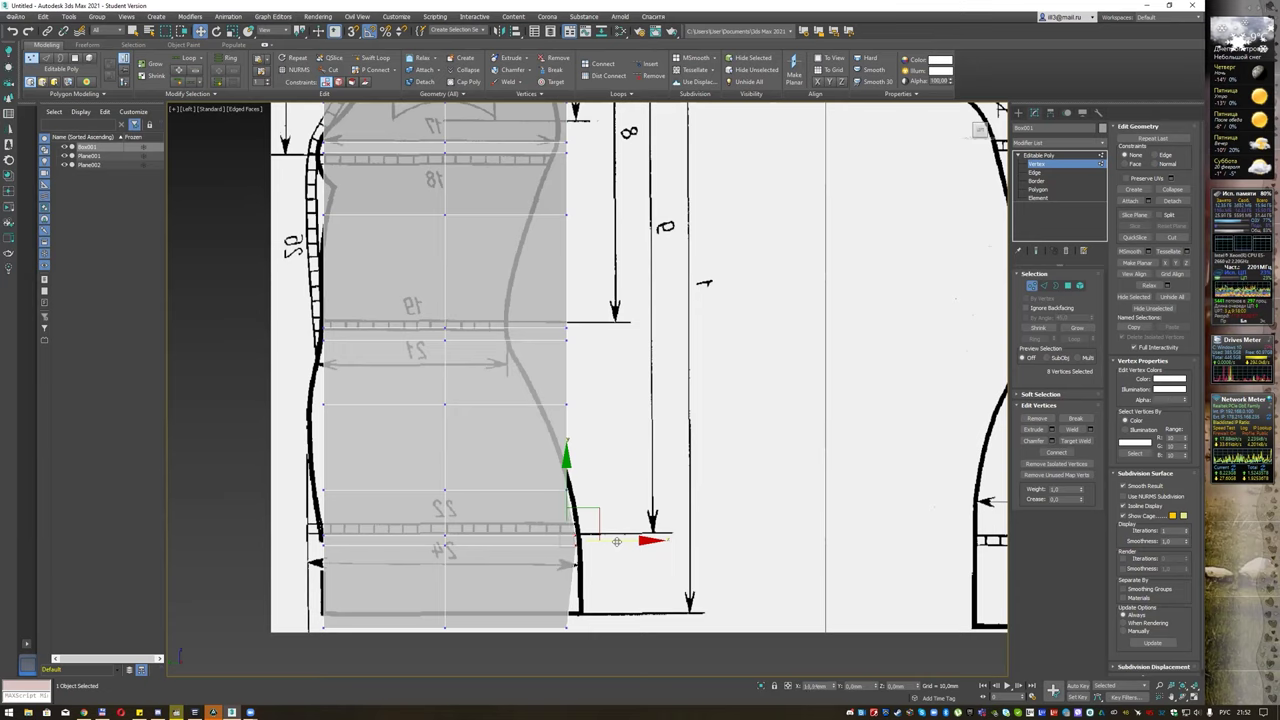
pyautogui.moveTo(598, 590)
pyautogui.mouseDown()
pyautogui.moveTo(547, 642)
pyautogui.moveTo(625, 627)
pyautogui.mouseUp()
pyautogui.click(594, 451)
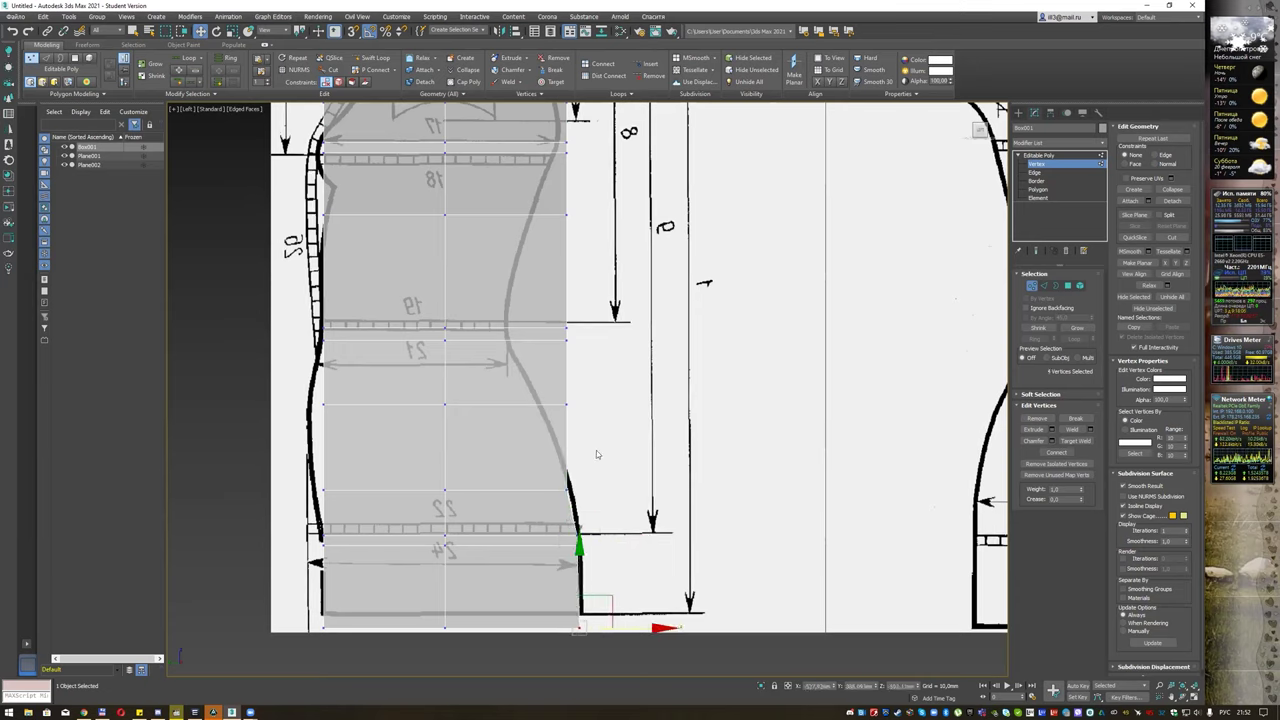
pyautogui.moveTo(586, 386); pyautogui.dragTo(536, 445)
pyautogui.moveTo(623, 404); pyautogui.dragTo(598, 404)
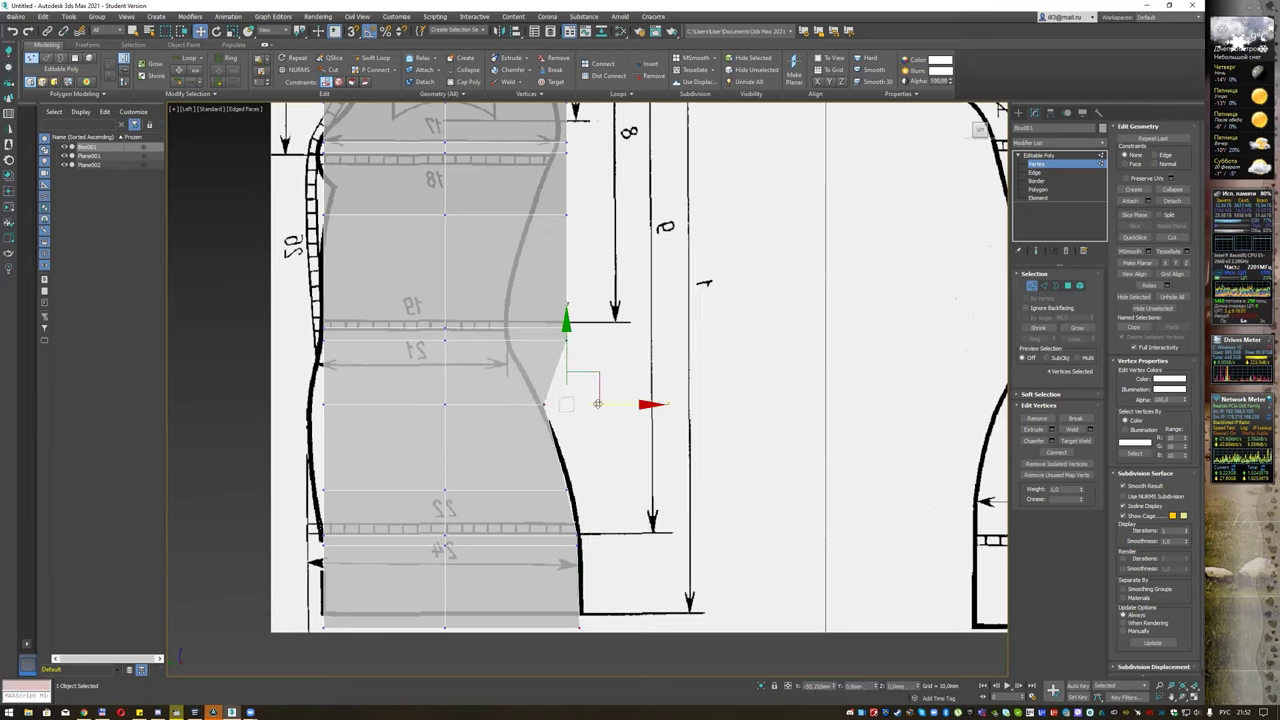
pyautogui.click(566, 333)
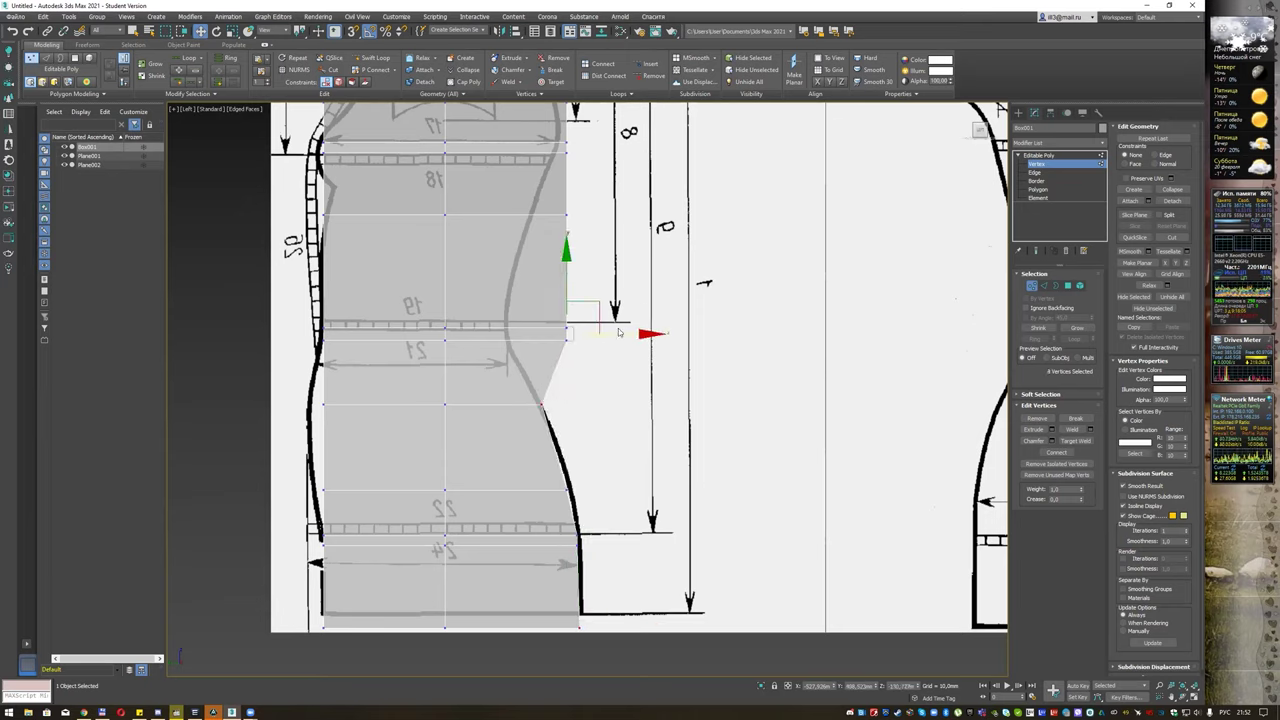
pyautogui.moveTo(595, 328); pyautogui.dragTo(553, 333)
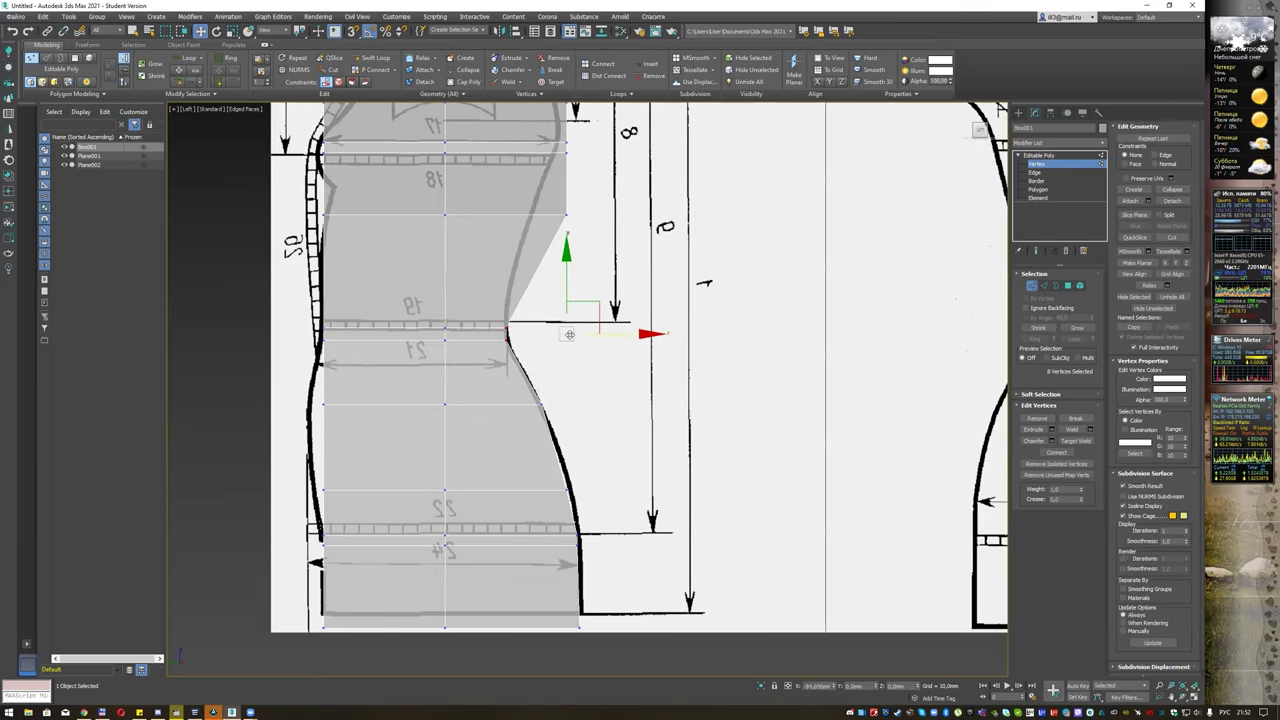
# Step: Pull the under-bust and bust rows onto the outline, then region-select the 8 bust-line vertices
pyautogui.moveTo(613, 267); pyautogui.dragTo(611, 420, button='middle')
pyautogui.click(567, 367)
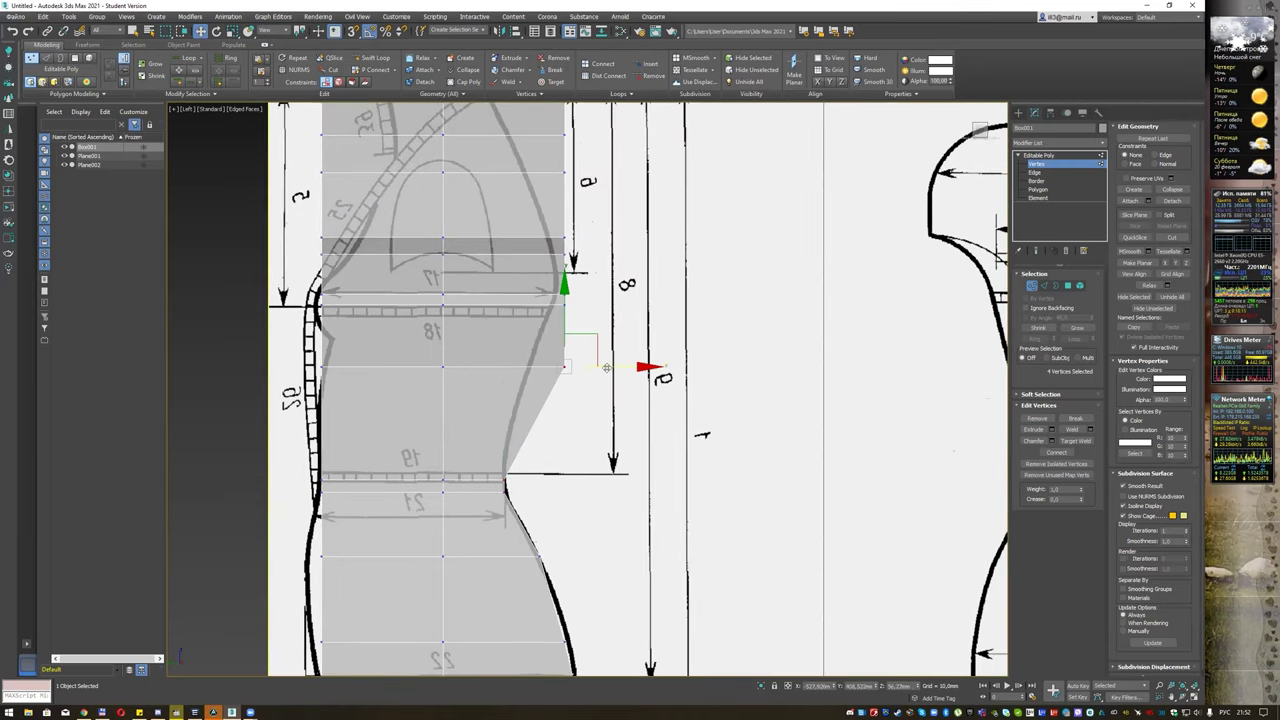
pyautogui.moveTo(578, 367); pyautogui.dragTo(541, 367)
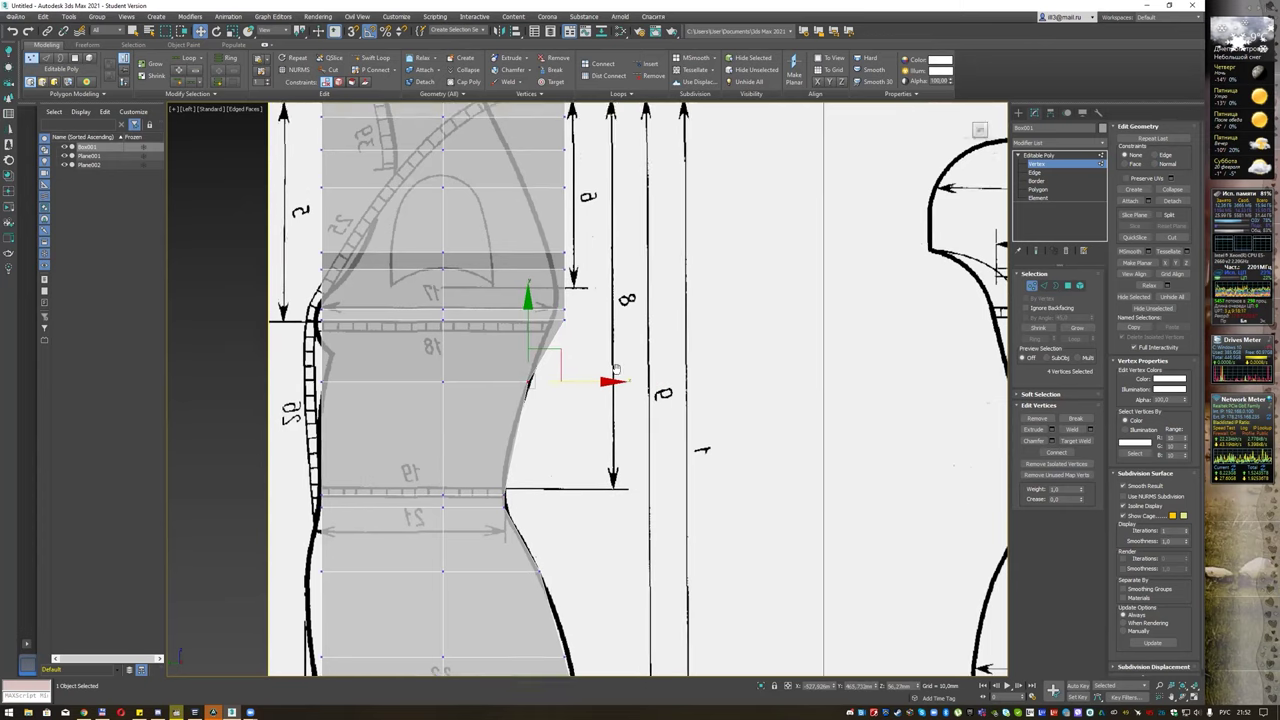
pyautogui.moveTo(596, 310); pyautogui.dragTo(591, 430, button='middle')
pyautogui.click(559, 420)
pyautogui.moveTo(595, 421); pyautogui.dragTo(592, 419)
pyautogui.moveTo(589, 420); pyautogui.dragTo(607, 538, button='middle')
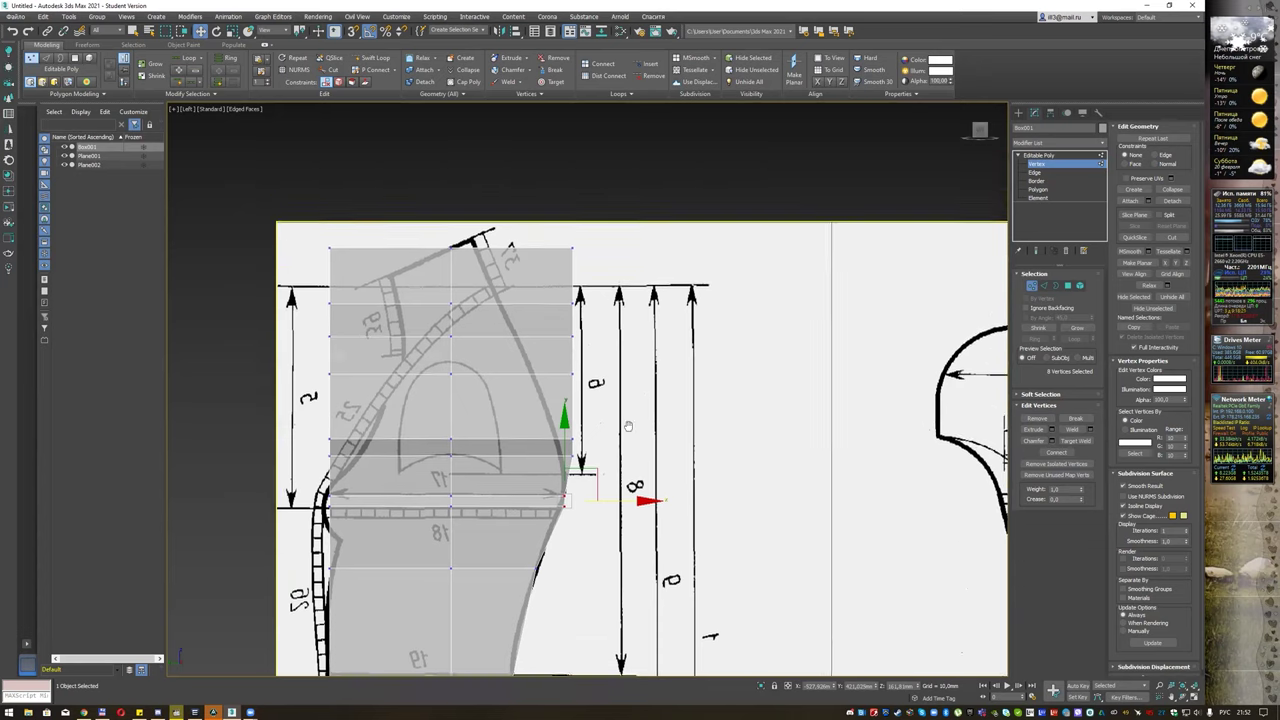
pyautogui.moveTo(610, 311)
pyautogui.mouseDown()
pyautogui.moveTo(600, 481)
pyautogui.moveTo(605, 464)
pyautogui.mouseUp()
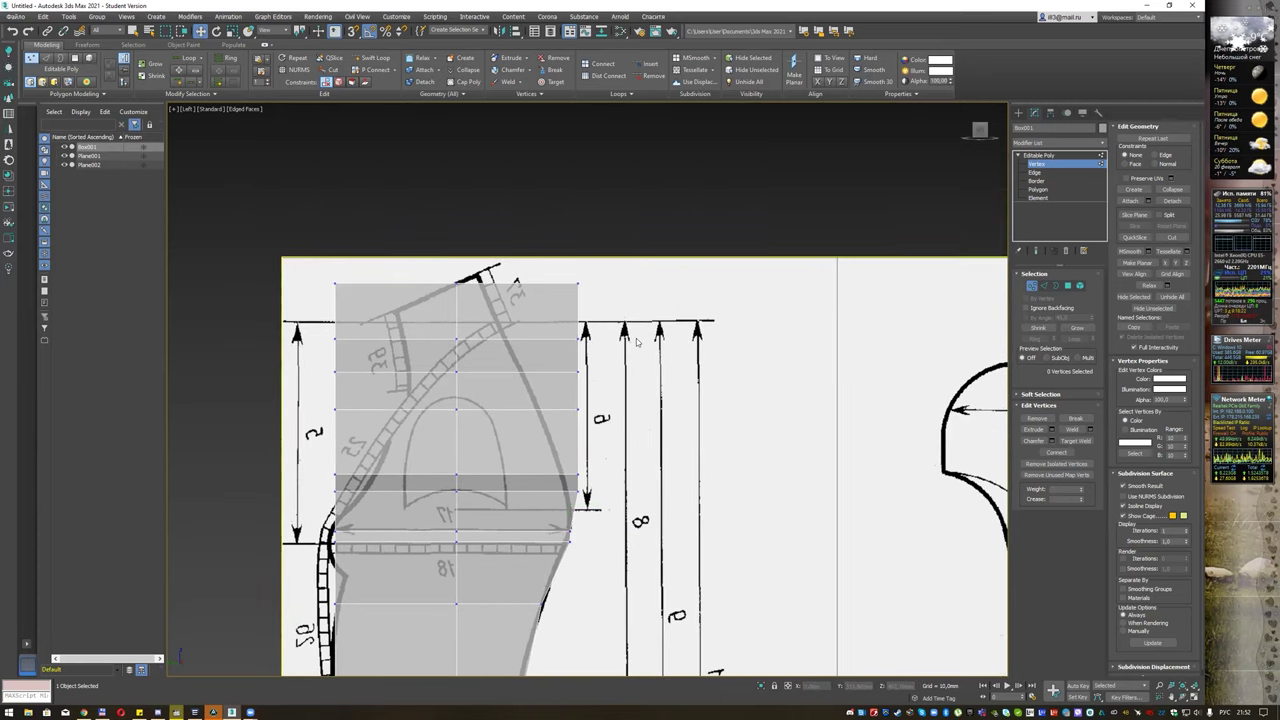
pyautogui.moveTo(569, 505); pyautogui.dragTo(571, 505)
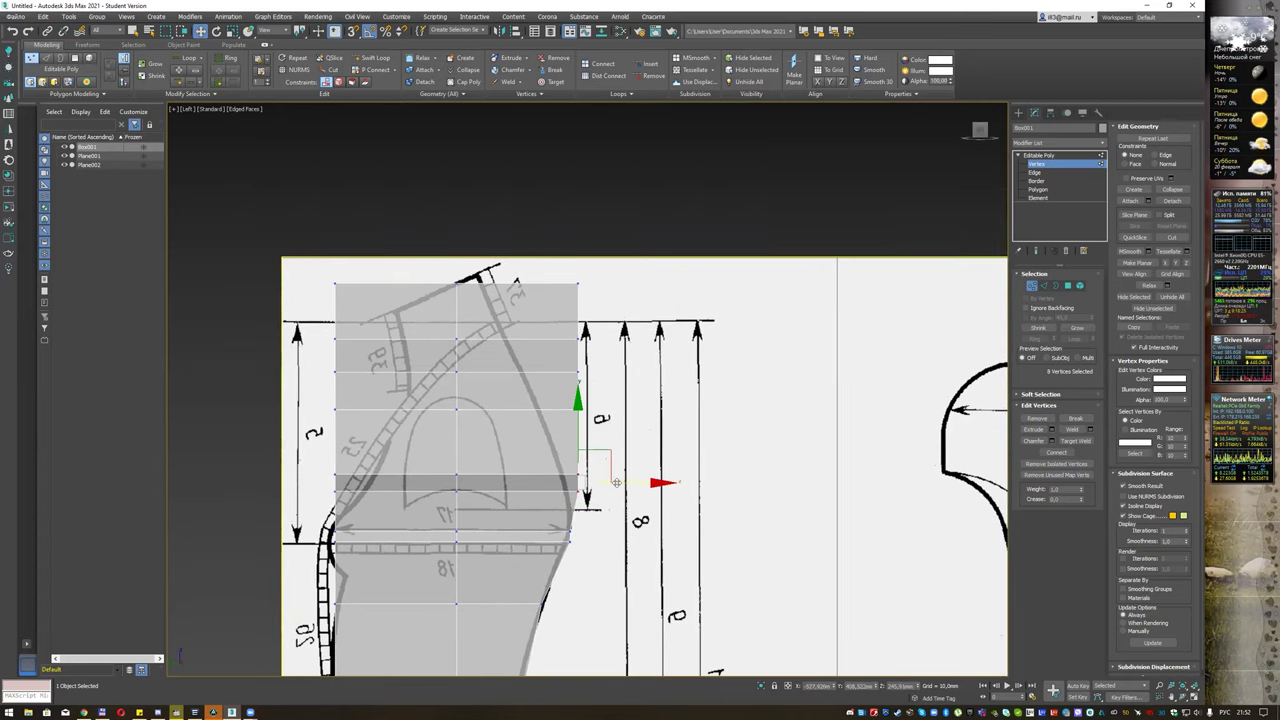
pyautogui.scroll(1, 612, 488)
# Step: Pull the upper right-edge and top-corner vertices inward toward the chest-to-neck outline
pyautogui.scroll(1, 600, 496)
pyautogui.click(584, 416)
pyautogui.moveTo(551, 444)
pyautogui.mouseDown()
pyautogui.moveTo(550, 457)
pyautogui.moveTo(580, 449)
pyautogui.mouseUp()
pyautogui.moveTo(575, 230); pyautogui.dragTo(535, 335)
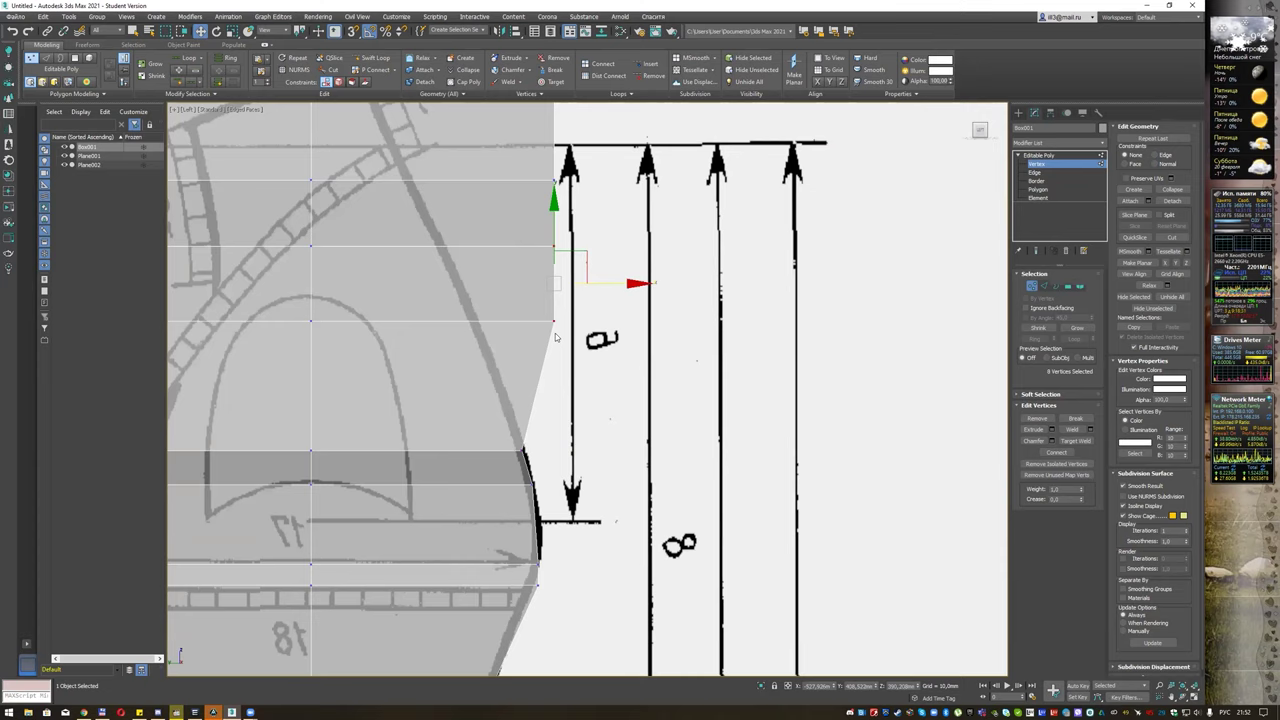
pyautogui.moveTo(600, 283); pyautogui.dragTo(509, 293)
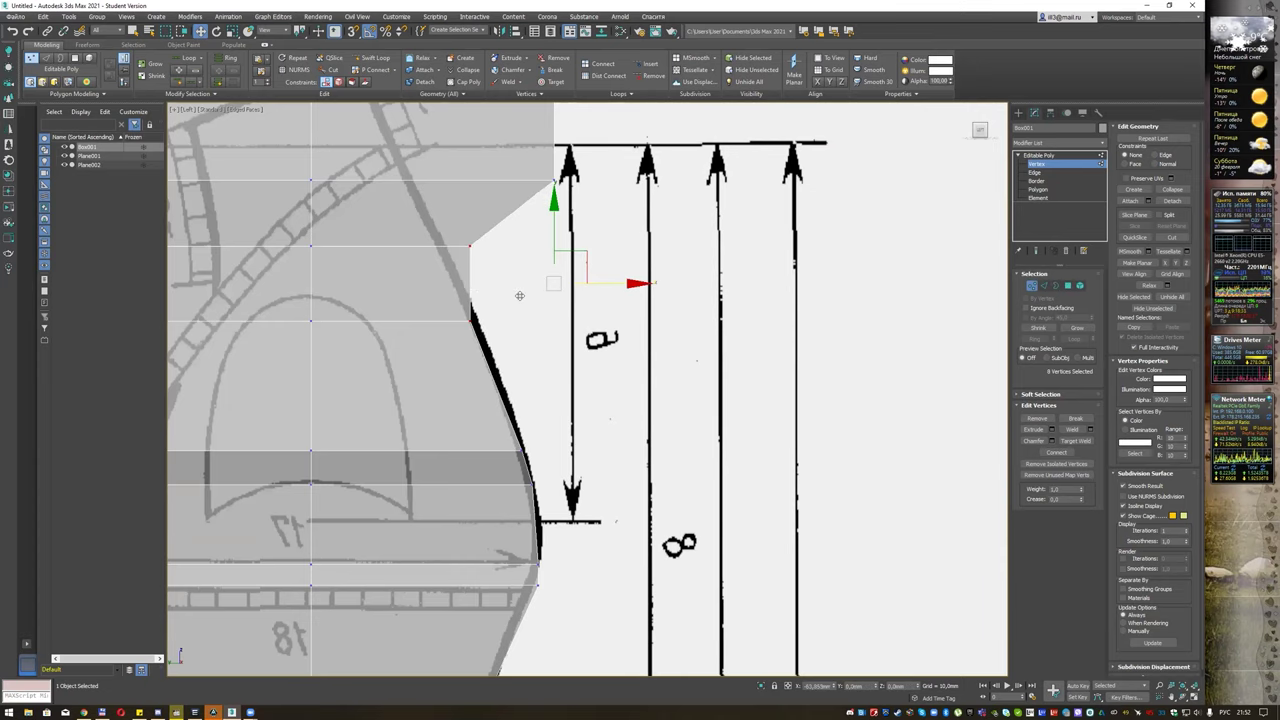
pyautogui.moveTo(586, 130); pyautogui.dragTo(679, 275, button='middle')
pyautogui.moveTo(639, 295); pyautogui.dragTo(606, 354)
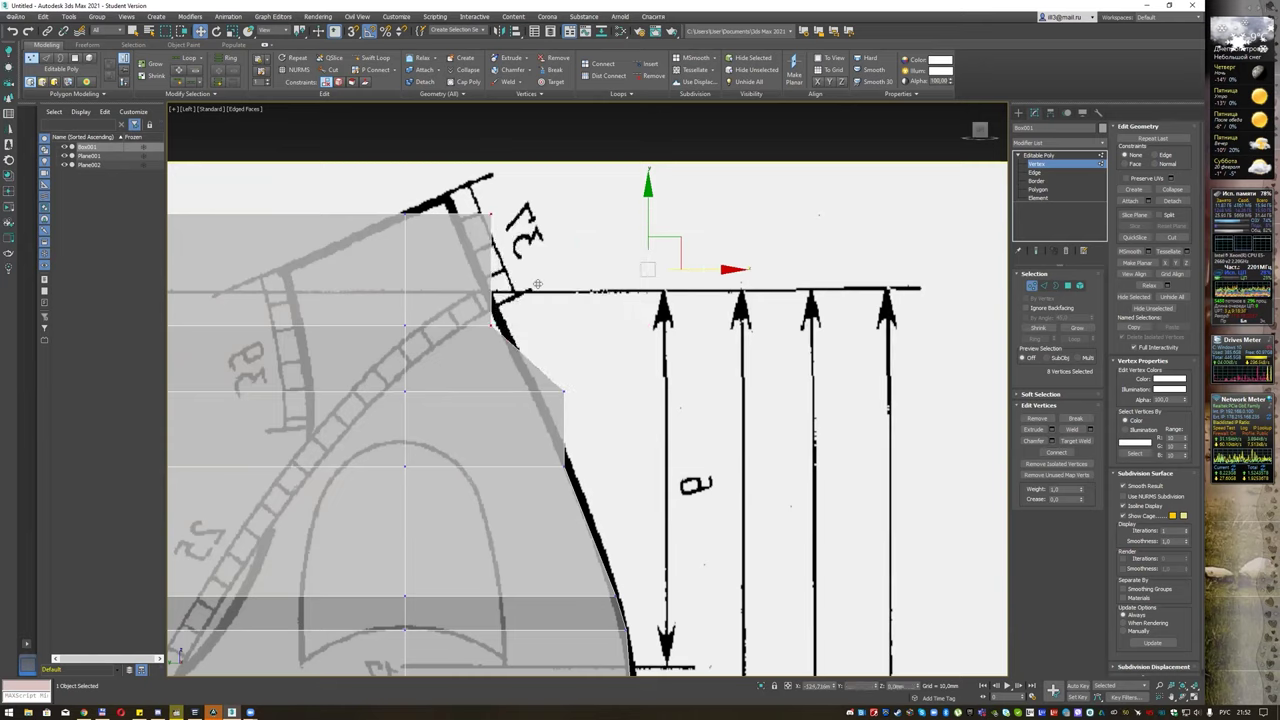
pyautogui.moveTo(698, 269); pyautogui.dragTo(531, 275)
# Step: Adjust the remaining right-edge vertices one by one to smooth the curve along the outline
pyautogui.moveTo(585, 377)
pyautogui.mouseDown()
pyautogui.moveTo(555, 400)
pyautogui.moveTo(564, 392)
pyautogui.mouseUp()
pyautogui.click(481, 325)
pyautogui.moveTo(528, 325); pyautogui.dragTo(545, 251)
pyautogui.click(485, 214)
pyautogui.moveTo(519, 216); pyautogui.dragTo(519, 217)
pyautogui.scroll(-3, 554, 319)
pyautogui.moveTo(536, 669)
pyautogui.mouseDown(button='middle')
pyautogui.moveTo(689, 478)
pyautogui.moveTo(612, 462)
pyautogui.mouseUp(button='middle')
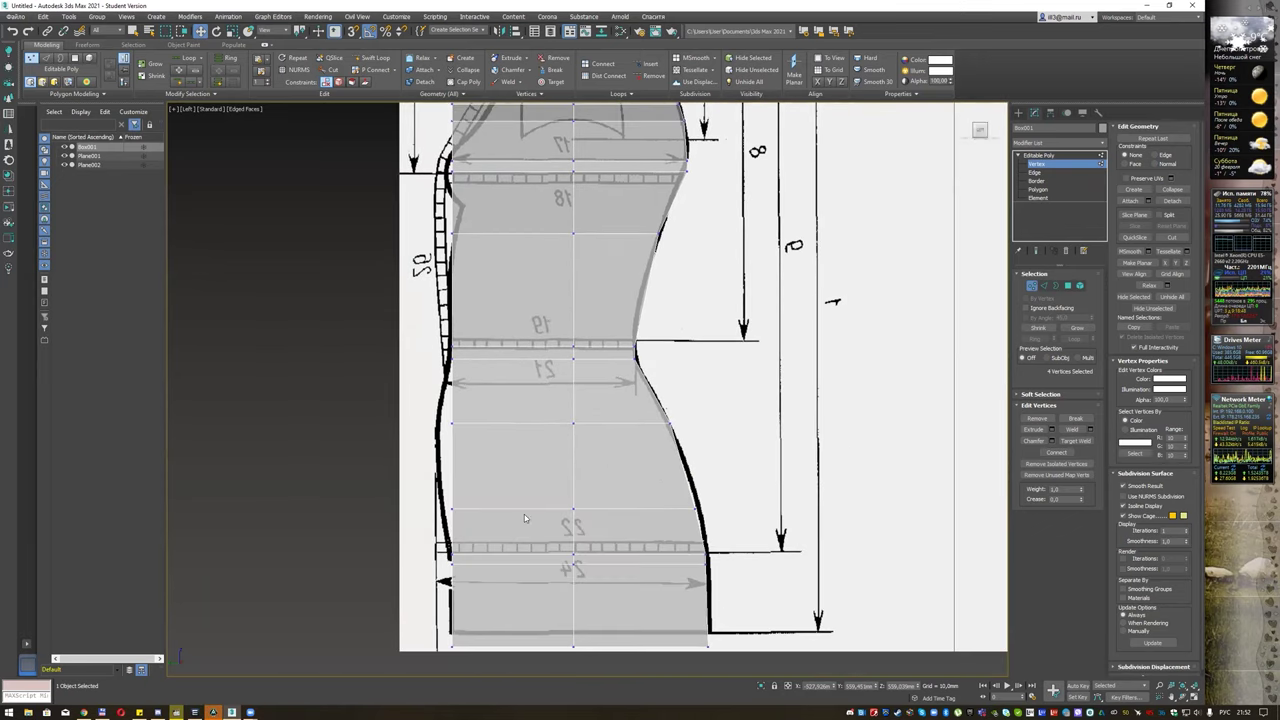
# Step: Push the left-edge vertex beside the 22 mark out onto the drawing's outline
pyautogui.scroll(2, 514, 445)
pyautogui.scroll(2, 472, 471)
pyautogui.scroll(2, 471, 472)
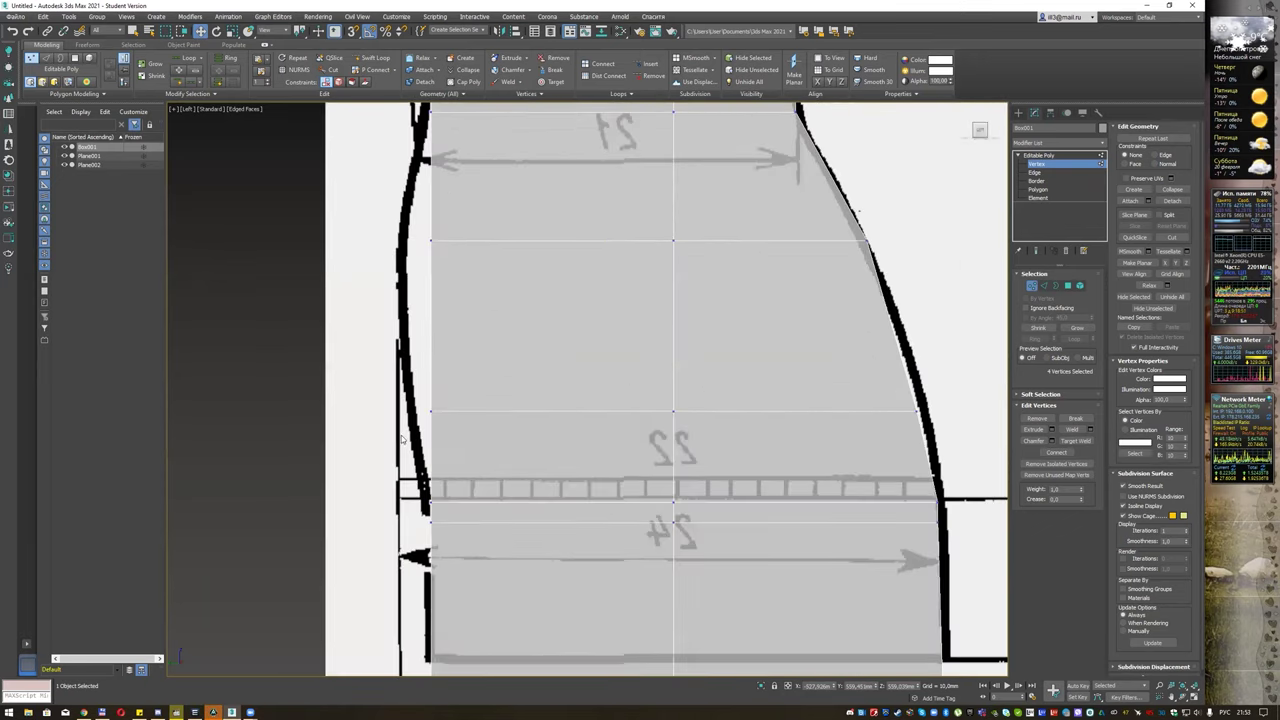
pyautogui.click(430, 411)
pyautogui.moveTo(505, 411); pyautogui.dragTo(483, 410)
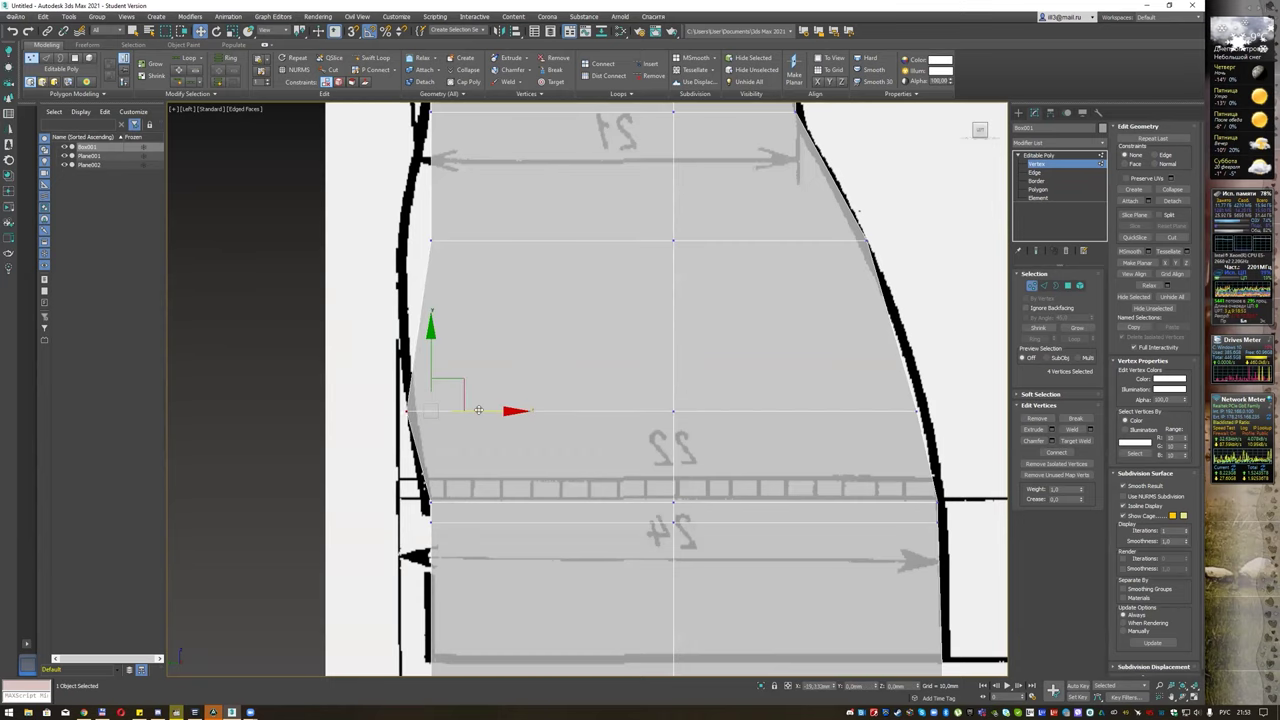
pyautogui.moveTo(486, 403); pyautogui.dragTo(496, 488, button='middle')
# Step: Move the upper waist's left-edge vertices onto the outline, then enable Swift Loop near the 18 mark
pyautogui.moveTo(386, 312)
pyautogui.mouseDown()
pyautogui.moveTo(511, 366)
pyautogui.moveTo(483, 326)
pyautogui.mouseUp()
pyautogui.moveTo(557, 281); pyautogui.dragTo(549, 396, button='middle')
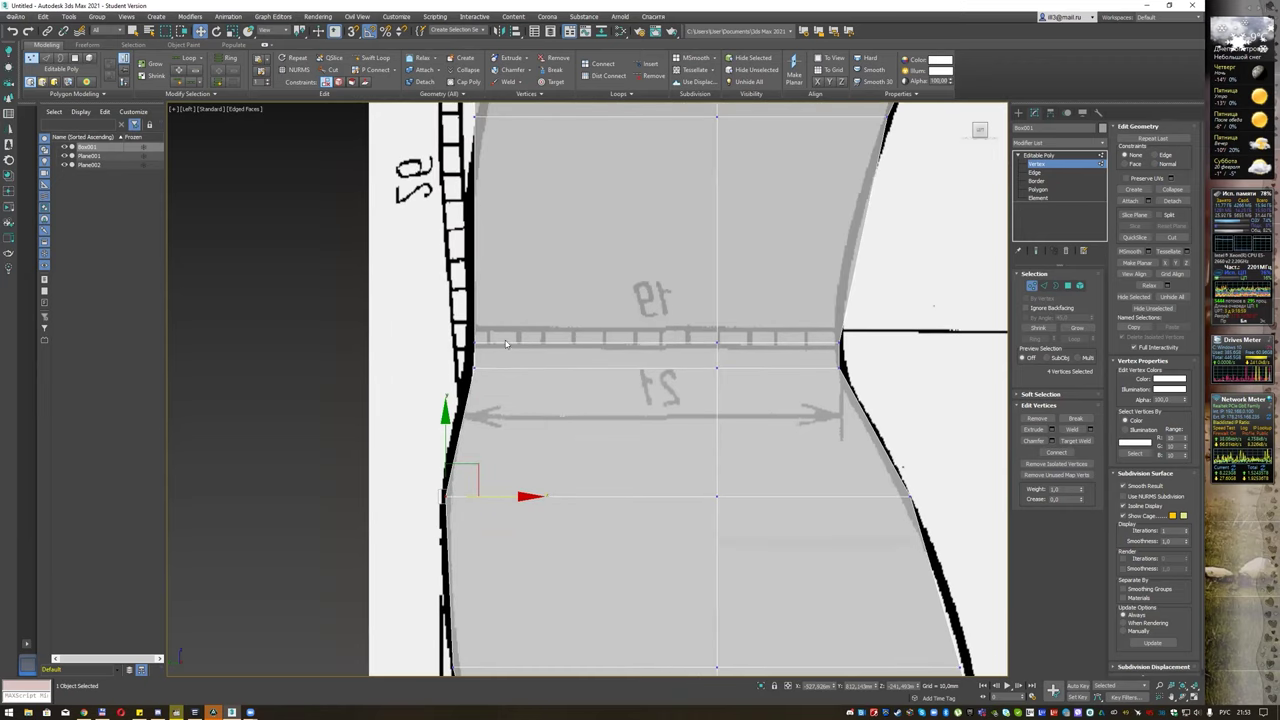
pyautogui.moveTo(545, 298); pyautogui.dragTo(557, 457, button='middle')
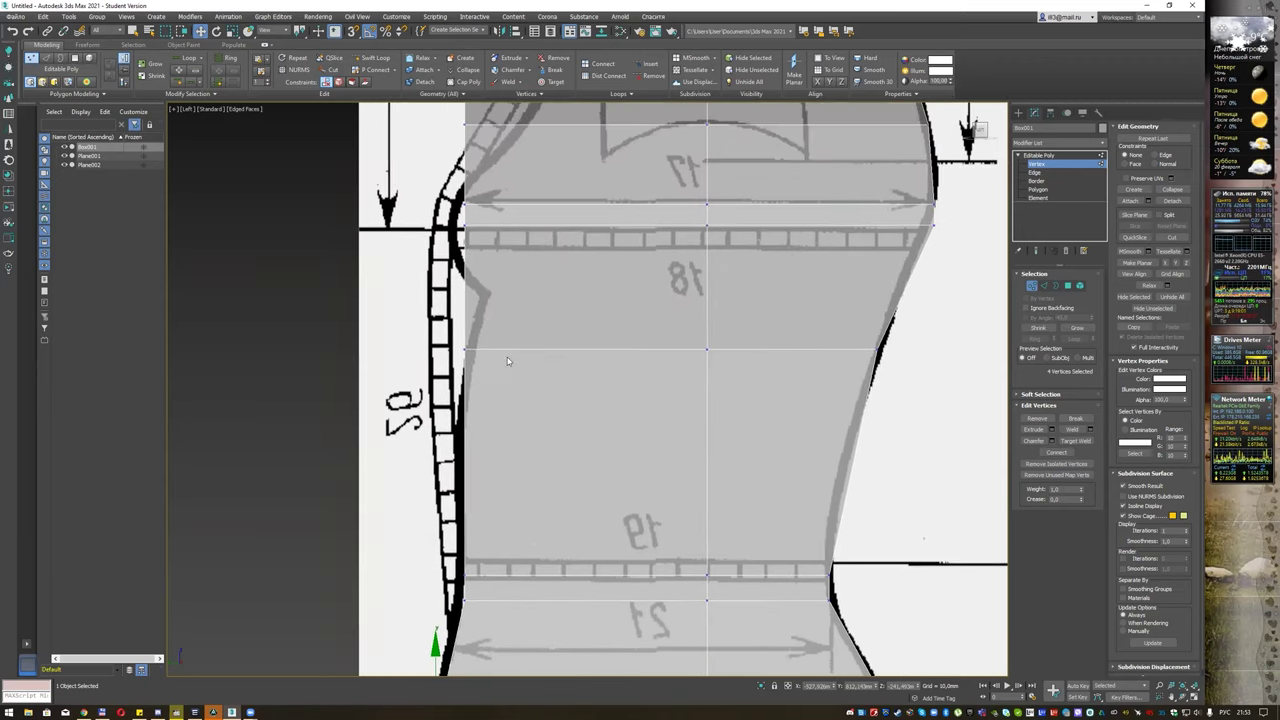
pyautogui.moveTo(453, 325); pyautogui.dragTo(497, 368)
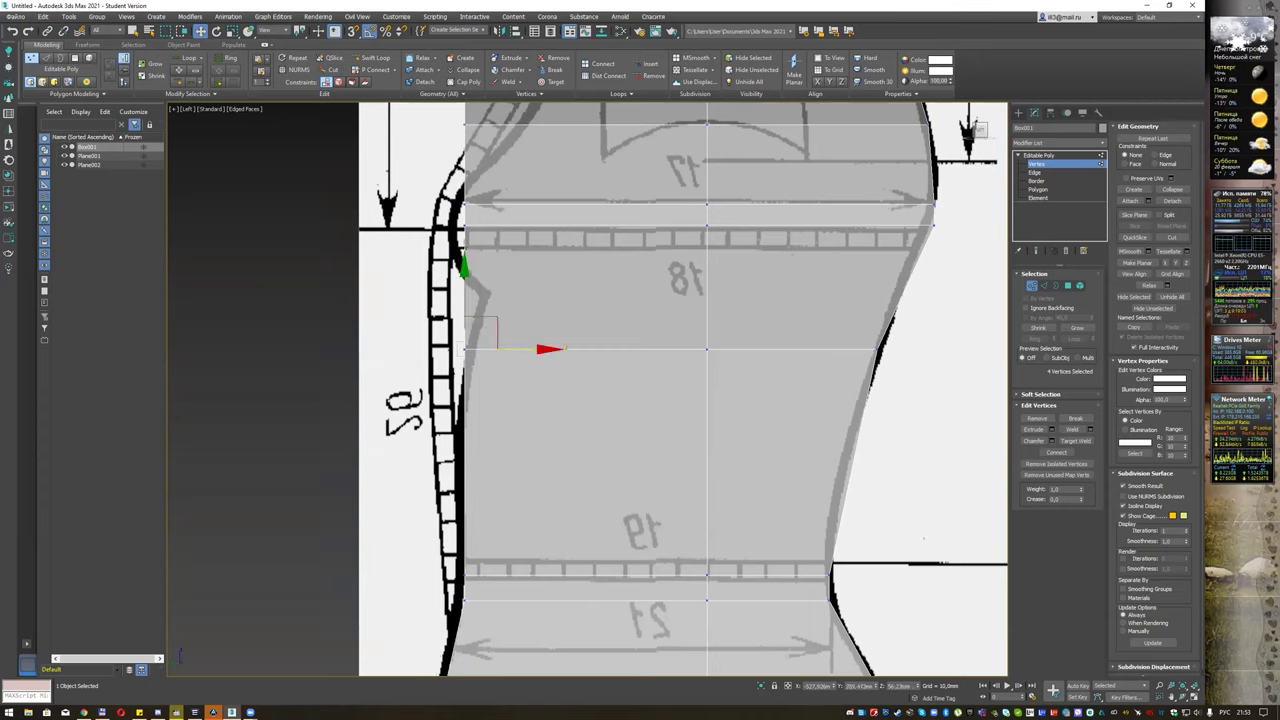
pyautogui.click(599, 421)
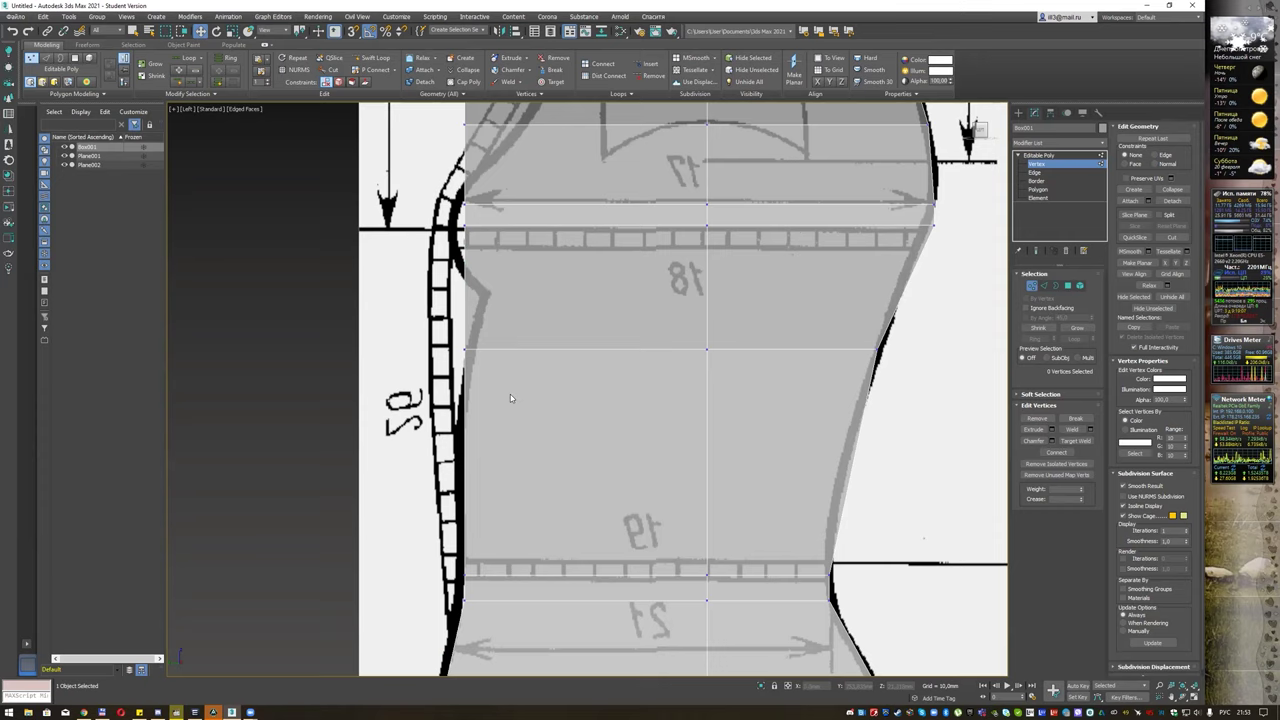
pyautogui.moveTo(596, 419); pyautogui.dragTo(543, 400, button='middle')
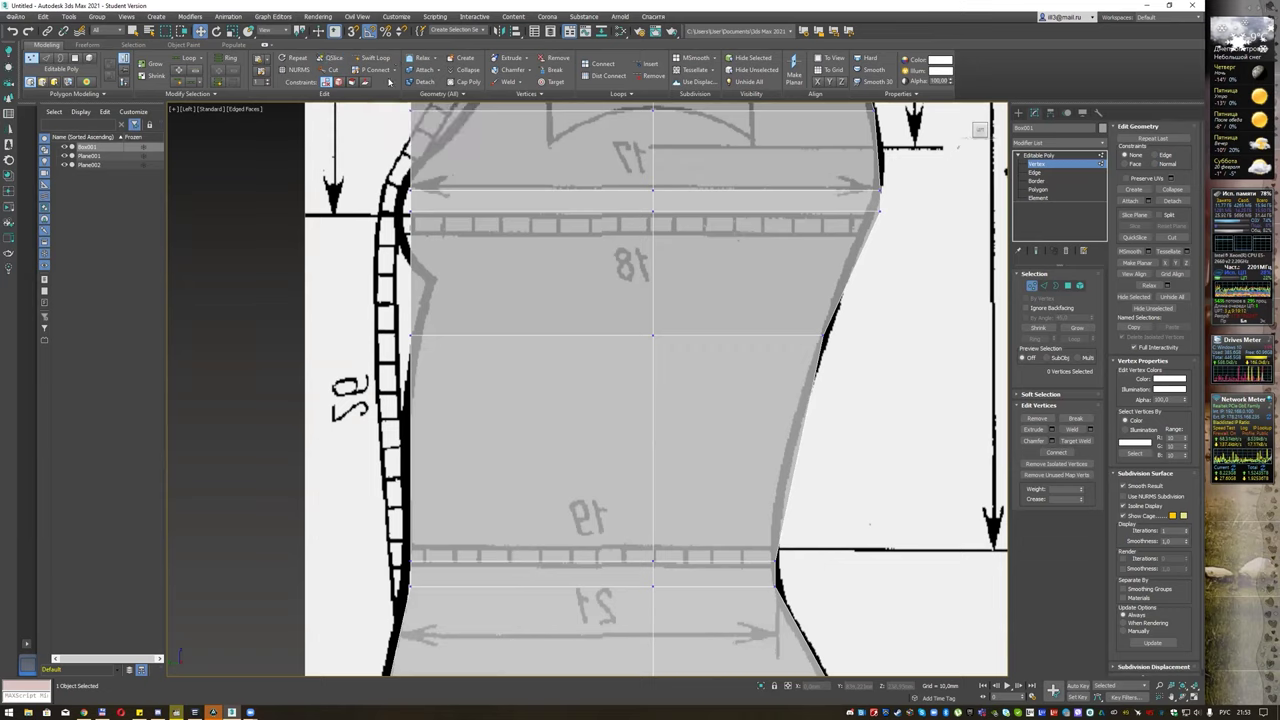
pyautogui.click(381, 62)
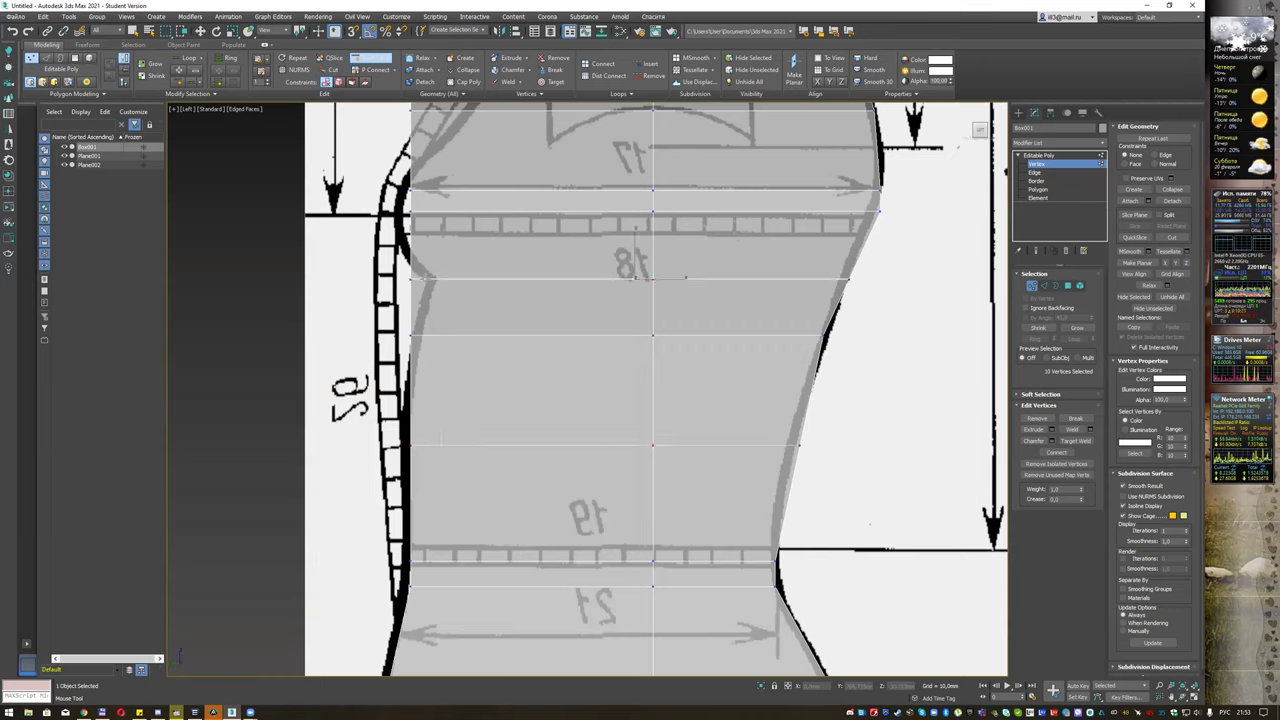
# Step: Finish the loops and fit the new loop's left and right ends to the outline
pyautogui.click(634, 277)
pyautogui.press('w')
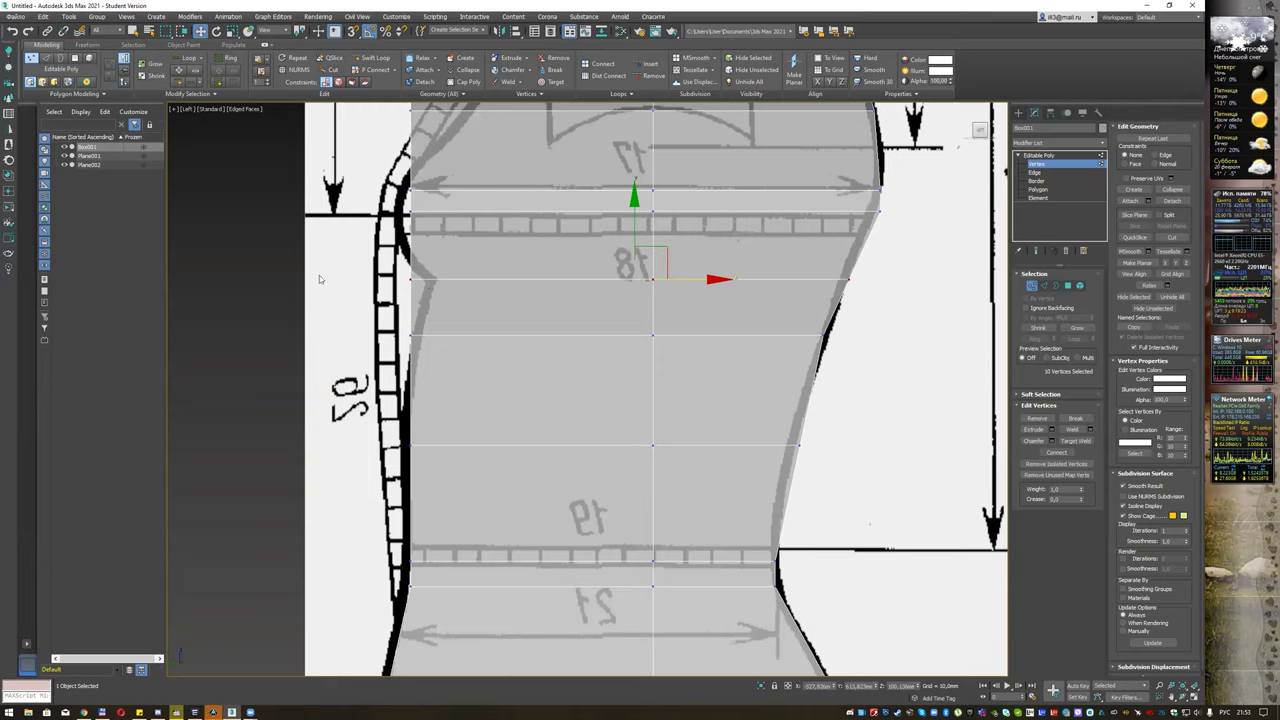
pyautogui.click(410, 446)
pyautogui.moveTo(474, 445); pyautogui.dragTo(466, 445)
pyautogui.moveTo(780, 463); pyautogui.dragTo(791, 444)
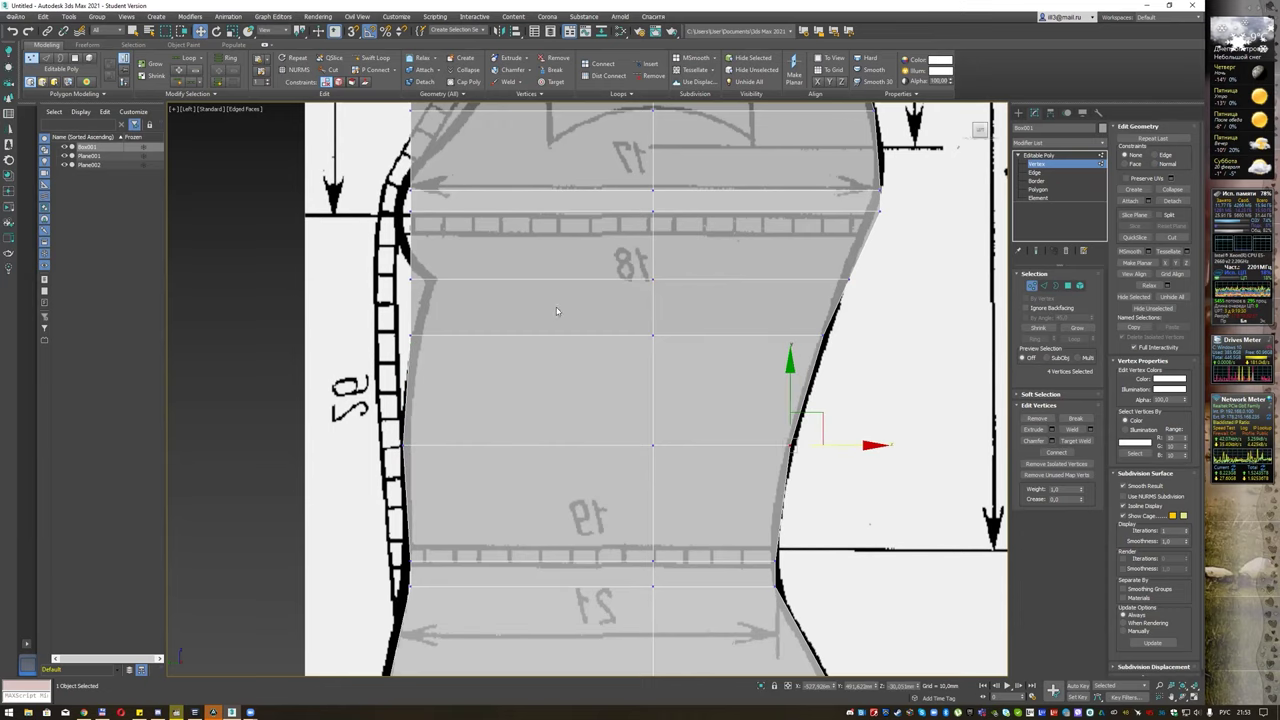
# Step: Raise the left-edge vertex near 19 and pull the 18-seam vertex into the outline's notch
pyautogui.moveTo(556, 311); pyautogui.dragTo(551, 373, button='middle')
pyautogui.moveTo(416, 420)
pyautogui.mouseDown()
pyautogui.moveTo(460, 417)
pyautogui.moveTo(461, 382)
pyautogui.moveTo(423, 297)
pyautogui.mouseUp()
pyautogui.moveTo(462, 347); pyautogui.dragTo(507, 347)
pyautogui.moveTo(390, 291); pyautogui.dragTo(422, 278)
pyautogui.click(404, 280)
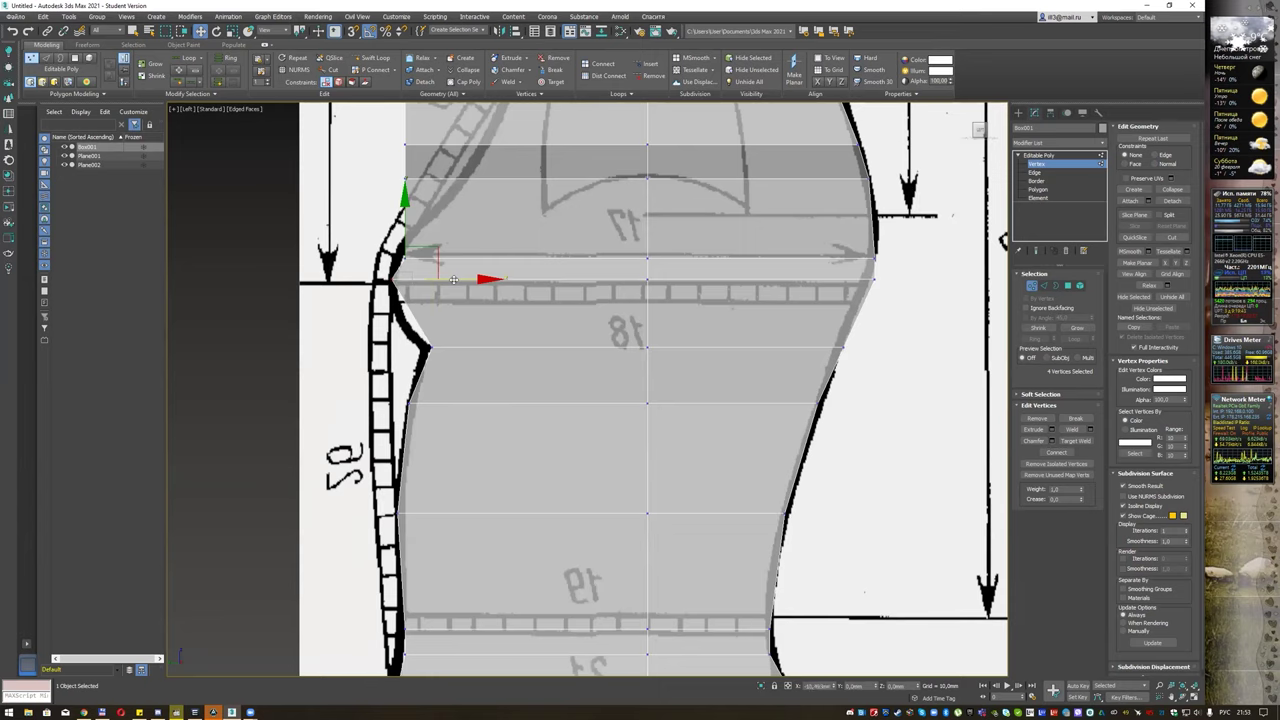
pyautogui.moveTo(452, 280); pyautogui.dragTo(458, 281)
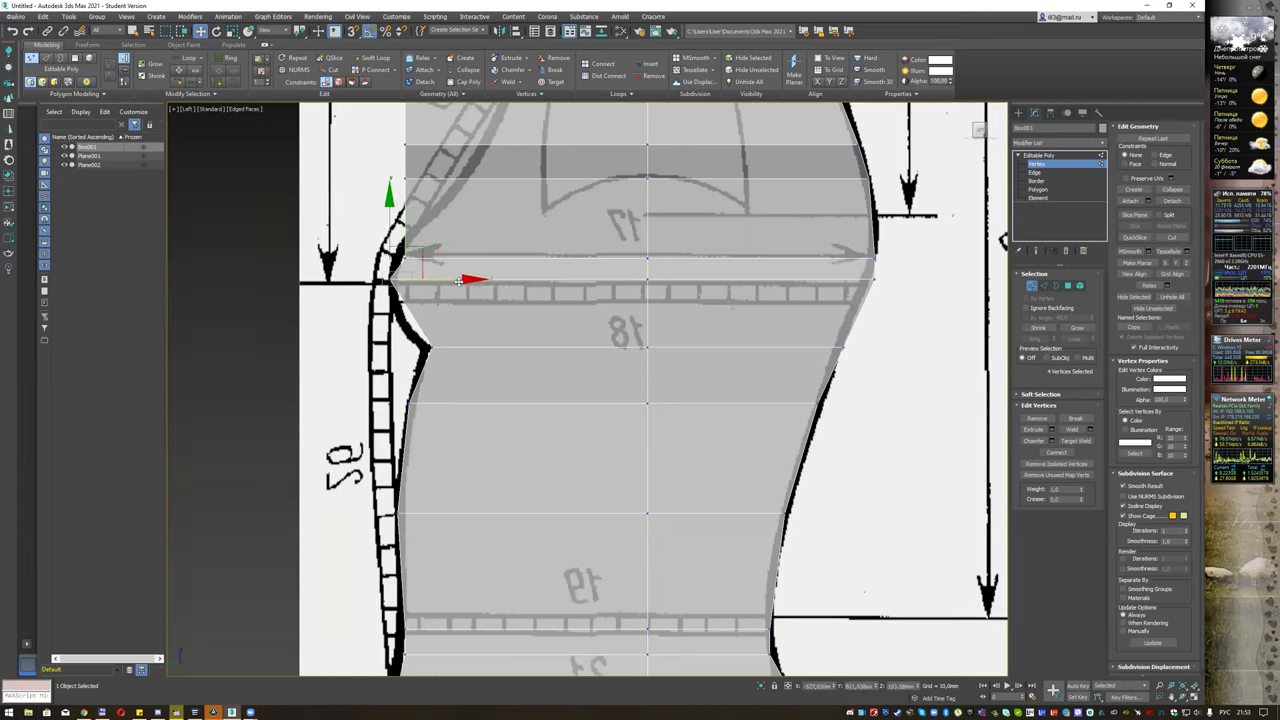
# Step: Lower the edge loop just above the seam onto the 18 seam line
pyautogui.press('2')
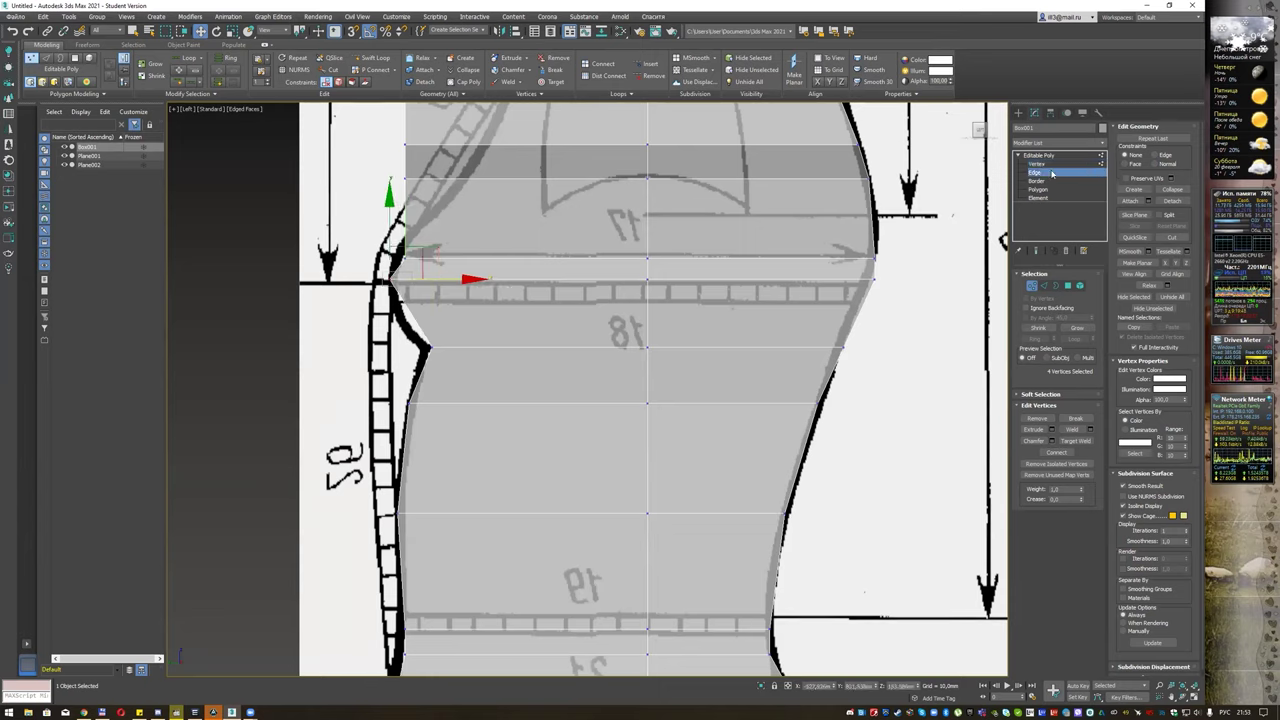
pyautogui.doubleClick(552, 279)
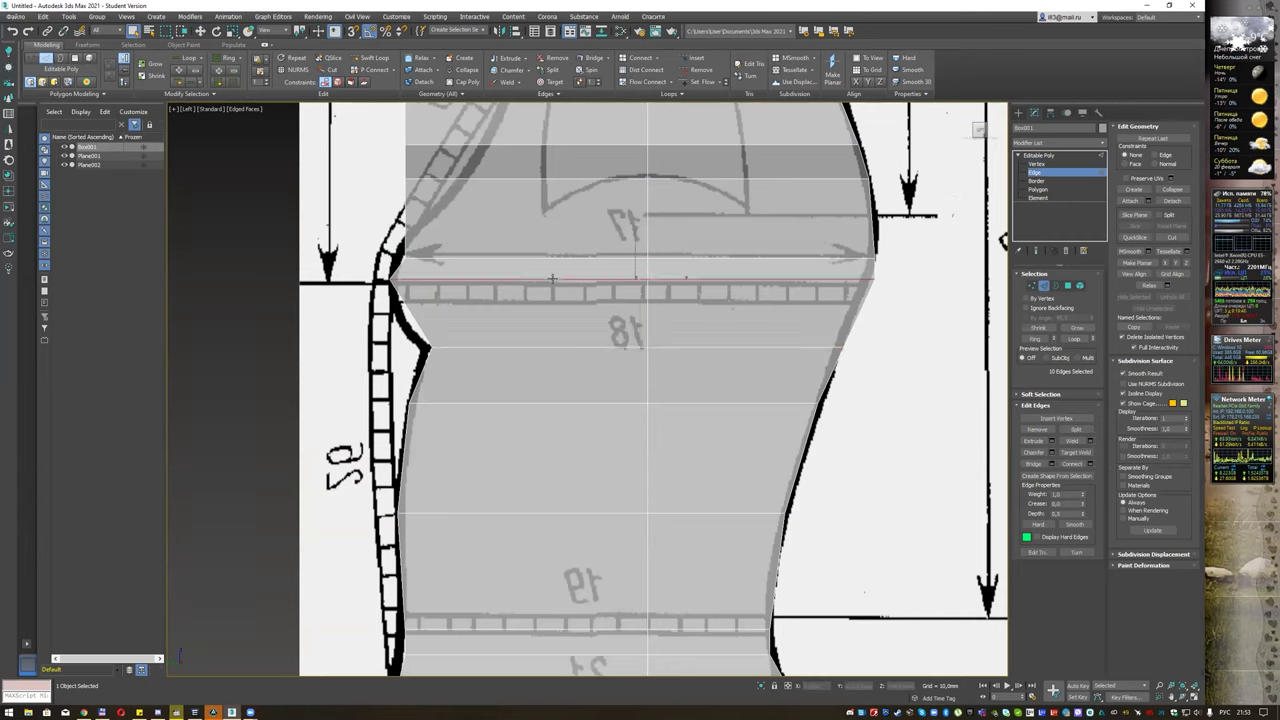
pyautogui.press('w')
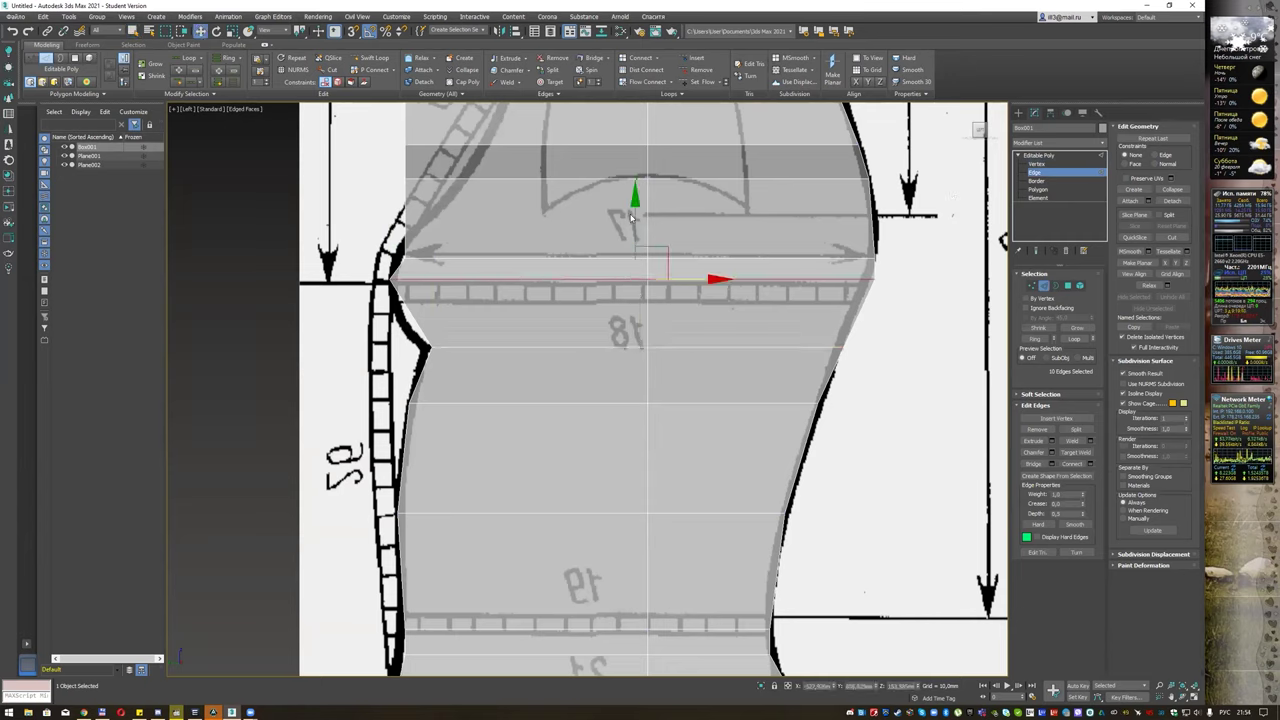
pyautogui.moveTo(631, 218); pyautogui.dragTo(631, 229)
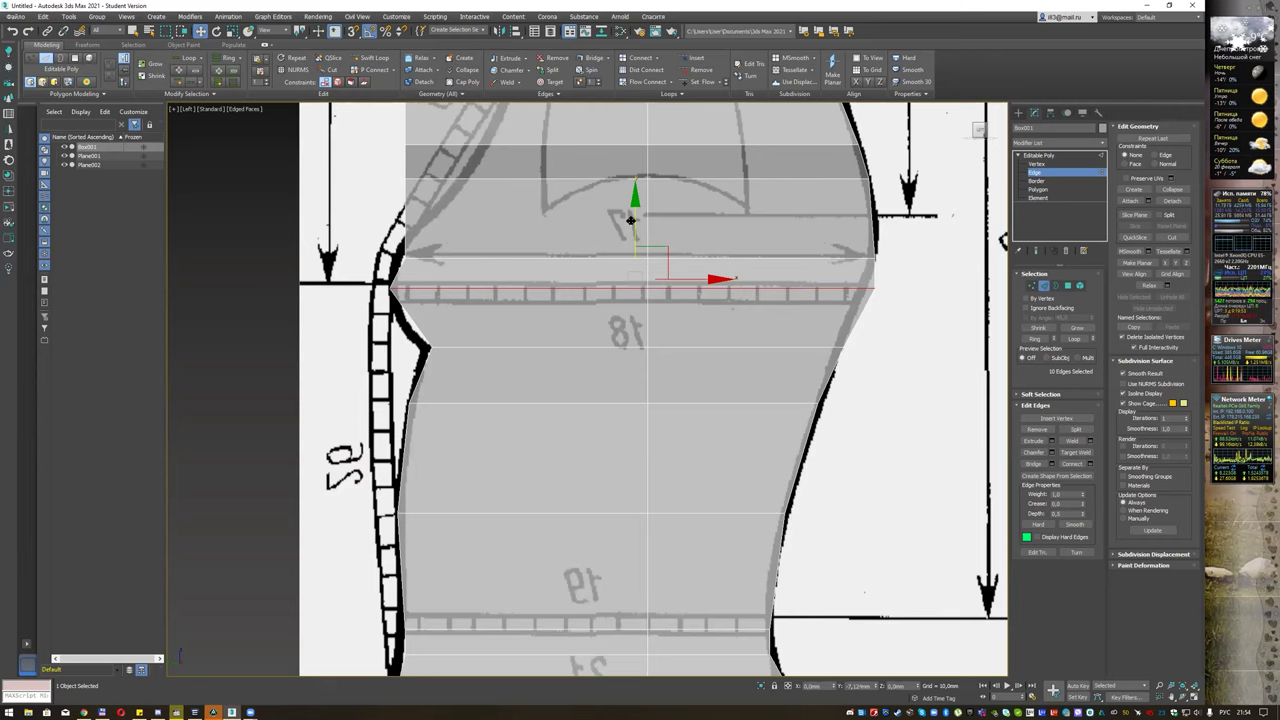
pyautogui.click(1036, 164)
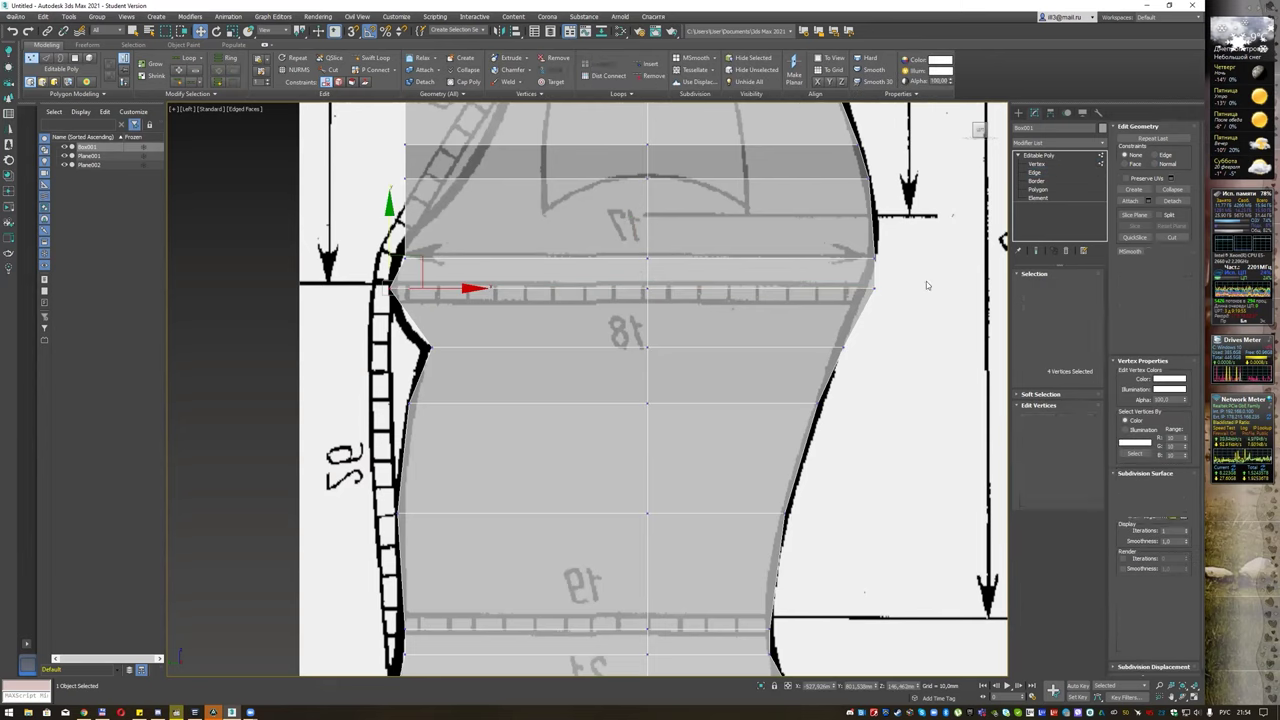
# Step: Select the edge vertex rows above the seam and slant the upper back edge to follow the sketch
pyautogui.moveTo(862, 272)
pyautogui.mouseDown()
pyautogui.moveTo(888, 310)
pyautogui.moveTo(908, 288)
pyautogui.mouseUp()
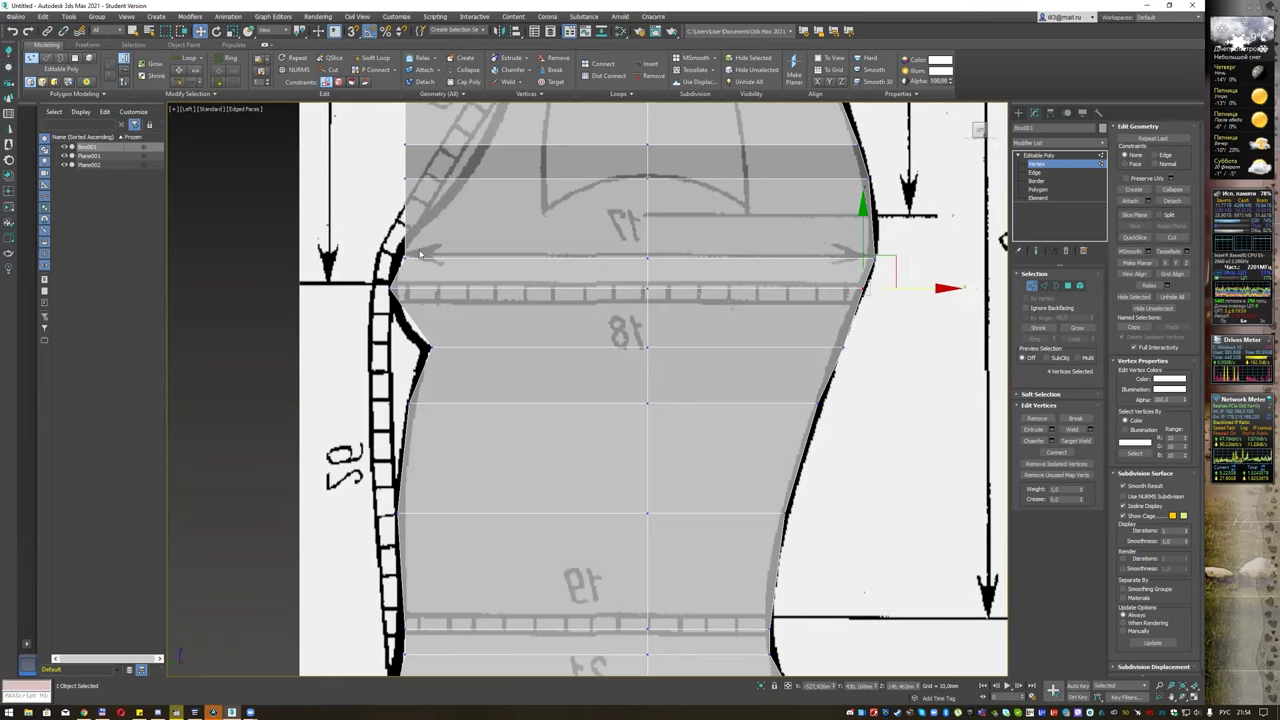
pyautogui.moveTo(380, 245); pyautogui.dragTo(410, 272)
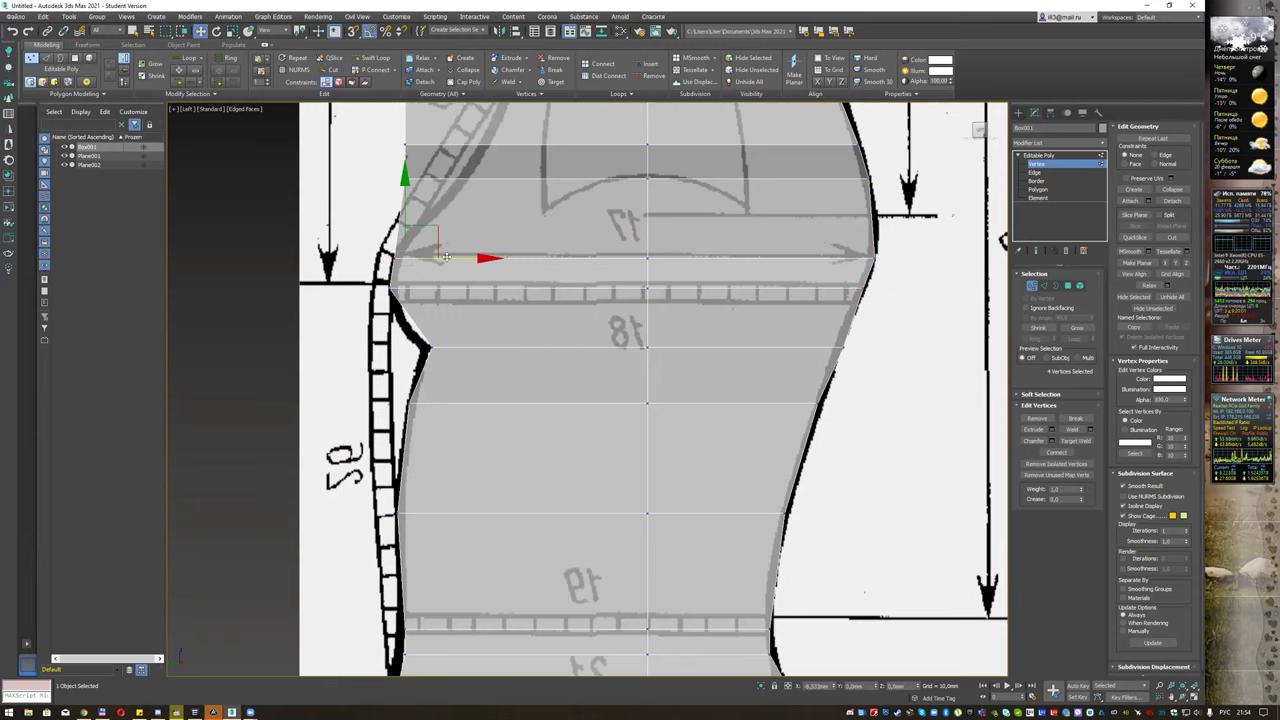
pyautogui.moveTo(480, 203); pyautogui.dragTo(480, 263, button='middle')
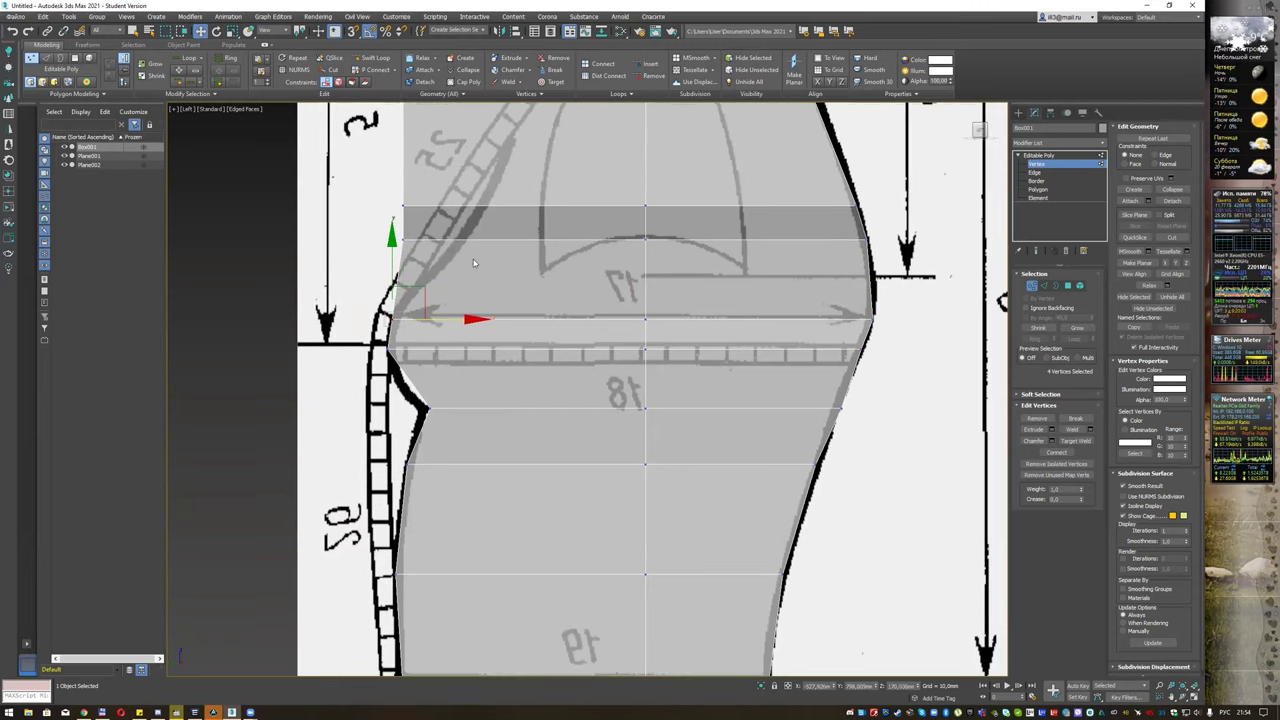
pyautogui.moveTo(392, 234); pyautogui.dragTo(457, 266)
pyautogui.hotkey('ctrl', 'z')
pyautogui.moveTo(384, 224)
pyautogui.mouseDown()
pyautogui.moveTo(448, 257)
pyautogui.moveTo(517, 243)
pyautogui.mouseUp()
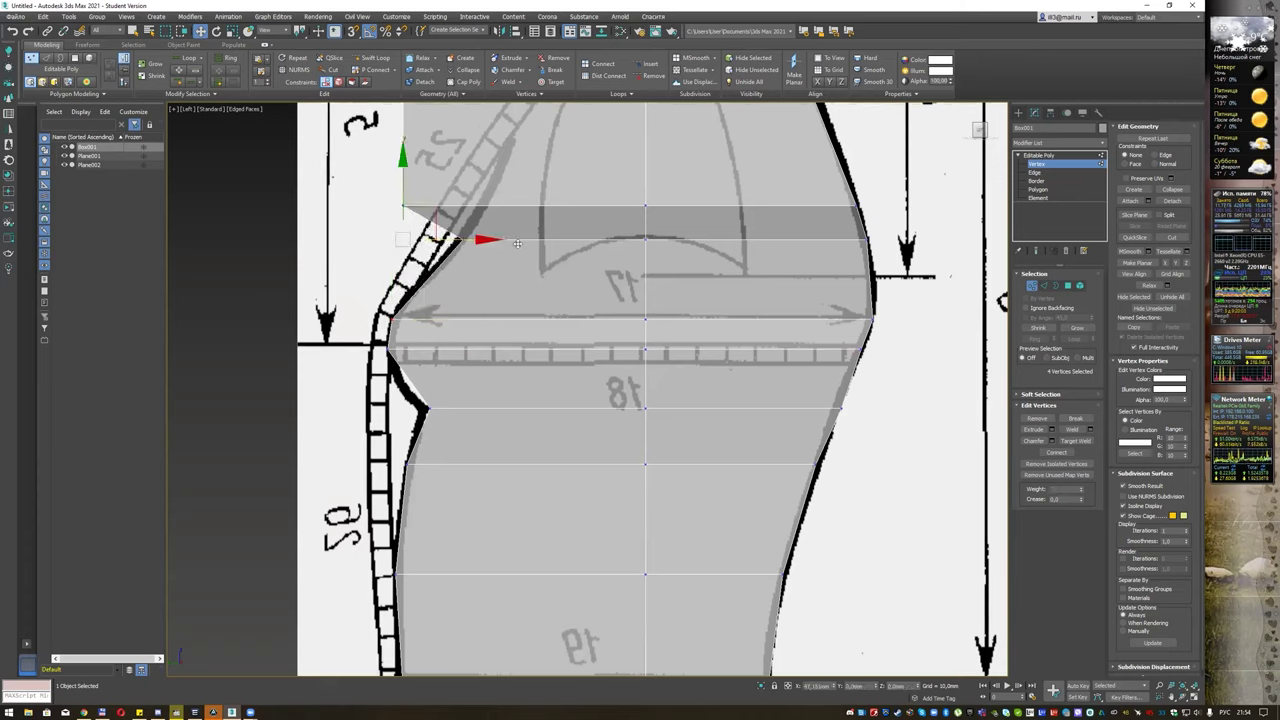
pyautogui.moveTo(517, 243); pyautogui.dragTo(490, 393, button='middle')
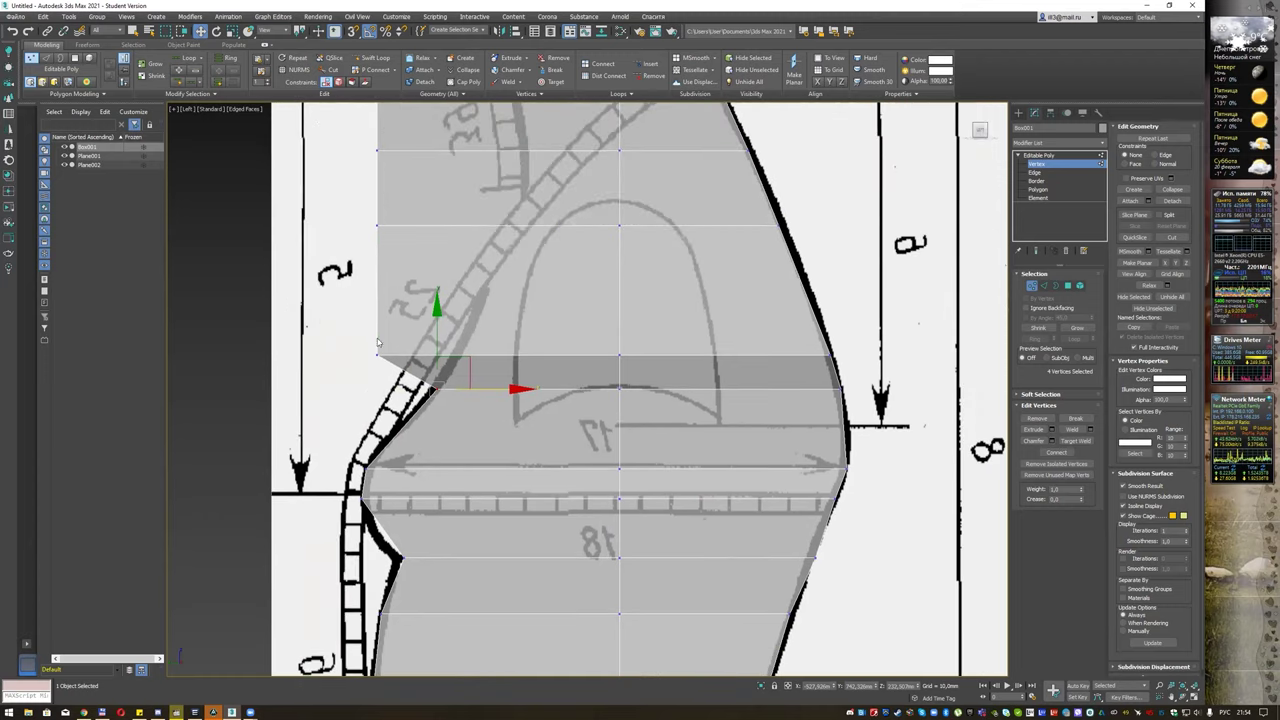
pyautogui.moveTo(490, 388); pyautogui.dragTo(516, 355)
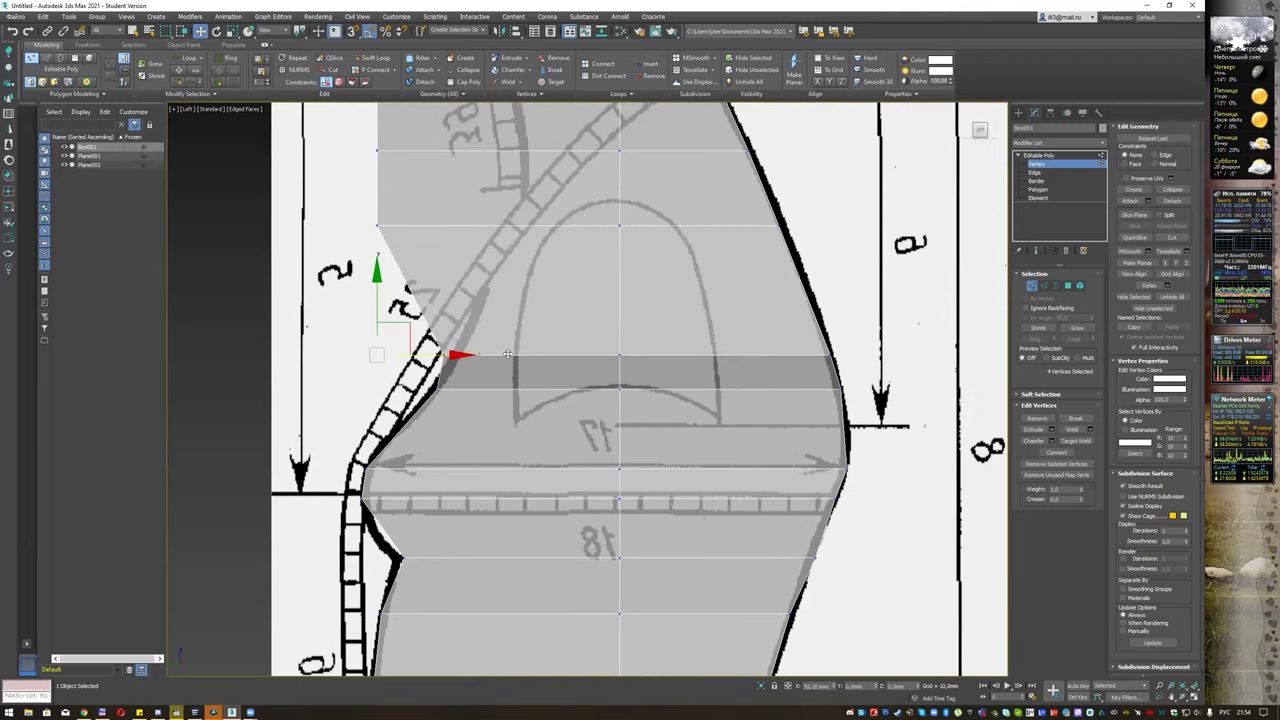
# Step: Move the upper-left vertex column and one left-edge vertex onto the chest and shoulder outline
pyautogui.click(455, 355)
pyautogui.moveTo(352, 206)
pyautogui.mouseDown()
pyautogui.moveTo(463, 243)
pyautogui.moveTo(606, 225)
pyautogui.mouseUp()
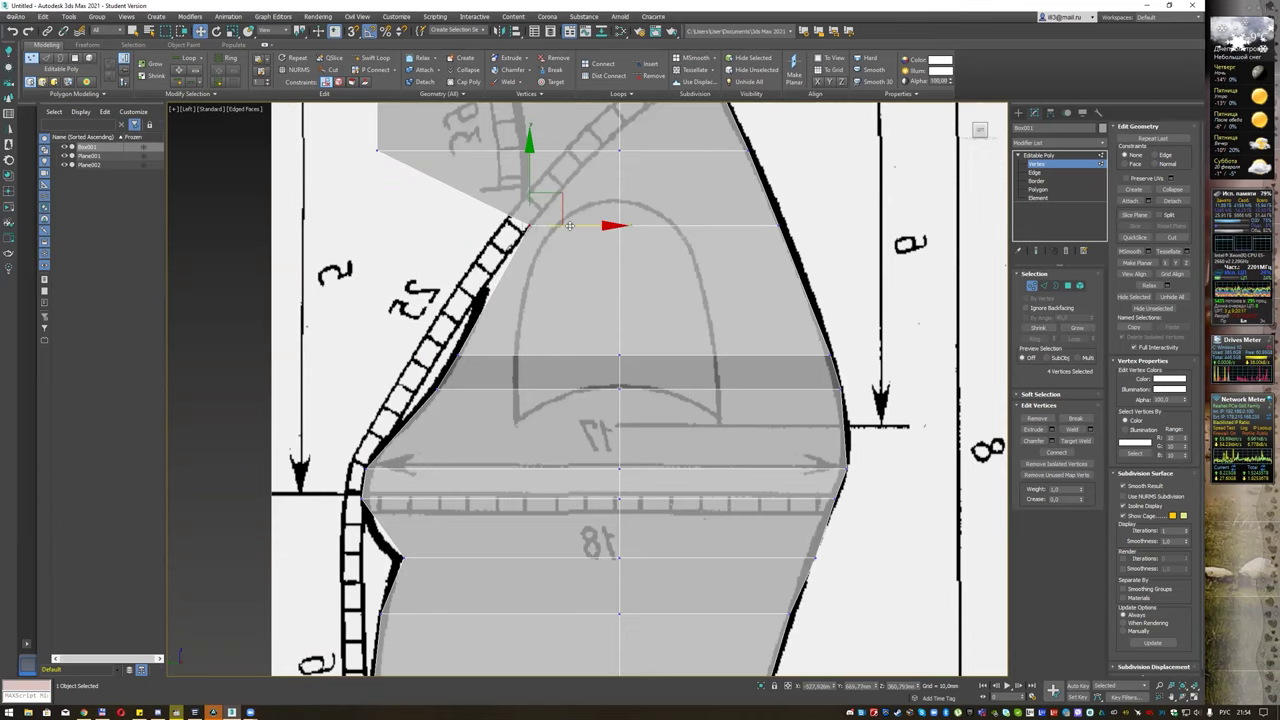
pyautogui.moveTo(600, 225); pyautogui.dragTo(570, 430, button='middle')
pyautogui.moveTo(326, 173); pyautogui.dragTo(406, 406)
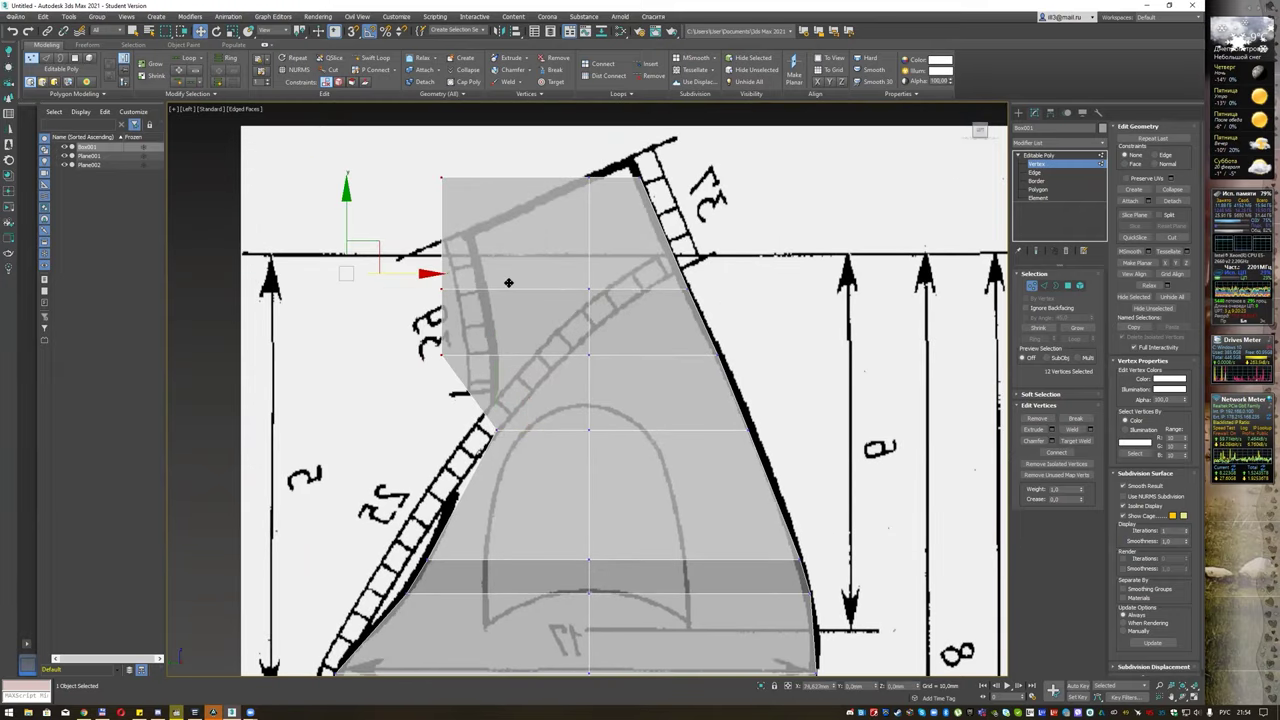
pyautogui.moveTo(412, 274)
pyautogui.mouseDown()
pyautogui.moveTo(556, 290)
pyautogui.moveTo(538, 290)
pyautogui.mouseUp()
pyautogui.moveTo(417, 345)
pyautogui.mouseDown()
pyautogui.moveTo(506, 370)
pyautogui.moveTo(530, 355)
pyautogui.mouseUp()
pyautogui.moveTo(454, 290); pyautogui.dragTo(528, 297)
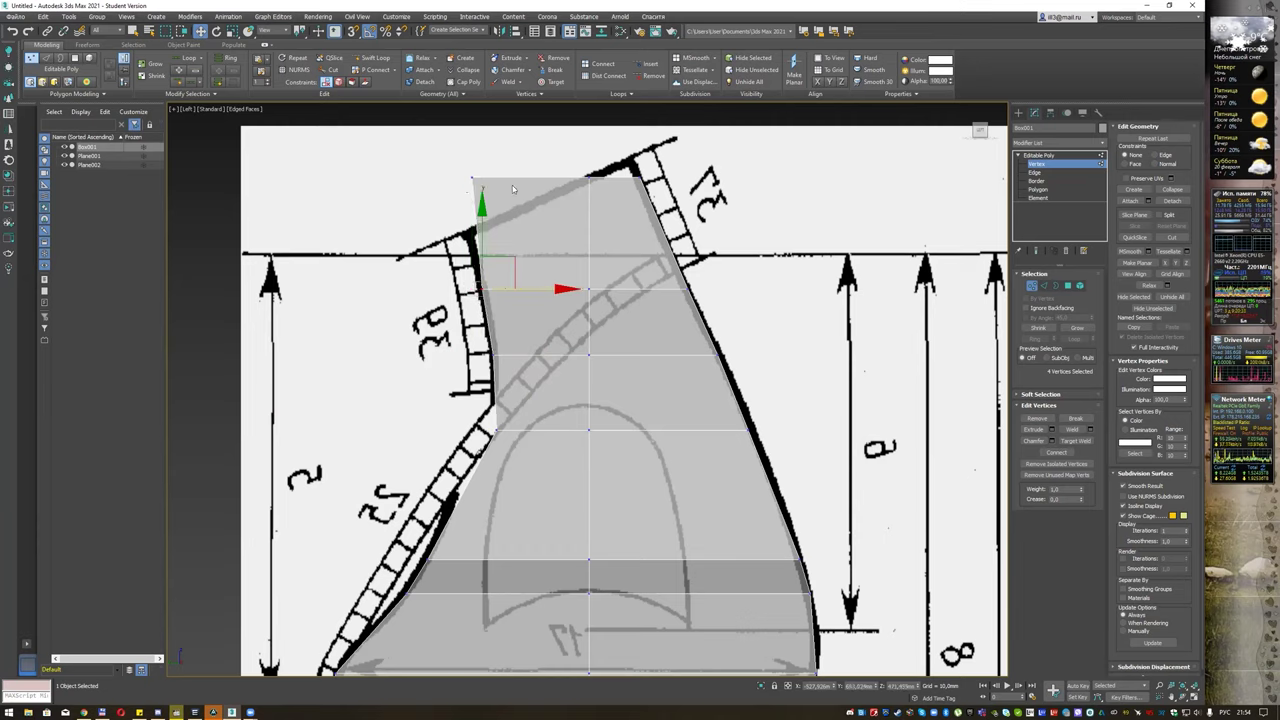
# Step: Rotate the top border to slant upward on the right and shift it slightly down-left
pyautogui.click(1038, 181)
pyautogui.click(603, 178)
pyautogui.moveTo(672, 182); pyautogui.dragTo(666, 232, button='middle')
pyautogui.press('e')
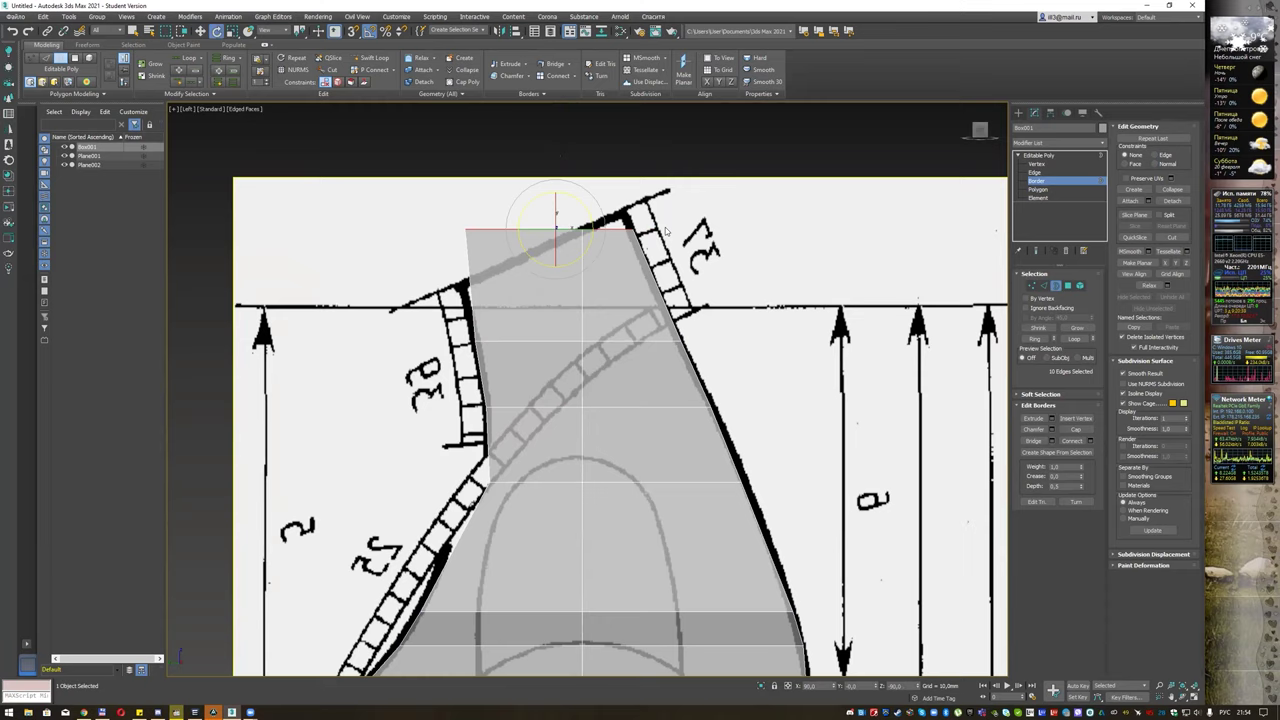
pyautogui.moveTo(590, 217); pyautogui.dragTo(587, 203)
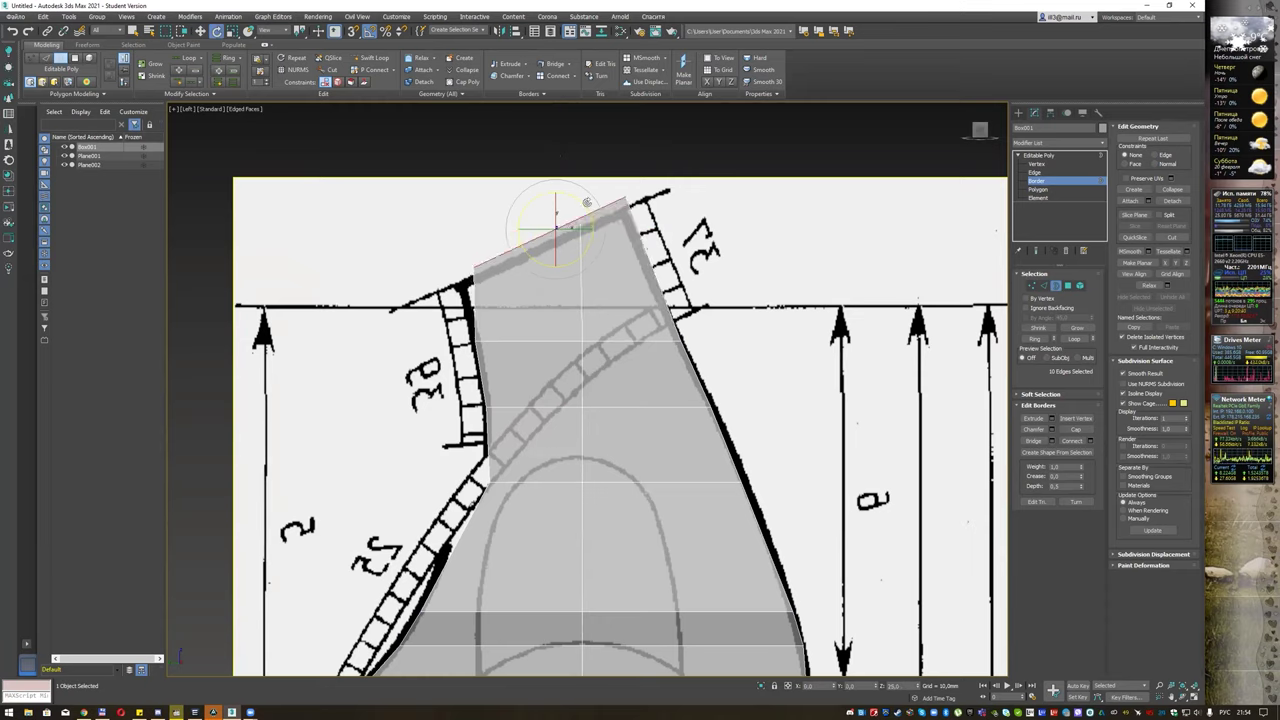
pyautogui.press('w')
pyautogui.moveTo(571, 206); pyautogui.dragTo(578, 215)
# Step: Inspect the torso in Perspective view from several angles with the mesh made opaque (Alt+X)
pyautogui.scroll(-3, 596, 276)
pyautogui.scroll(-1, 596, 276)
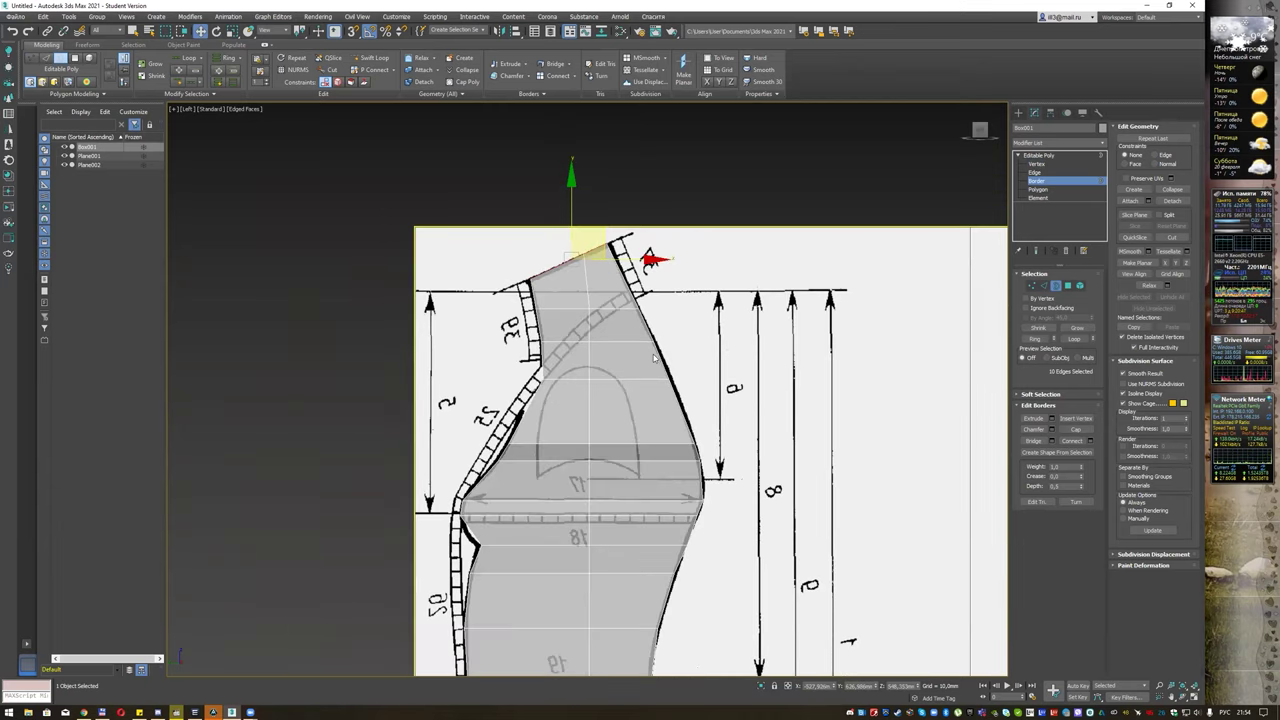
pyautogui.scroll(1, 583, 258)
pyautogui.scroll(-1, 583, 258)
pyautogui.scroll(-1, 570, 270)
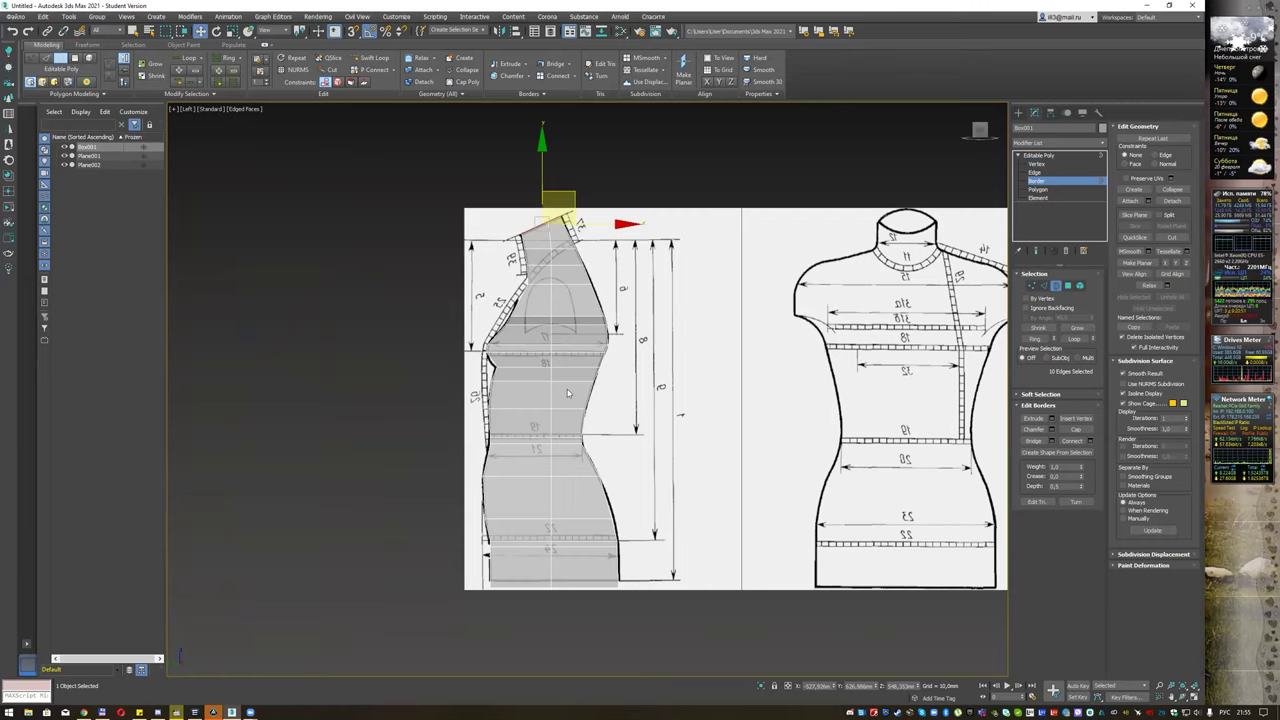
pyautogui.press('f')
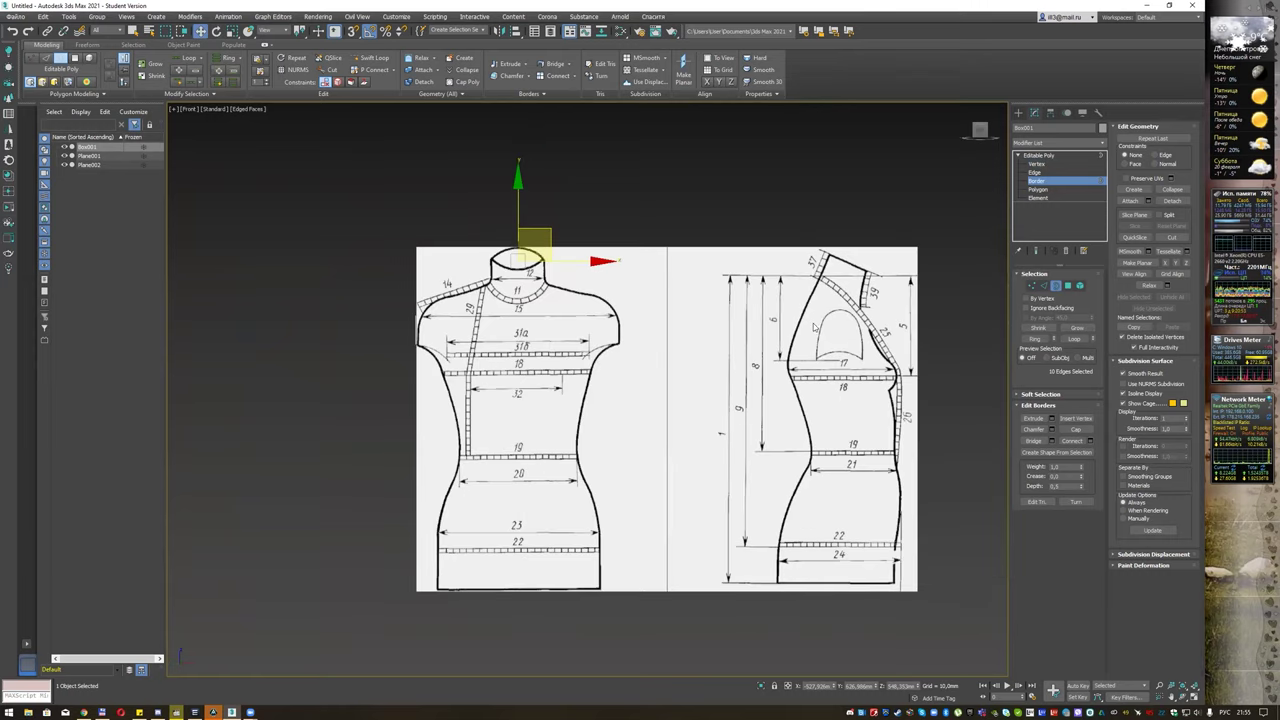
pyautogui.keyDown('alt'); pyautogui.moveTo(815, 328); pyautogui.dragTo(736, 292, button='middle'); pyautogui.keyUp('alt')
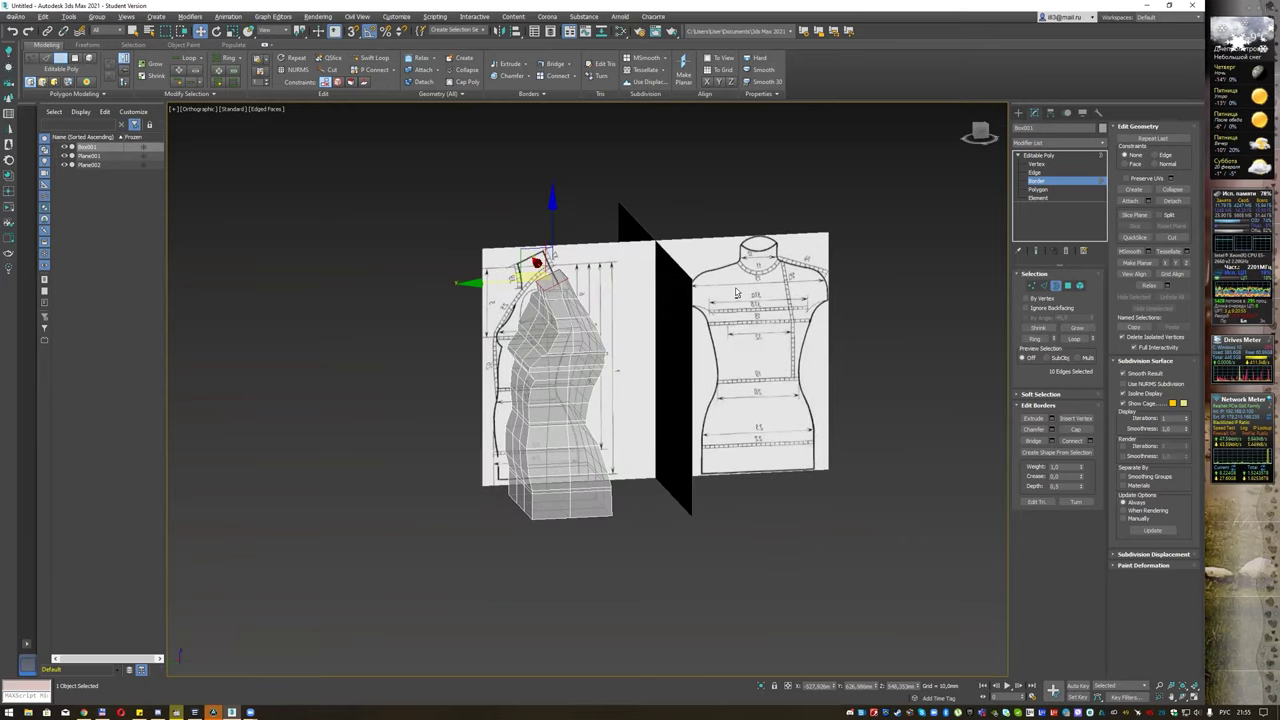
pyautogui.press('p')
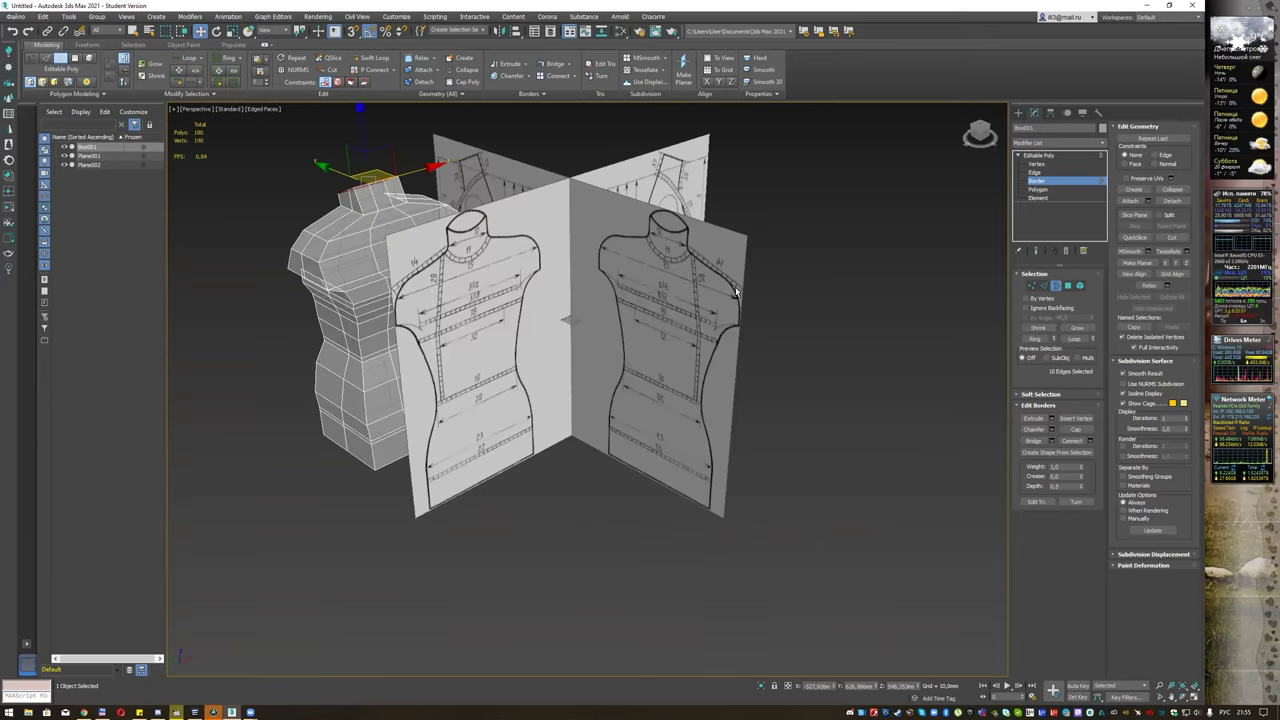
pyautogui.moveTo(570, 297)
pyautogui.keyDown('alt'); pyautogui.mouseDown(button='middle')
pyautogui.moveTo(665, 270)
pyautogui.moveTo(706, 274)
pyautogui.moveTo(658, 278)
pyautogui.mouseUp(button='middle'); pyautogui.keyUp('alt')
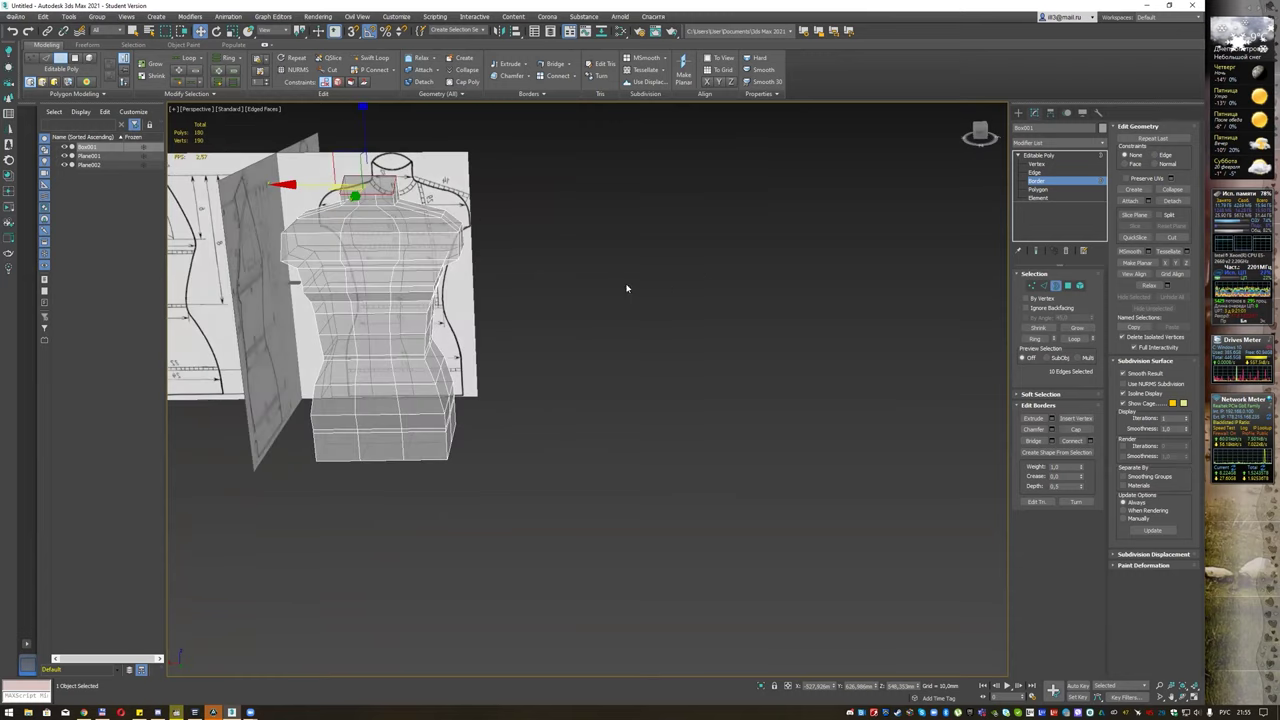
pyautogui.hotkey('alt', 'x')
pyautogui.moveTo(447, 291)
pyautogui.keyDown('alt'); pyautogui.mouseDown(button='middle')
pyautogui.moveTo(529, 331)
pyautogui.moveTo(561, 312)
pyautogui.moveTo(528, 331)
pyautogui.mouseUp(button='middle'); pyautogui.keyUp('alt')
pyautogui.scroll(5, 528, 331)
pyautogui.press('q')
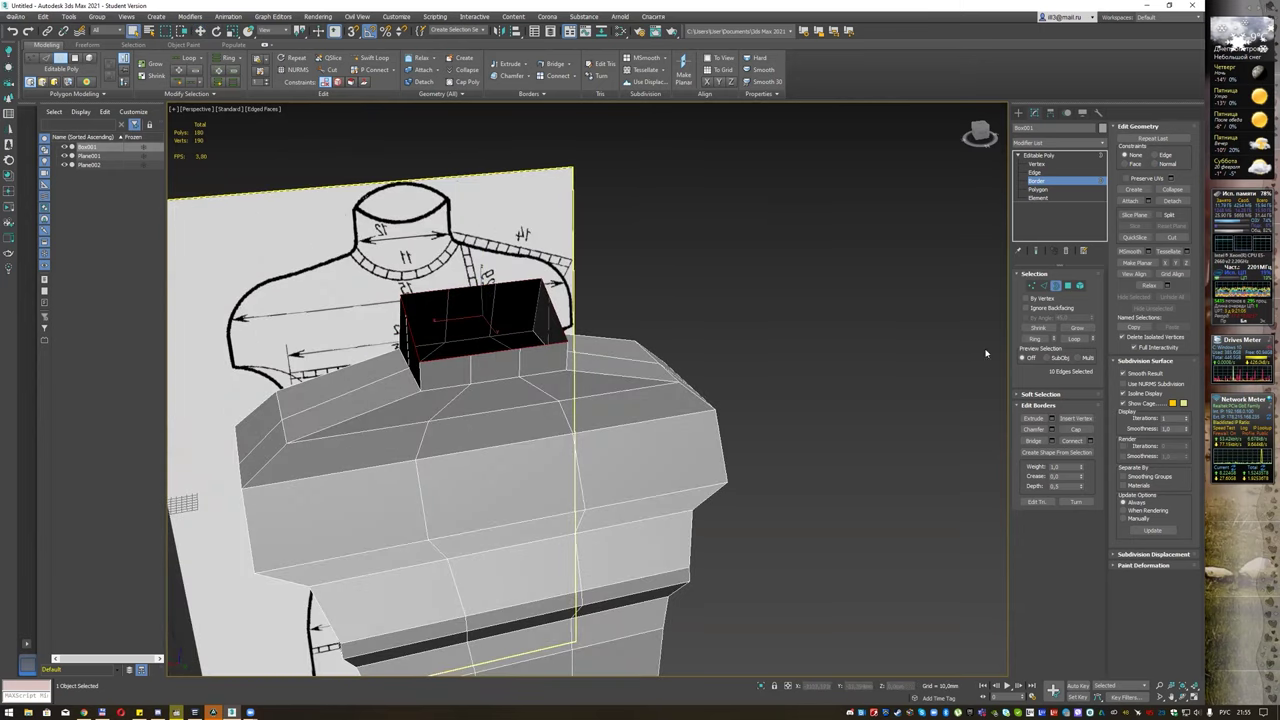
# Step: Cap the open neck border and set up vertex snapping in Grid and Snap Settings
pyautogui.click(1071, 429)
pyautogui.keyDown('alt'); pyautogui.moveTo(462, 318); pyautogui.dragTo(487, 320, button='middle'); pyautogui.keyUp('alt')
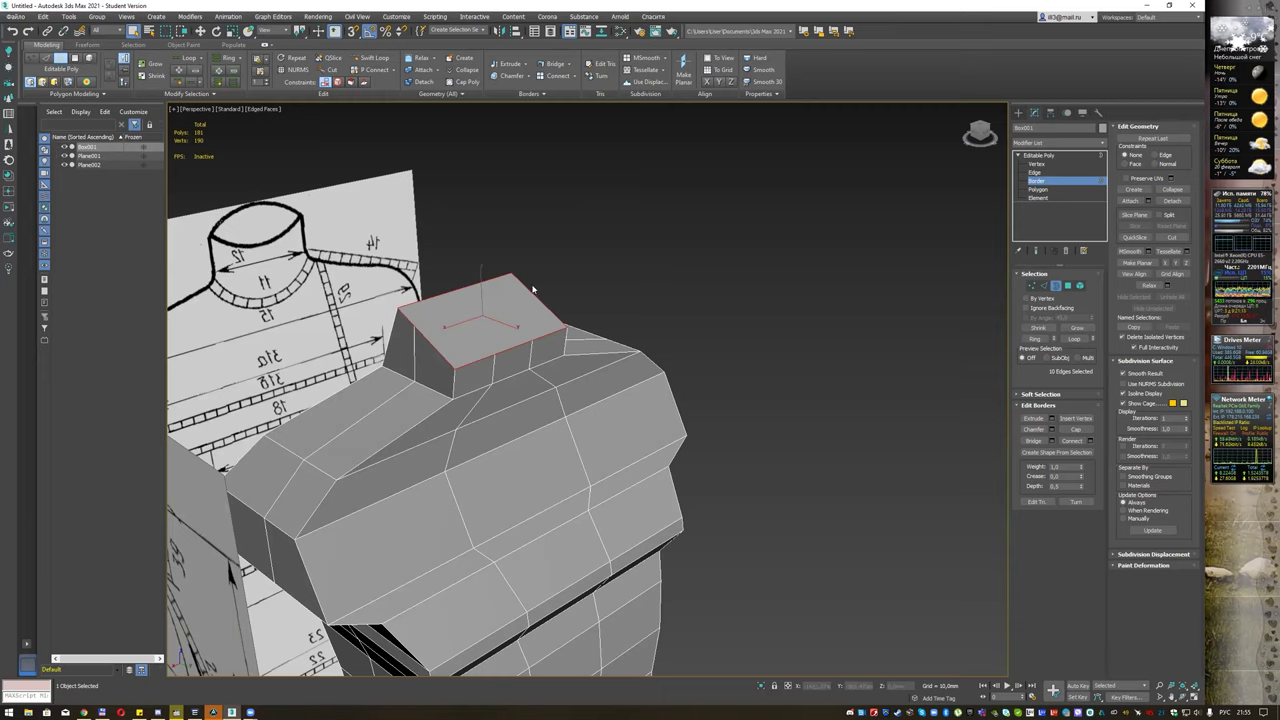
pyautogui.rightClick(516, 258)
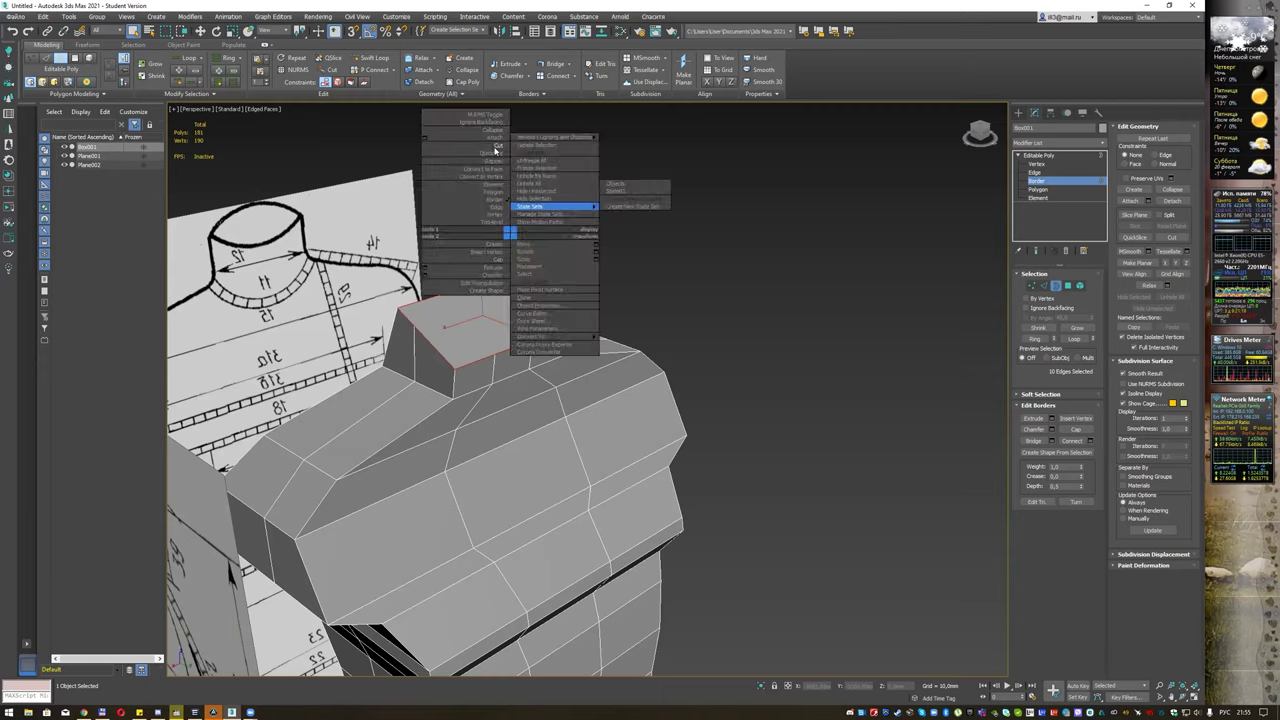
pyautogui.click(494, 149)
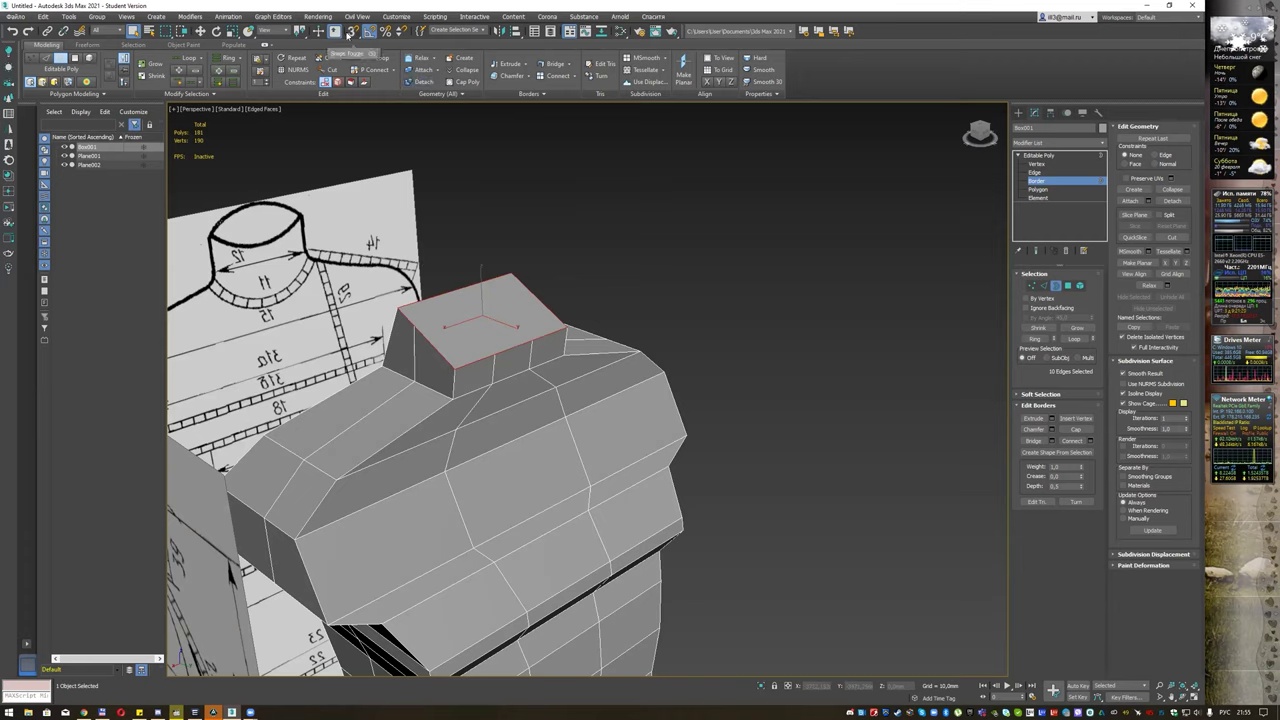
pyautogui.rightClick(352, 31)
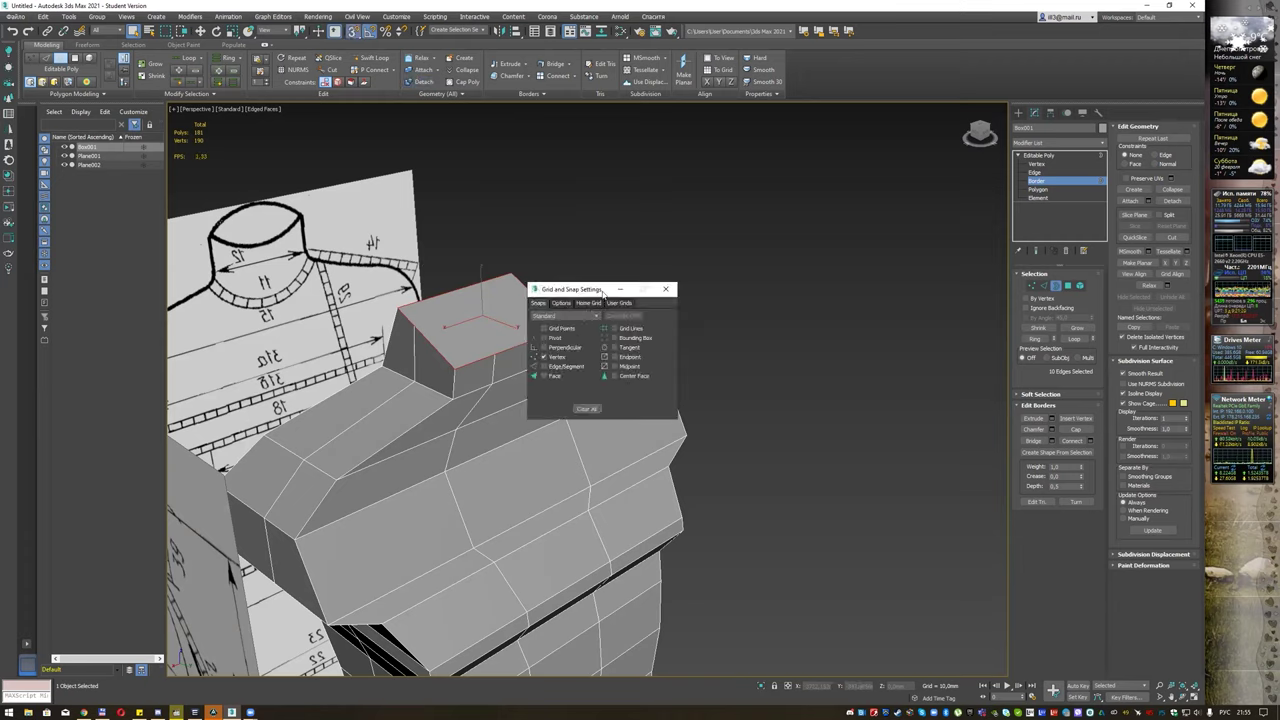
pyautogui.moveTo(603, 290); pyautogui.dragTo(775, 230)
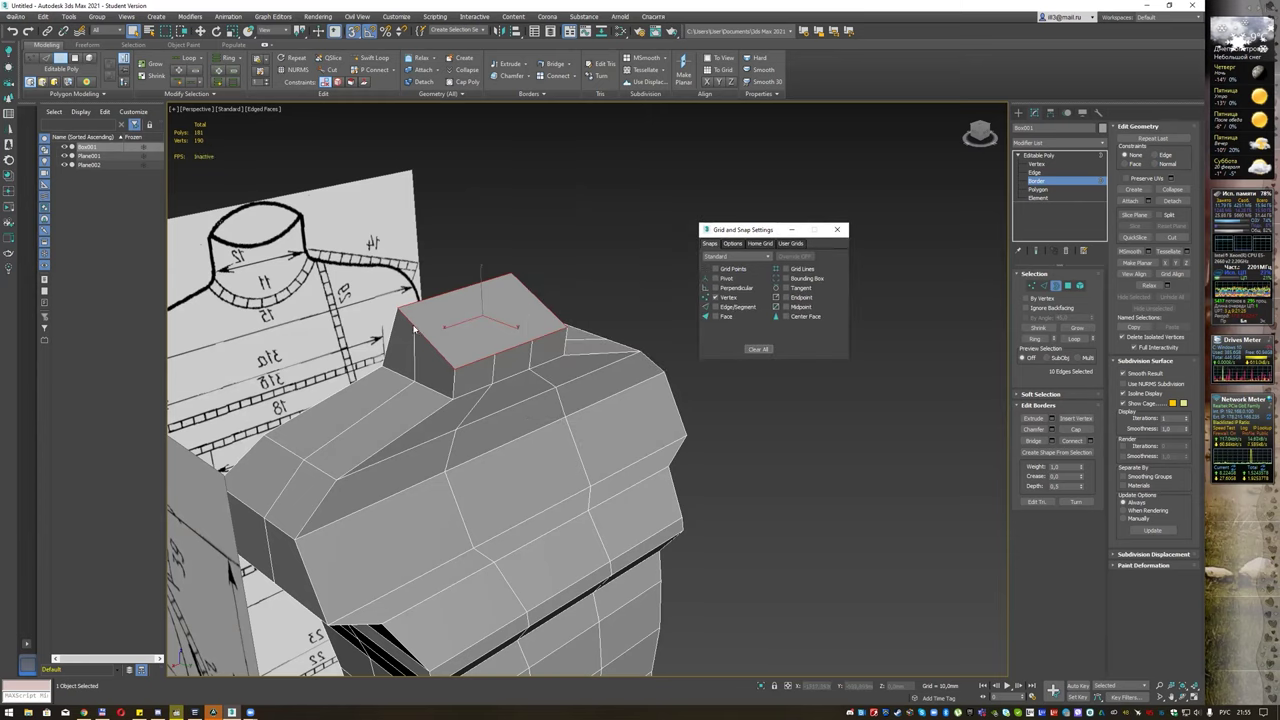
# Step: Use Cut to add new edges across the neck's cap face
pyautogui.rightClick(522, 199)
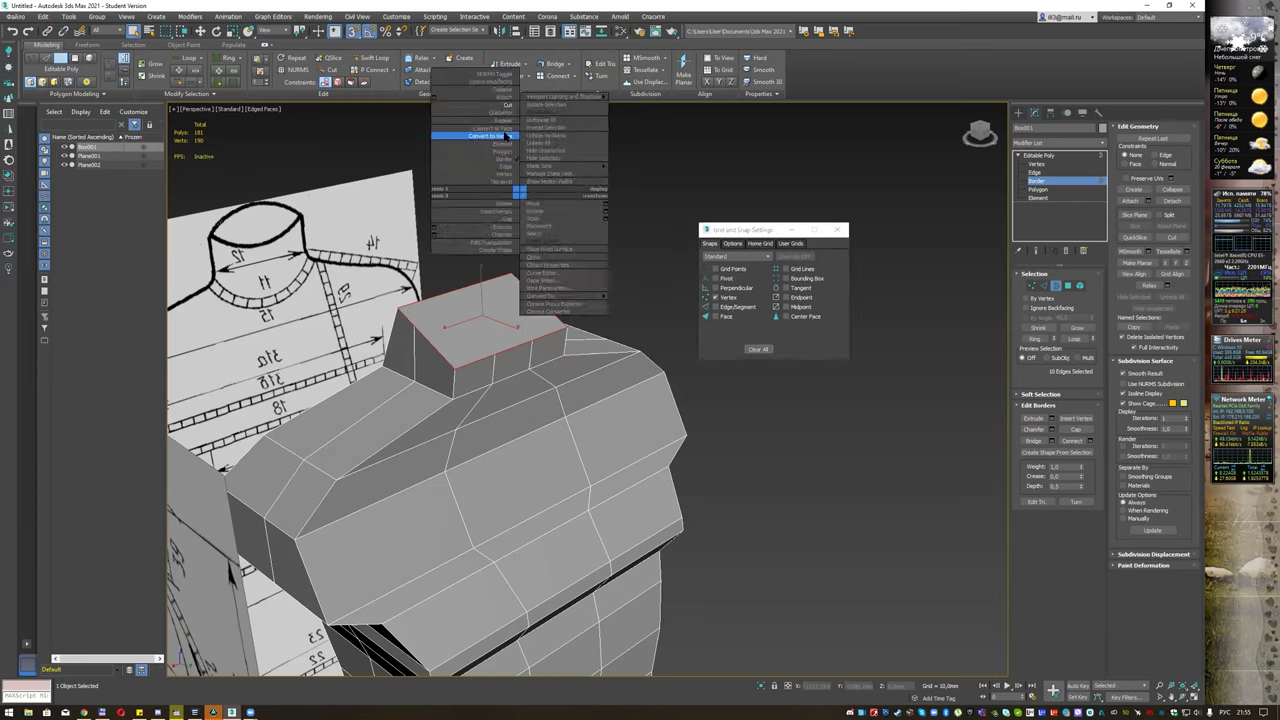
pyautogui.click(478, 108)
pyautogui.click(432, 325)
pyautogui.keyDown('alt'); pyautogui.moveTo(575, 268); pyautogui.dragTo(549, 328, button='middle'); pyautogui.keyUp('alt')
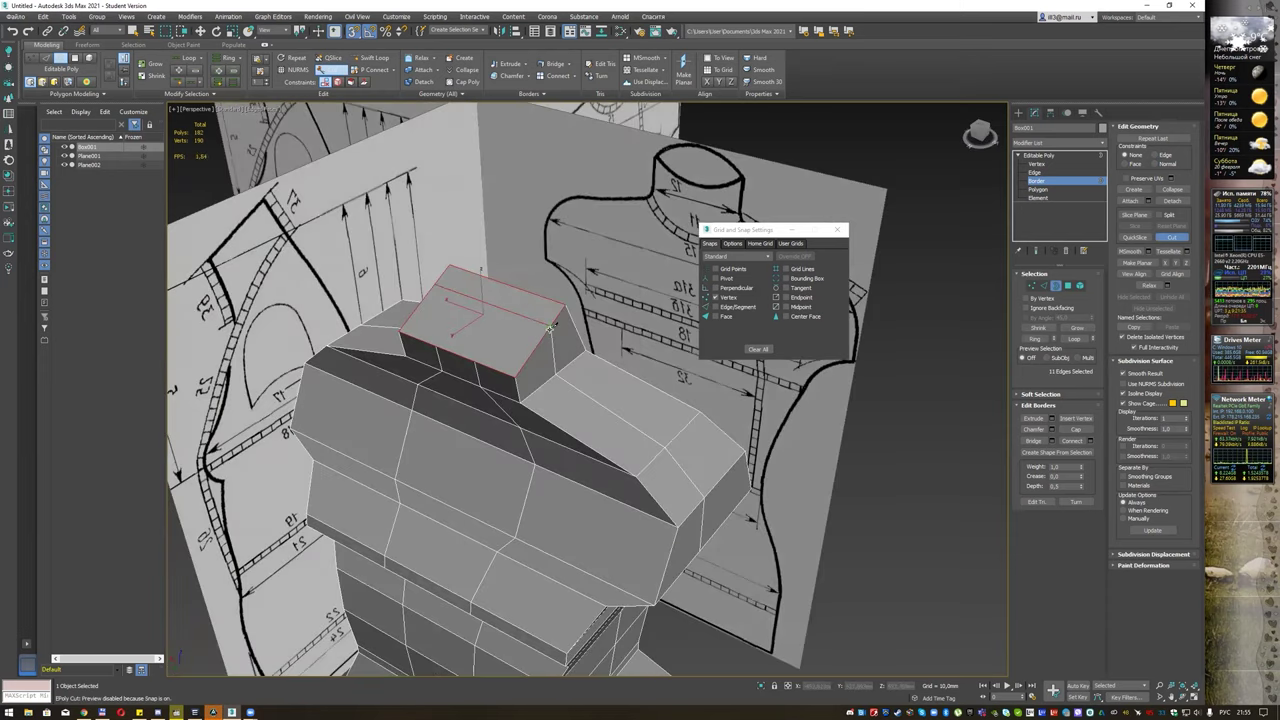
pyautogui.keyDown('alt'); pyautogui.moveTo(568, 356); pyautogui.dragTo(520, 368, button='middle'); pyautogui.keyUp('alt')
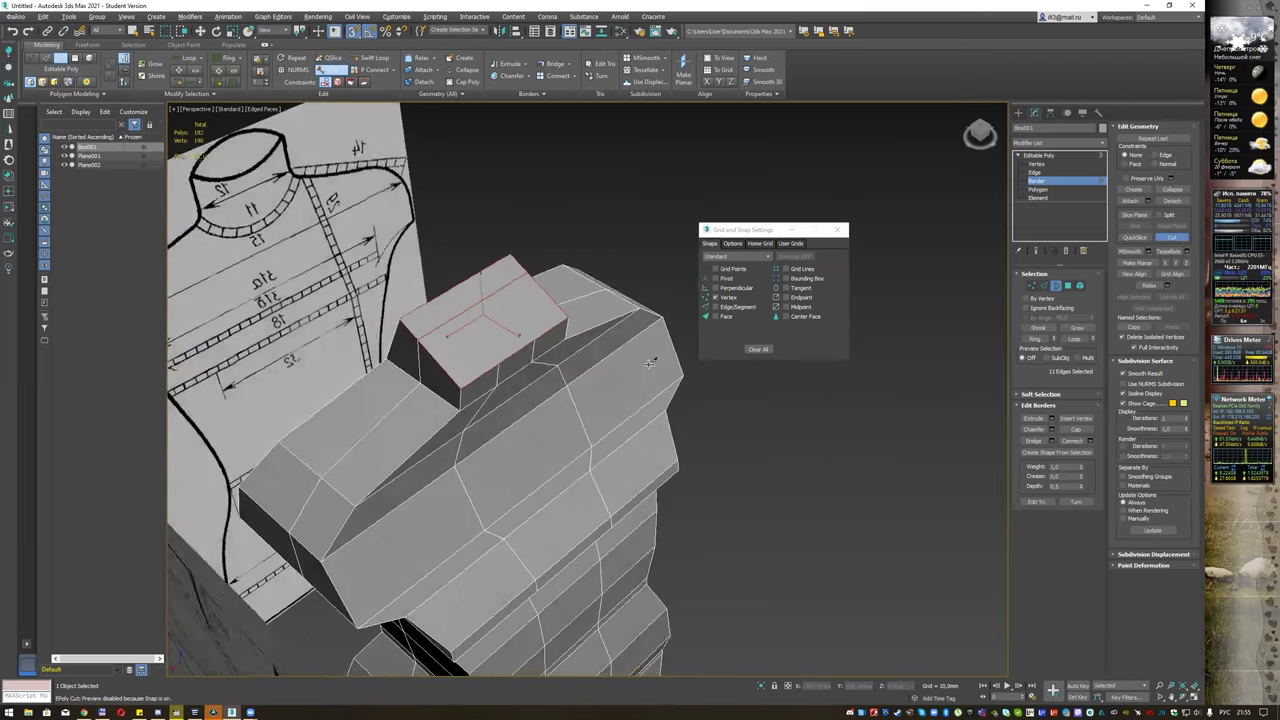
pyautogui.keyDown('alt'); pyautogui.moveTo(530, 339); pyautogui.dragTo(565, 346, button='middle'); pyautogui.keyUp('alt')
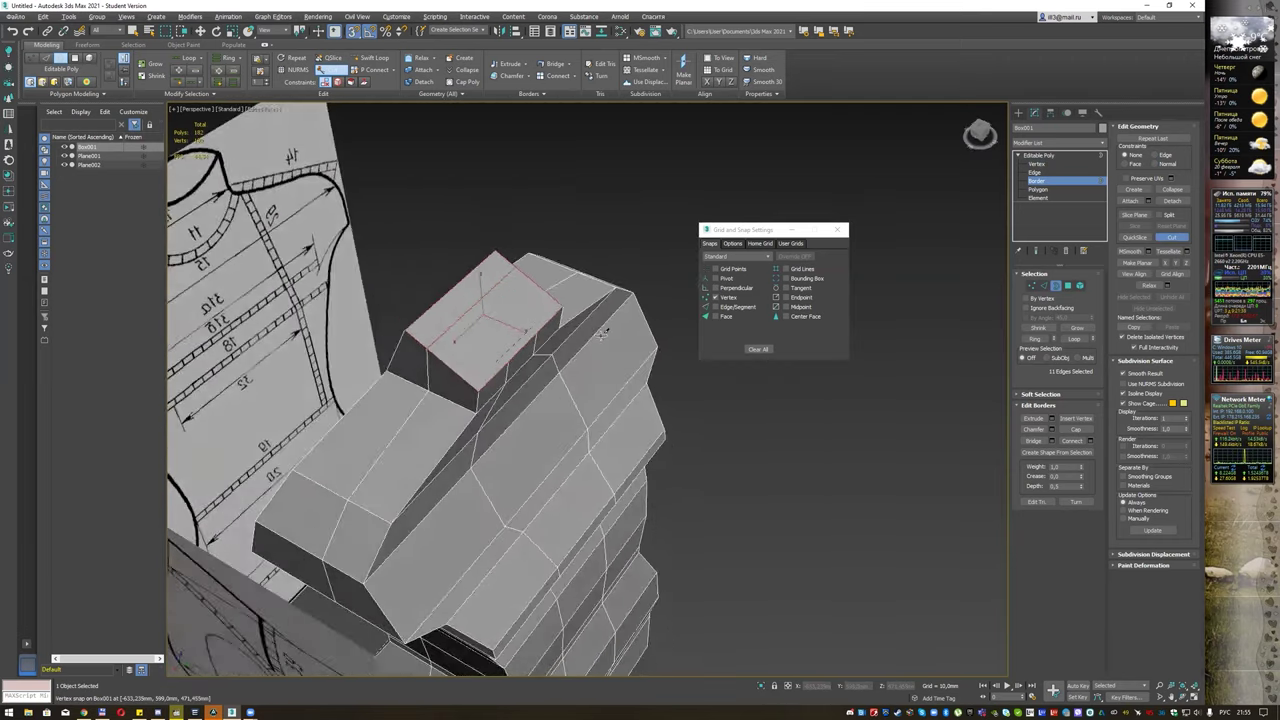
pyautogui.click(565, 345)
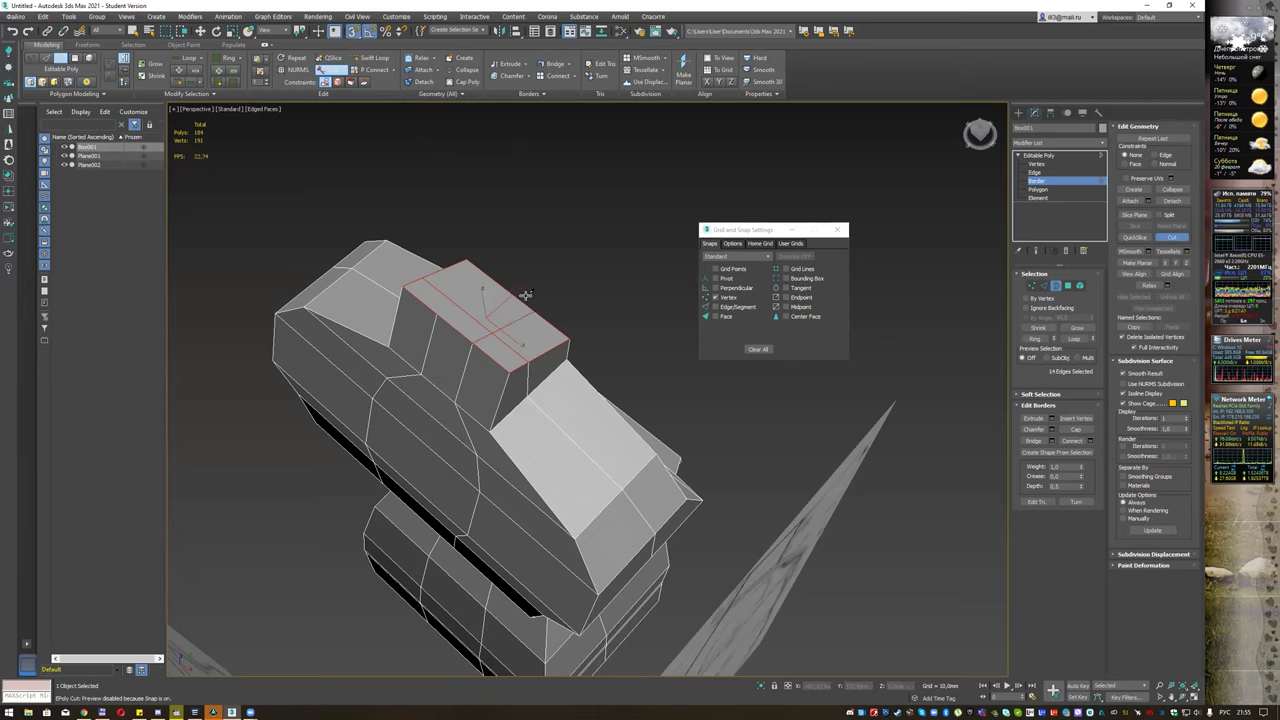
pyautogui.moveTo(607, 254)
pyautogui.keyDown('alt'); pyautogui.mouseDown(button='middle')
pyautogui.moveTo(508, 322)
pyautogui.moveTo(695, 290)
pyautogui.mouseUp(button='middle'); pyautogui.keyUp('alt')
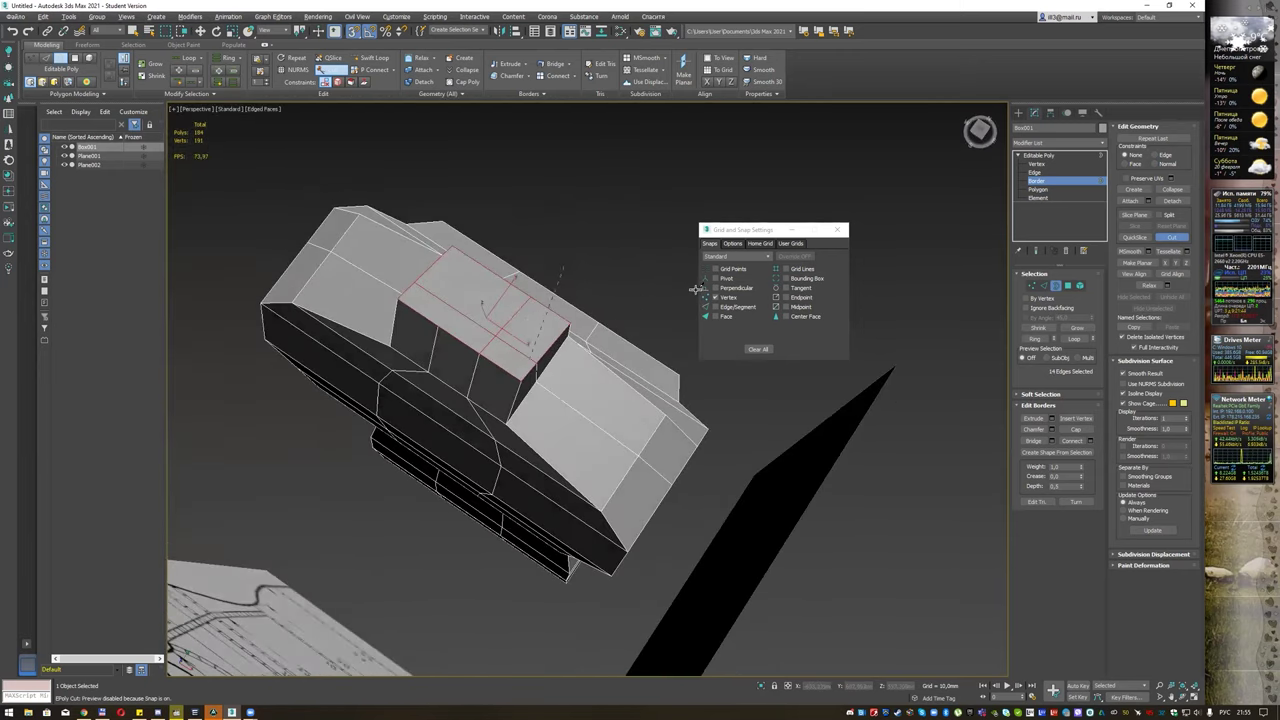
pyautogui.click(480, 302)
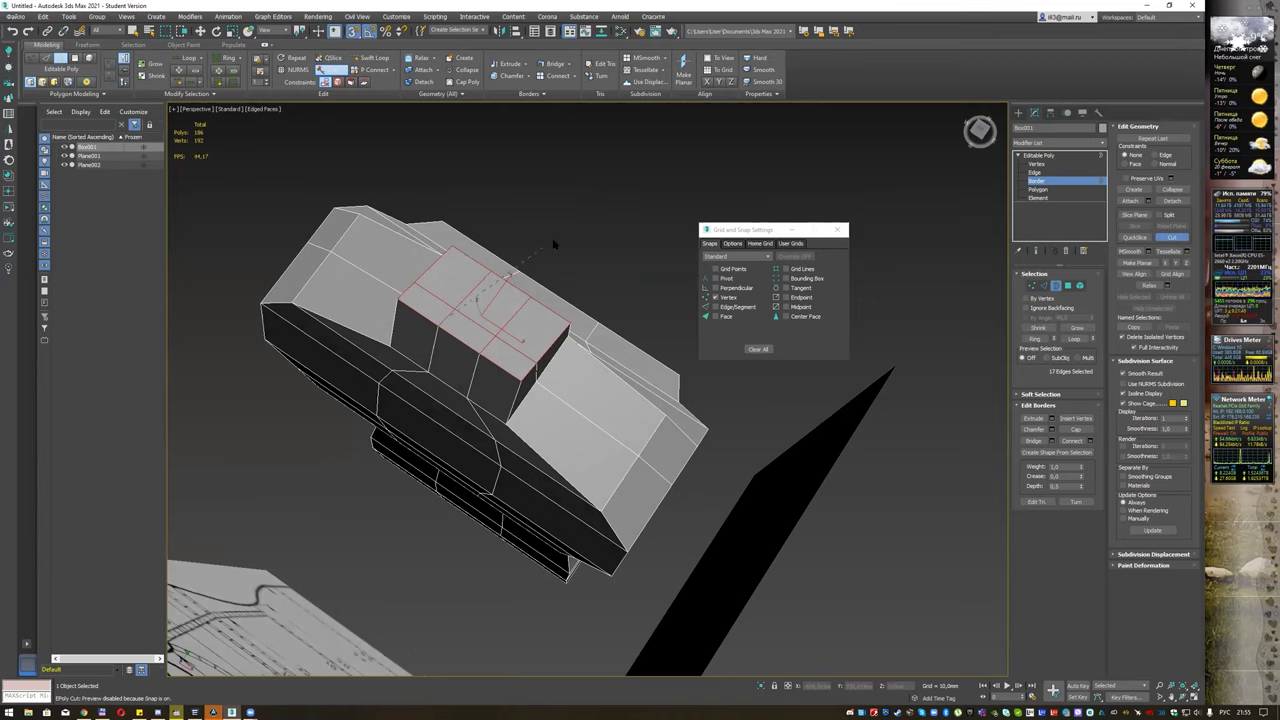
pyautogui.keyDown('alt'); pyautogui.moveTo(590, 236); pyautogui.dragTo(495, 228, button='middle'); pyautogui.keyUp('alt')
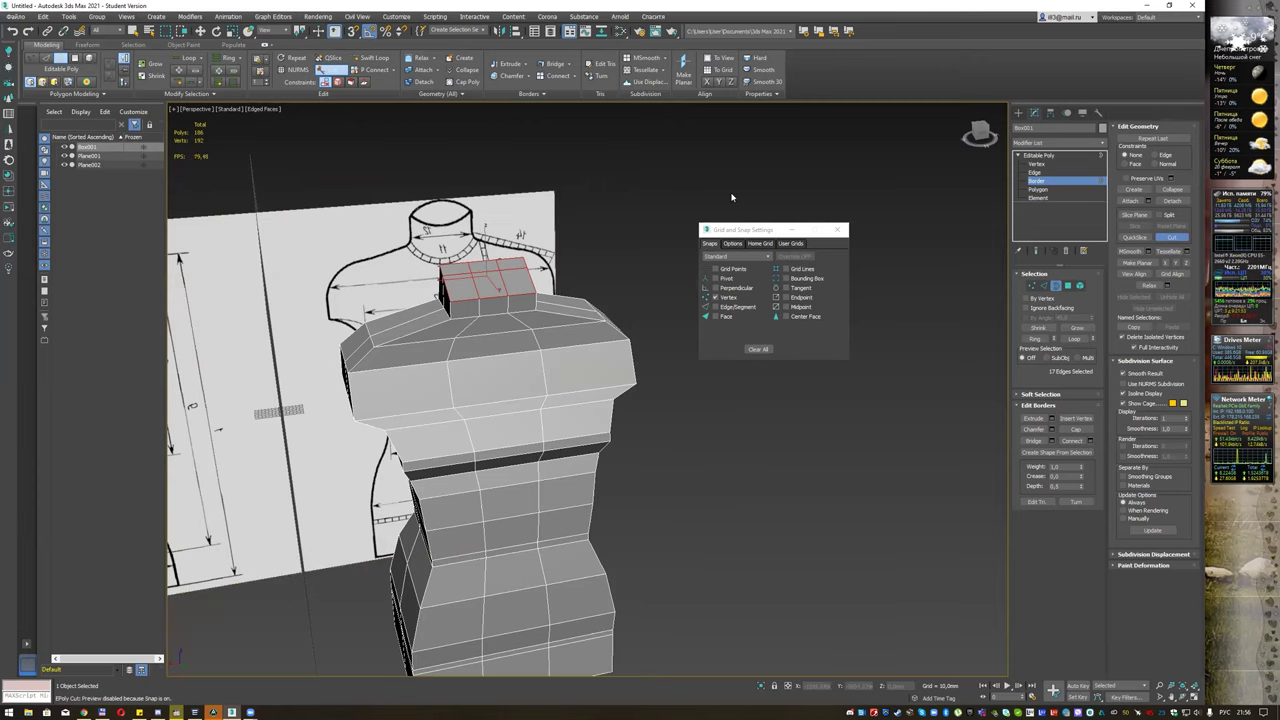
# Step: Close the snap settings and return to the Editable Poly top level
pyautogui.click(838, 231)
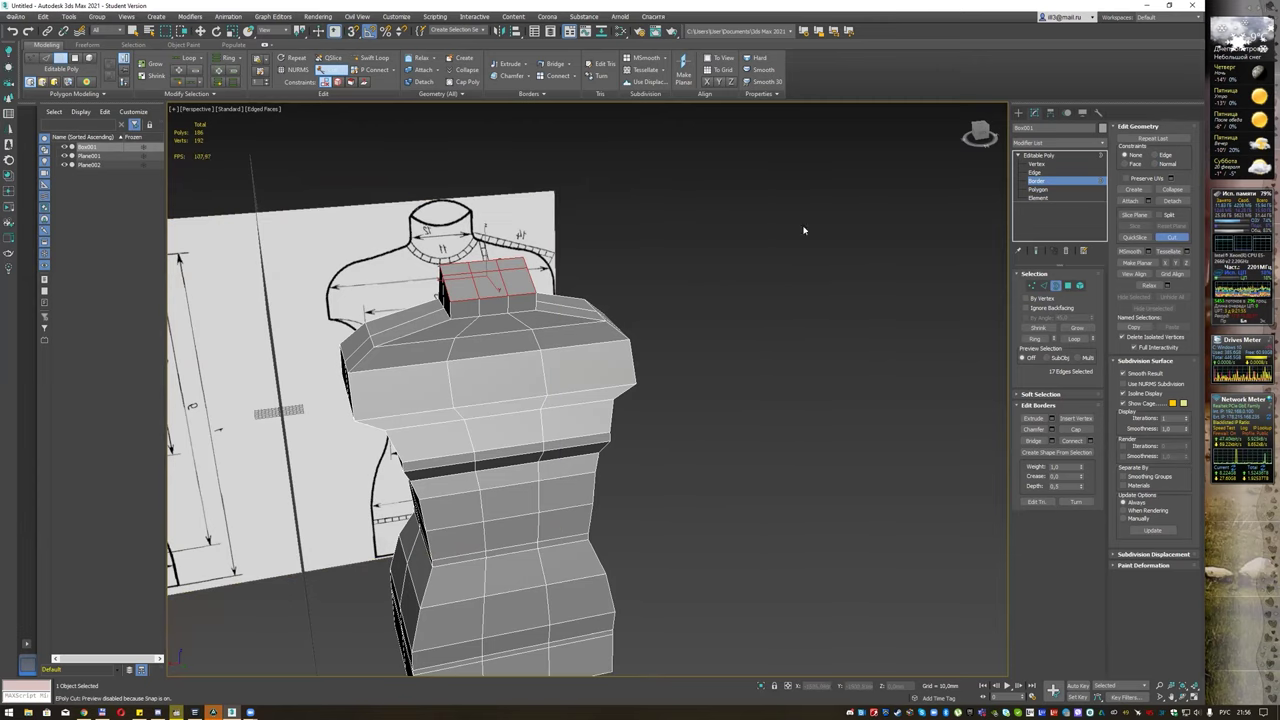
pyautogui.scroll(-5, 660, 271)
pyautogui.moveTo(706, 280)
pyautogui.keyDown('alt'); pyautogui.mouseDown(button='middle')
pyautogui.moveTo(672, 278)
pyautogui.moveTo(697, 286)
pyautogui.moveTo(677, 300)
pyautogui.mouseUp(button='middle'); pyautogui.keyUp('alt')
pyautogui.scroll(3, 652, 298)
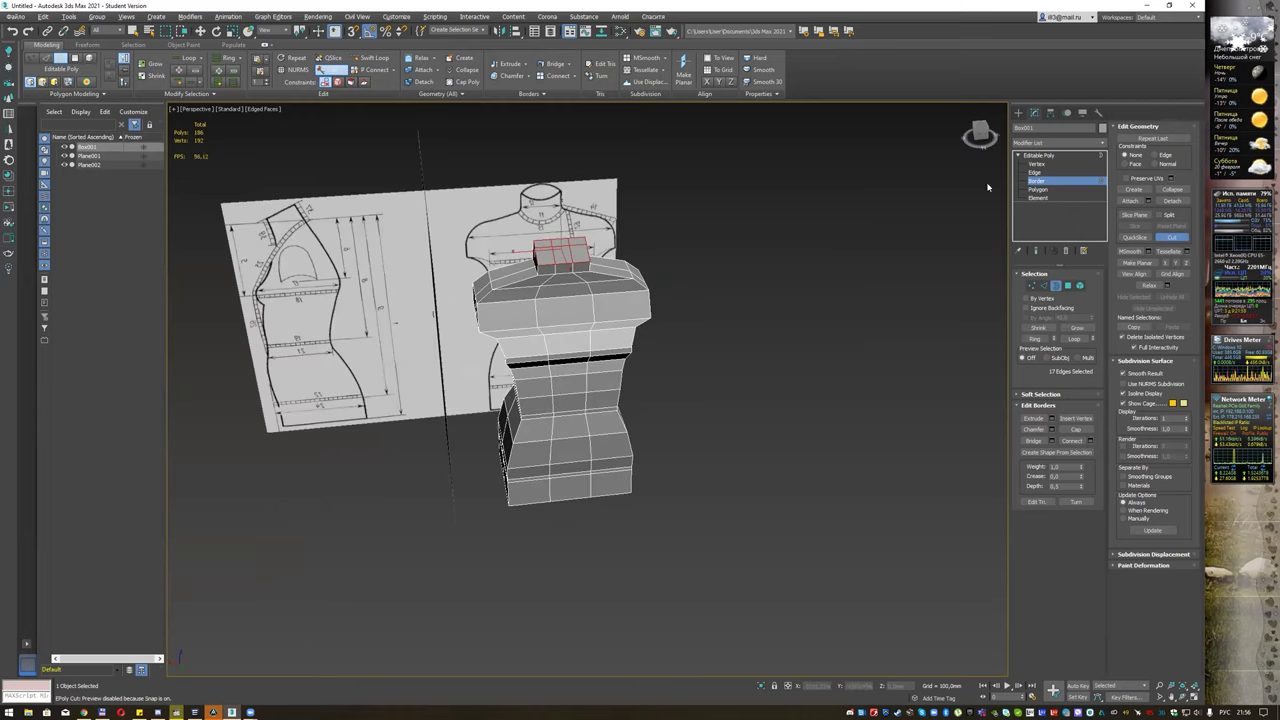
pyautogui.click(1040, 156)
pyautogui.press('q')
pyautogui.moveTo(717, 298)
pyautogui.keyDown('alt'); pyautogui.mouseDown(button='middle')
pyautogui.moveTo(739, 288)
pyautogui.moveTo(685, 290)
pyautogui.moveTo(702, 295)
pyautogui.mouseUp(button='middle'); pyautogui.keyUp('alt')
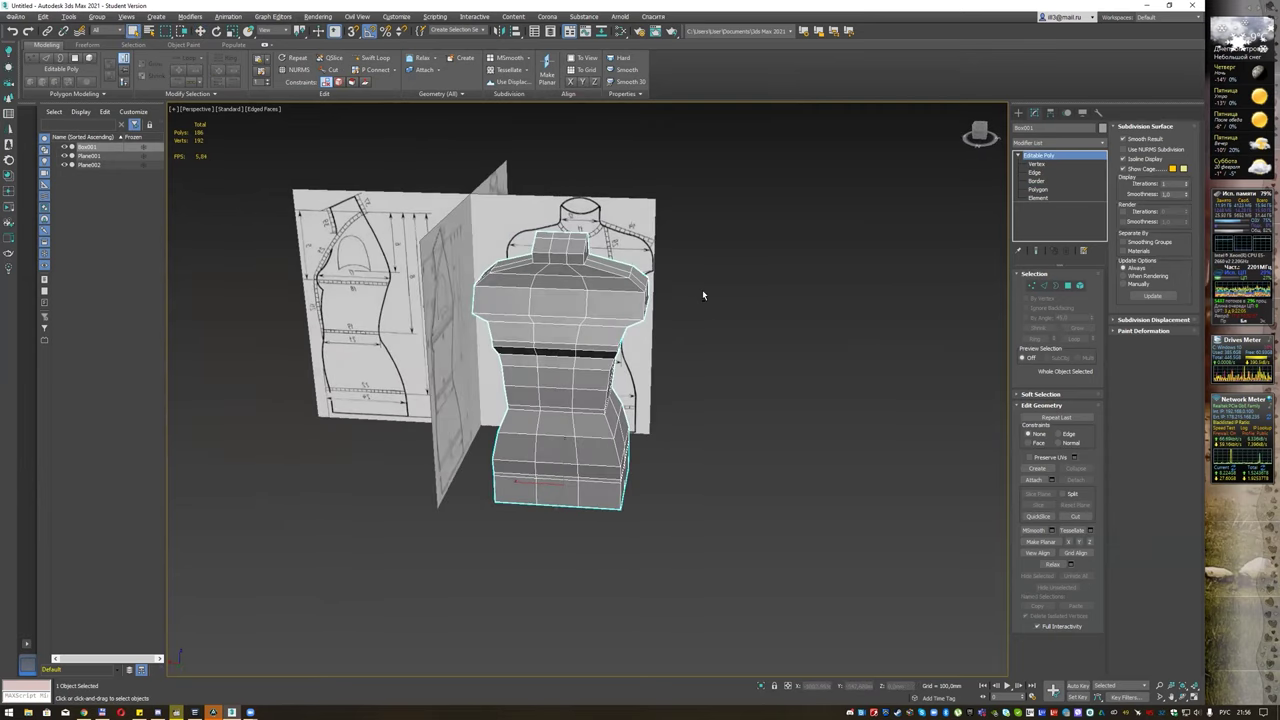
# Step: Apply a TurboSmooth modifier to Box001 and raise its Iterations to 3
pyautogui.click(1094, 144)
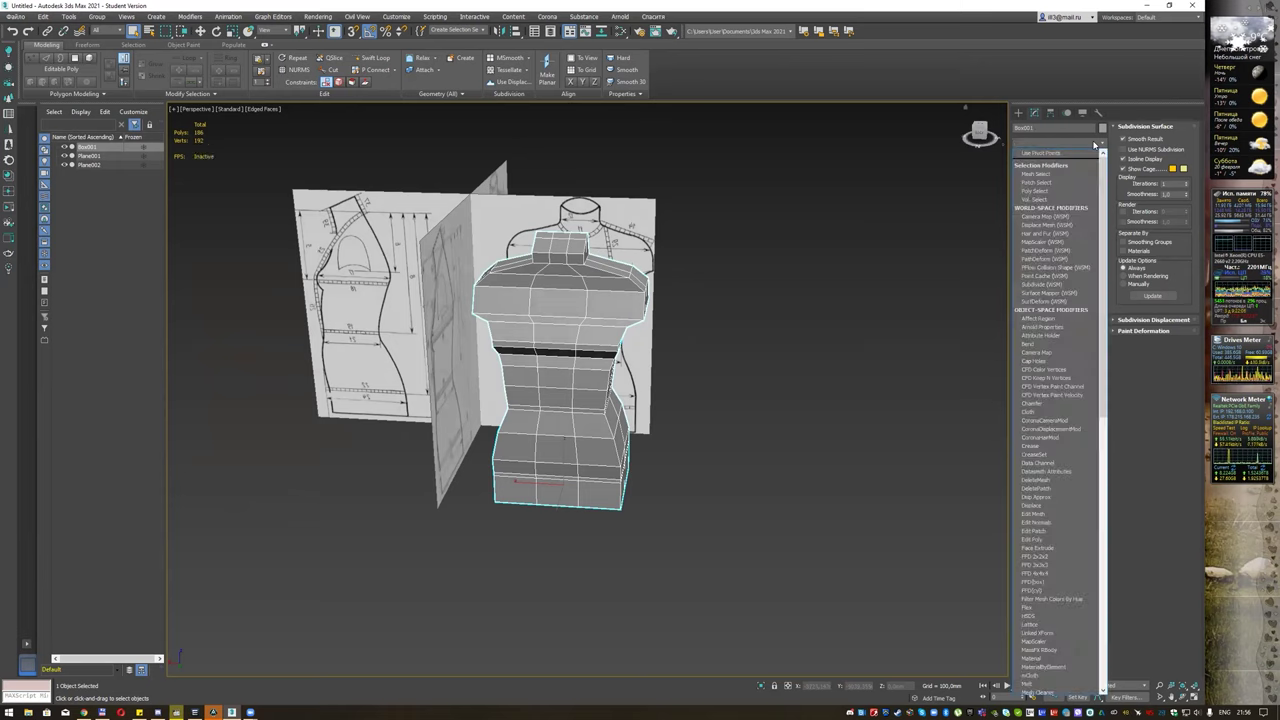
pyautogui.press('t')
pyautogui.press('u')
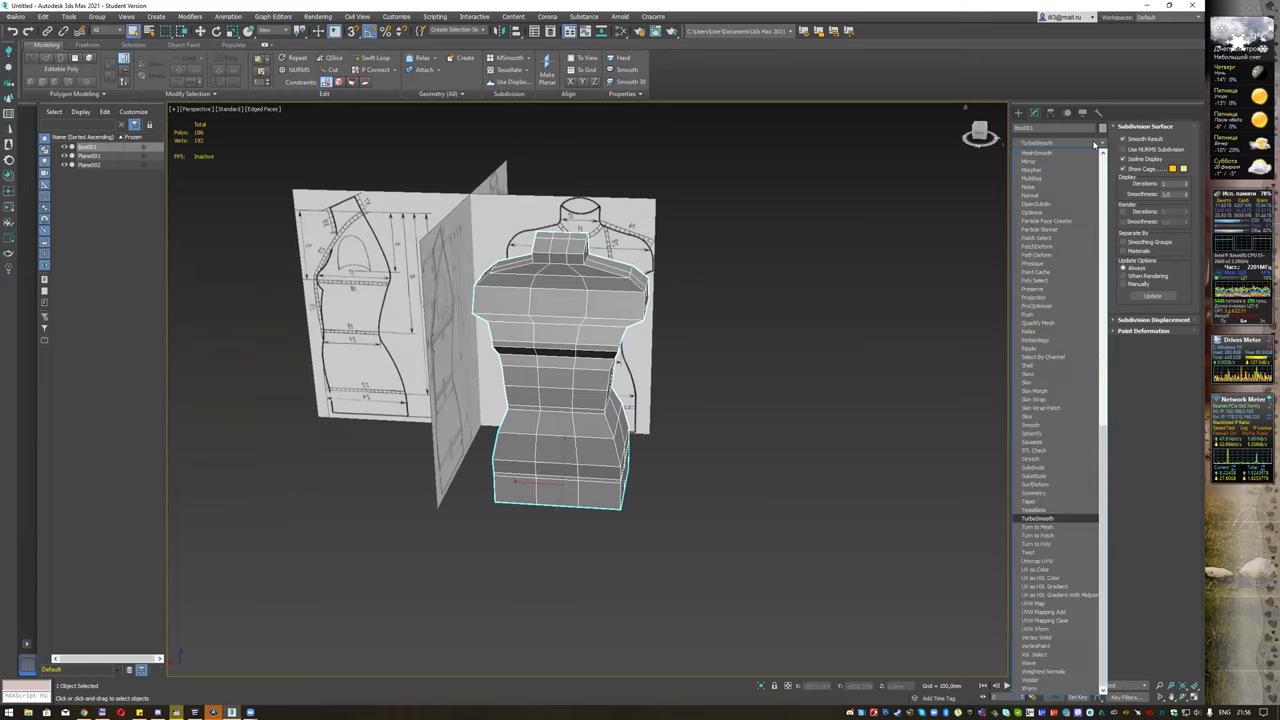
pyautogui.press('Return')
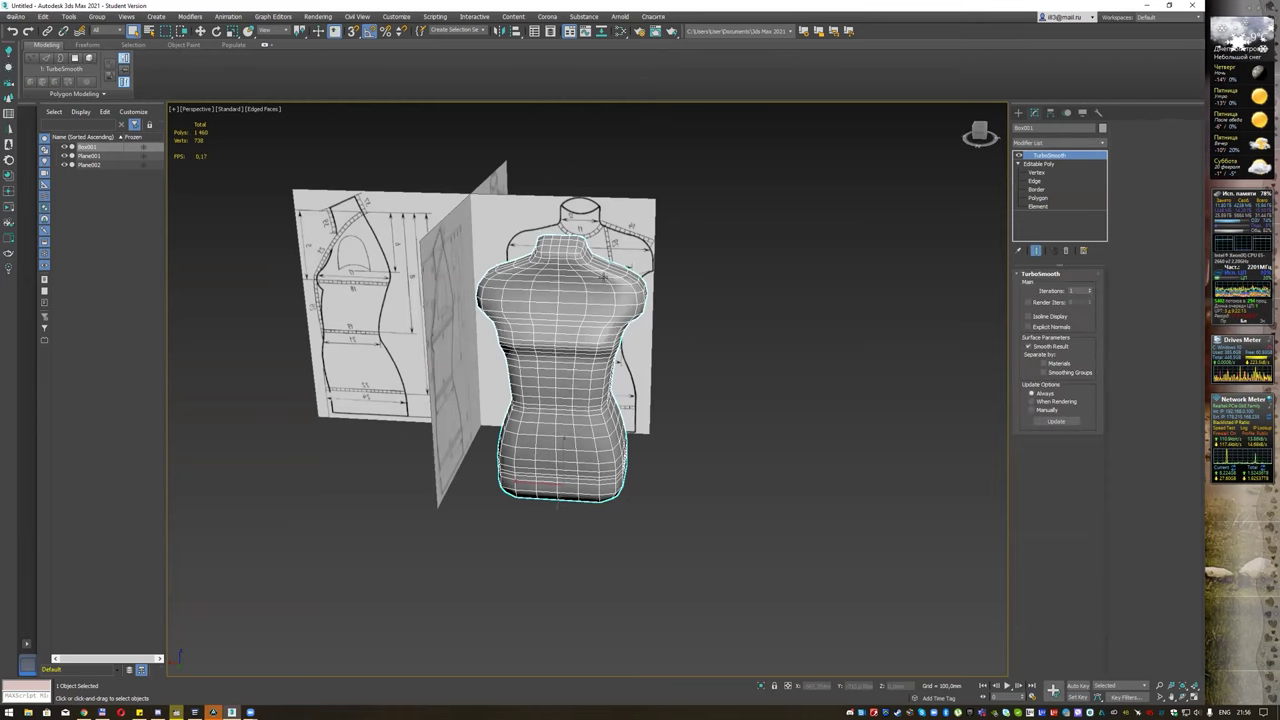
pyautogui.scroll(2, 592, 275)
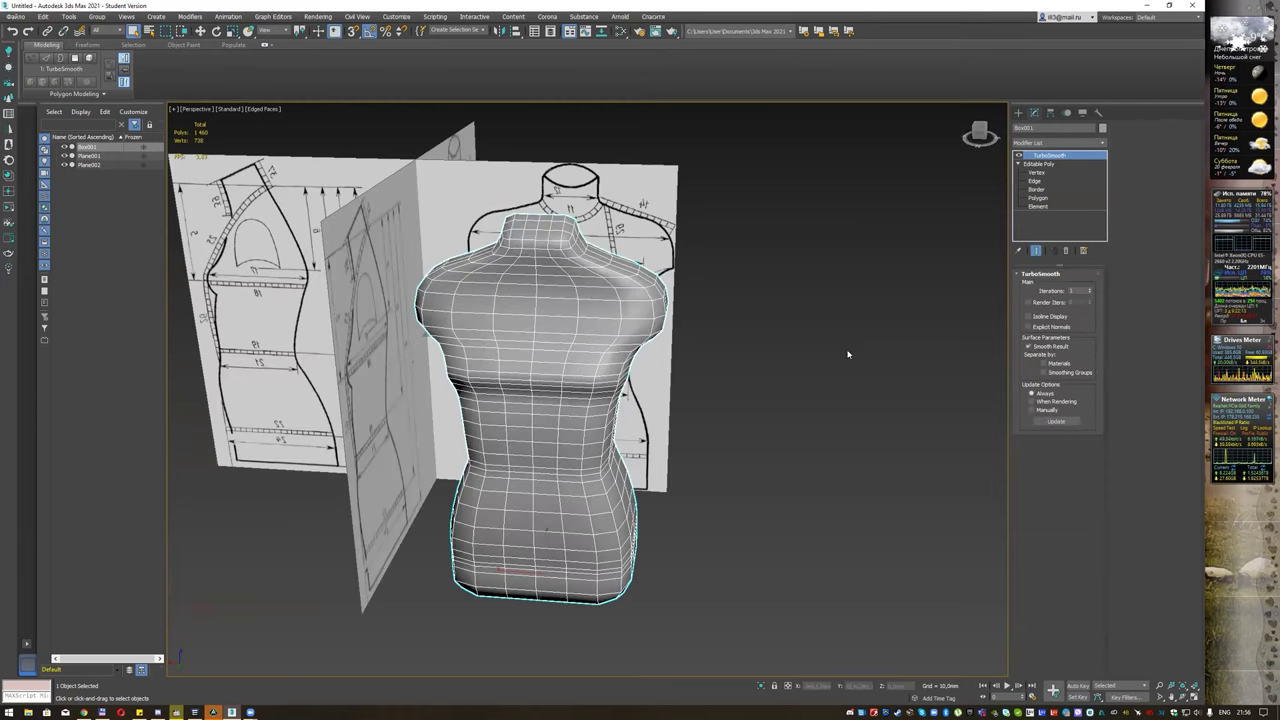
pyautogui.click(1090, 290)
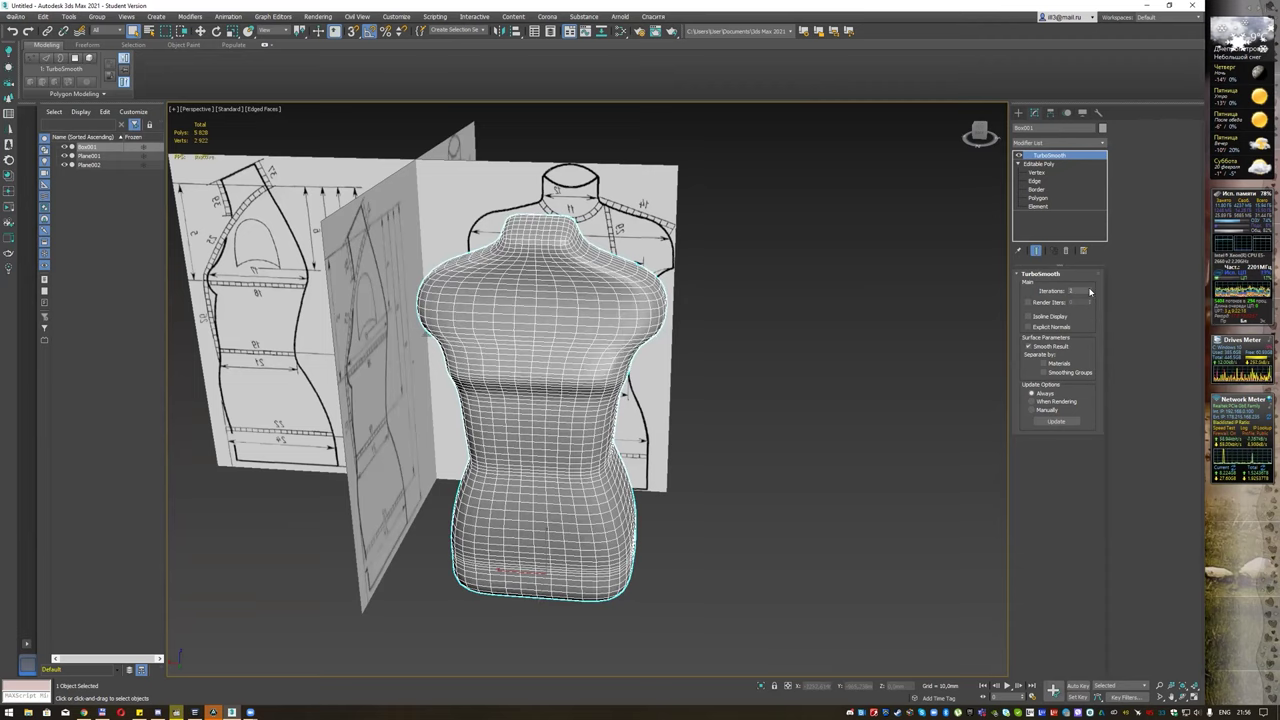
pyautogui.click(1090, 290)
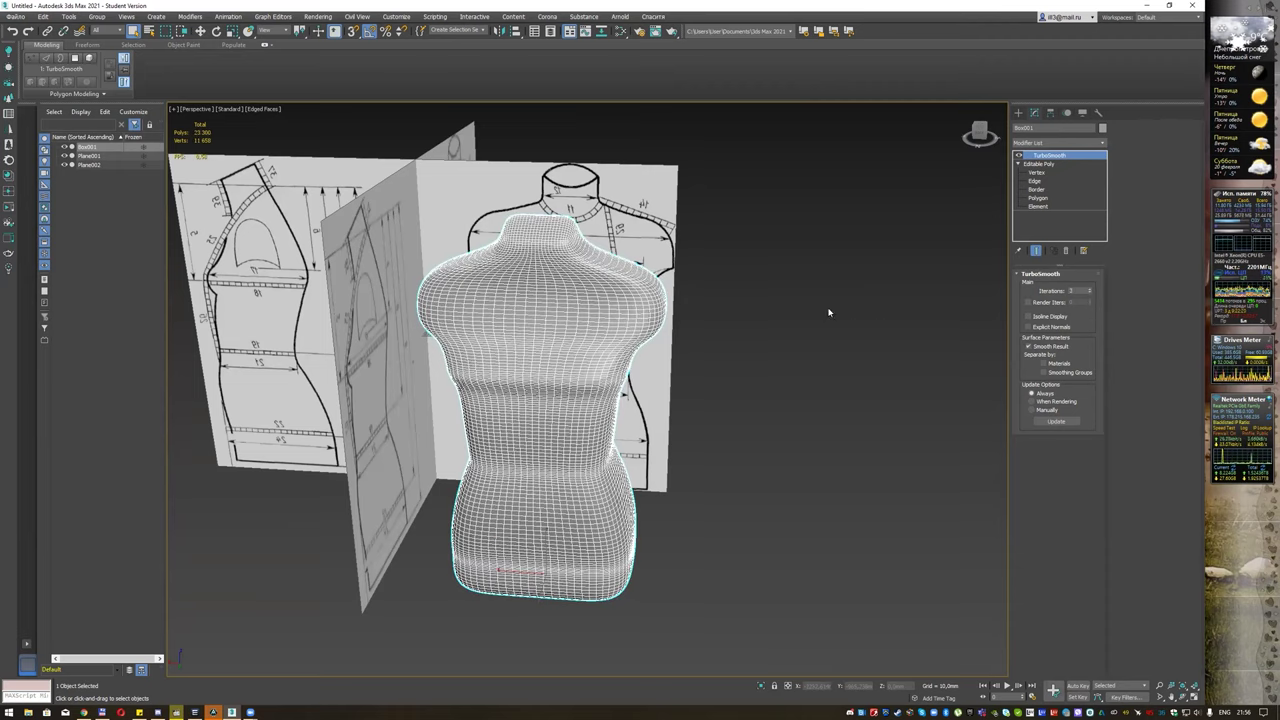
pyautogui.moveTo(837, 251)
pyautogui.keyDown('alt'); pyautogui.mouseDown(button='middle')
pyautogui.moveTo(770, 254)
pyautogui.moveTo(780, 240)
pyautogui.moveTo(757, 277)
pyautogui.moveTo(735, 274)
pyautogui.moveTo(777, 269)
pyautogui.moveTo(735, 279)
pyautogui.mouseUp(button='middle'); pyautogui.keyUp('alt')
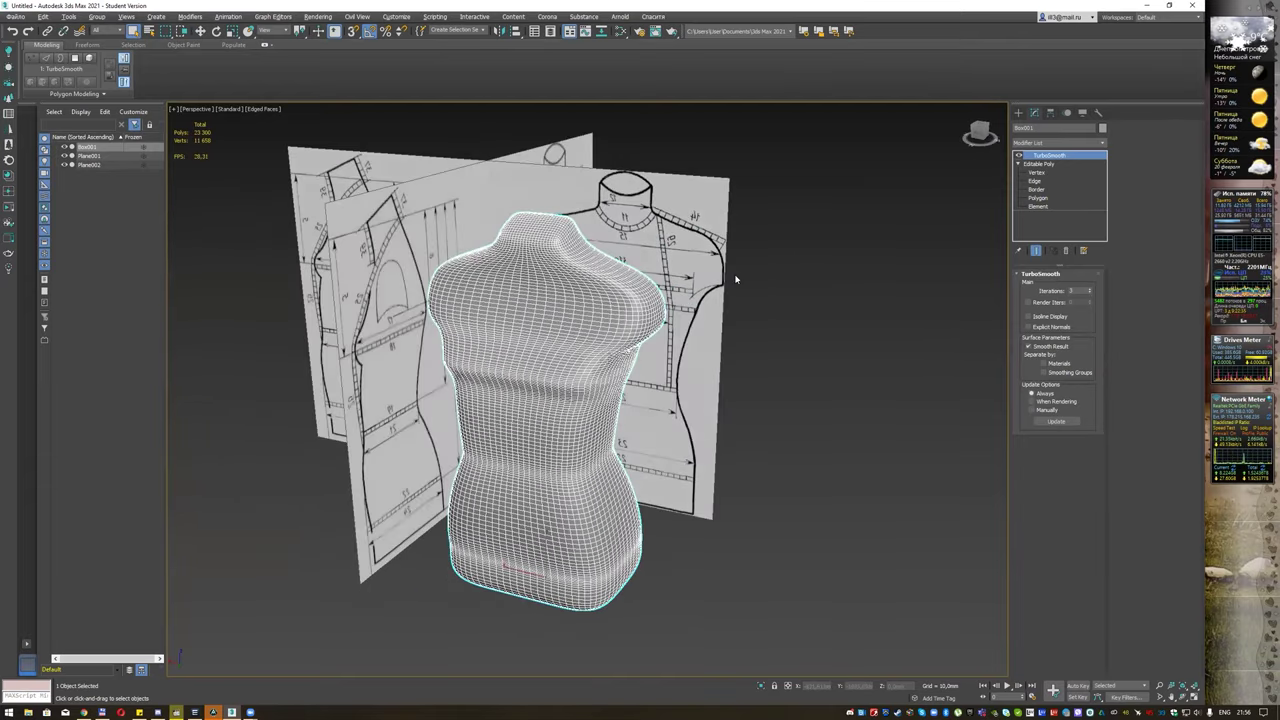
# Step: Add an Edit Poly modifier above TurboSmooth, at Polygon level with Use Soft Selection on
pyautogui.click(1099, 146)
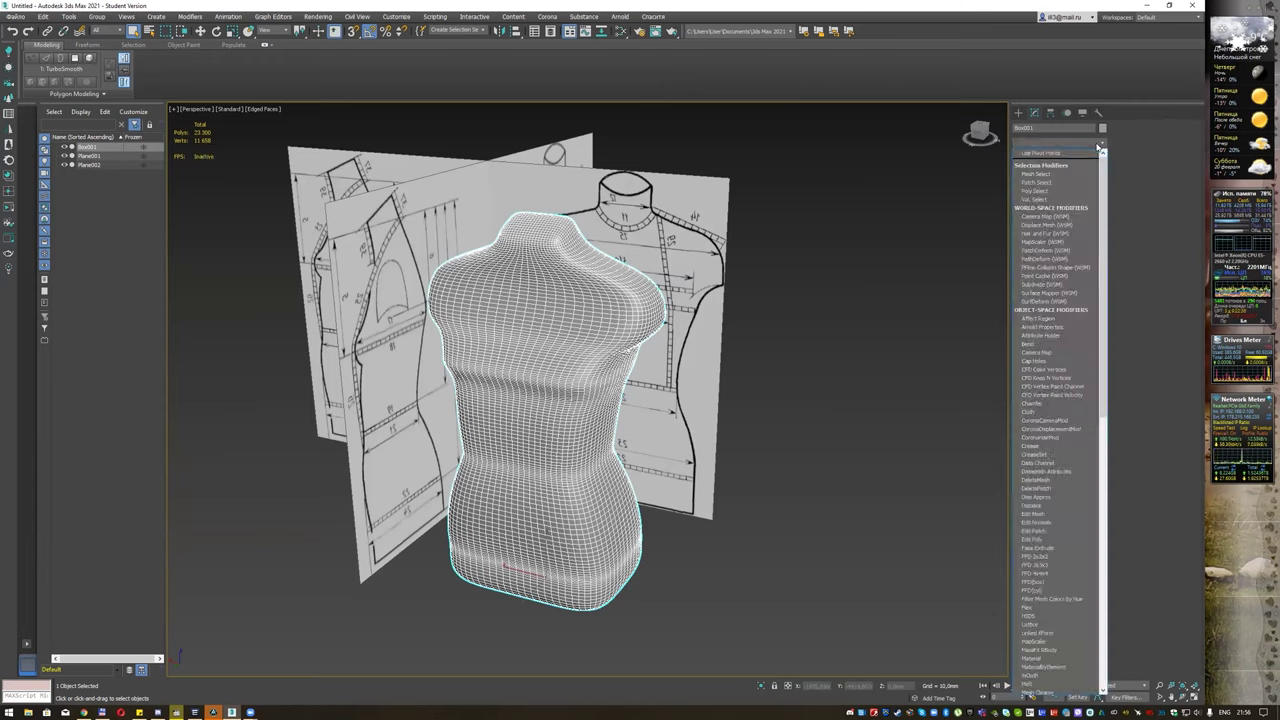
pyautogui.press('Down')
pyautogui.press('Down')
pyautogui.press('Down')
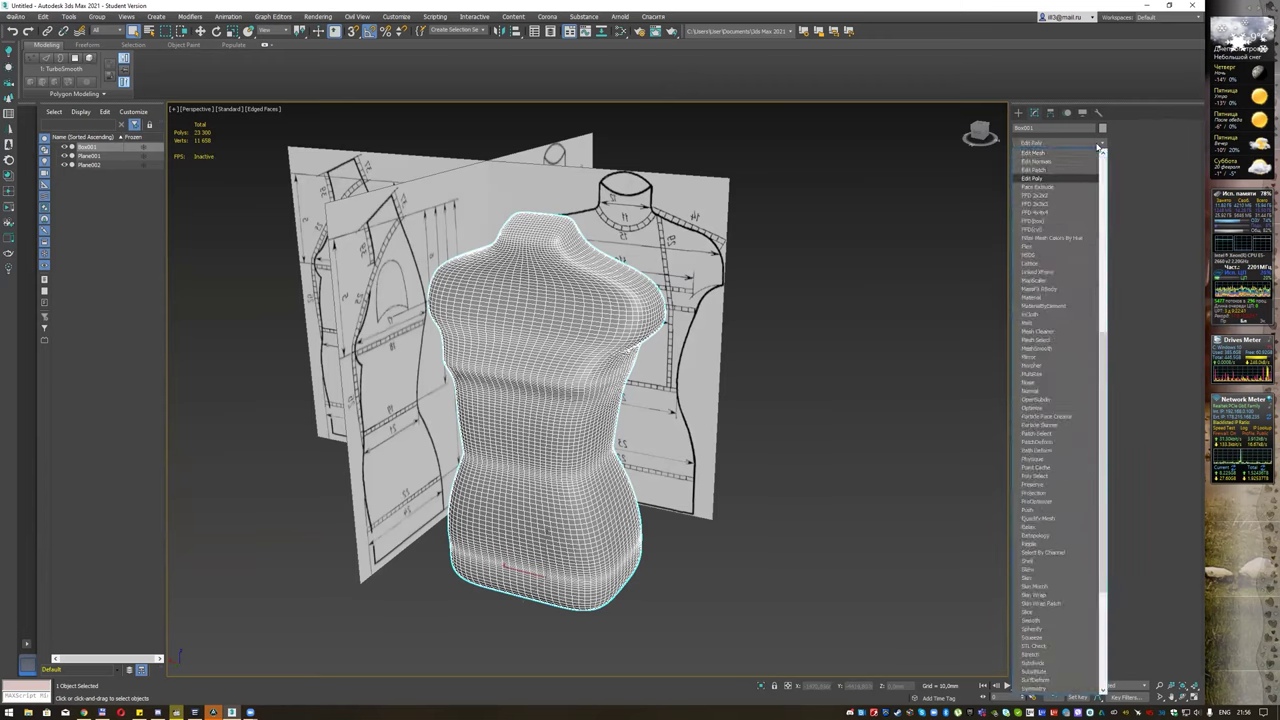
pyautogui.press('Return')
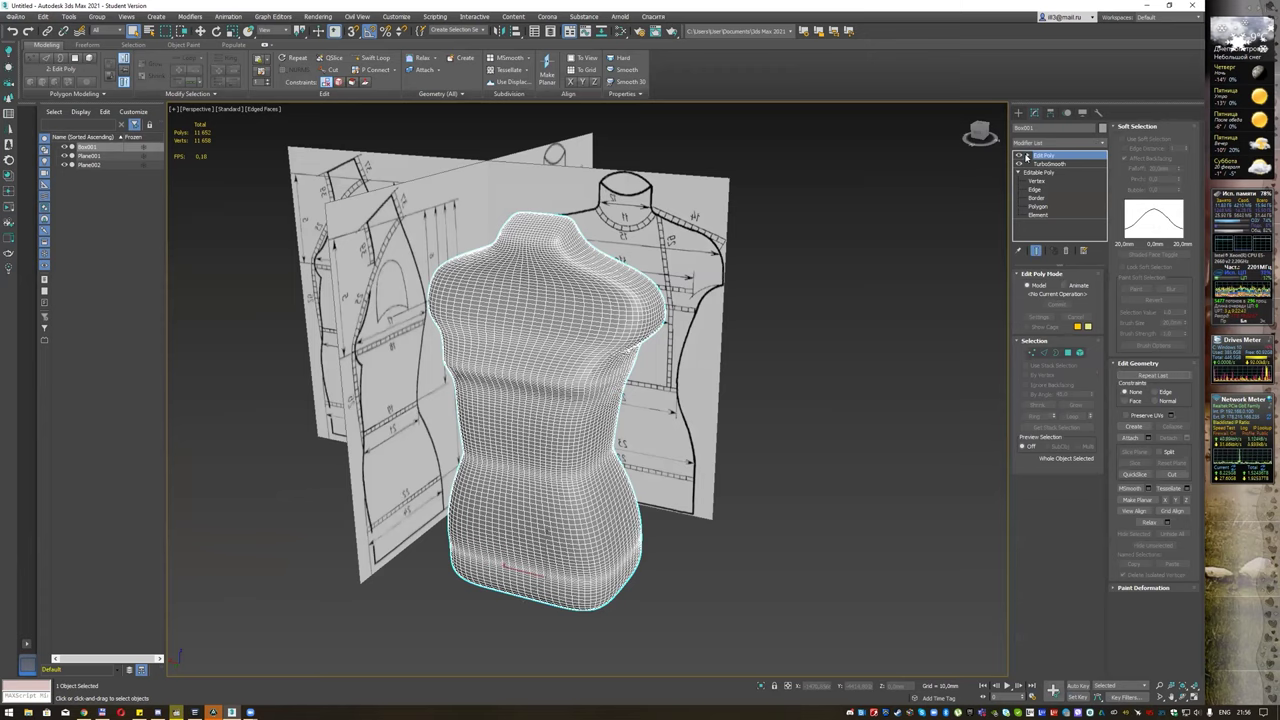
pyautogui.click(1030, 157)
pyautogui.click(1050, 189)
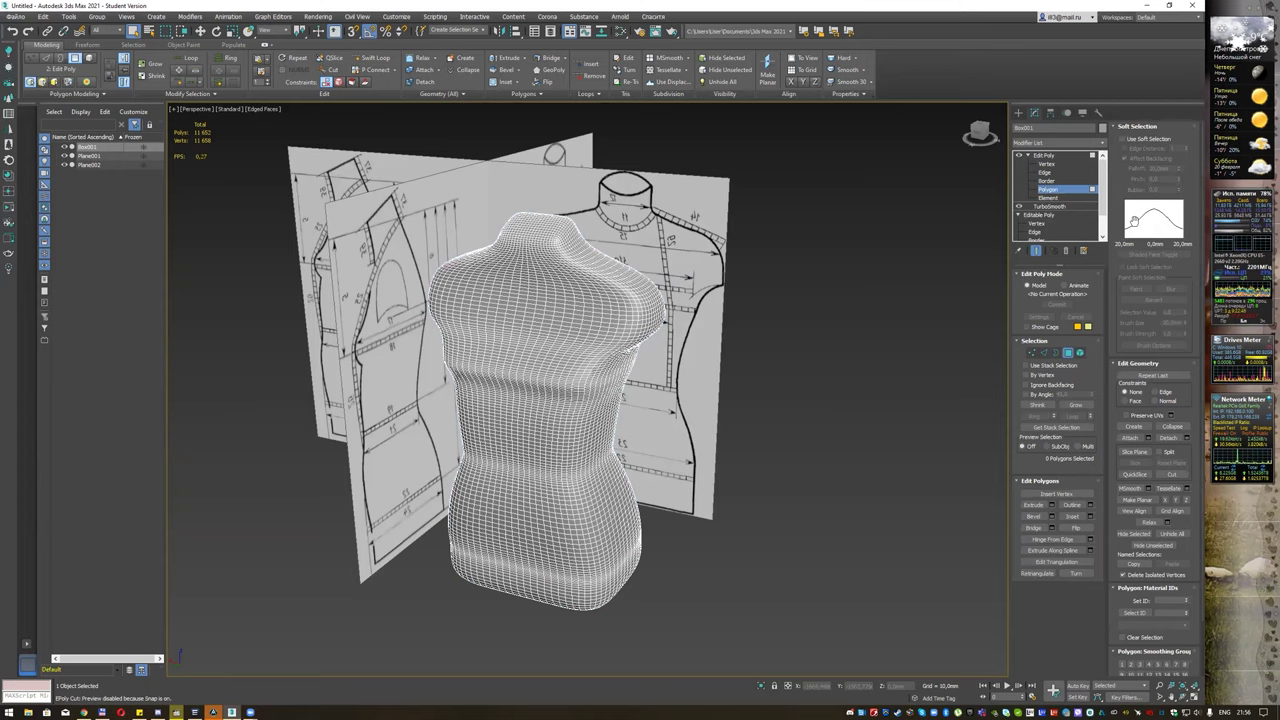
pyautogui.click(1123, 140)
pyautogui.keyDown('alt'); pyautogui.moveTo(818, 292); pyautogui.dragTo(677, 343, button='middle'); pyautogui.keyUp('alt')
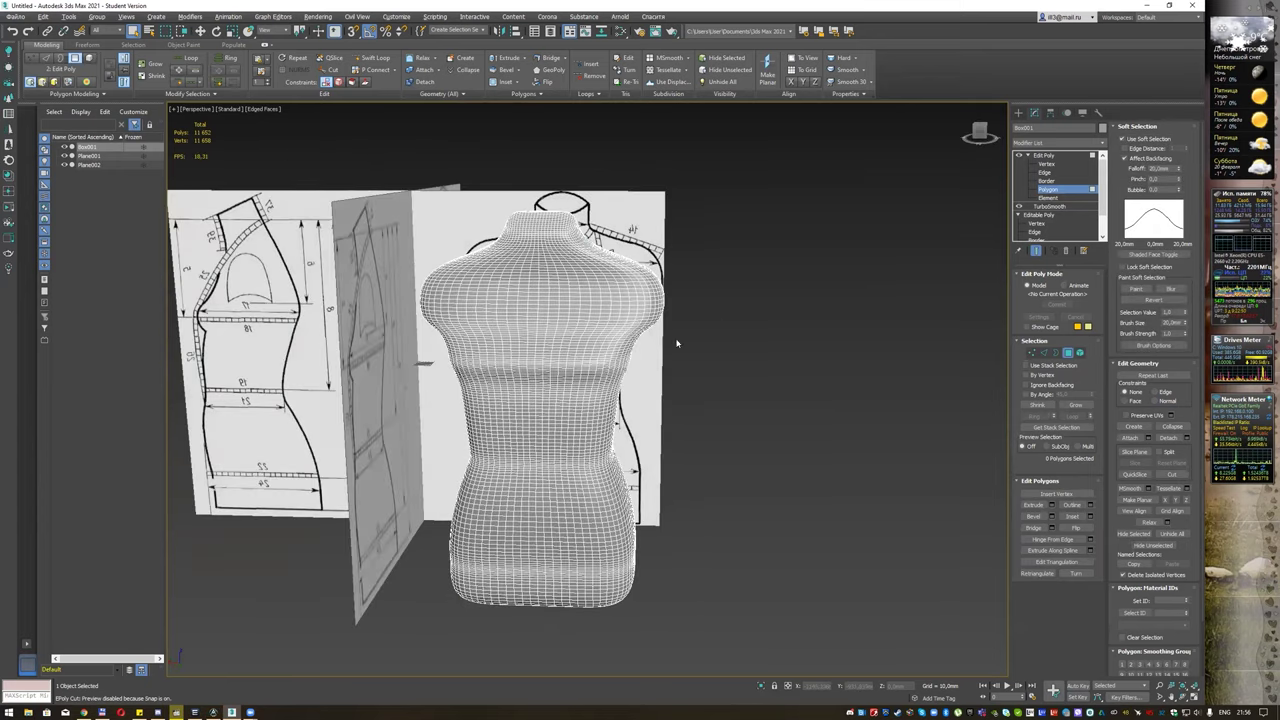
# Step: Select two chest polygons, widen the soft-selection falloff, and pull them forward into a bust
pyautogui.click(495, 360)
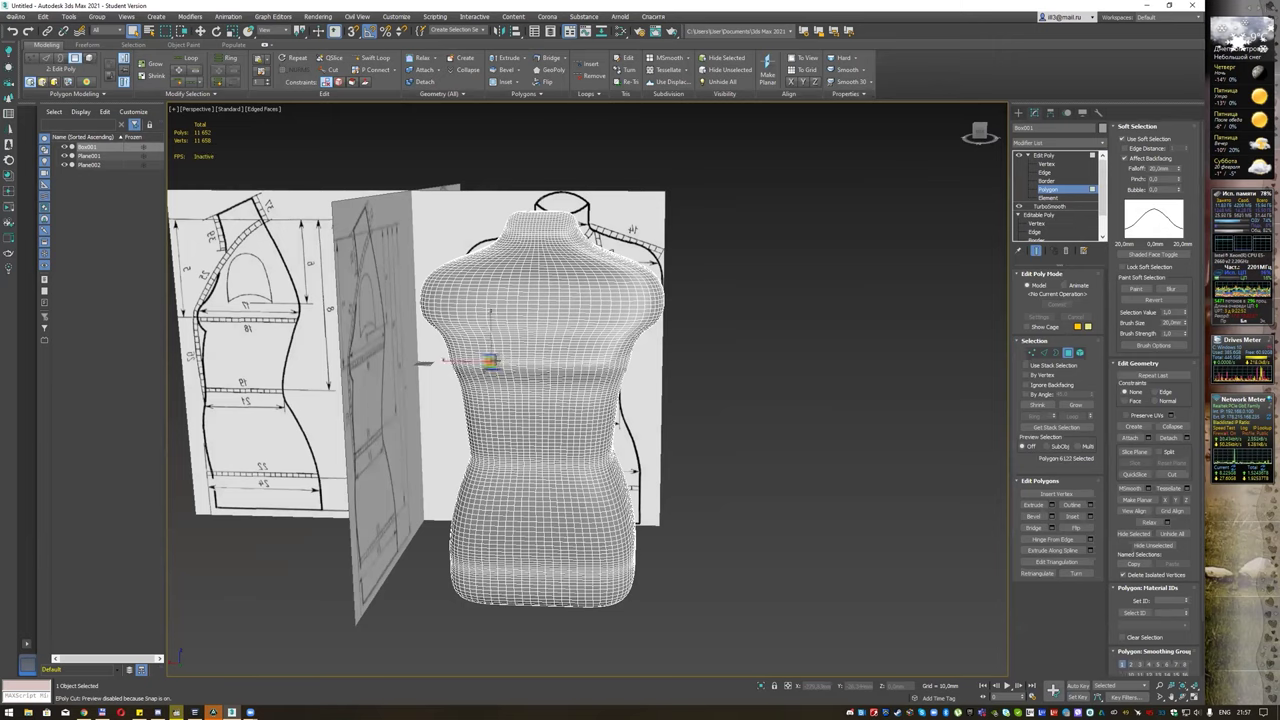
pyautogui.keyDown('ctrl'); pyautogui.click(585, 364); pyautogui.keyUp('ctrl')
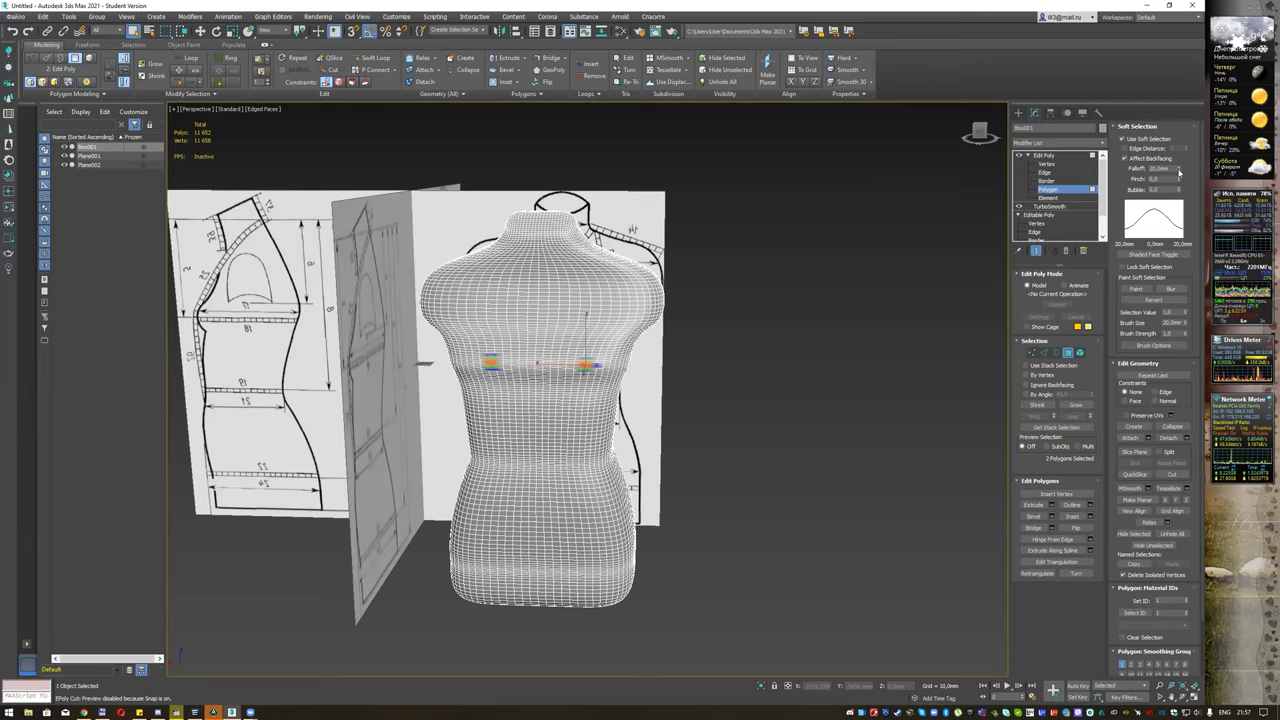
pyautogui.moveTo(1178, 167); pyautogui.dragTo(1186, 145)
pyautogui.press('w')
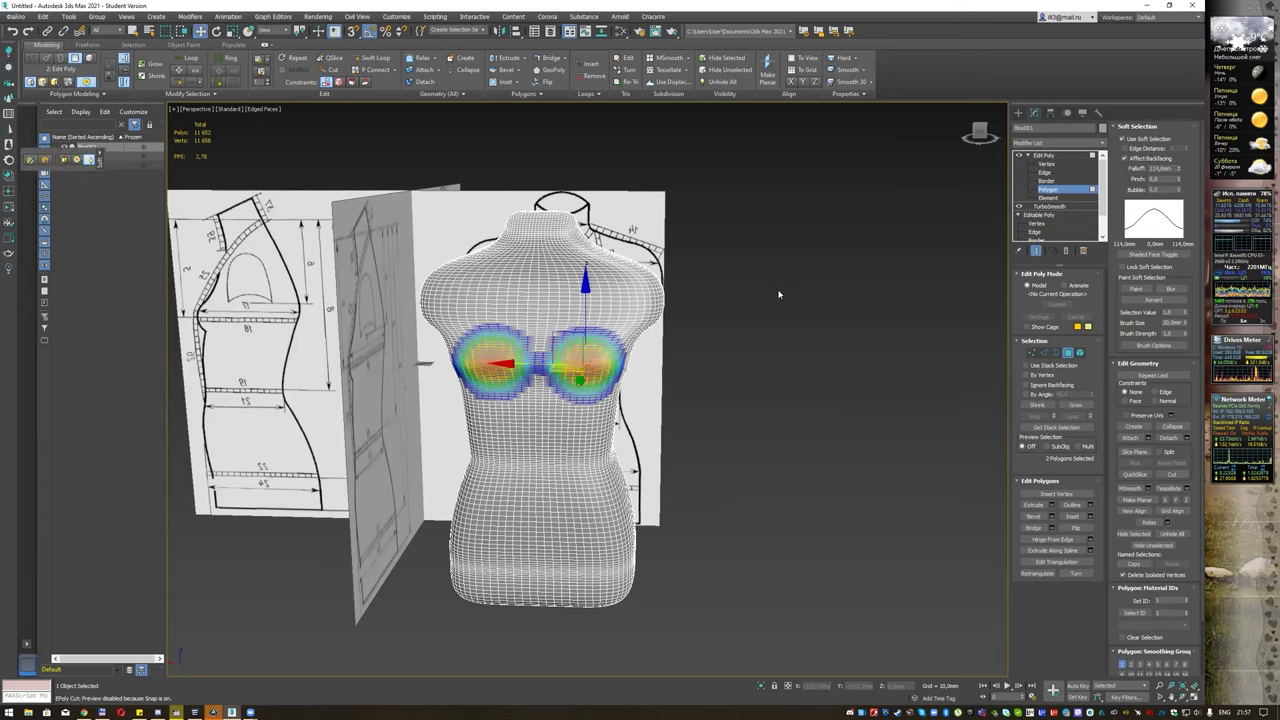
pyautogui.keyDown('alt'); pyautogui.moveTo(770, 291); pyautogui.dragTo(659, 408, button='middle'); pyautogui.keyUp('alt')
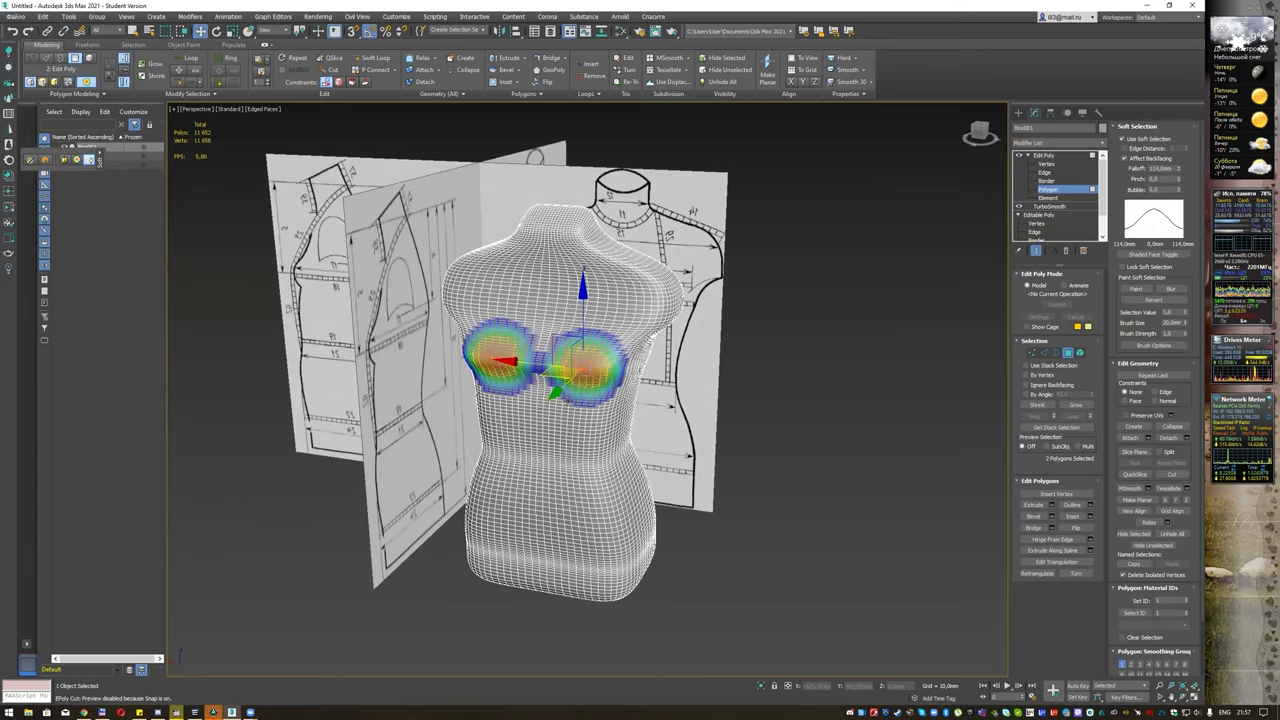
pyautogui.moveTo(557, 392); pyautogui.dragTo(552, 390)
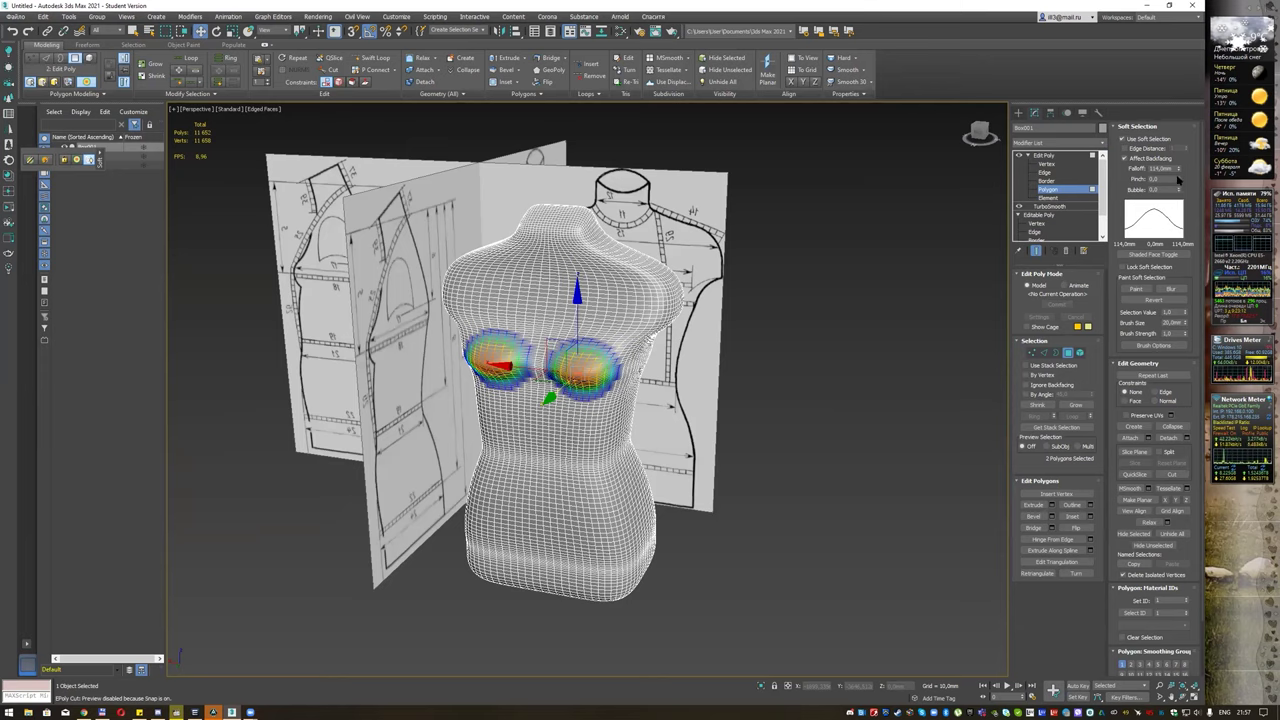
# Step: Set soft-selection Pinch to -0,26, adjust Bubble, and push the bust out further
pyautogui.moveTo(1178, 190); pyautogui.dragTo(1180, 195)
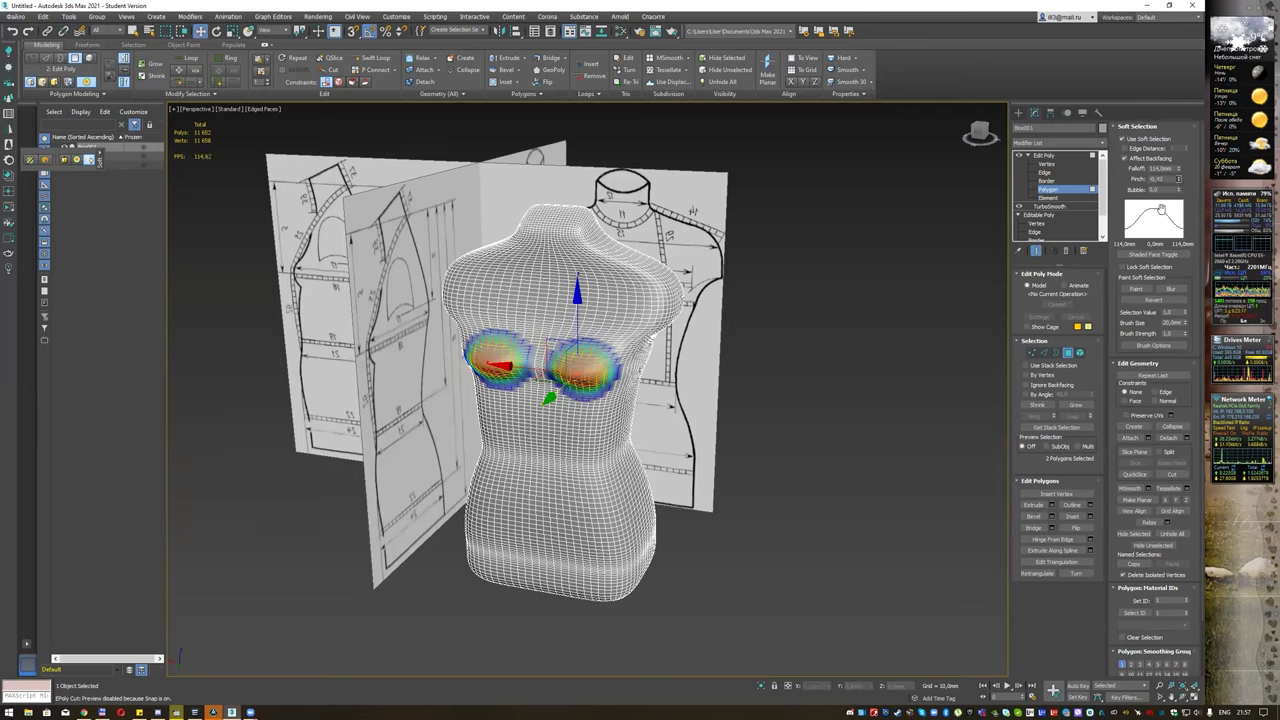
pyautogui.moveTo(1178, 178); pyautogui.dragTo(1181, 158)
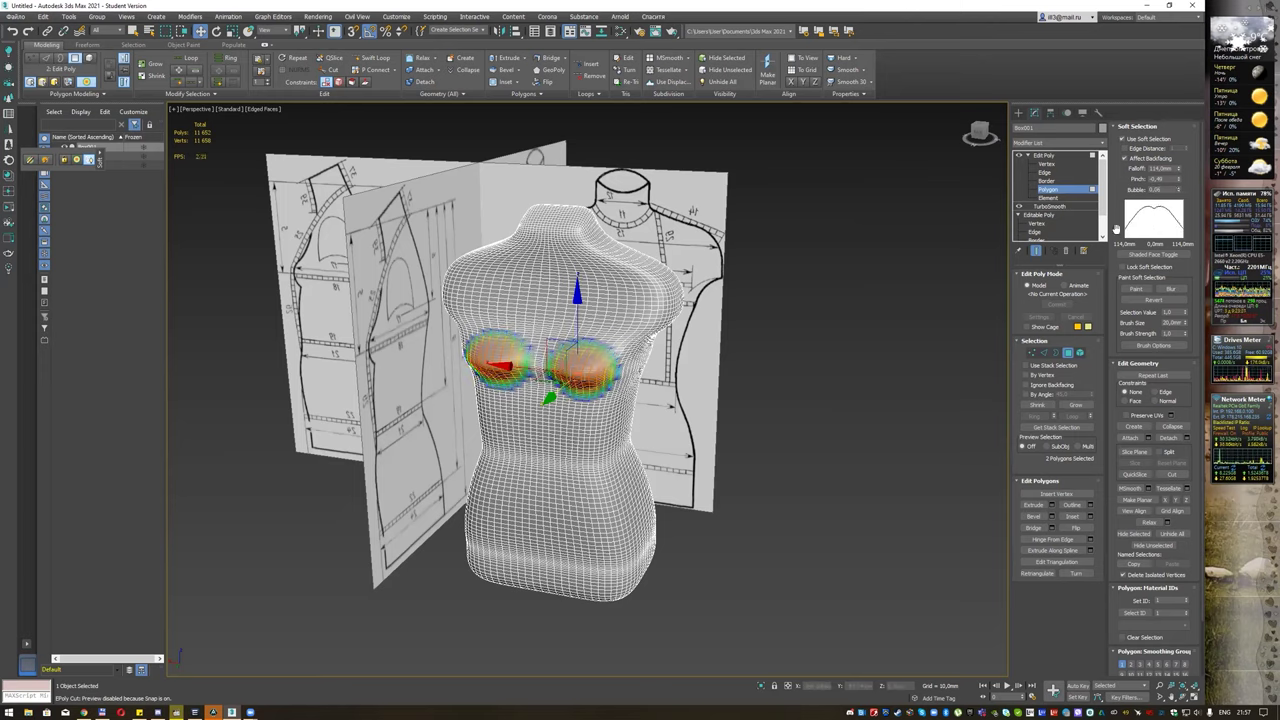
pyautogui.moveTo(548, 396); pyautogui.dragTo(550, 388)
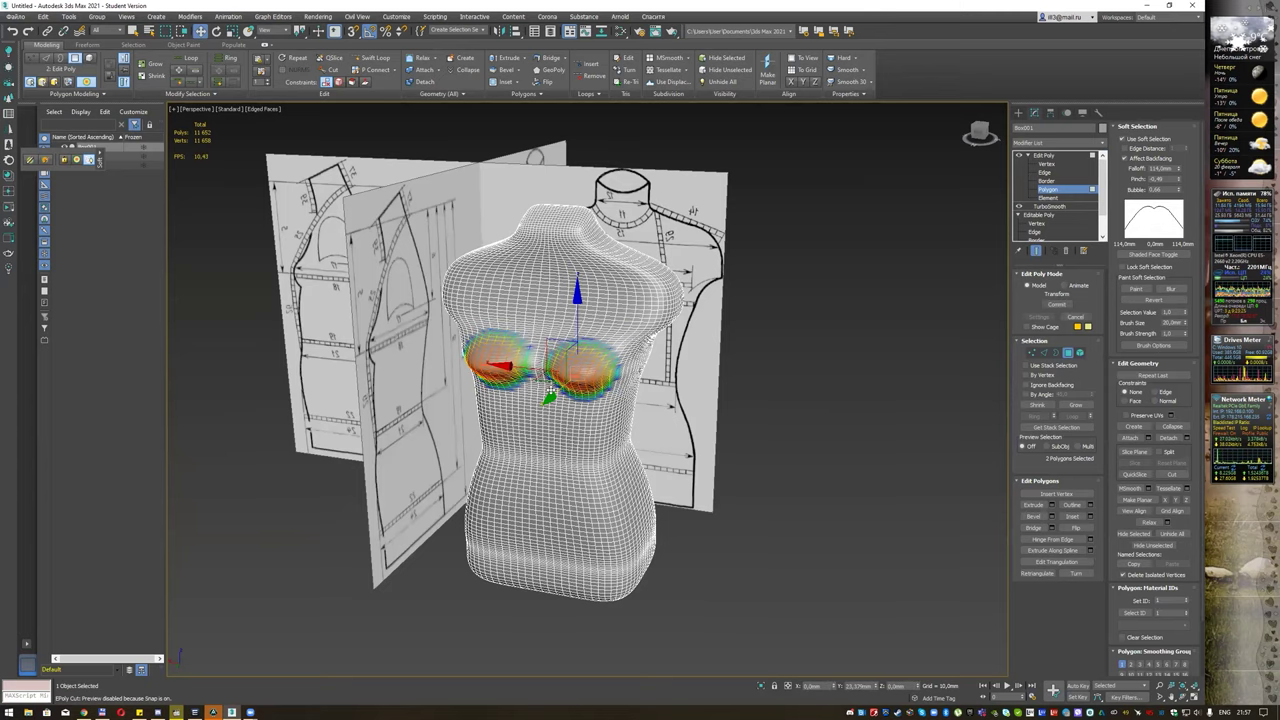
pyautogui.click(774, 362)
pyautogui.keyDown('alt'); pyautogui.moveTo(743, 306); pyautogui.dragTo(972, 247, button='middle'); pyautogui.keyUp('alt')
pyautogui.click(1045, 158)
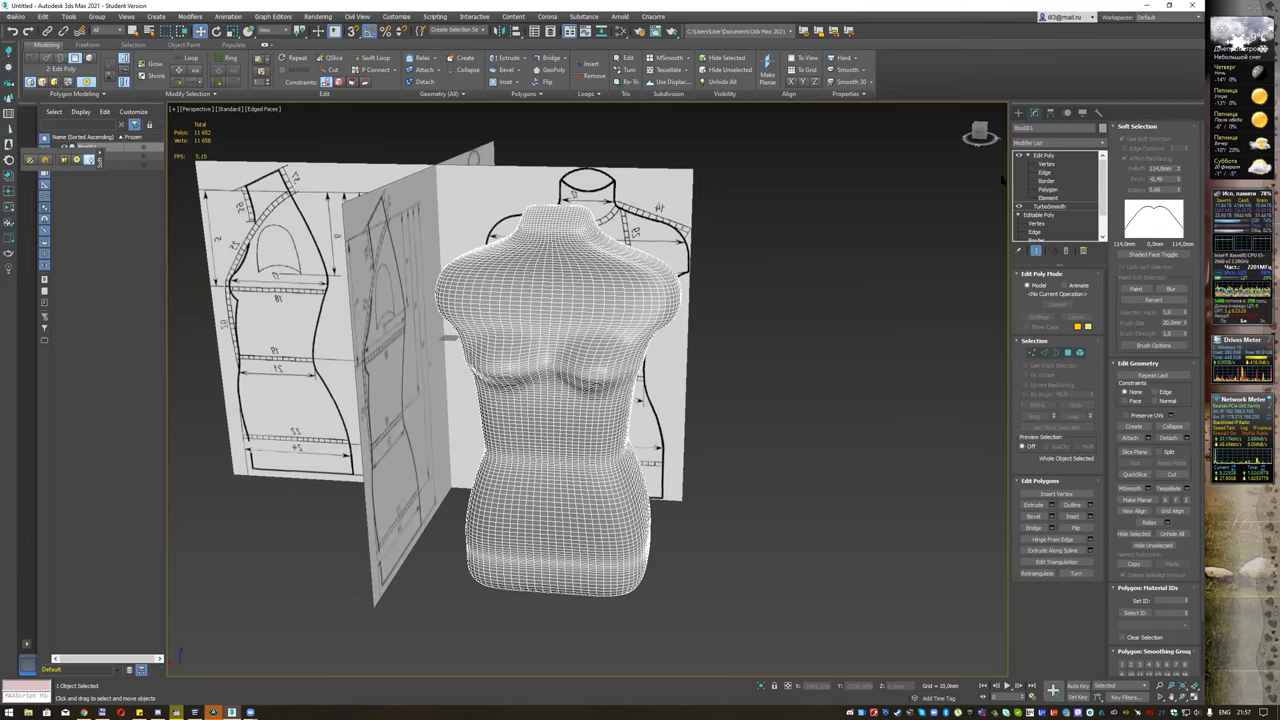
pyautogui.click(751, 309)
pyautogui.moveTo(750, 308)
pyautogui.keyDown('alt'); pyautogui.mouseDown(button='middle')
pyautogui.moveTo(731, 309)
pyautogui.moveTo(789, 309)
pyautogui.moveTo(746, 309)
pyautogui.mouseUp(button='middle'); pyautogui.keyUp('alt')
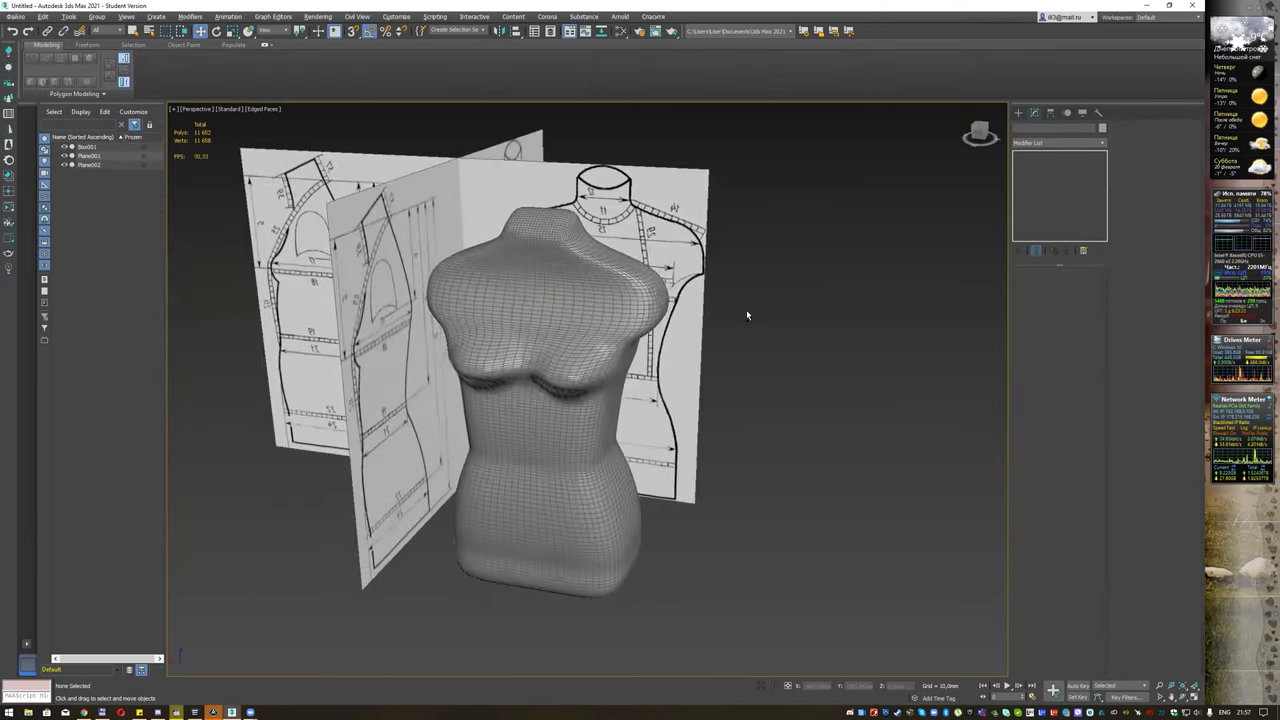
pyautogui.press('F4')
pyautogui.press('F4')
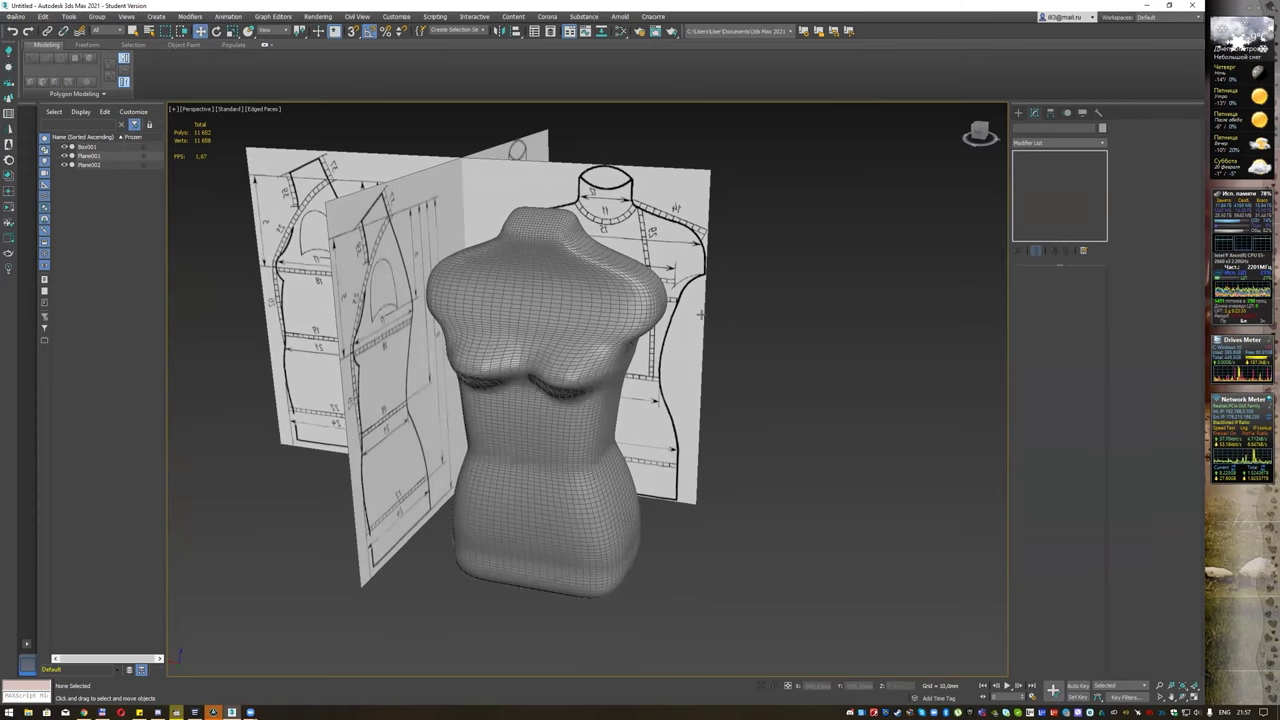
pyautogui.keyDown('alt'); pyautogui.moveTo(697, 318); pyautogui.dragTo(696, 308, button='middle'); pyautogui.keyUp('alt')
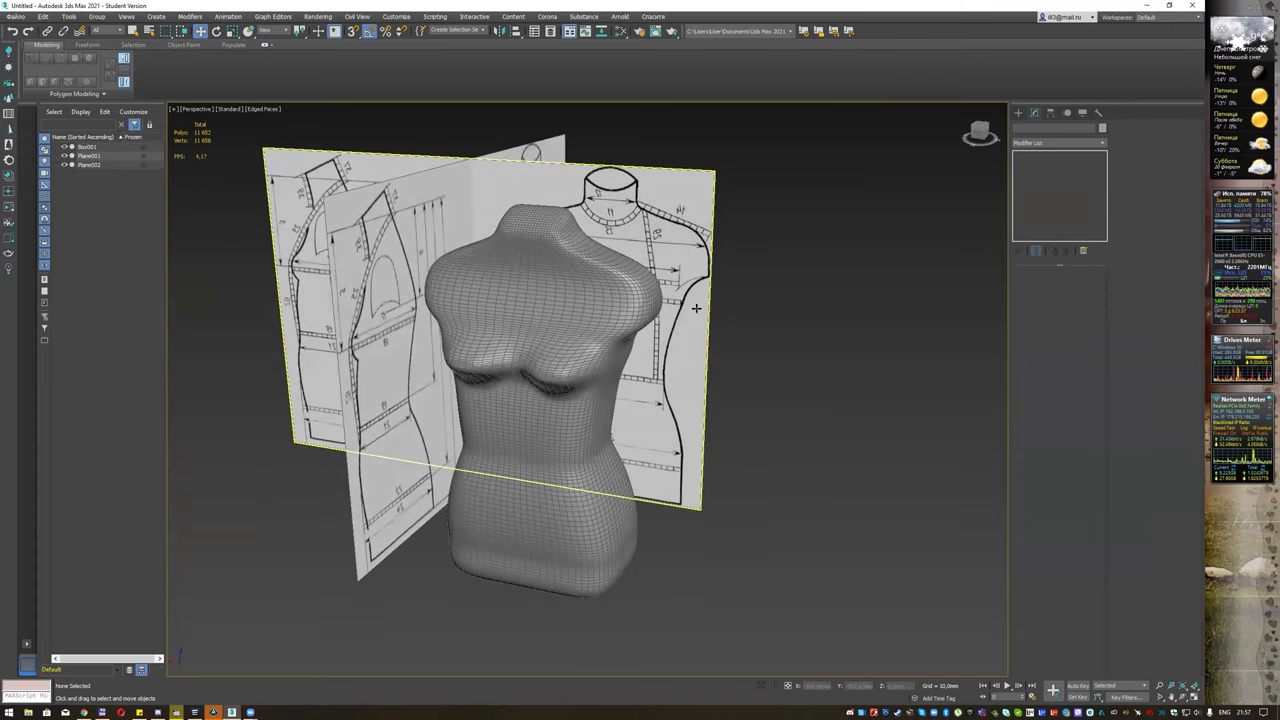
pyautogui.click(696, 308)
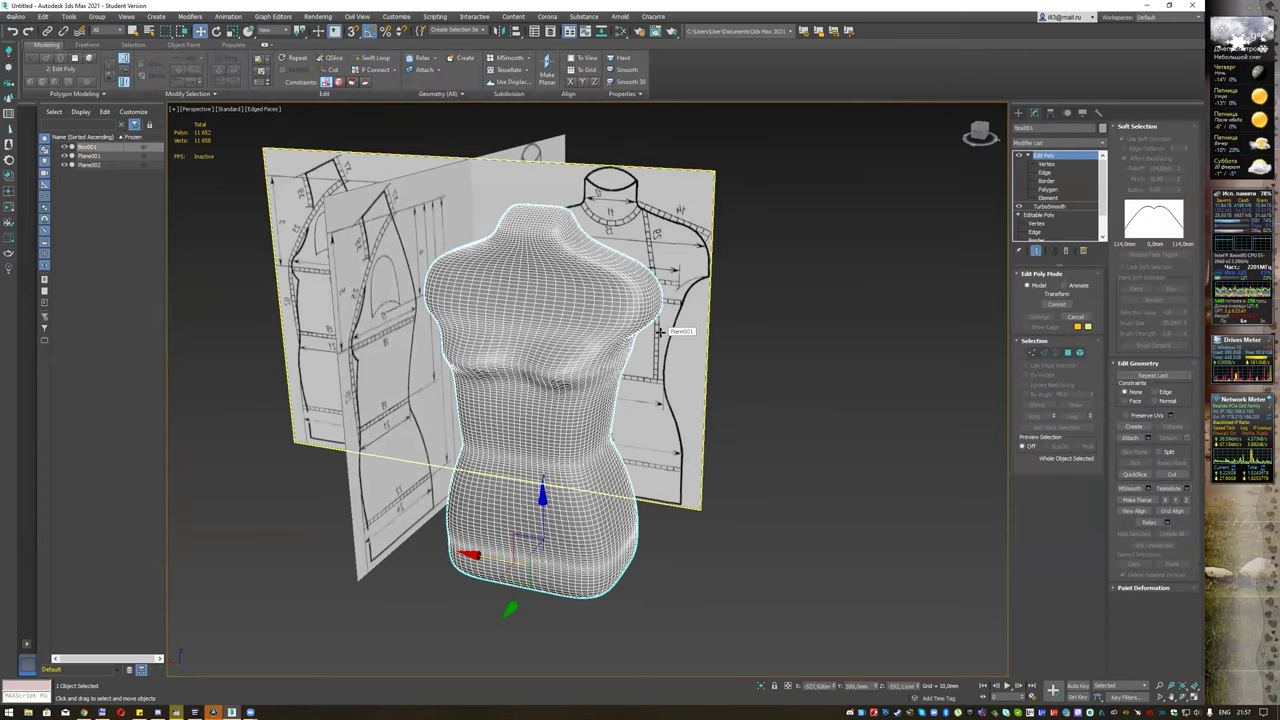
pyautogui.press('F4')
pyautogui.moveTo(659, 331)
pyautogui.keyDown('alt'); pyautogui.mouseDown(button='middle')
pyautogui.moveTo(734, 343)
pyautogui.moveTo(752, 317)
pyautogui.moveTo(706, 329)
pyautogui.mouseUp(button='middle'); pyautogui.keyUp('alt')
pyautogui.press('F4')
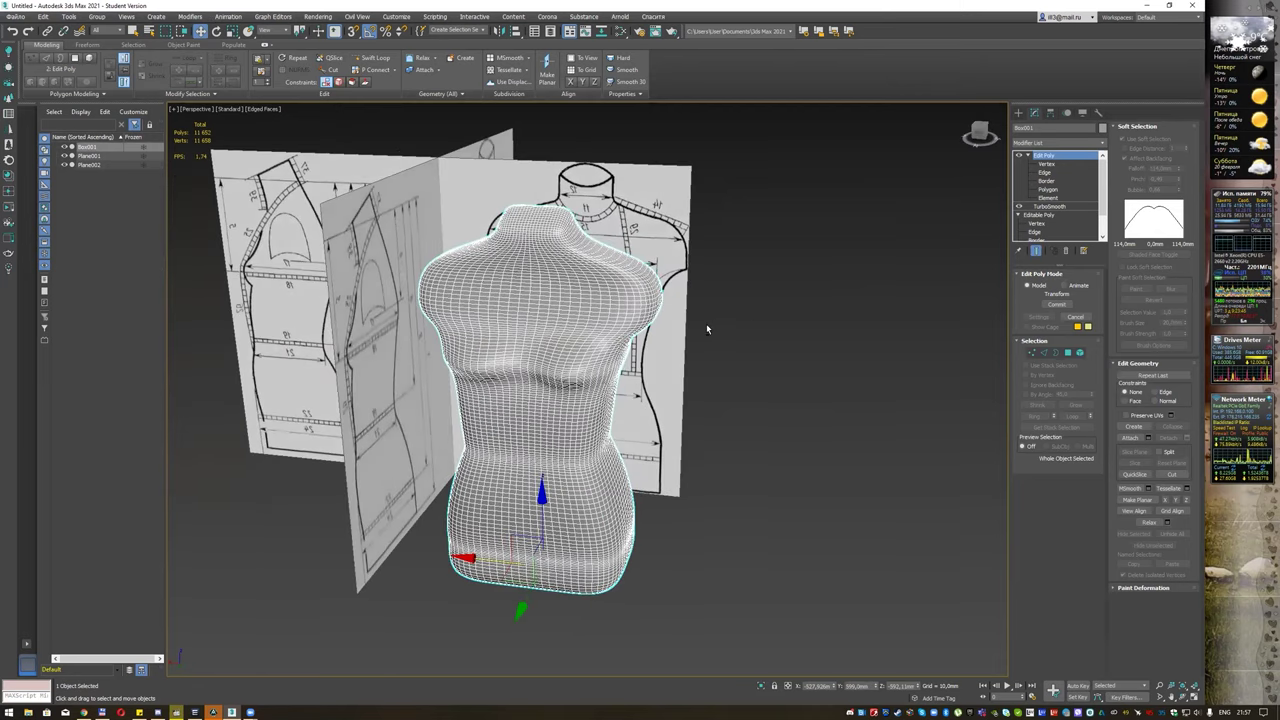